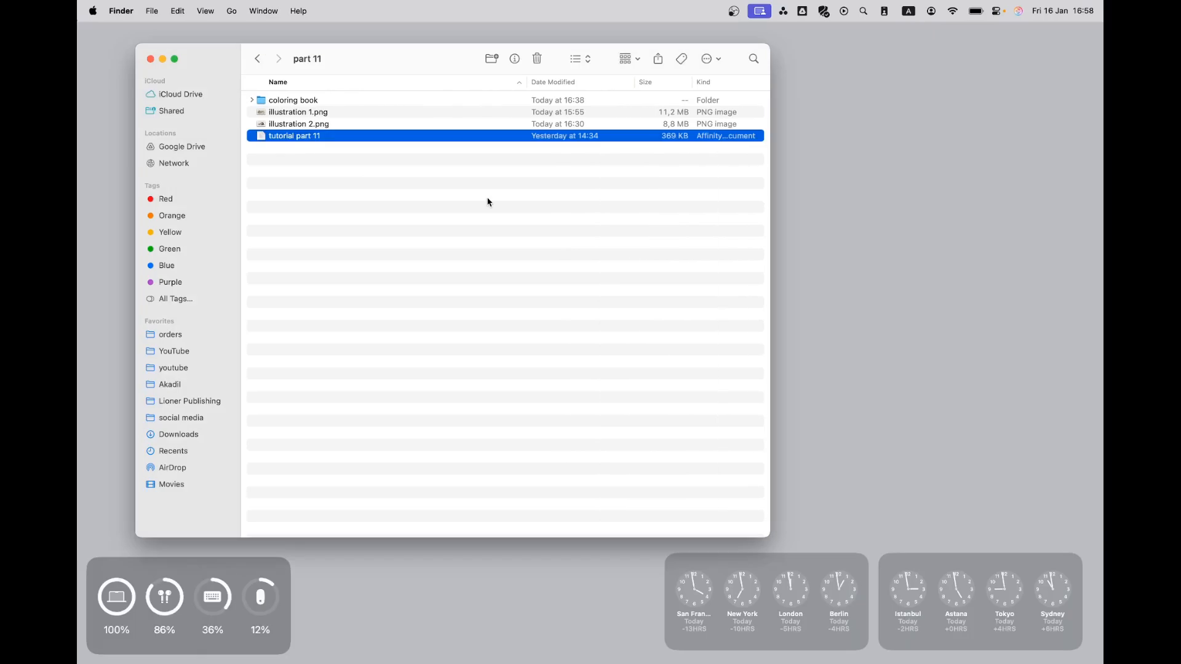
Preview illustration 1.png in the part 11 folder and look at the pages 42–43 spread open in Affinity.
key("Up")
key("Up")
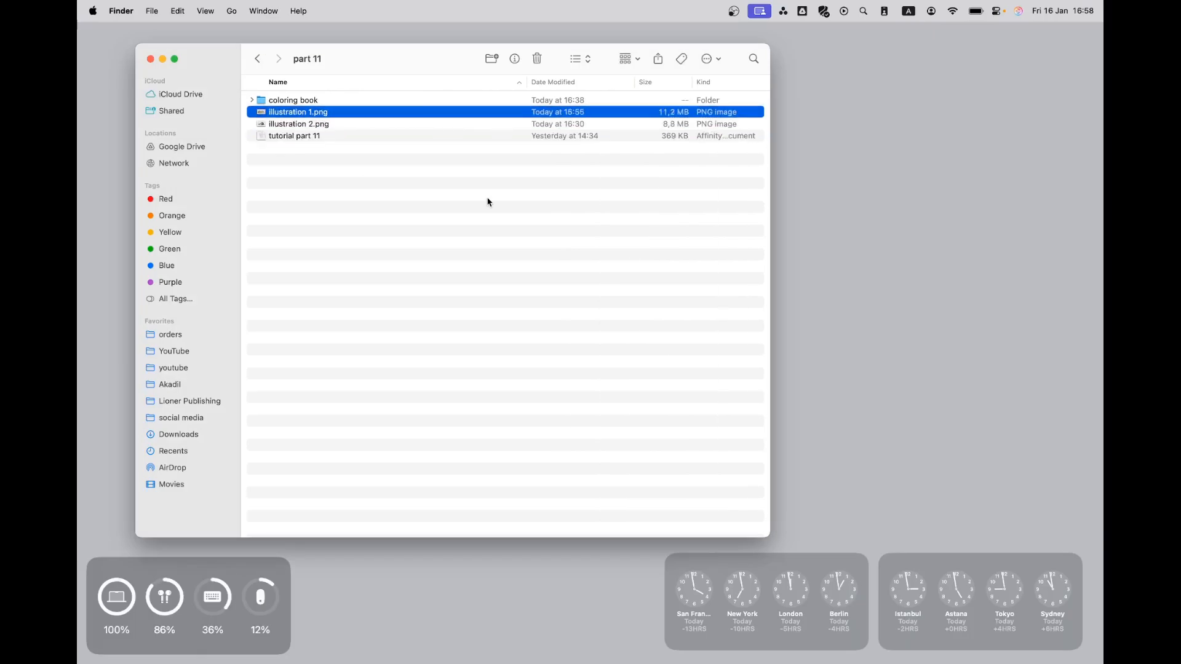
key("space")
key("space")
key("ctrl+Right")
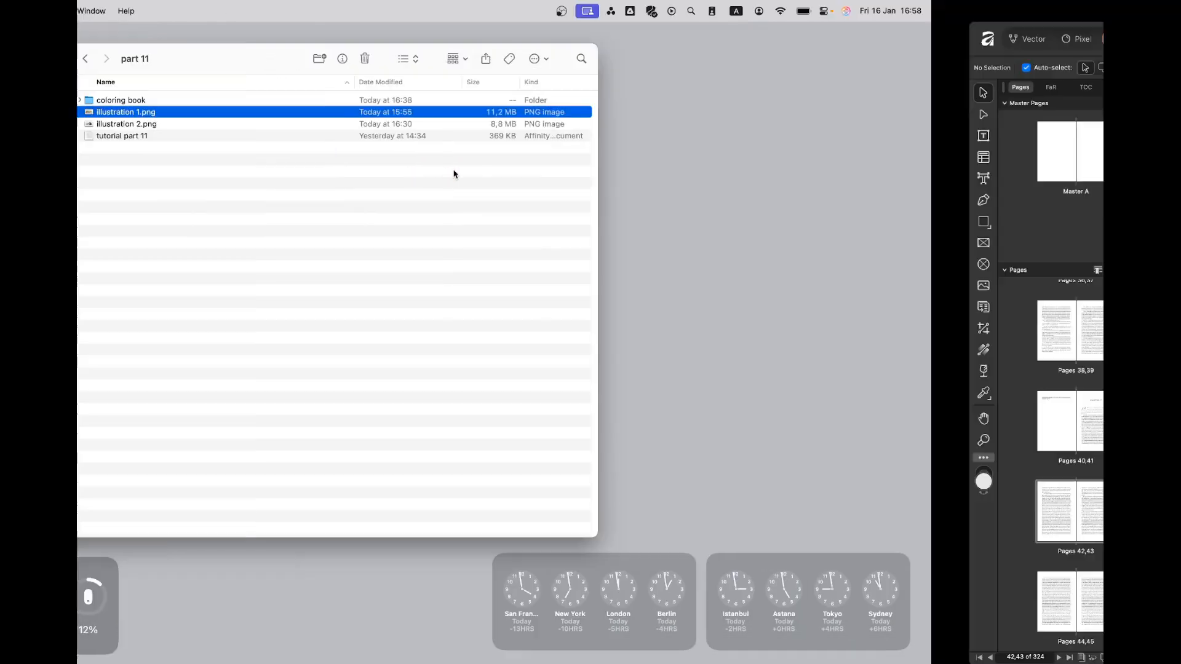
key("ctrl+Left")
key("ctrl+Right")
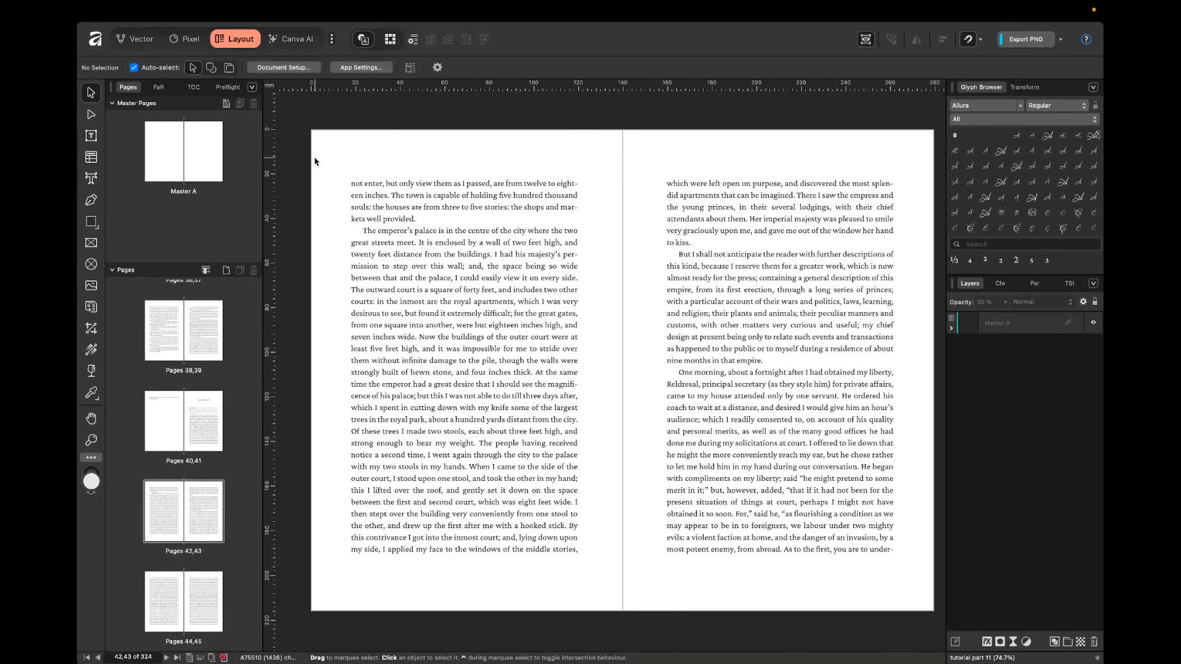
key("ctrl+Left")
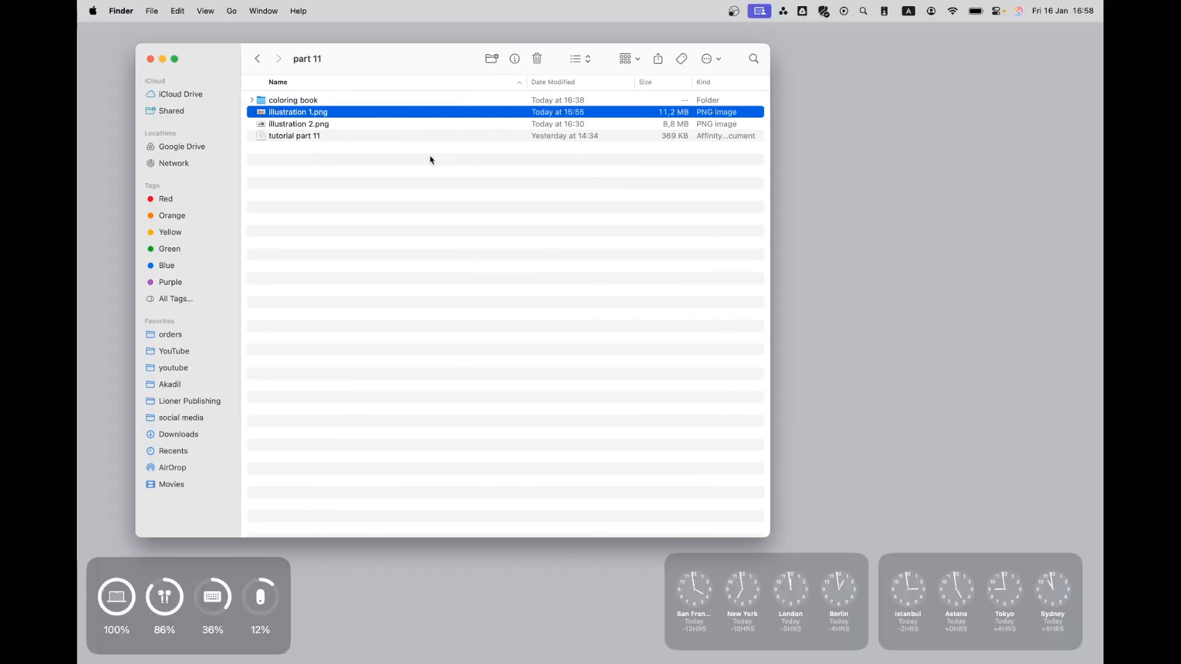
Place illustration 1.png from the Finder folder onto the pages 42–43 spread in Affinity.
left_click_drag(358, 114, 674, 394)
key("ctrl+Right")
left_click_drag(576, 270, 619, 341)
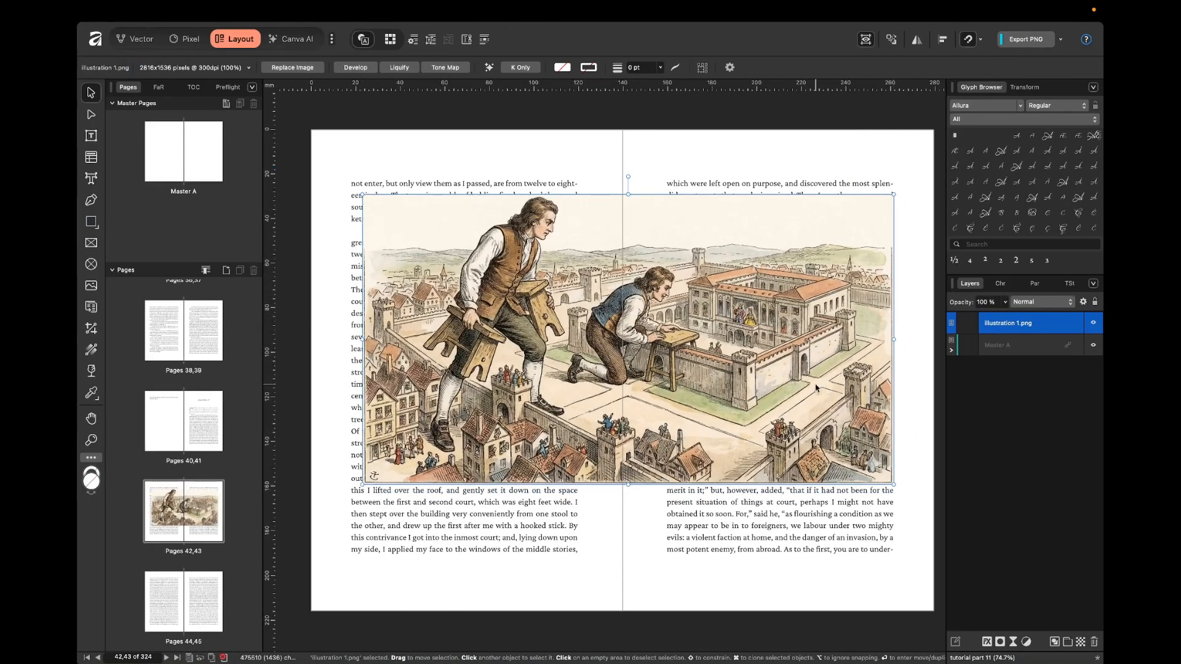
Scale the illustration down to the left page's text column width and align it with the column's upper corner.
left_click_drag(893, 484, 625, 324)
scroll(386, 237, "up", 3)
key("ctrl+w")
left_click_drag(427, 244, 411, 217)
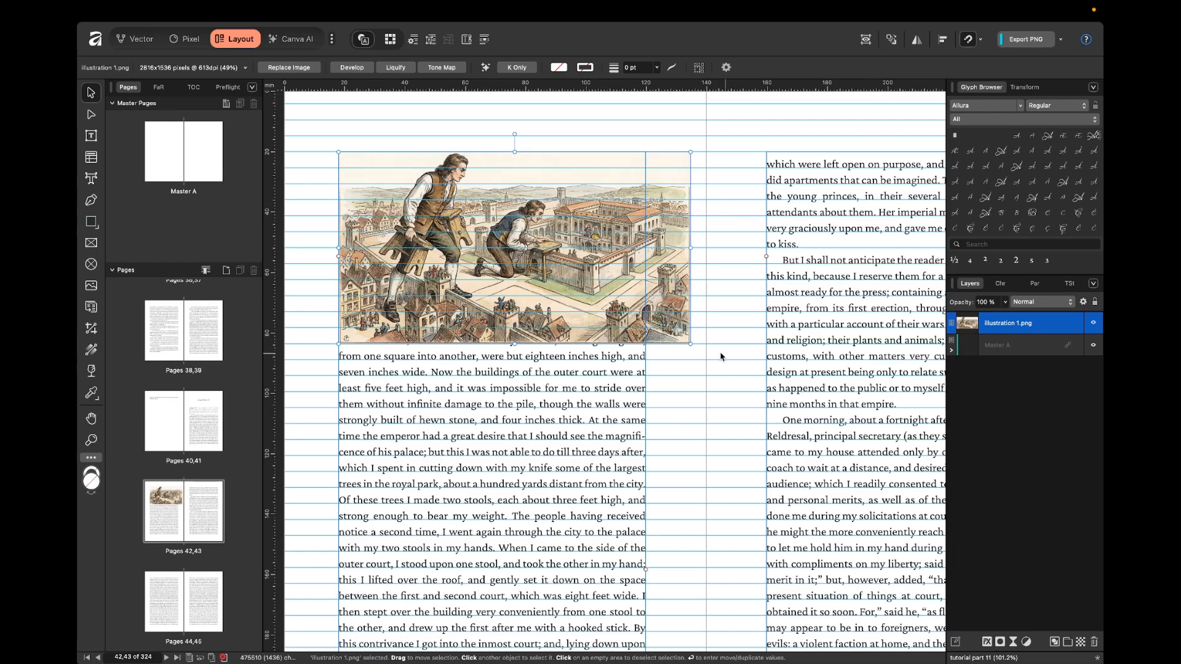
left_click_drag(692, 343, 674, 298)
key("ctrl+w")
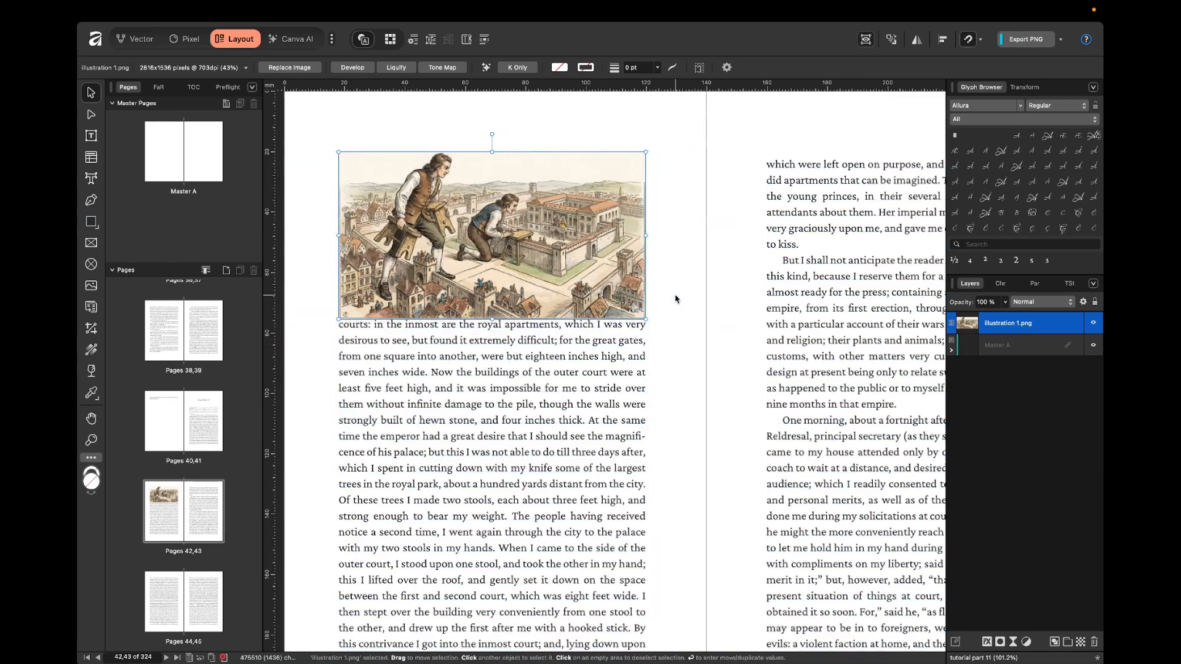
Shift the illustration sideways off the text column and realign it to the column edges with the guides shown.
scroll(675, 300, "up", 2)
scroll(675, 299, "down", 4)
scroll(676, 299, "right", 3)
scroll(467, 245, "up", 3)
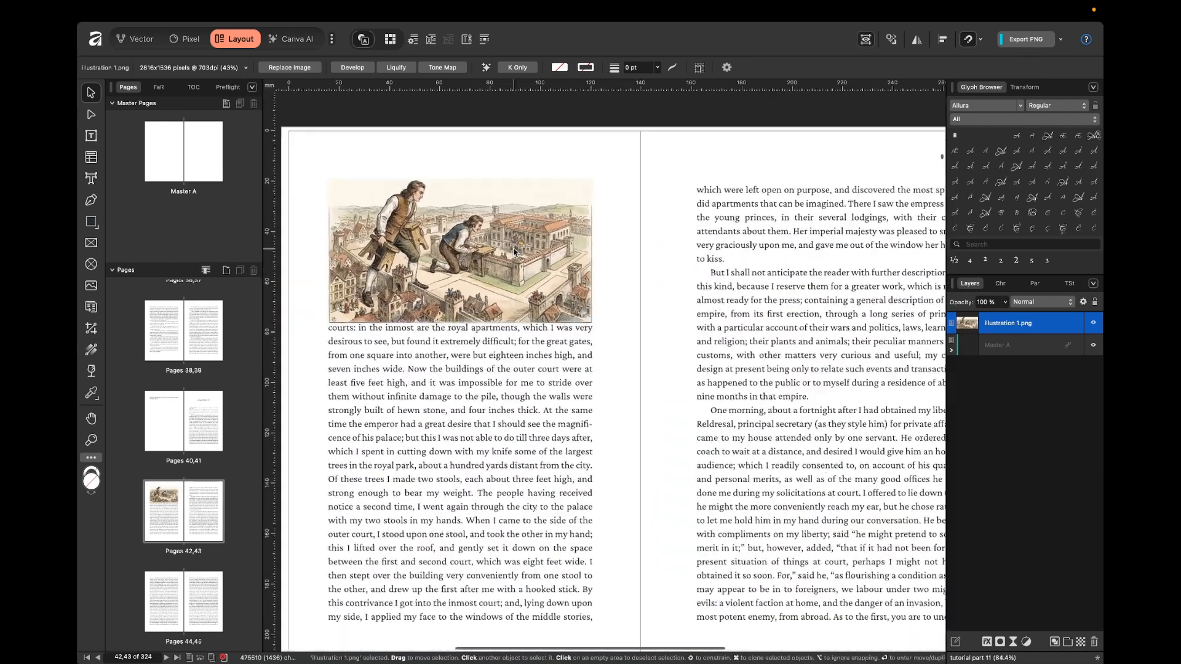
scroll(452, 247, "right", 1)
left_click_drag(442, 249, 466, 249)
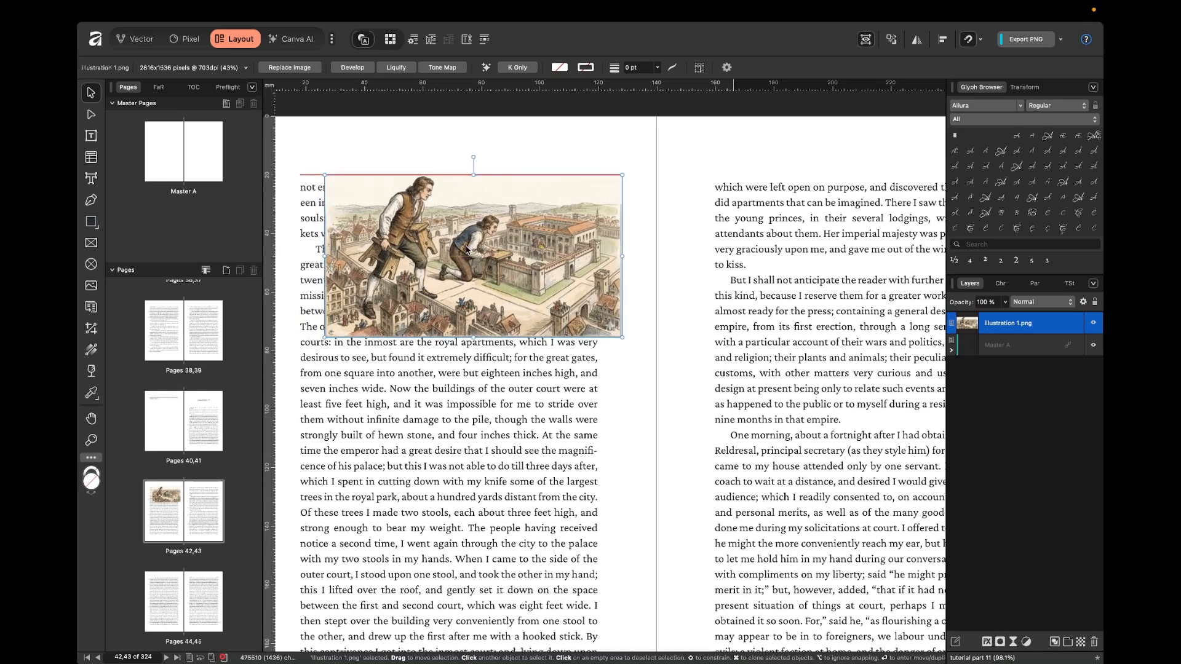
scroll(346, 221, "up", 1)
scroll(346, 221, "left", 1)
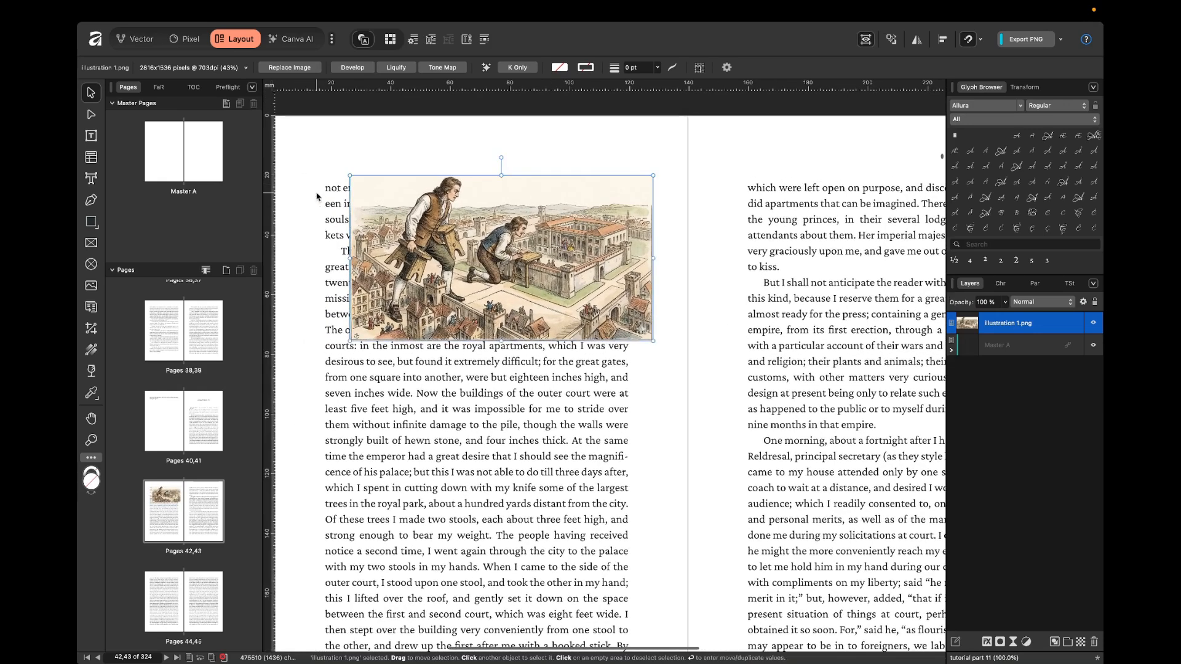
scroll(317, 193, "up", 2)
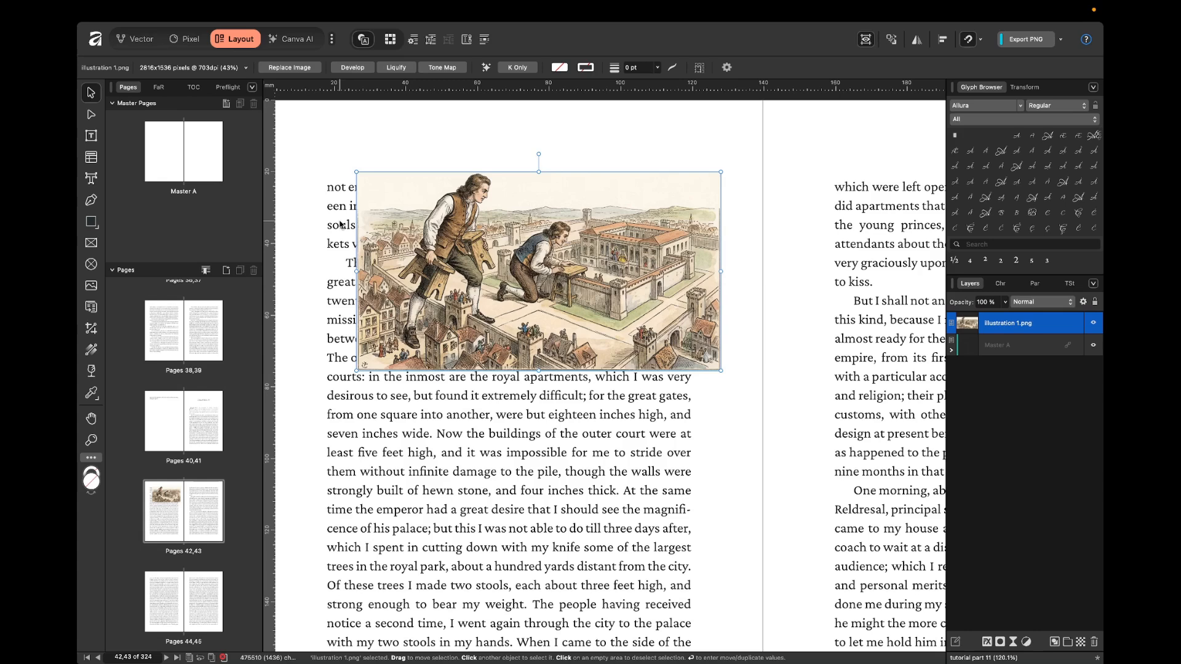
key("ctrl+w")
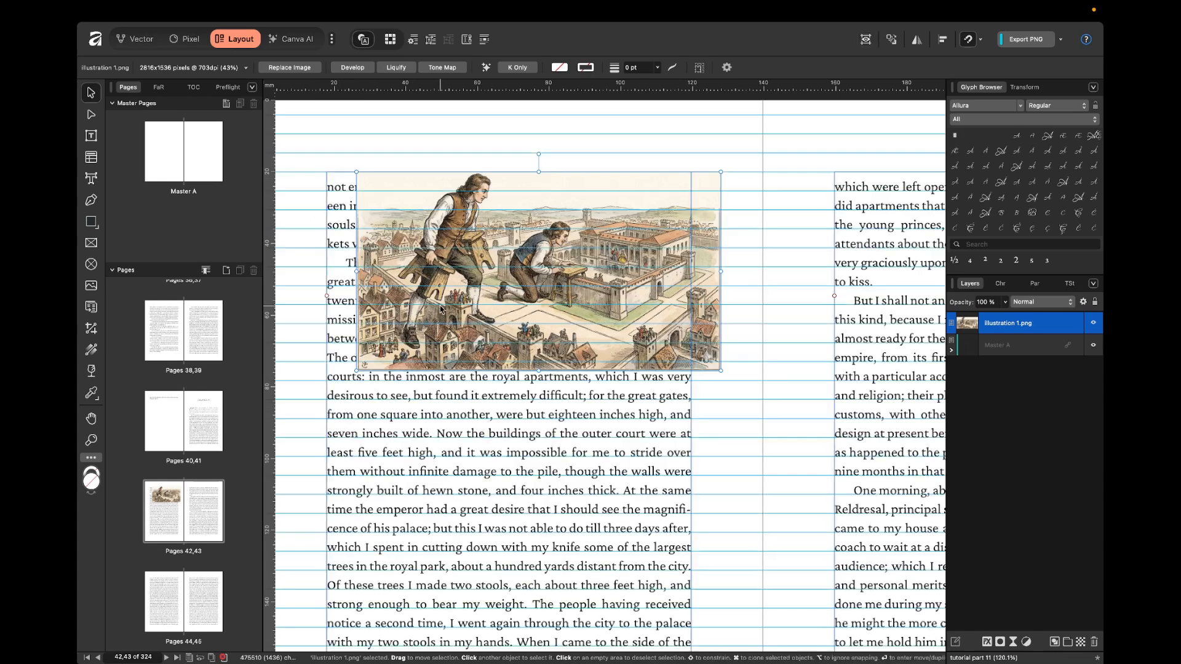
left_click_drag(520, 295, 491, 294)
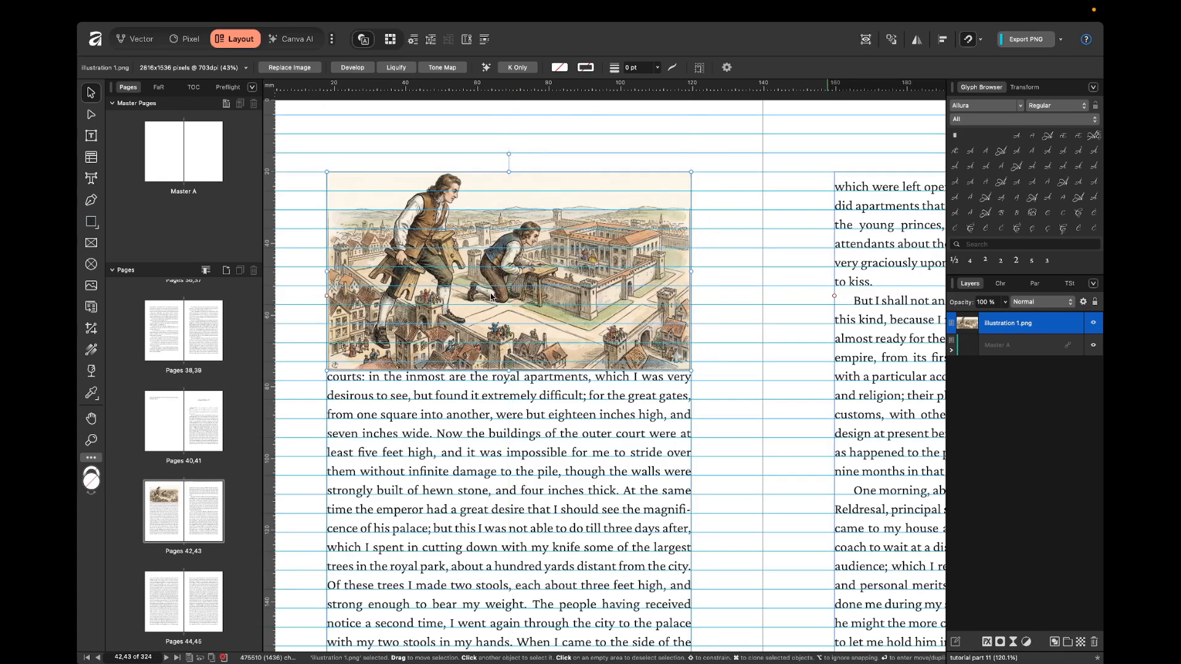
Set the illustration's text wrap style to Jump and move it below the first paragraph on the left page.
left_click(412, 40)
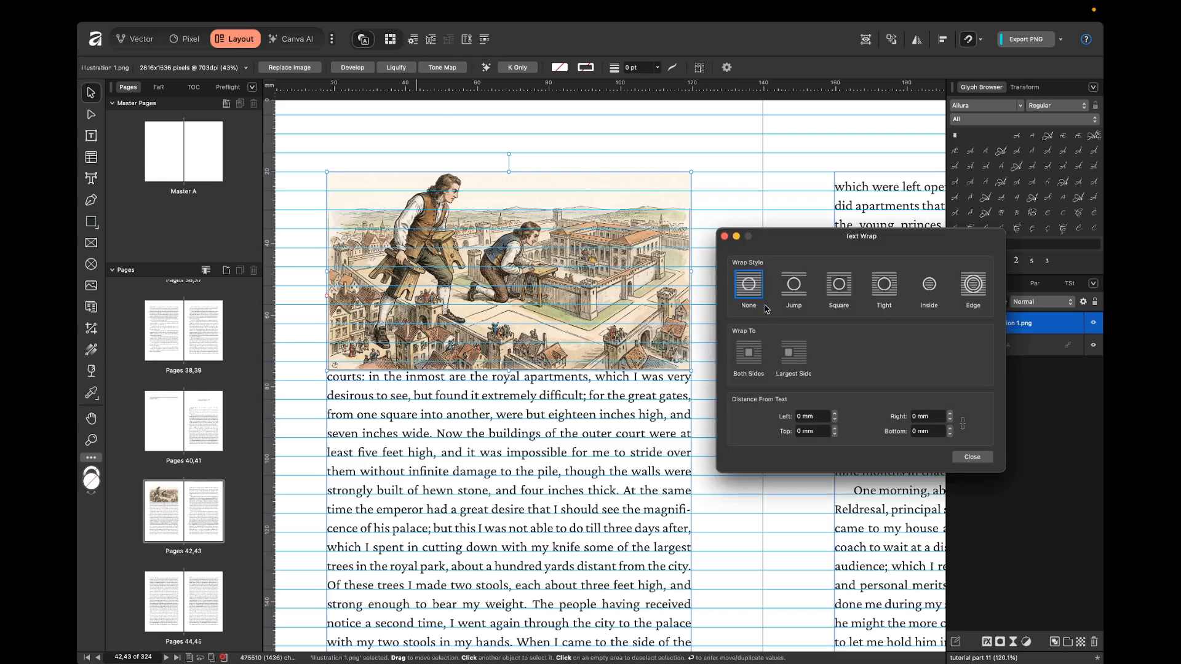
left_click(801, 289)
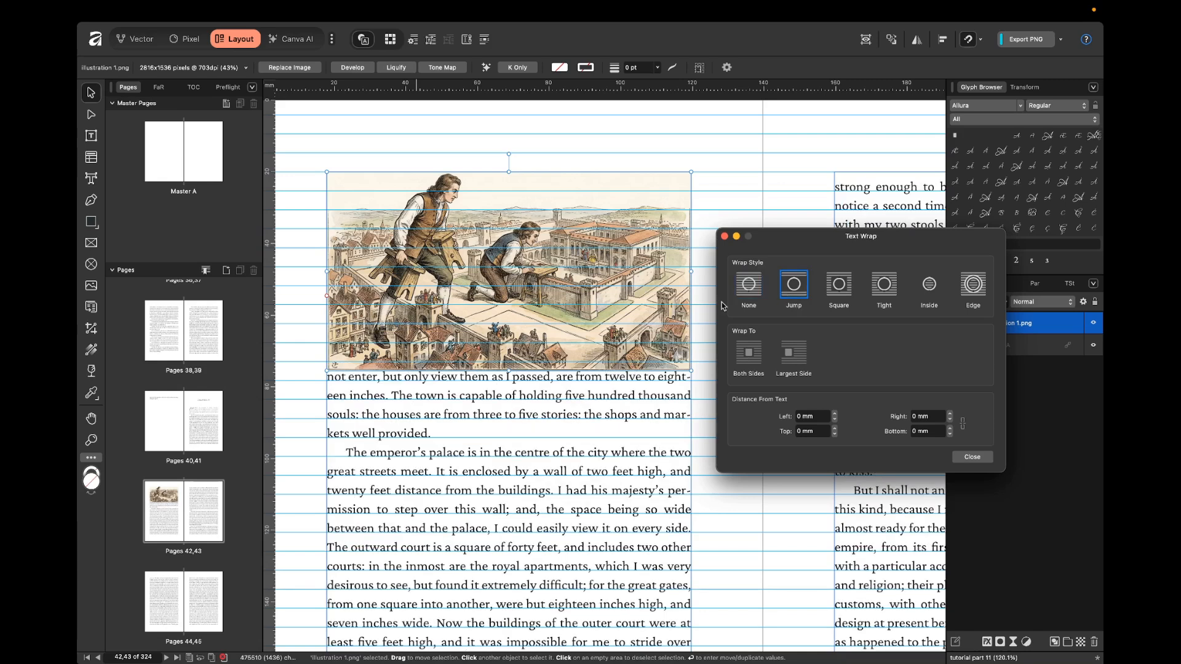
left_click_drag(530, 271, 457, 314)
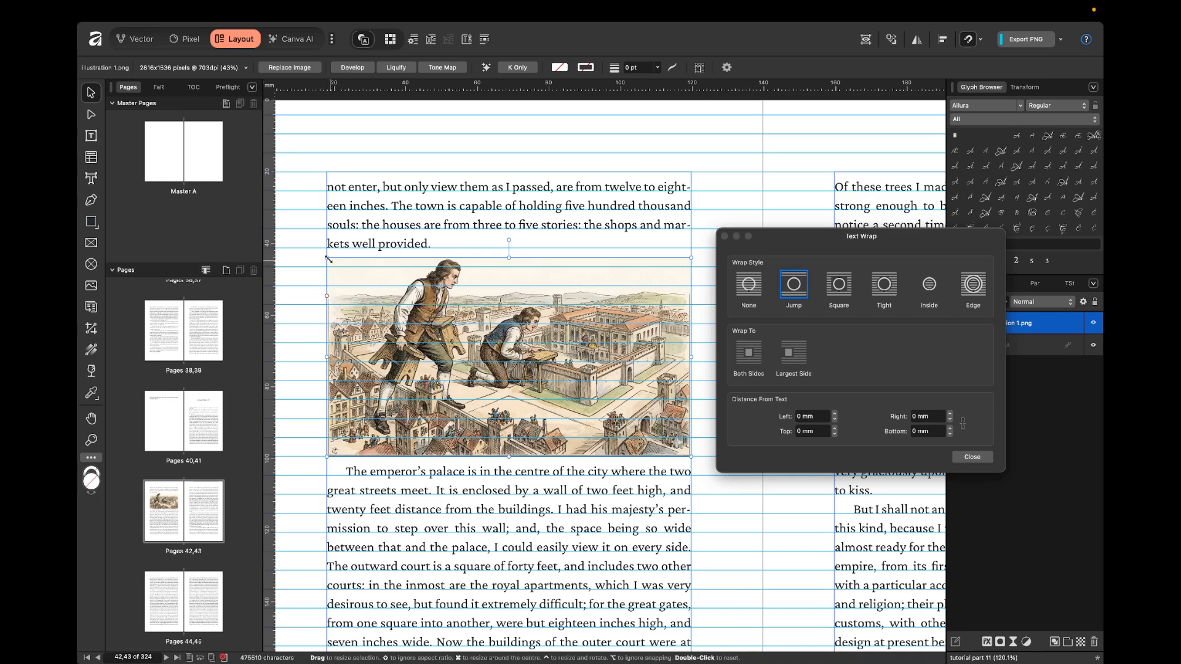
Shrink the illustration so it is narrower than the column and centre it between the text lines.
left_click_drag(329, 260, 432, 316)
left_click_drag(606, 372, 556, 363)
left_click(689, 275)
scroll(690, 276, "down", 3)
scroll(688, 283, "up", 1)
scroll(688, 285, "down", 1)
key("ctrl+w")
scroll(689, 285, "up", 1)
key("ctrl+w")
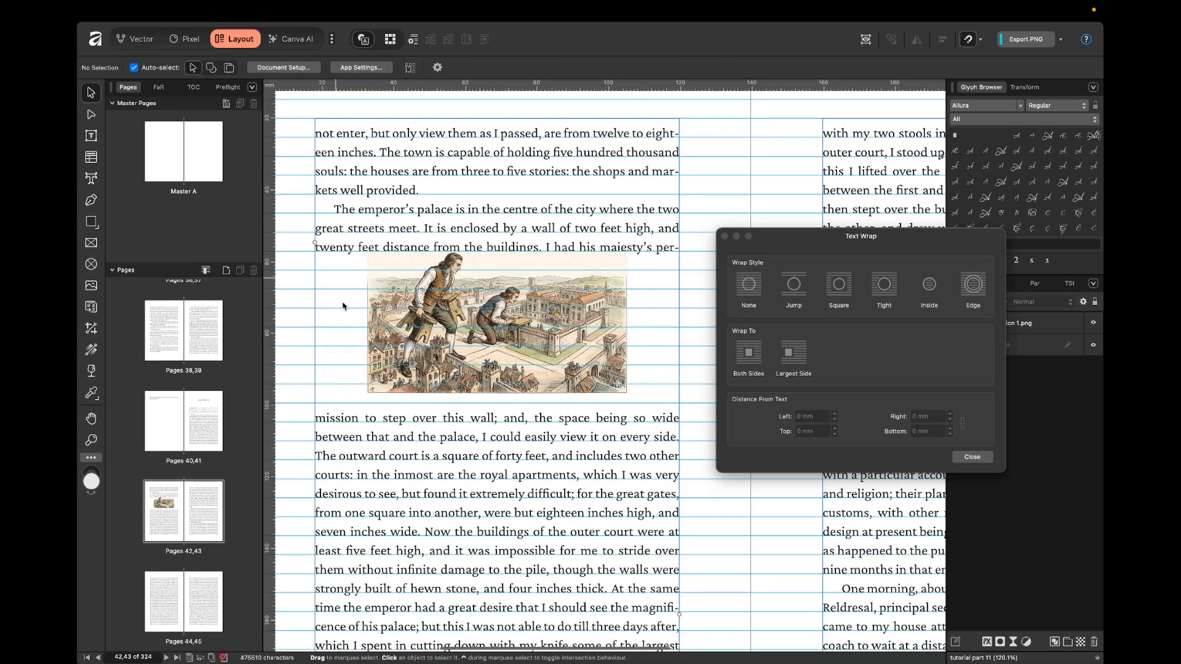
Move the illustration further down the left column so the text jumps around its new position.
left_click(498, 348)
left_click_drag(498, 347, 498, 371)
scroll(498, 371, "down", 1)
left_click(290, 332)
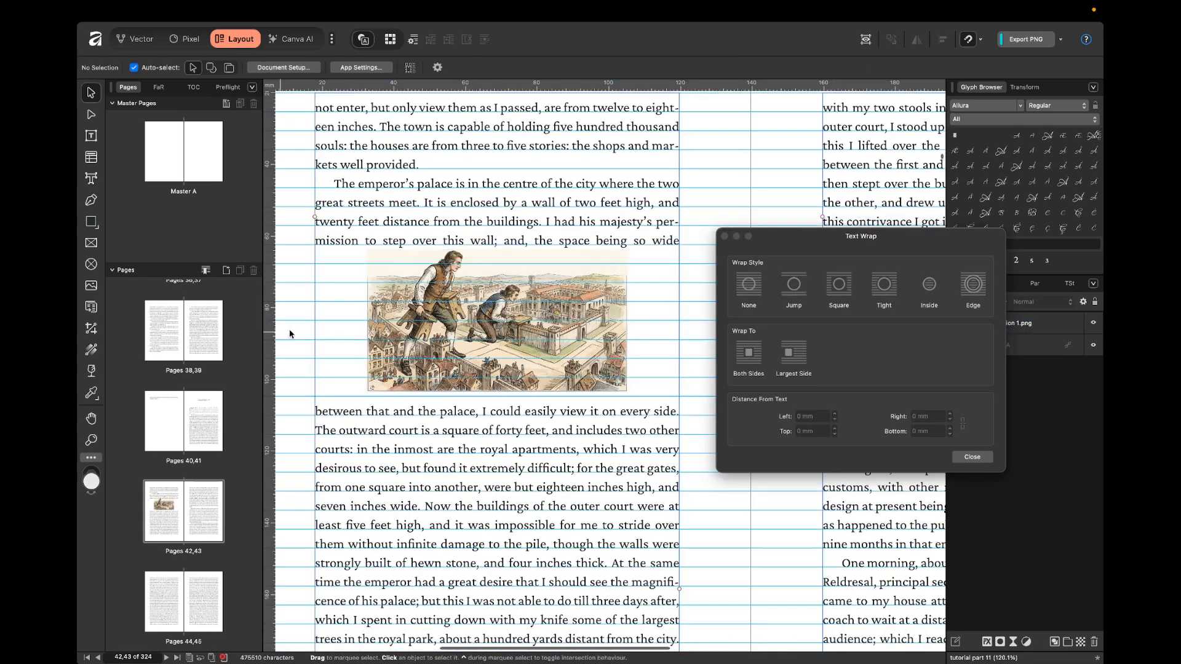
scroll(310, 332, "down", 1)
scroll(310, 332, "down", 3)
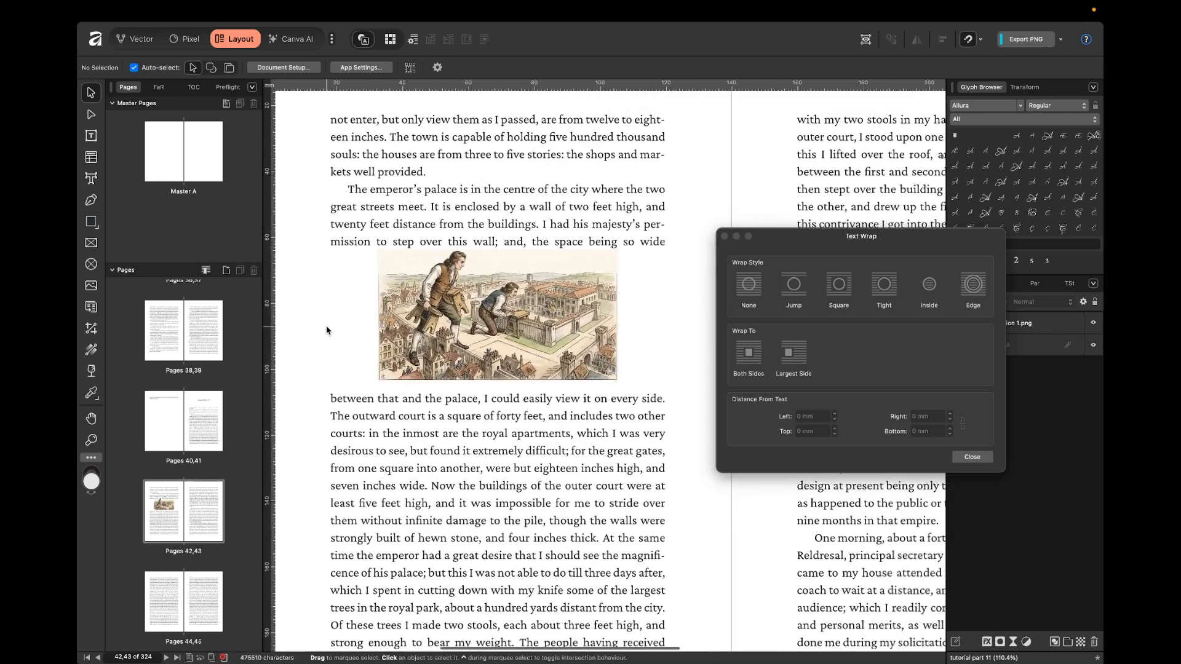
left_click_drag(447, 299, 447, 313)
scroll(447, 313, "down", 2)
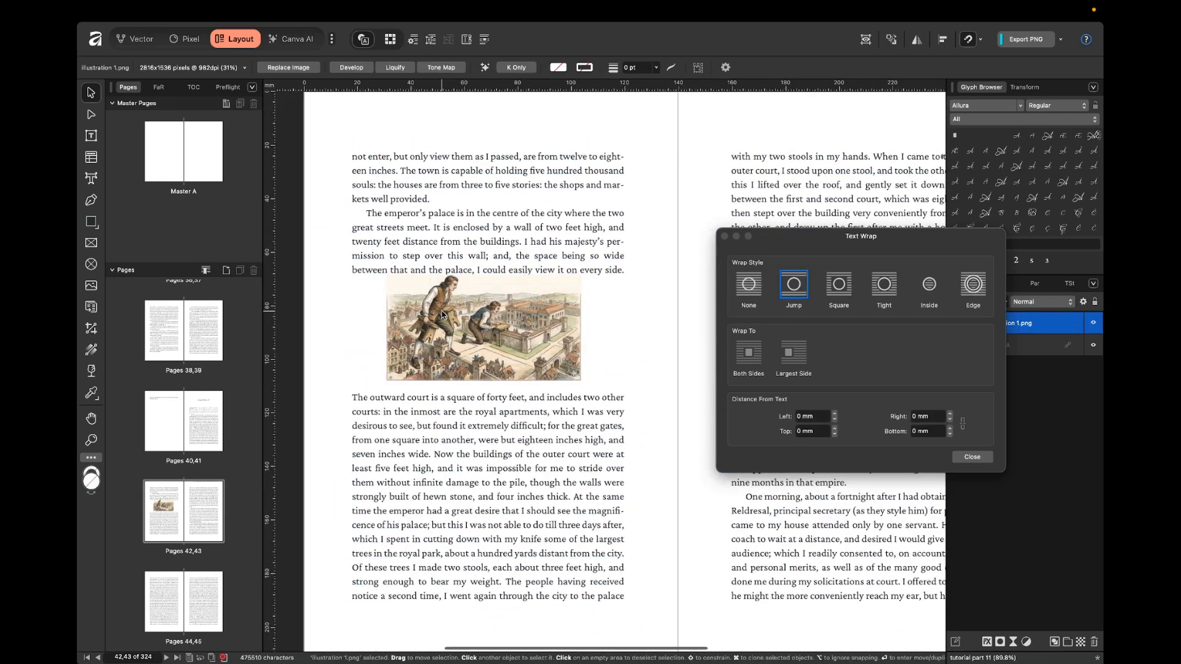
Set the wrap style to Square on both sides and shrink the illustration further, centred in the column.
left_click(834, 293)
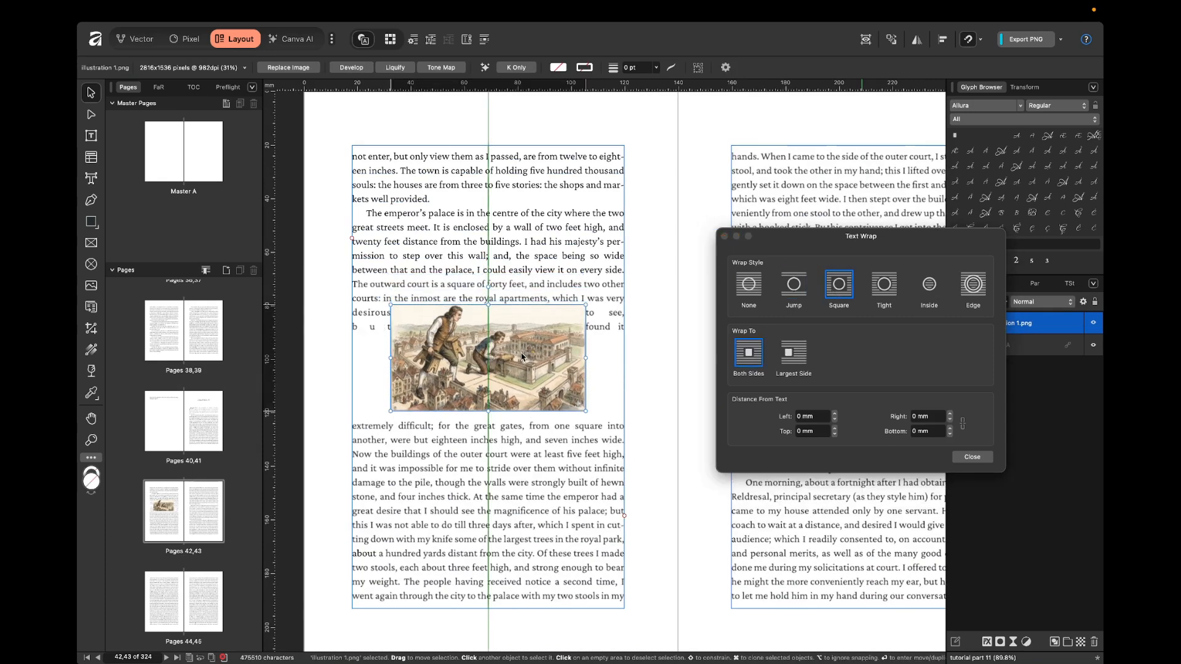
left_click_drag(588, 411, 505, 366)
left_click_drag(444, 340, 481, 324)
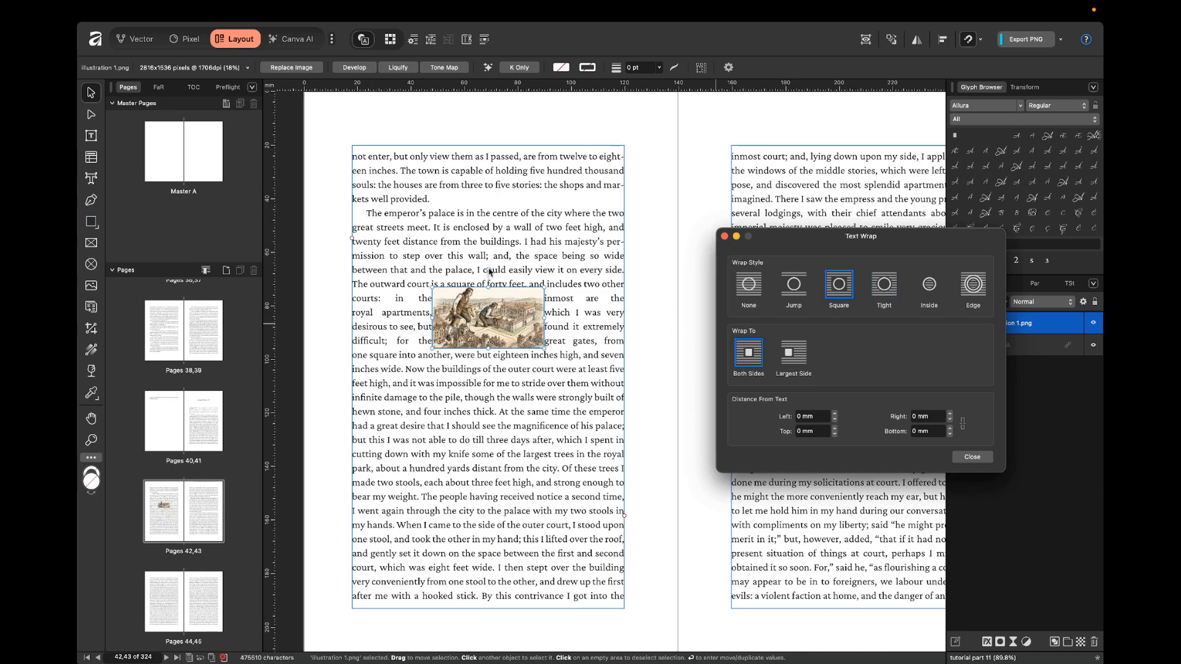
Rotate the square-wrapped illustration clockwise to test how the text flows around it.
left_click_drag(488, 270, 510, 276)
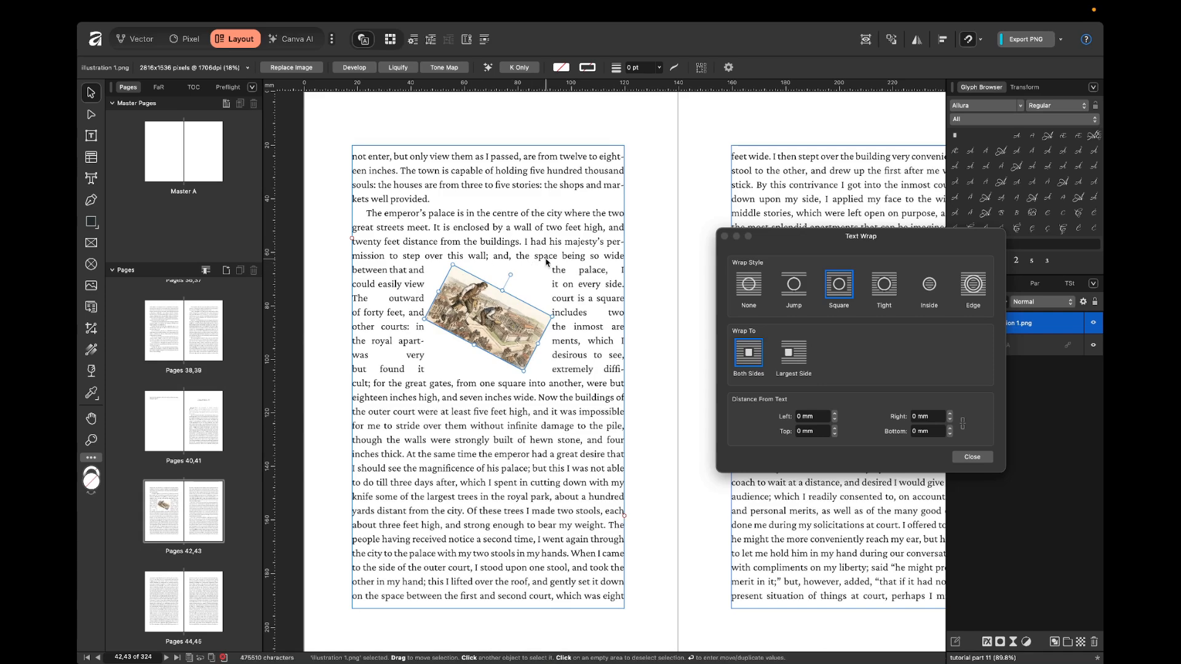
left_click(654, 333)
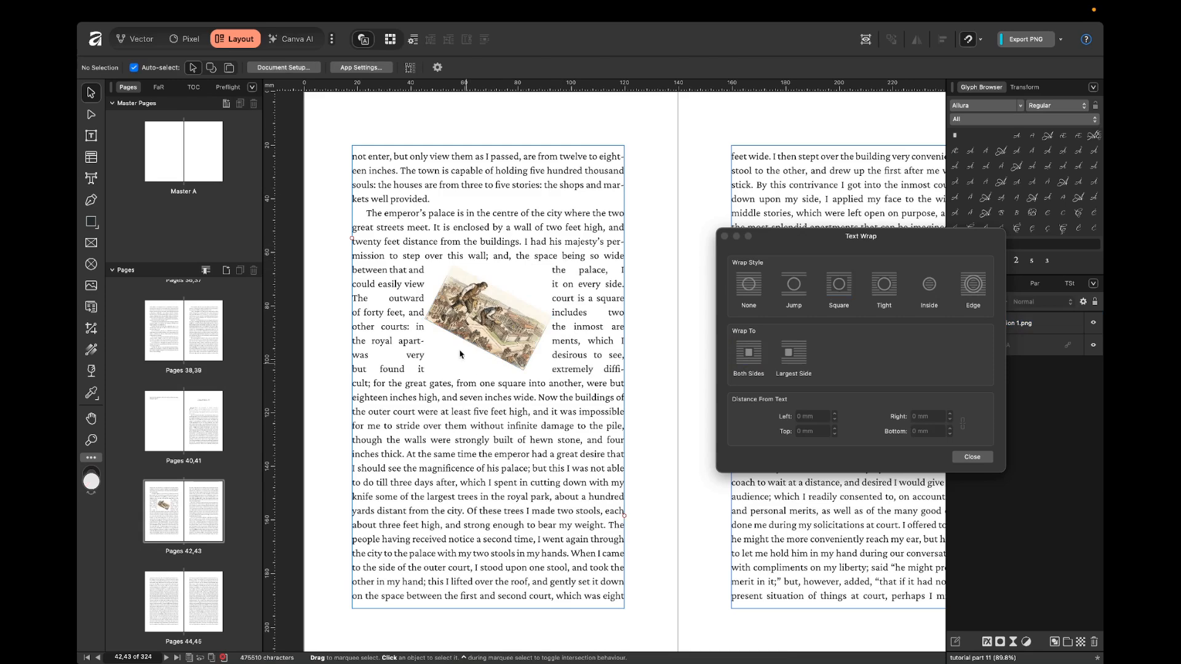
left_click(541, 283)
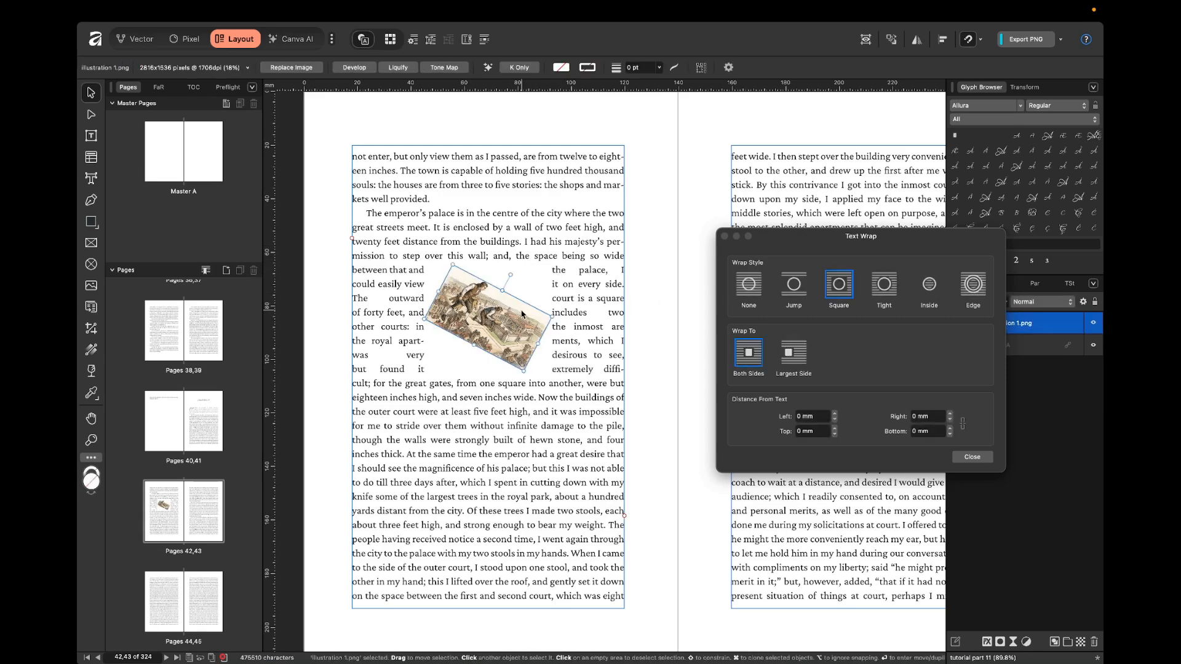
Try the Tight, Inside and Edge wrap styles on the illustration, resetting its rotation along the way.
left_click(885, 289)
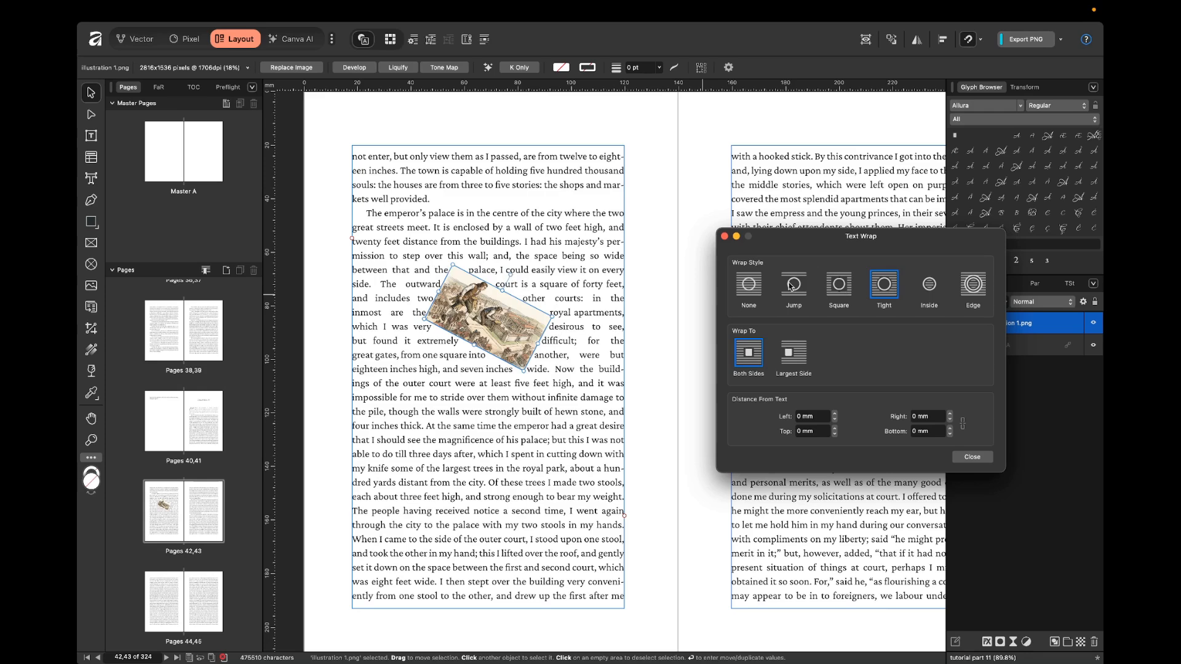
left_click(936, 289)
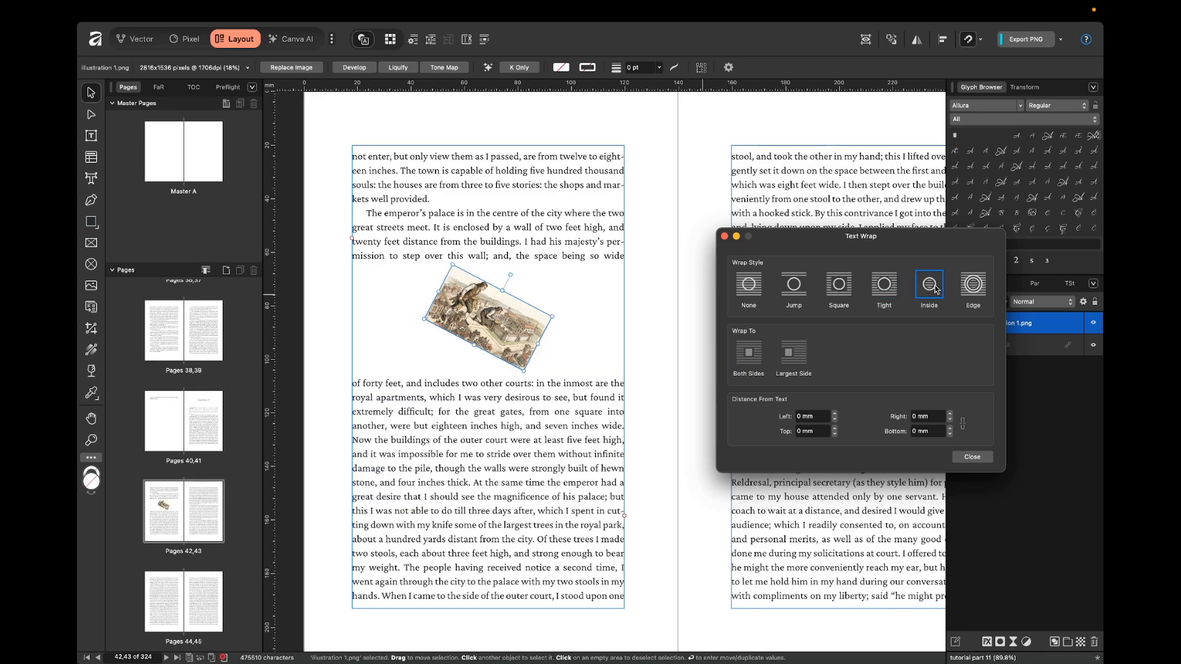
double_click(511, 271)
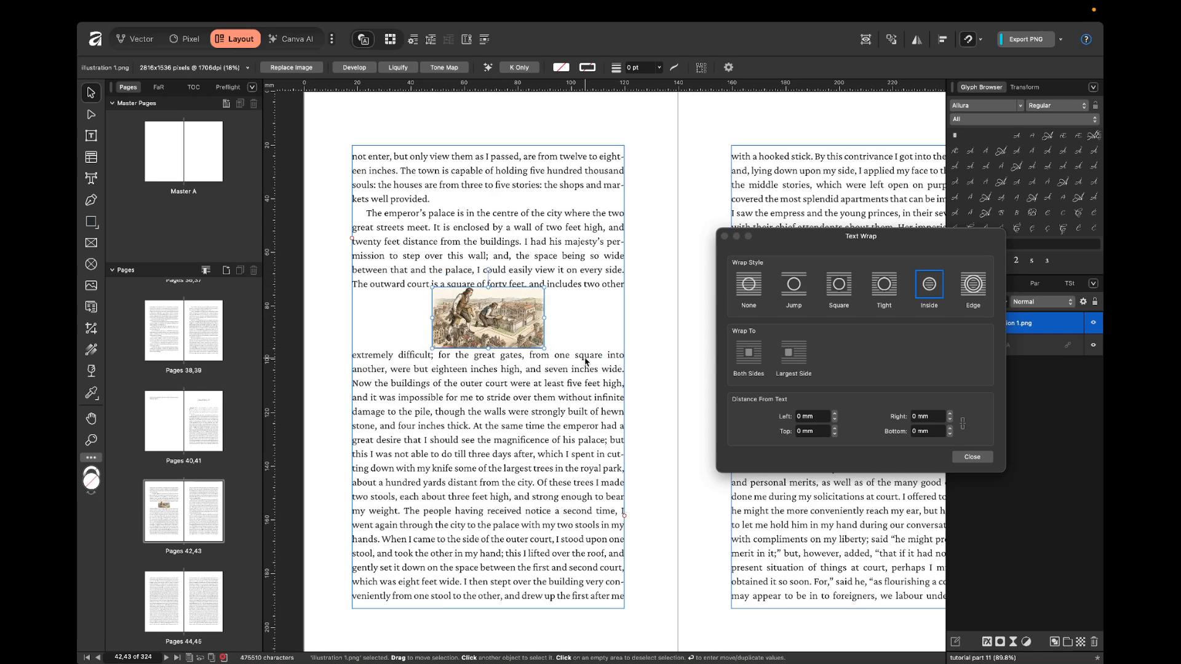
left_click(974, 289)
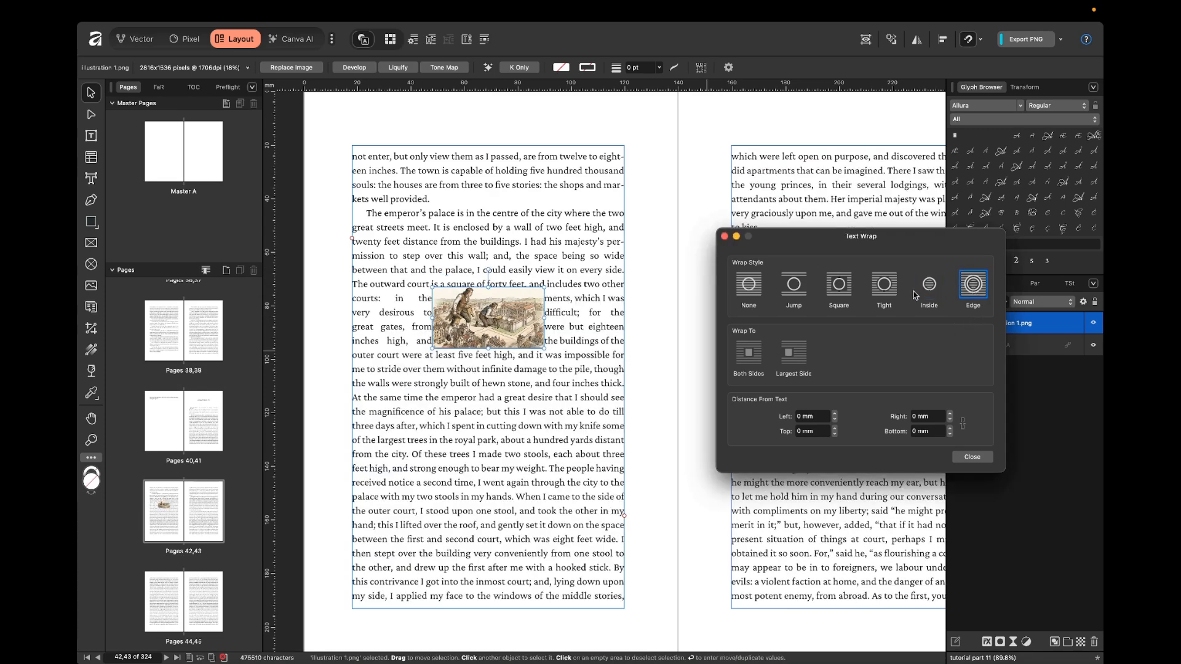
Set the wrap style to Jump and enlarge the illustration to about 102 mm wide, filling the column's width at the upper margin.
left_click(648, 282)
left_click(503, 306)
left_click(797, 284)
left_click_drag(500, 319, 624, 294)
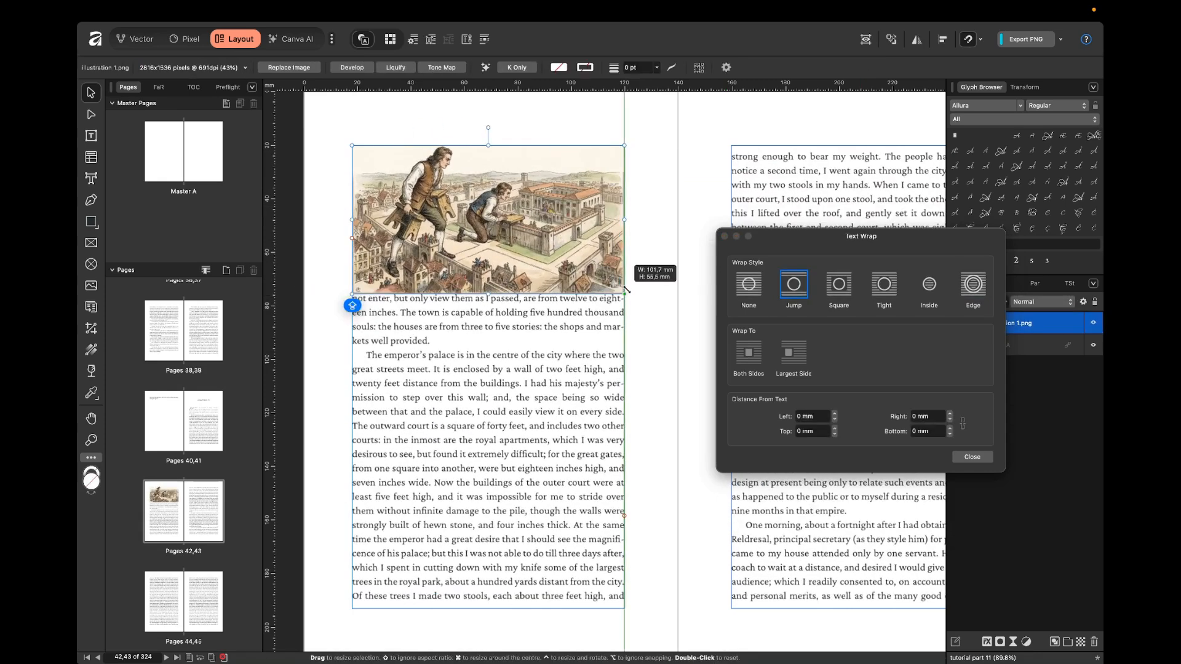
Examine the gap between the illustration's lower edge and the first text line against the baseline grid.
scroll(336, 289, "up", 3)
left_click(344, 285)
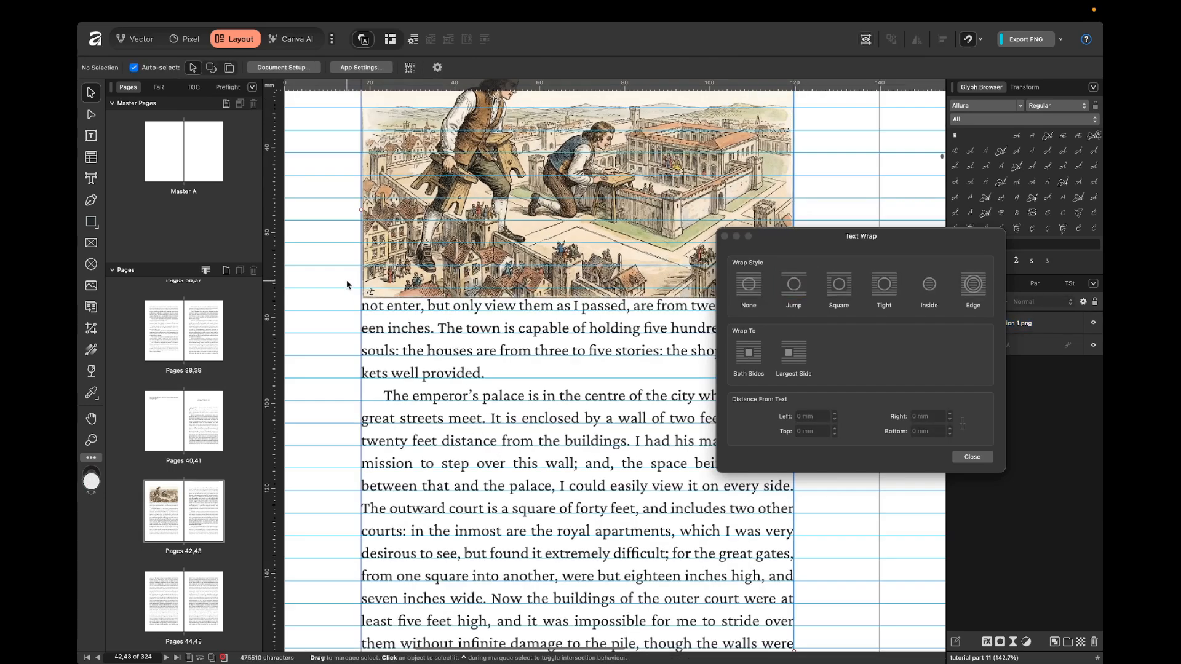
scroll(347, 285, "down", 2)
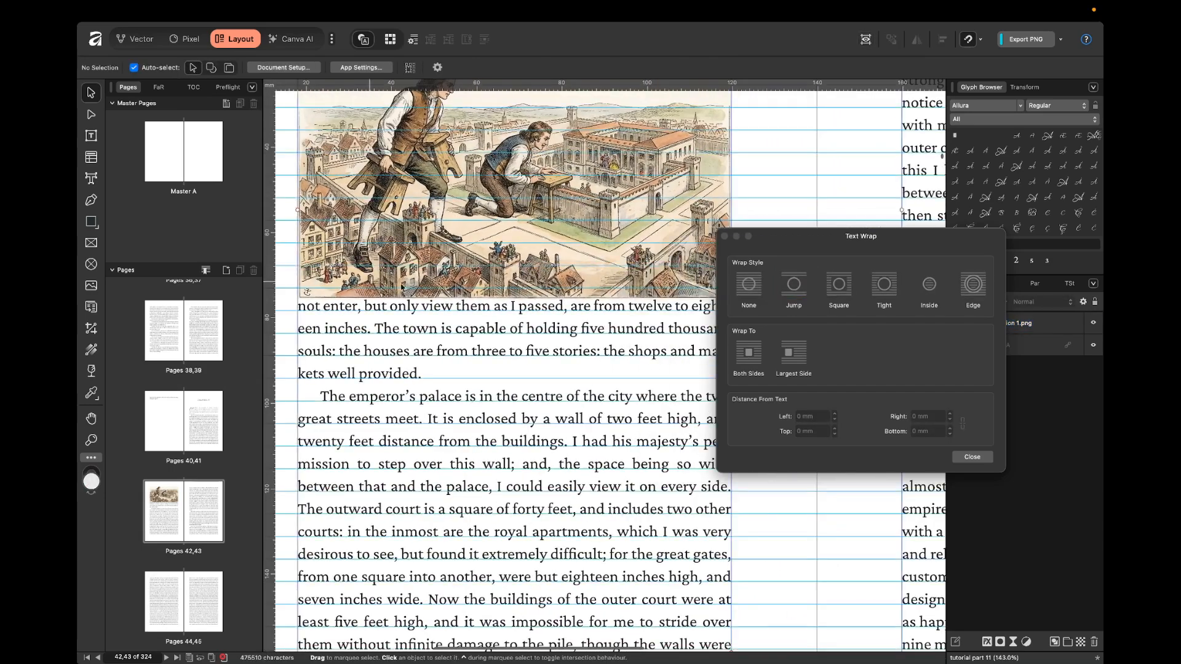
scroll(533, 296, "up", 1)
left_click(411, 266)
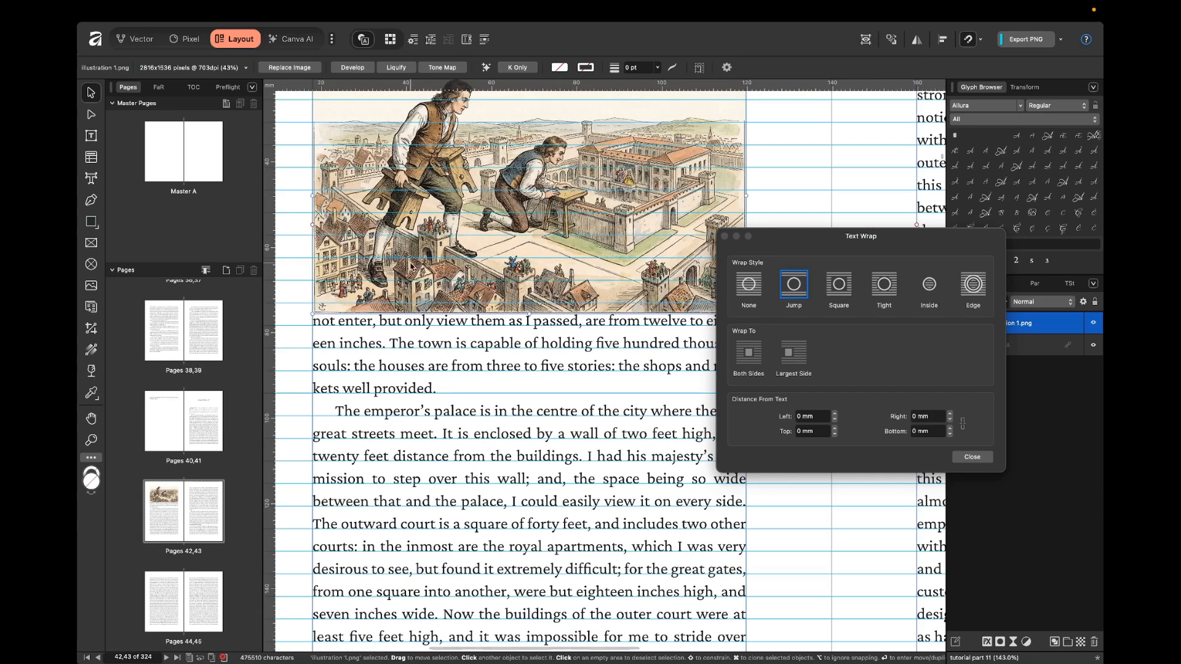
scroll(411, 265, "up", 1)
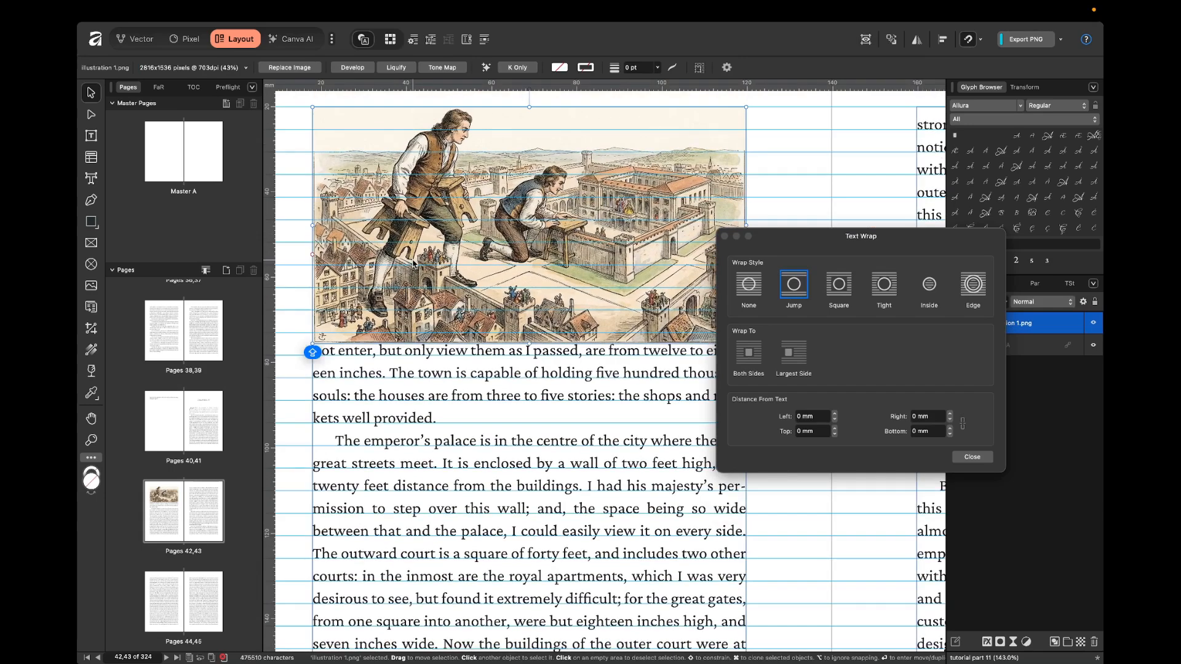
scroll(311, 343, "up", 3)
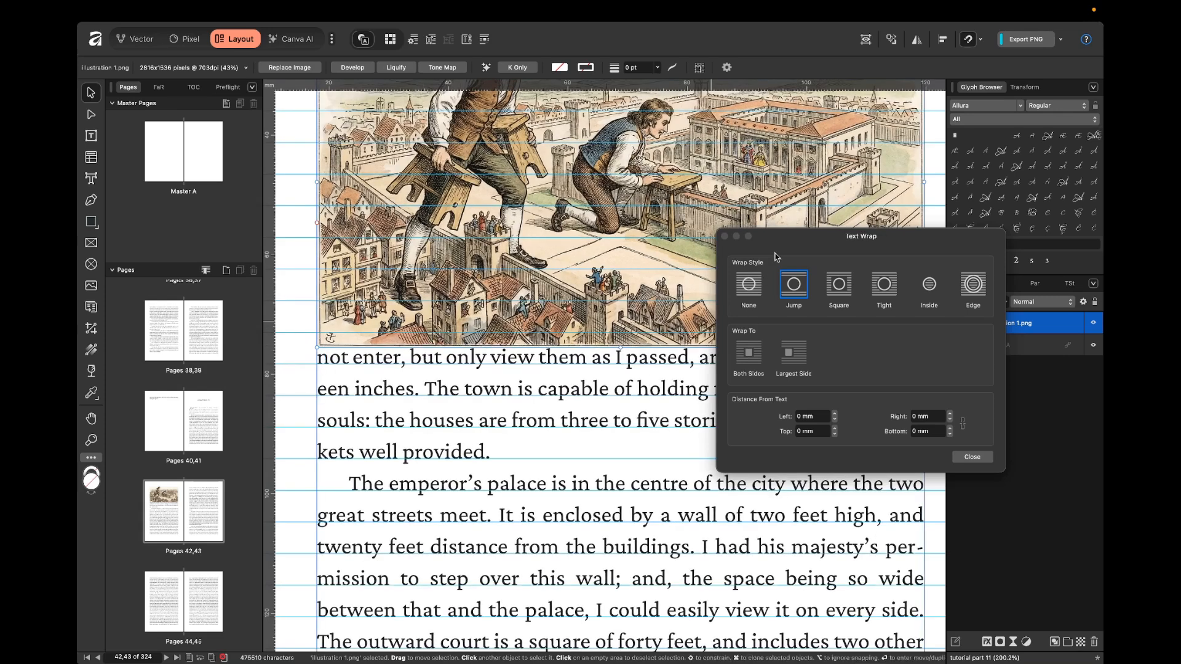
Crop a thin strip off the illustration's lower edge with the Vector Crop Tool to open space above the first text line.
left_click(724, 236)
scroll(637, 314, "down", 2)
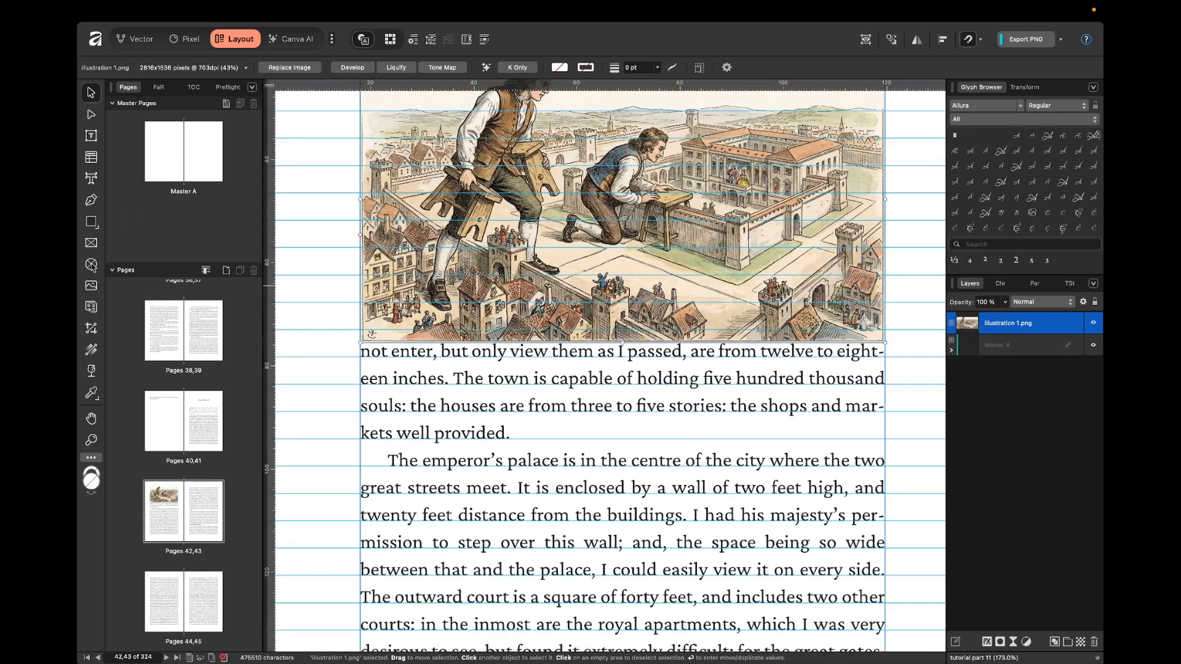
left_click(91, 330)
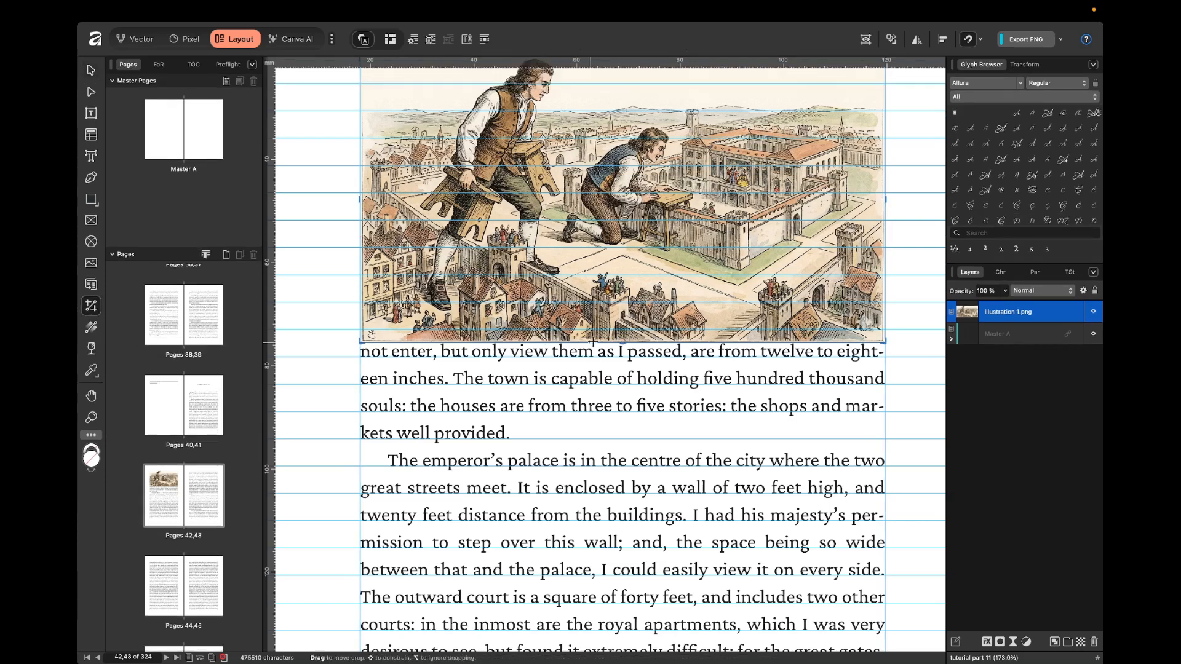
mouse_move(622, 340)
left_mouse_down()
mouse_move(623, 198)
mouse_move(621, 356)
mouse_move(622, 334)
left_mouse_up()
key("v")
left_click(317, 336)
key("ctrl+w")
Examine the spacing between the cropped illustration and the text below it, with and without the baseline grid.
scroll(315, 335, "down", 3)
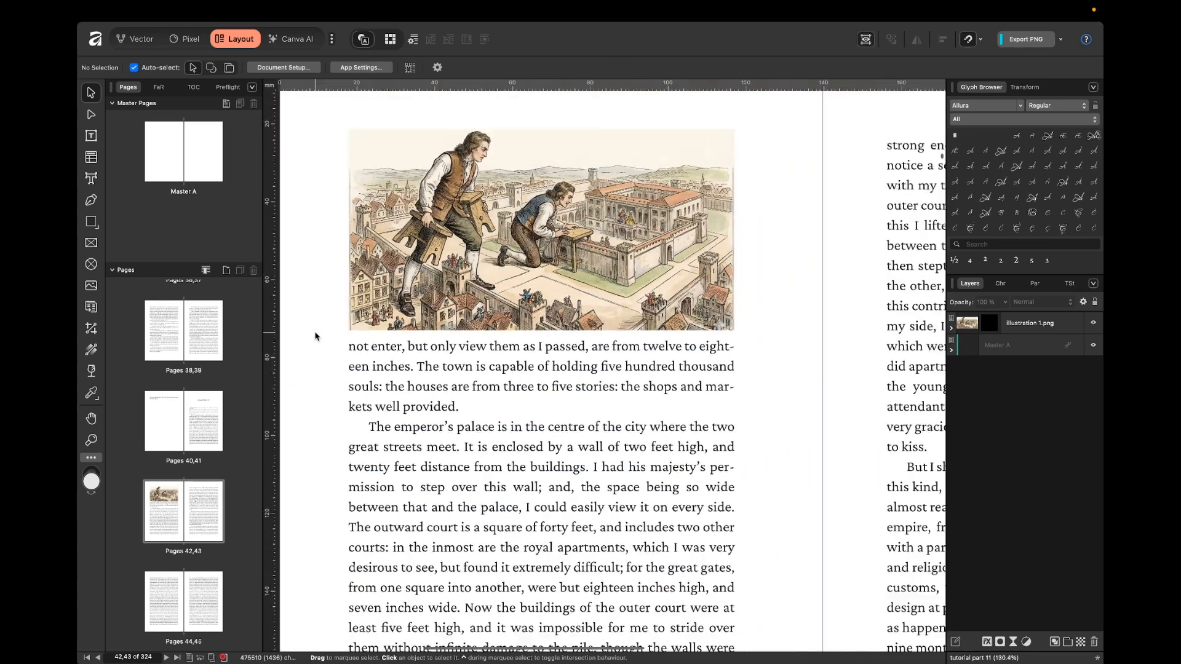
scroll(315, 336, "down", 5)
scroll(316, 336, "down", 1)
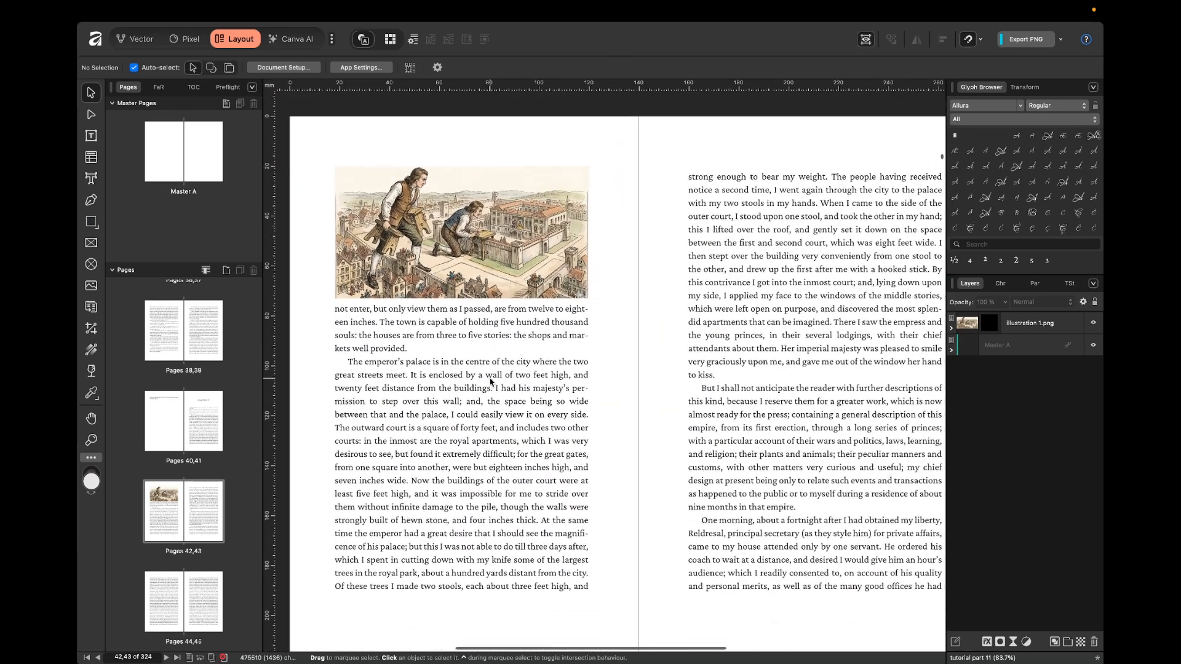
key("ctrl+w")
scroll(352, 253, "up", 10)
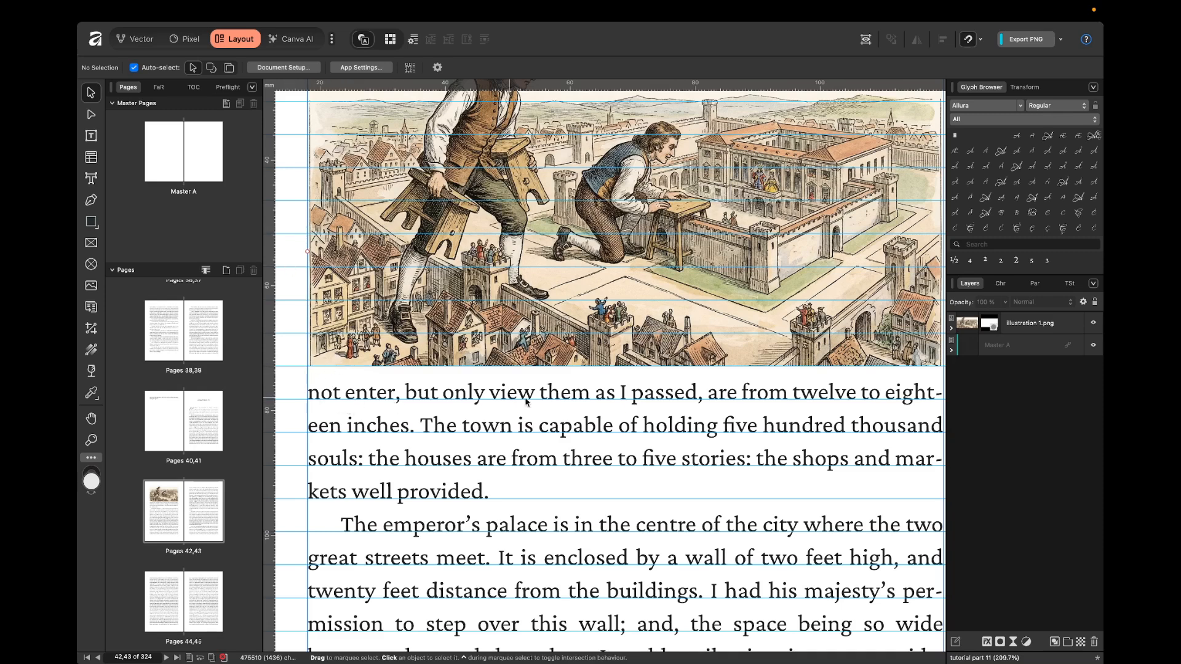
scroll(644, 404, "down", 7)
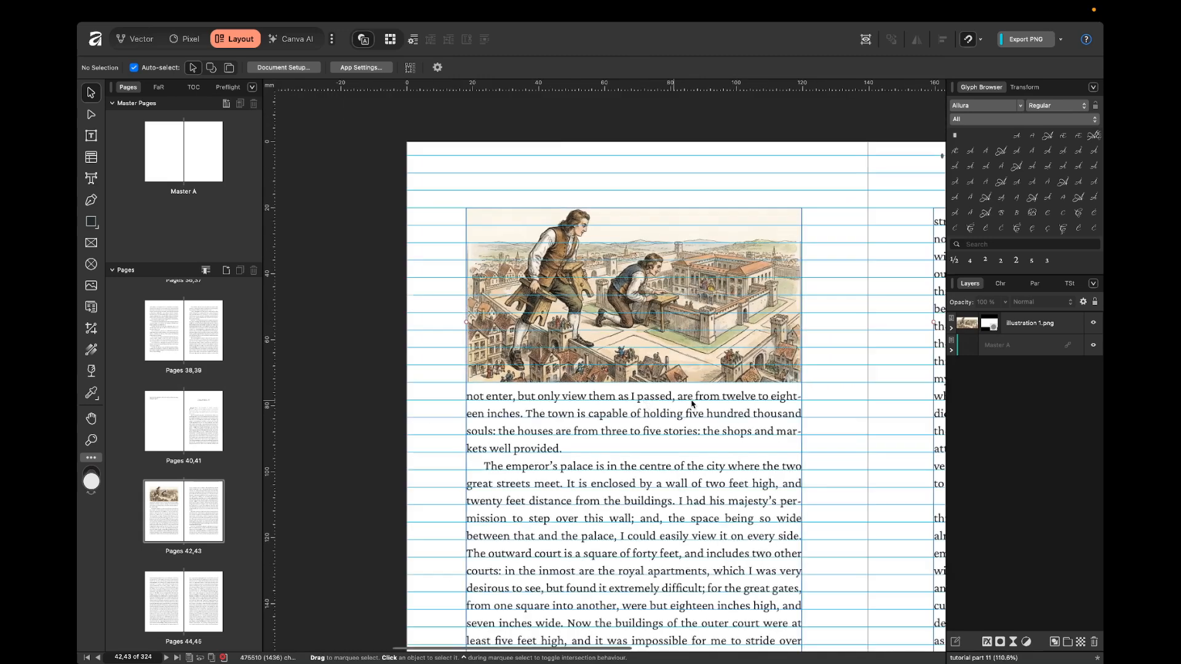
scroll(816, 396, "right", 3)
scroll(816, 396, "down", 2)
key("ctrl+w")
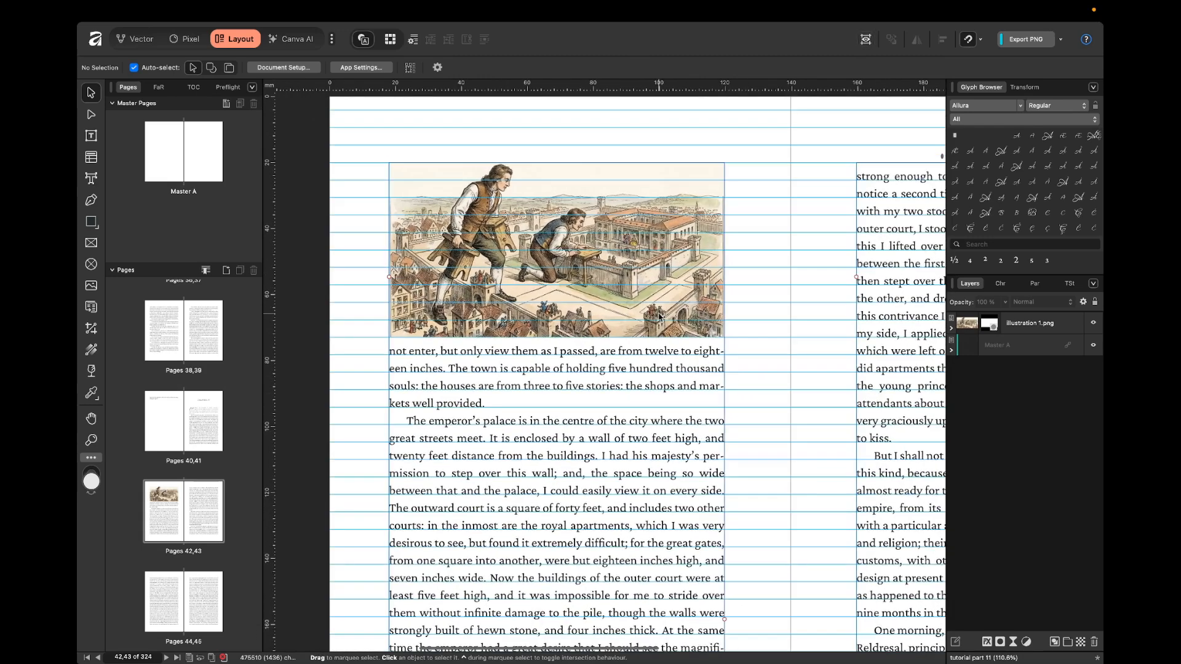
Shrink the illustration to about 61 mm wide and set its text wrap to Square.
left_click(661, 319)
left_click_drag(726, 339, 580, 289)
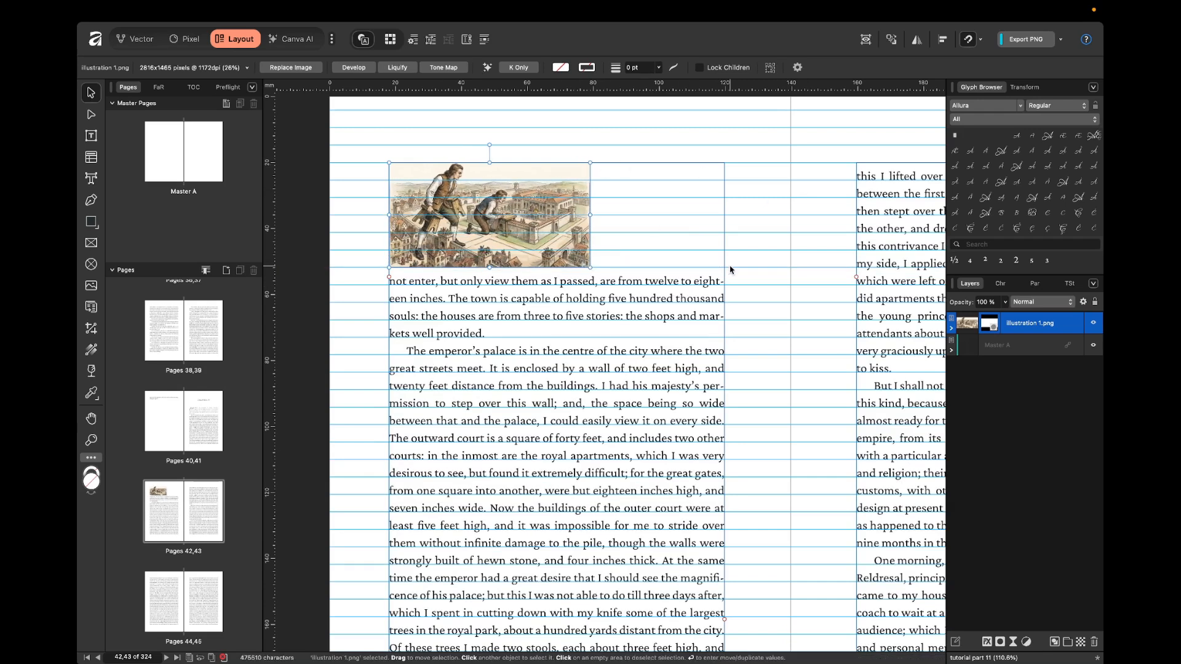
left_click(413, 40)
left_click(842, 289)
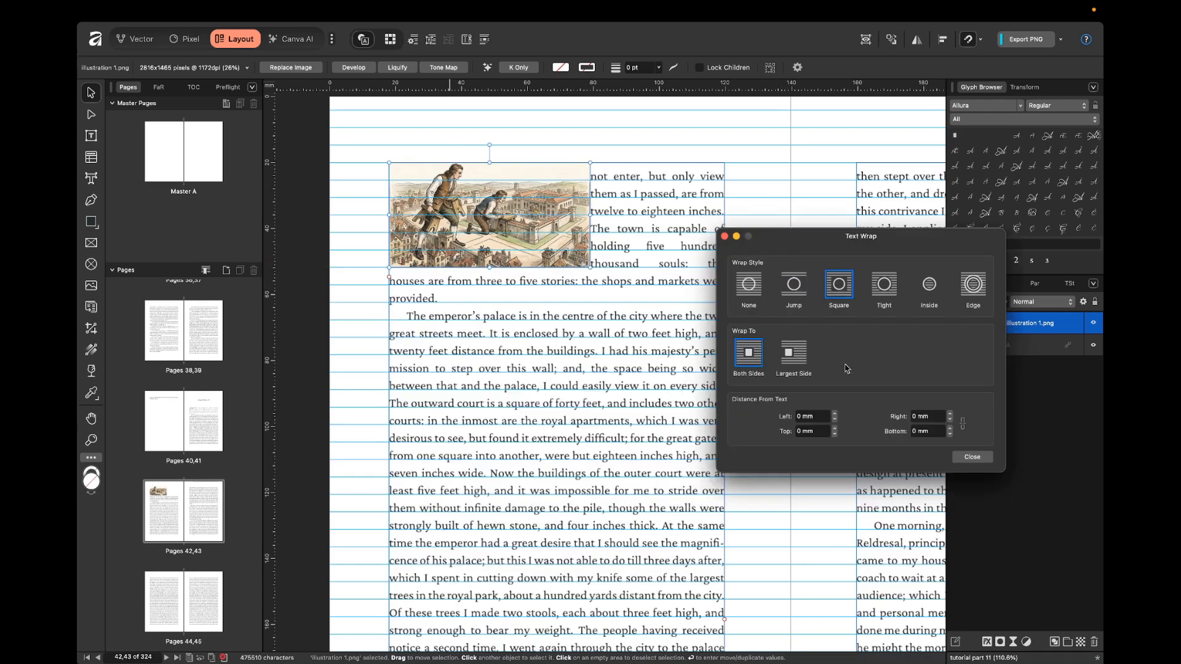
left_click(969, 456)
left_click(757, 243)
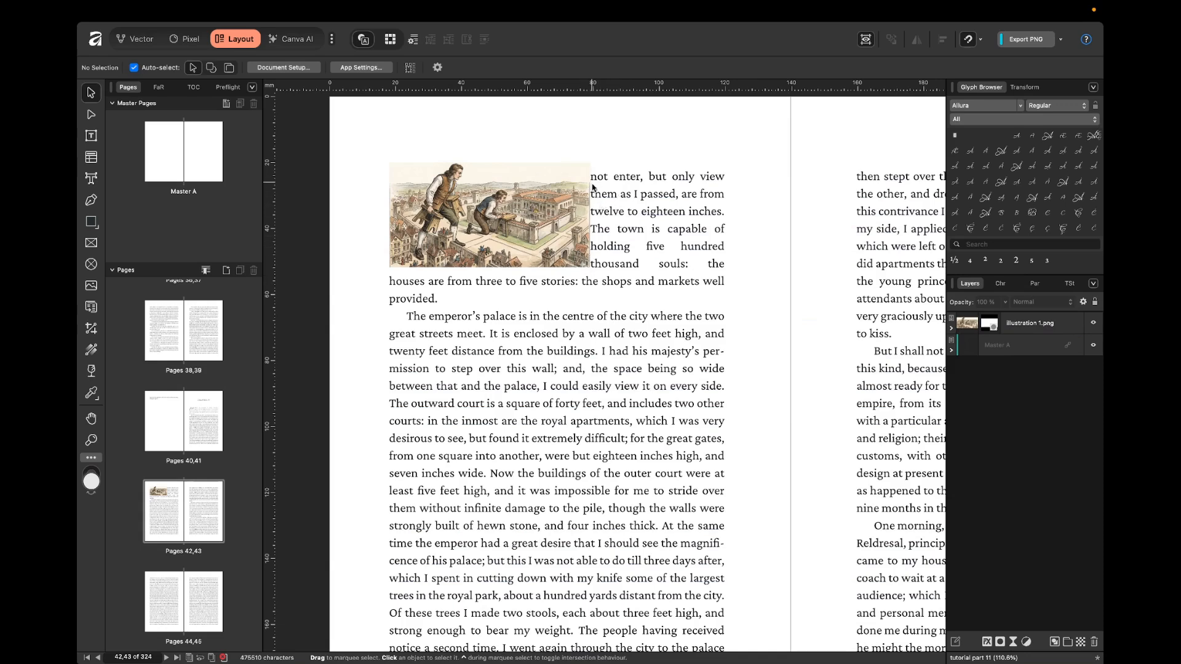
Set the illustration's distance from text on its right side to 5 mm.
left_click(584, 218)
left_click(413, 38)
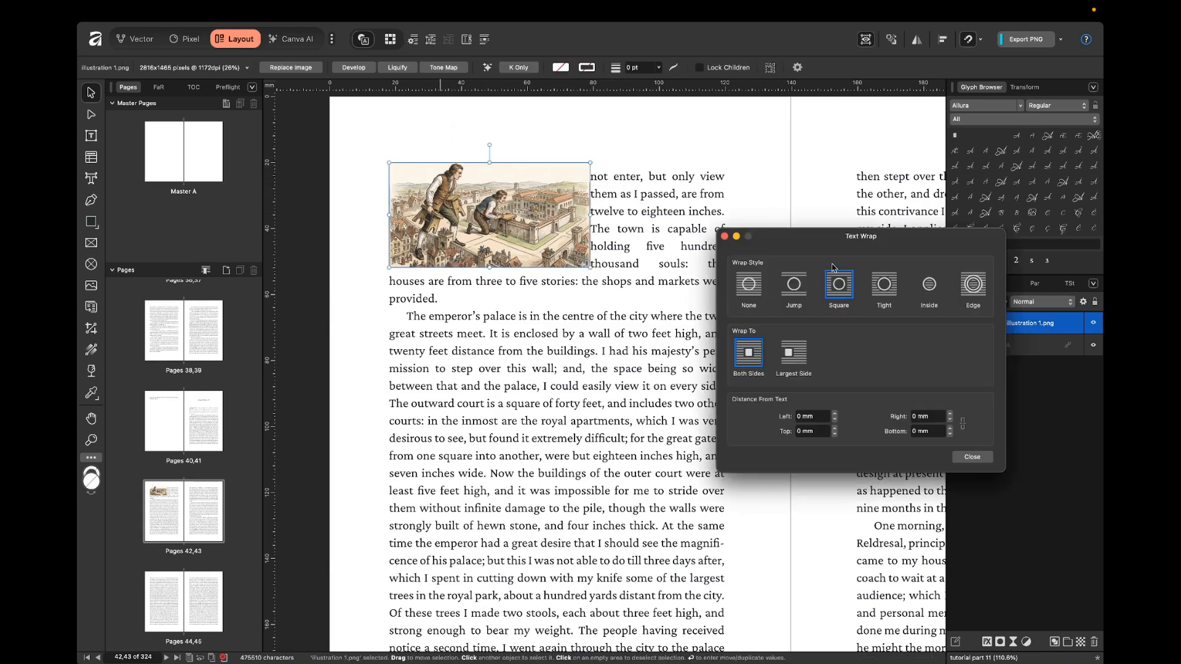
left_click(931, 417)
key("Up")
key("Up")
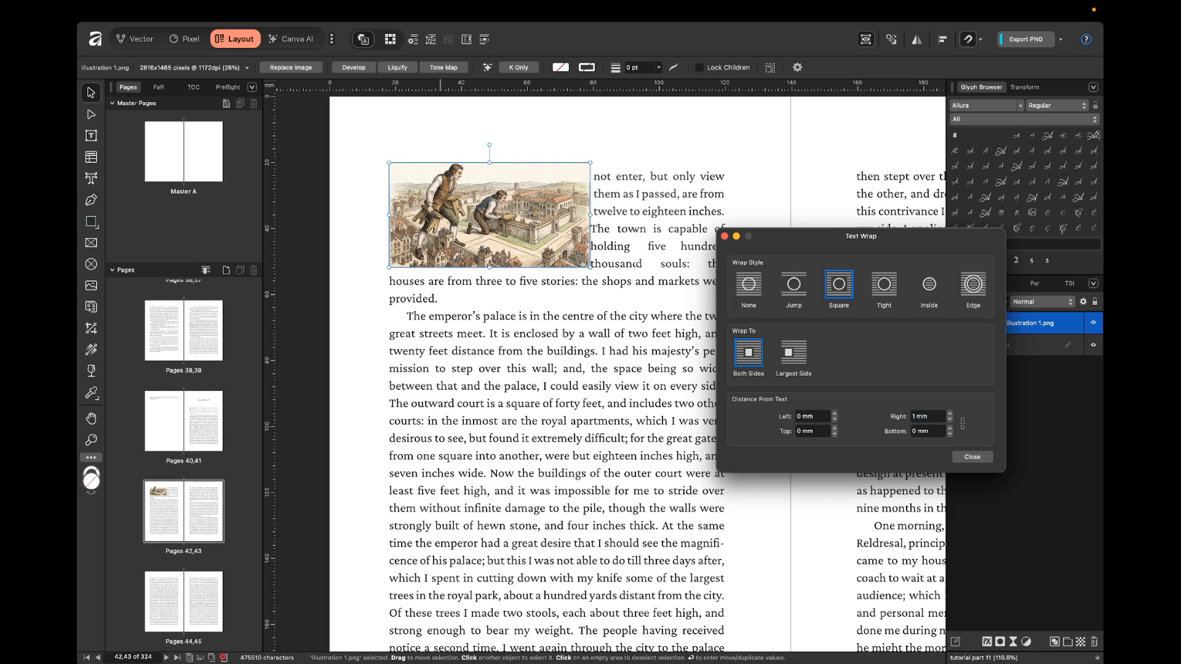
left_click(935, 416)
left_click(950, 414)
left_click(950, 414)
left_click(950, 414)
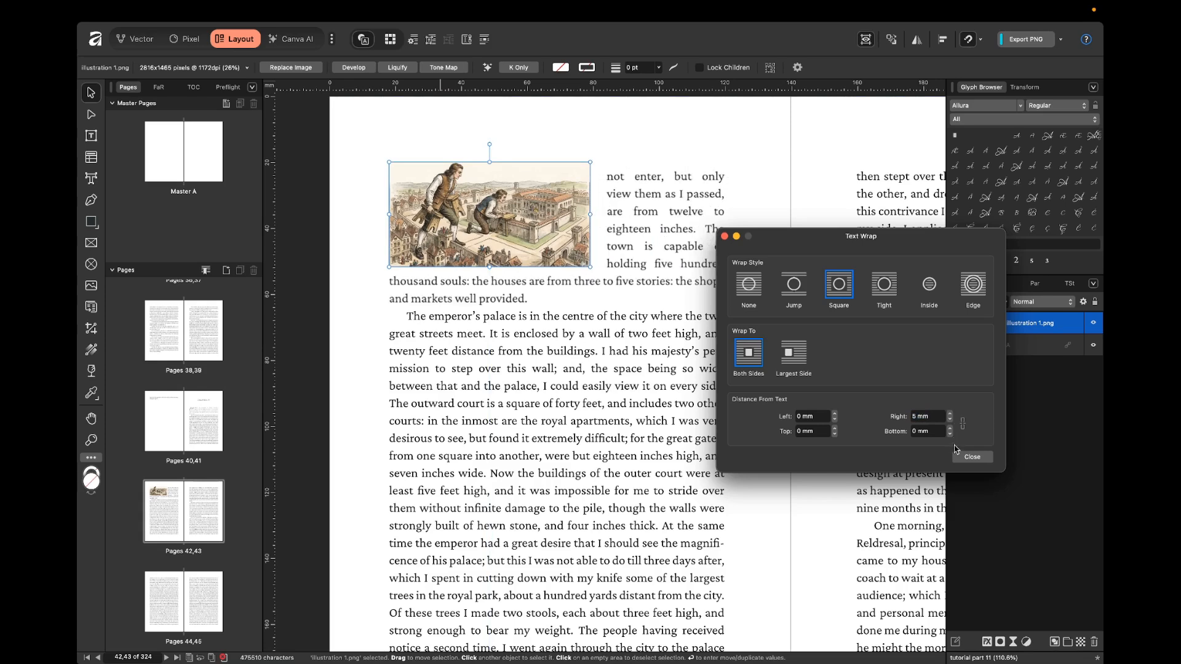
left_click(971, 457)
left_click(764, 326)
key("ctrl+w")
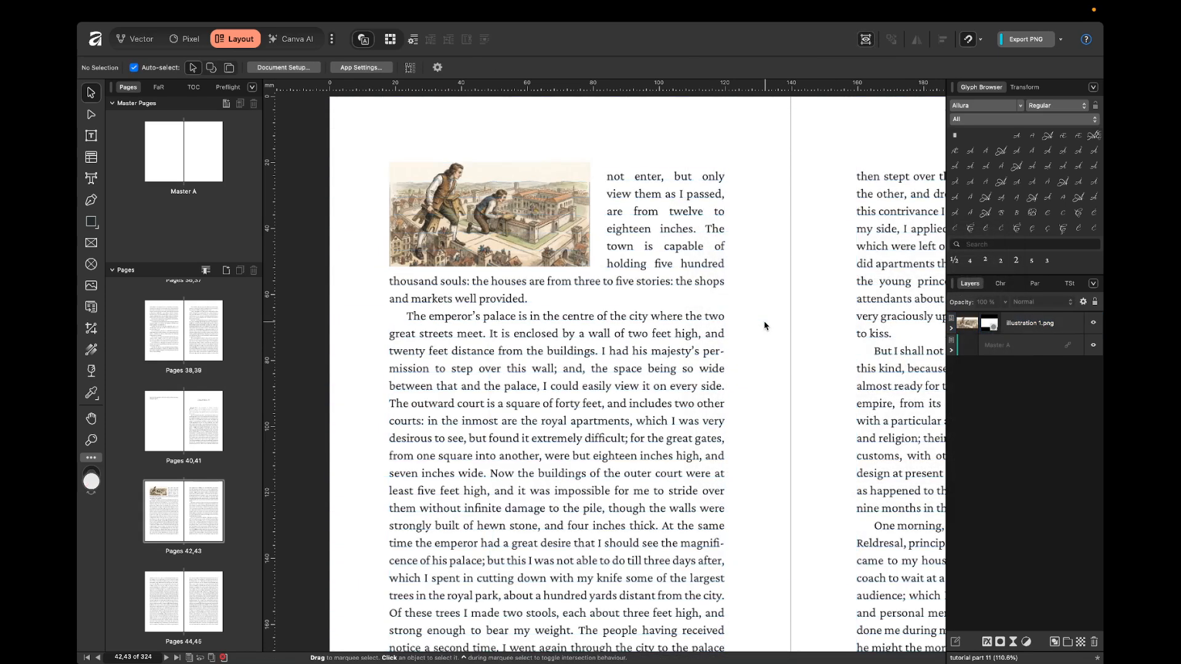
scroll(765, 326, "down", 4)
scroll(764, 326, "right", 1)
scroll(681, 282, "up", 3)
left_click(575, 246)
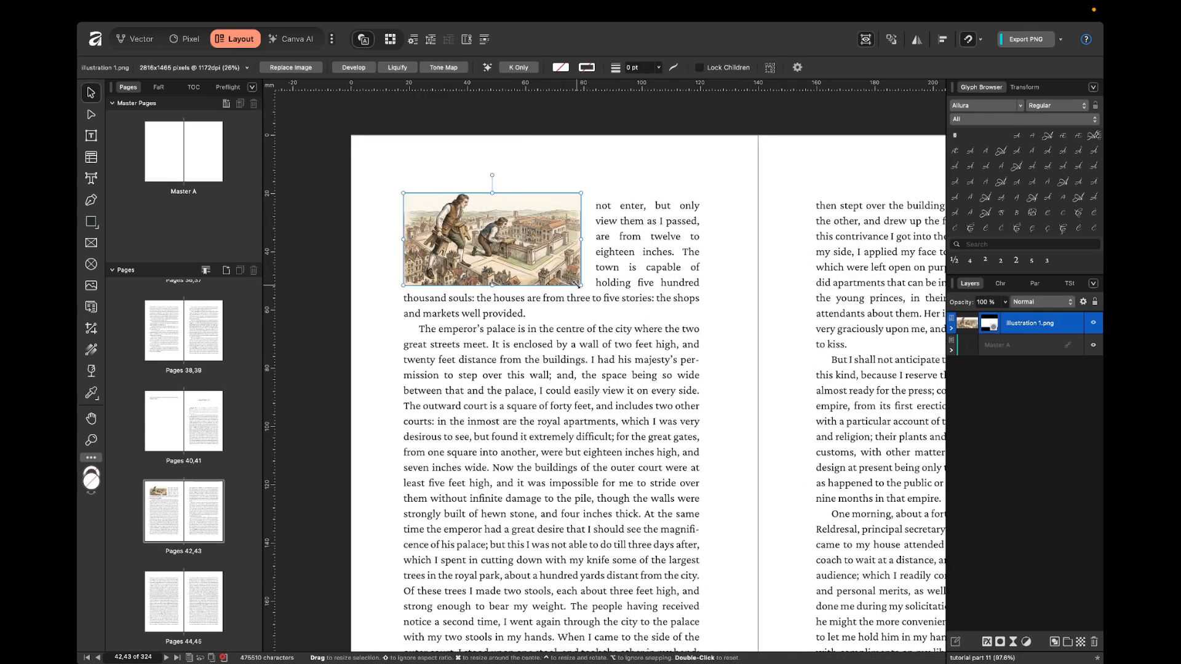
left_click(753, 284)
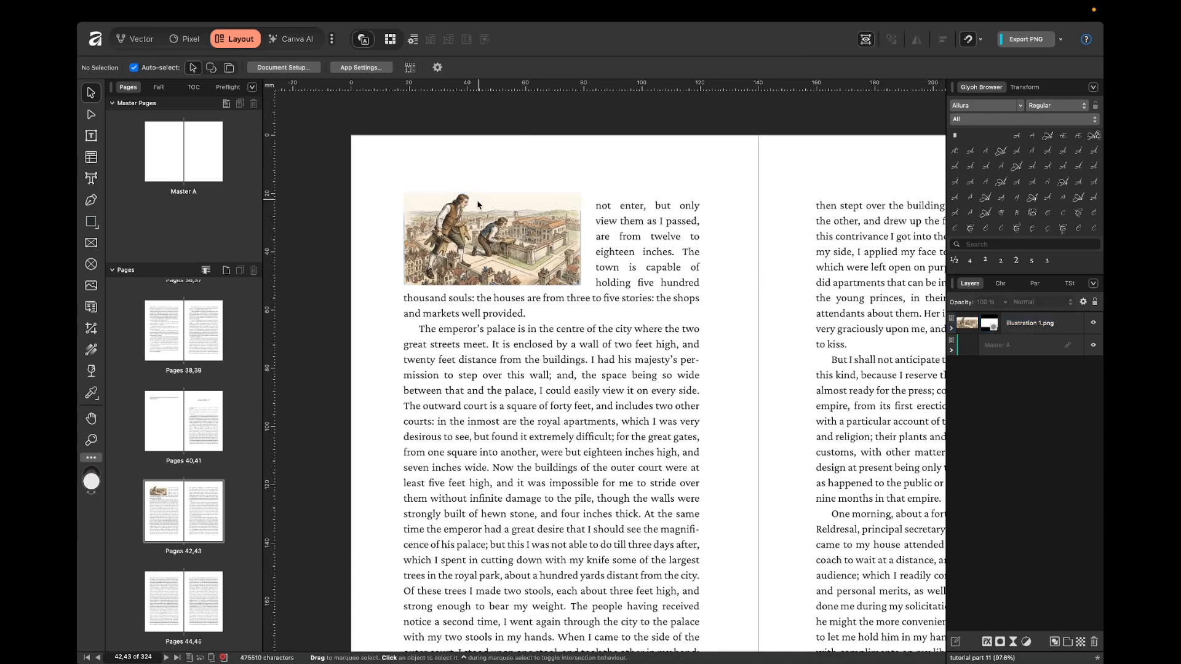
left_click(474, 245)
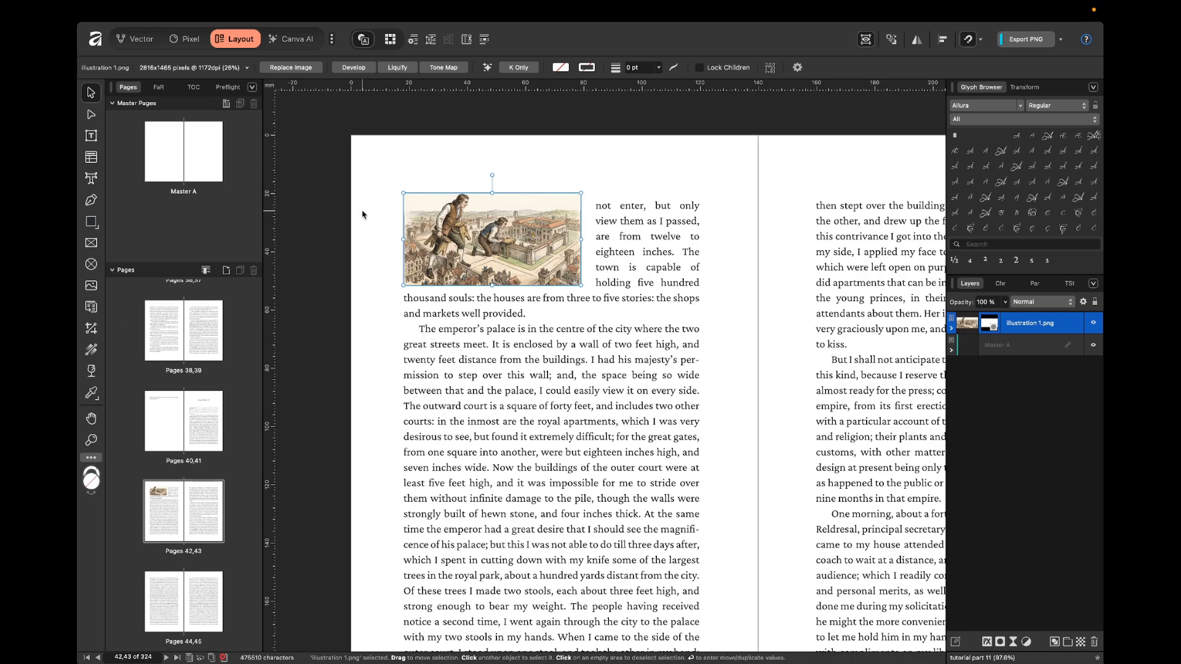
left_click(376, 218)
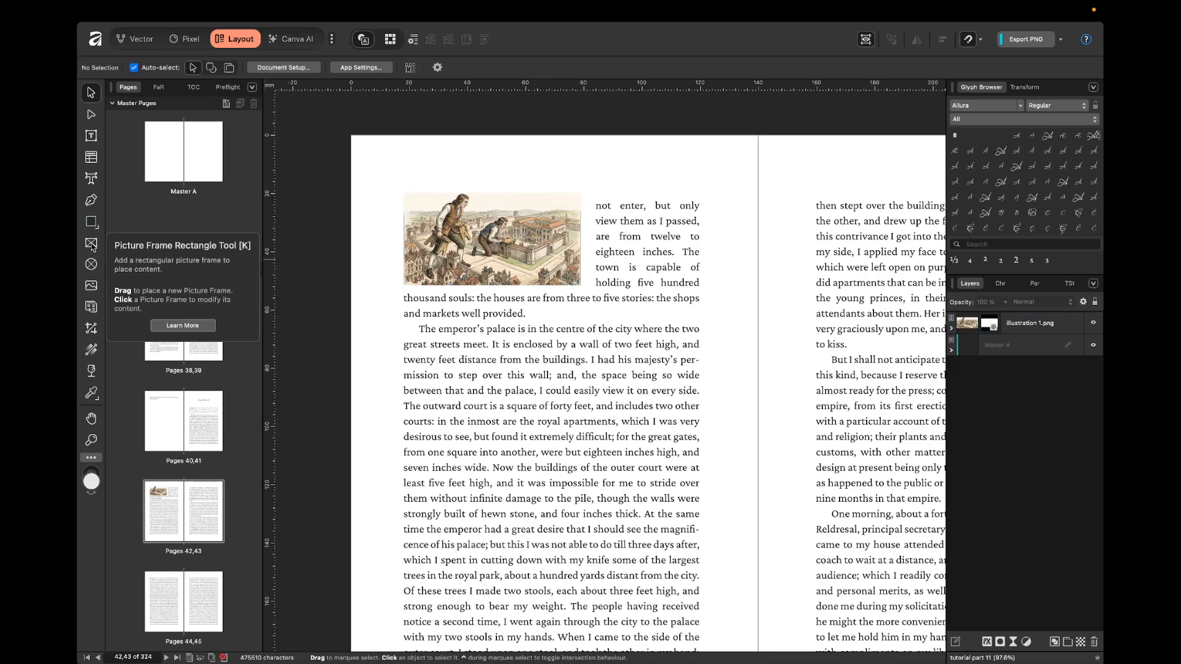
Delete the illustration from the left-hand page.
left_click(418, 226)
left_click_drag(489, 226, 540, 294)
key("Delete")
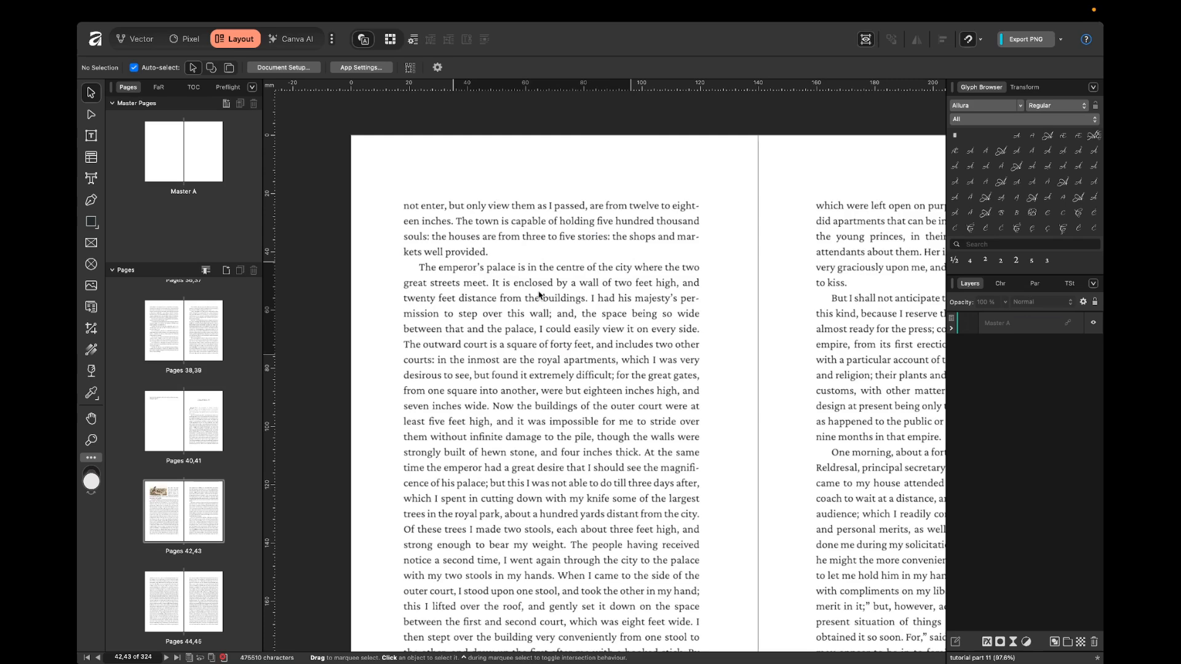
Draw a rectangular picture frame about 50 mm wide and 63 mm high from the upper-left corner of the left page's text column.
key("k")
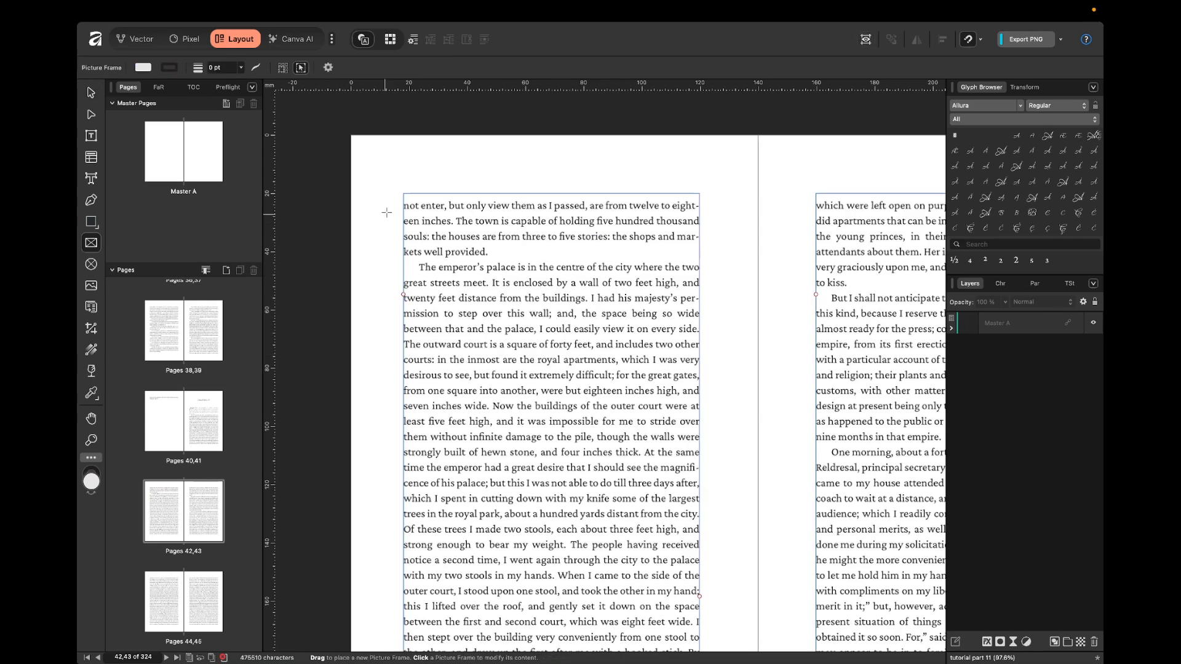
left_click_drag(403, 194, 546, 377)
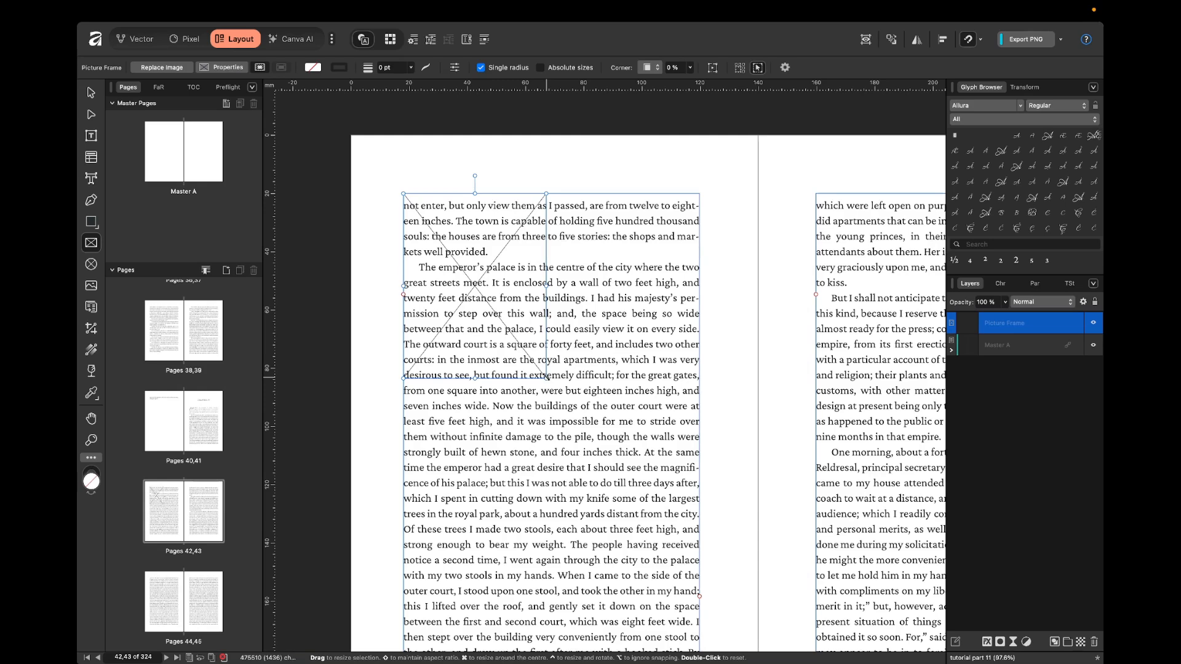
key("v")
left_click(712, 241)
Switch to Finder and place illustration 1.png from the part 11 folder into the picture frame.
key("ctrl+Left")
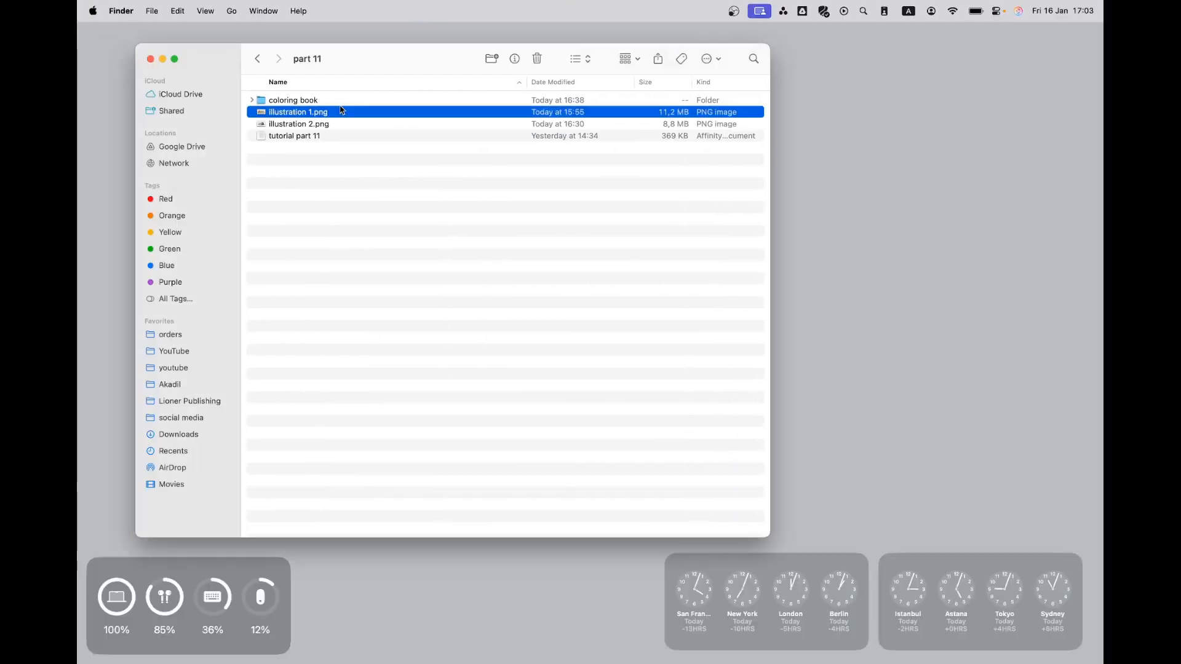
key("ctrl+Right")
left_click_drag(334, 113, 490, 264)
left_click(710, 250)
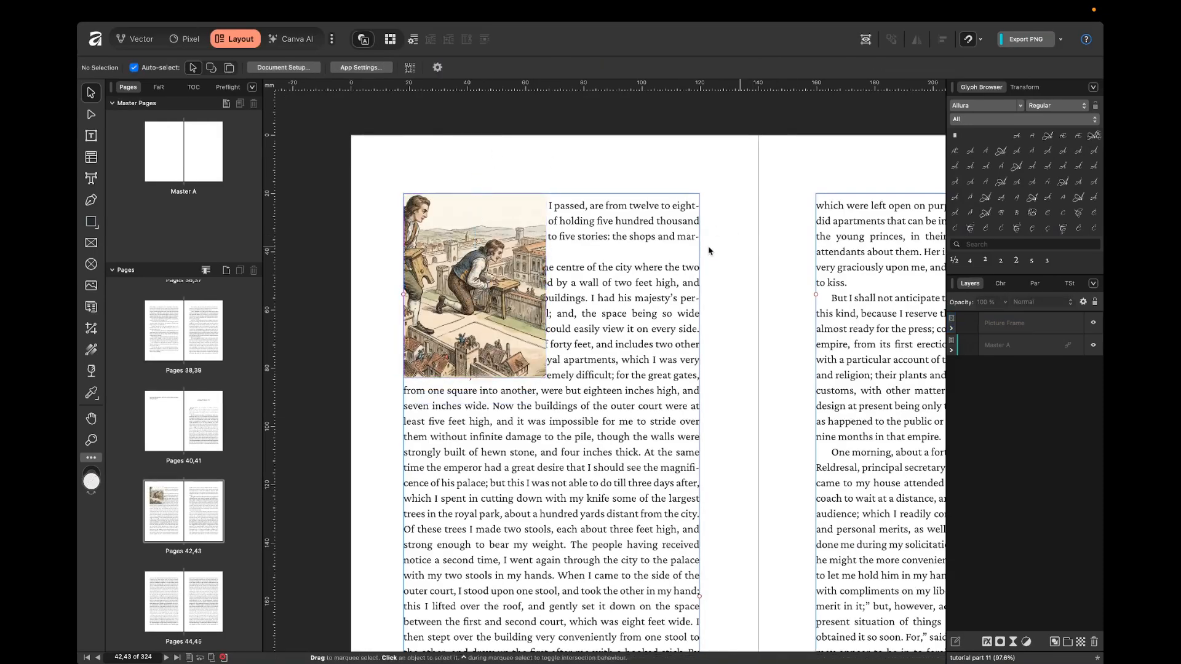
Shift the image inside the picture frame about 7 mm to the right so both figures show.
left_click(487, 223)
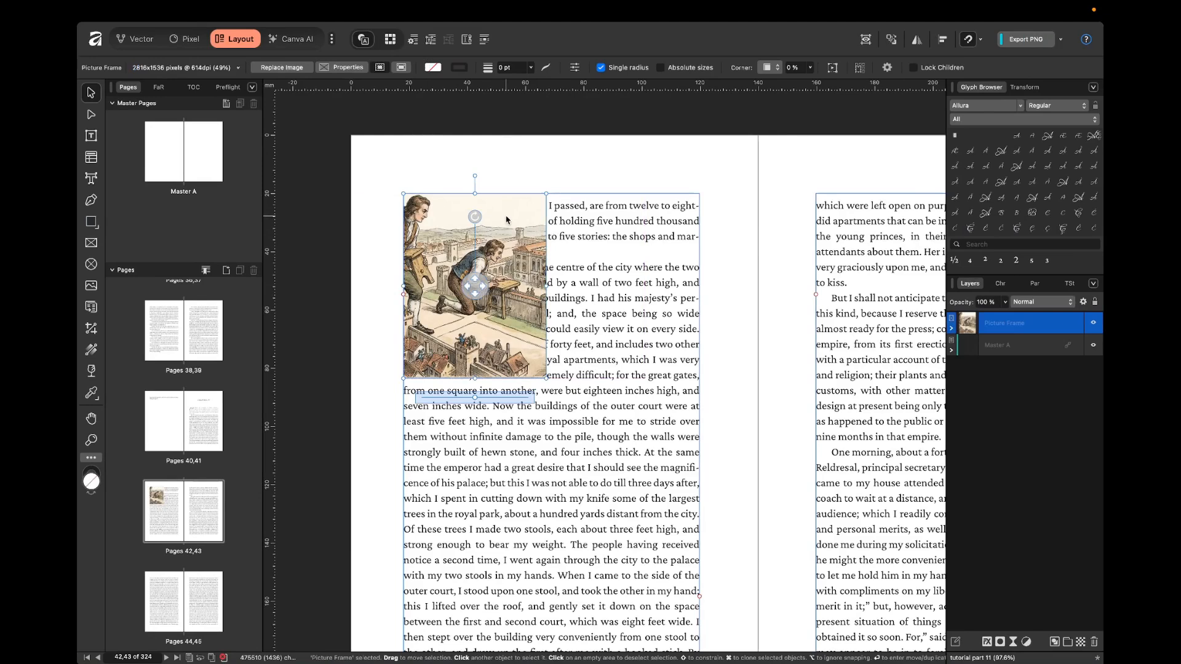
double_click(506, 220)
mouse_move(507, 219)
left_mouse_down()
mouse_move(488, 220)
mouse_move(527, 220)
left_mouse_up()
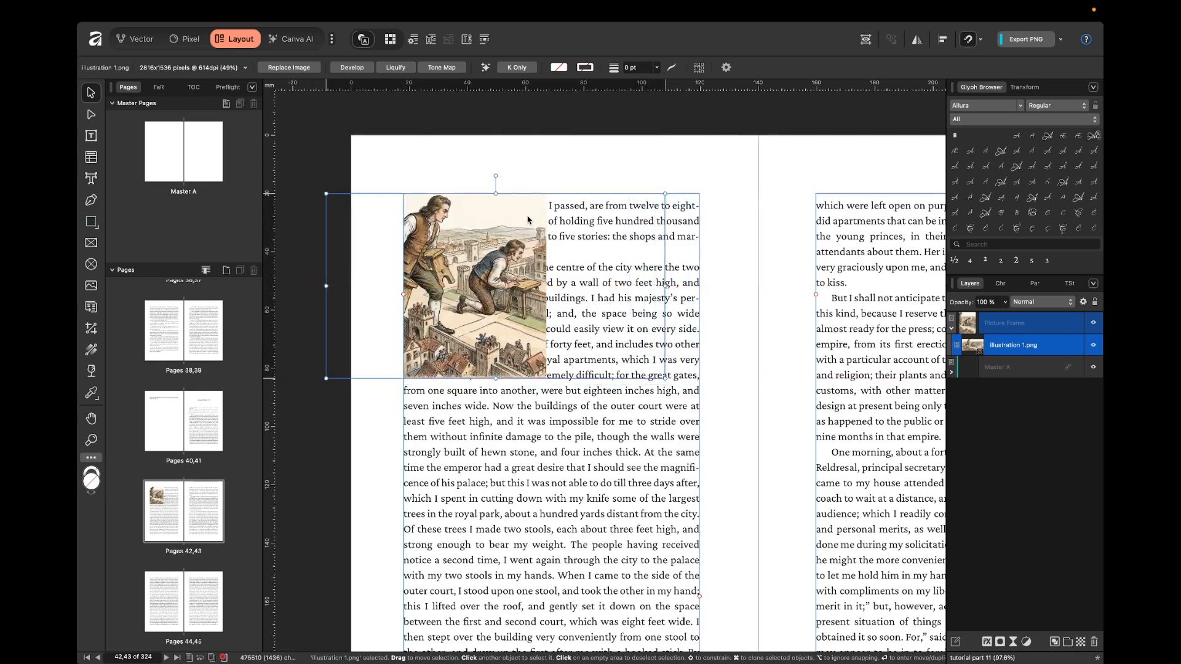
left_click(409, 165)
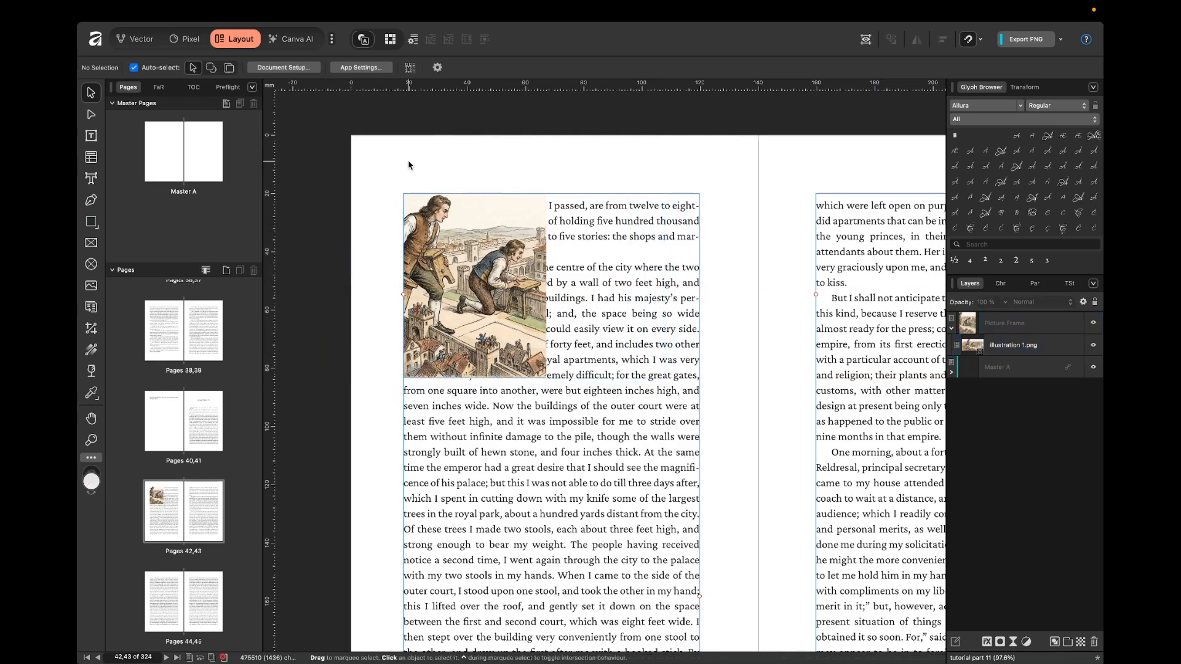
Set the picture frame's text wrap to Square on both sides.
left_click(416, 214)
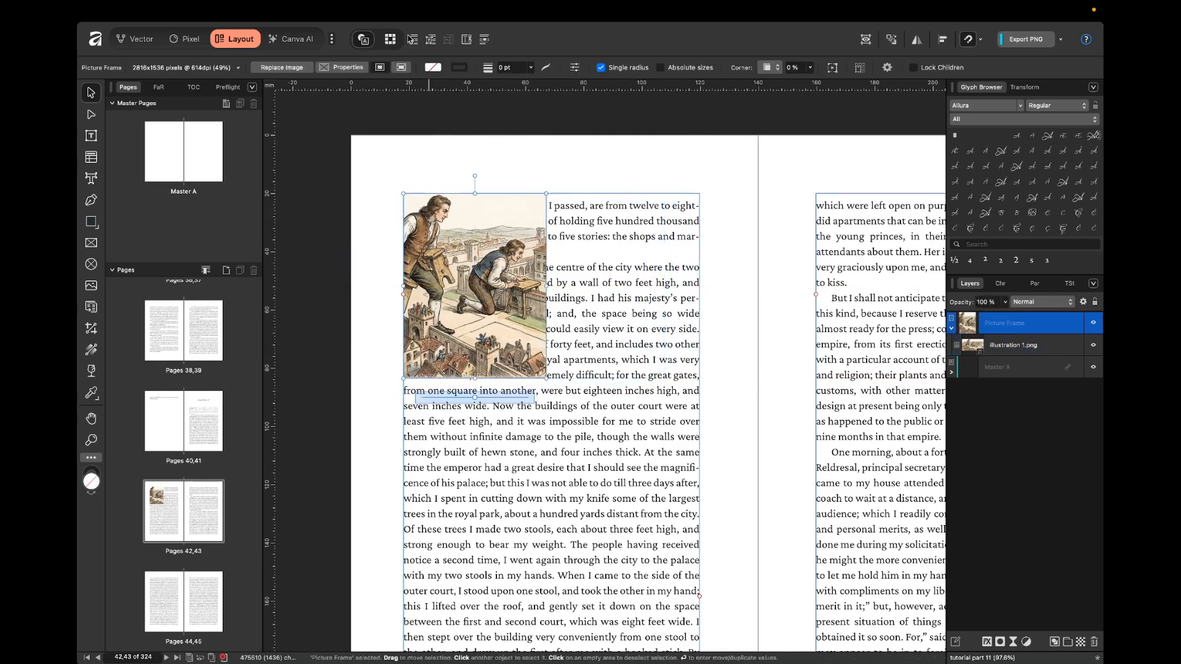
left_click(413, 40)
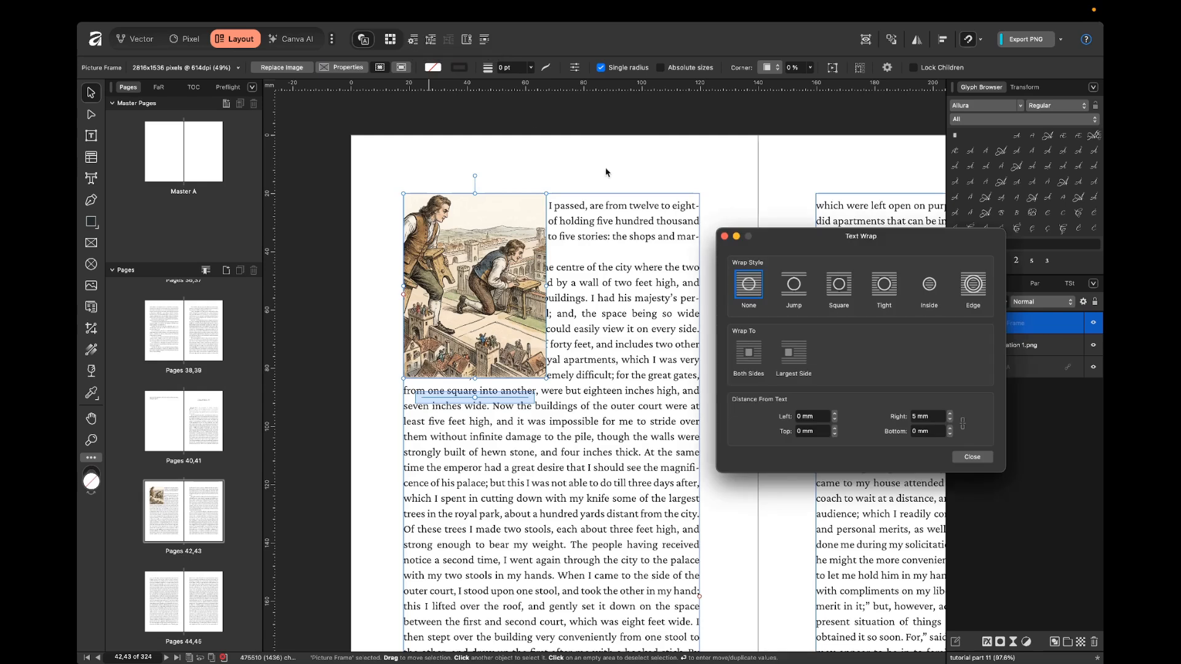
left_click(849, 286)
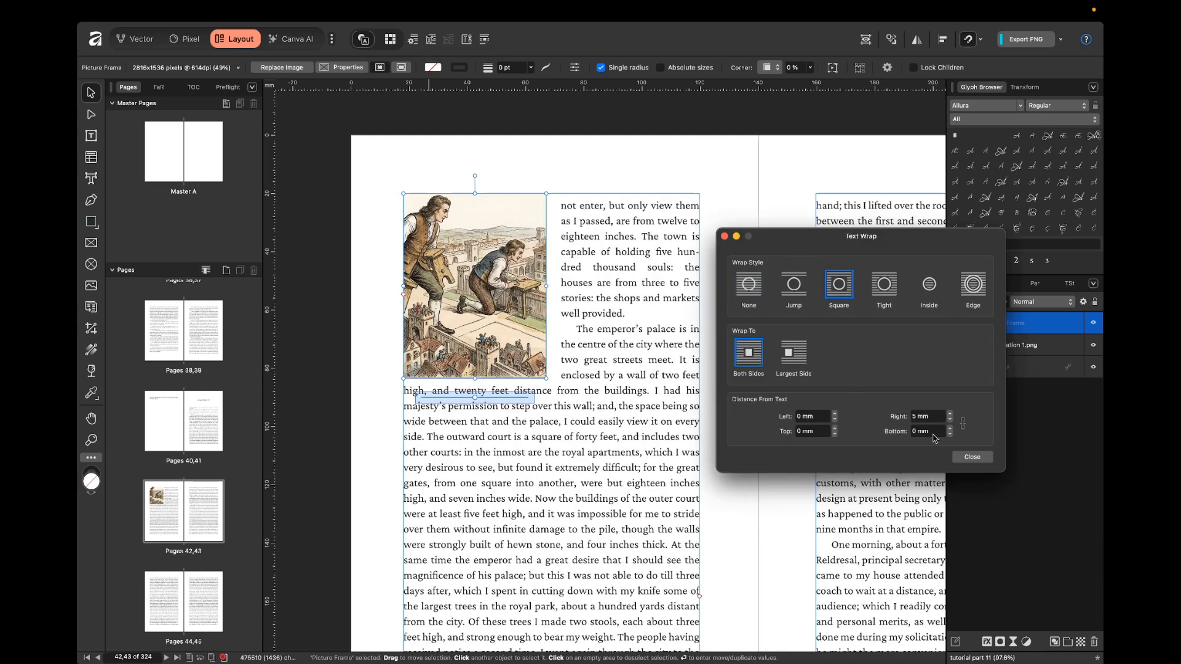
left_click(969, 458)
left_click(751, 355)
key("ctrl+w")
Move the picture frame down so it sits beside the paragraph beginning "The emperor's palace".
scroll(703, 354, "down", 4)
scroll(703, 354, "right", 3)
scroll(703, 354, "down", 2)
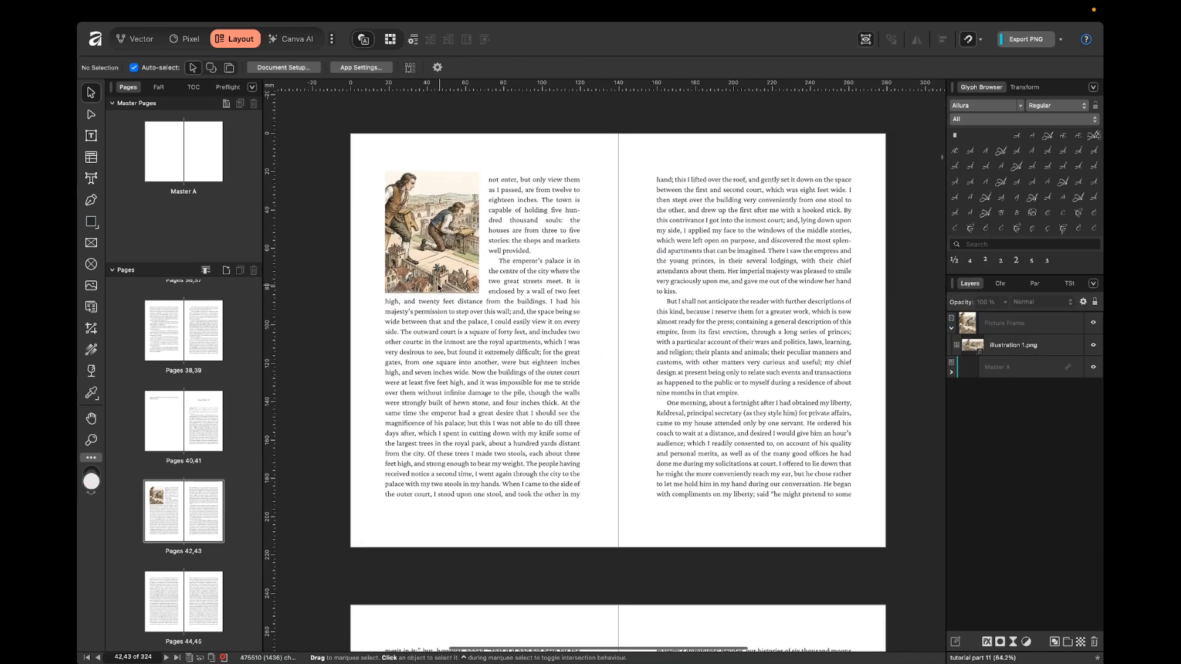
scroll(450, 290, "up", 3)
scroll(449, 289, "up", 1)
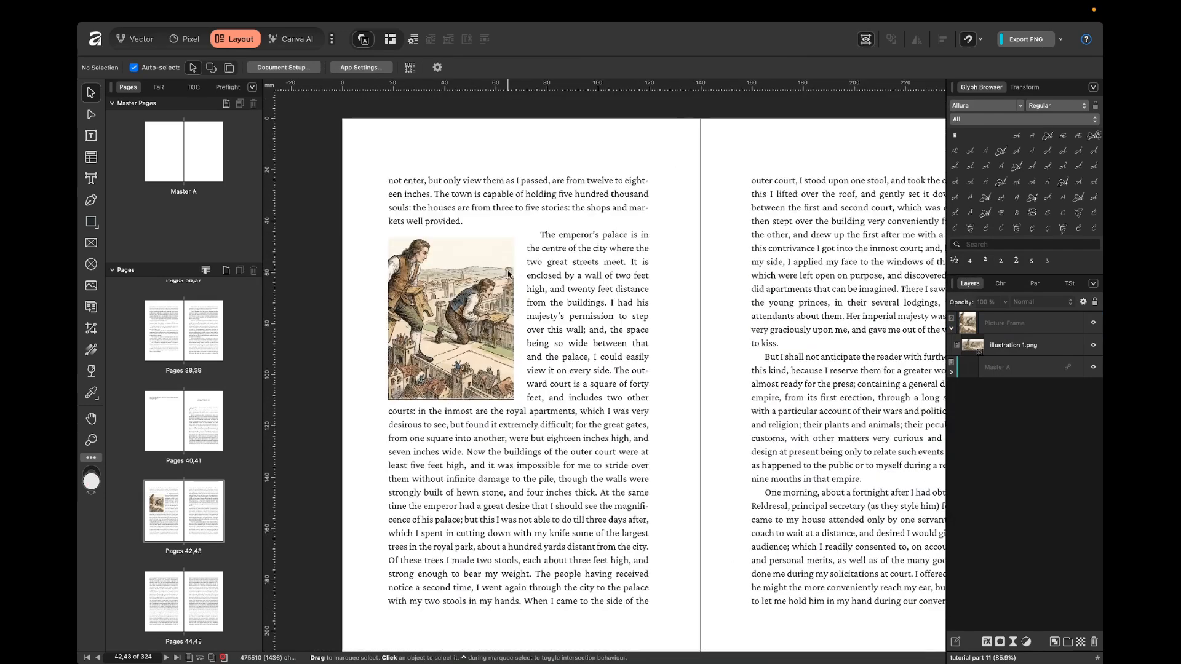
left_click(508, 274)
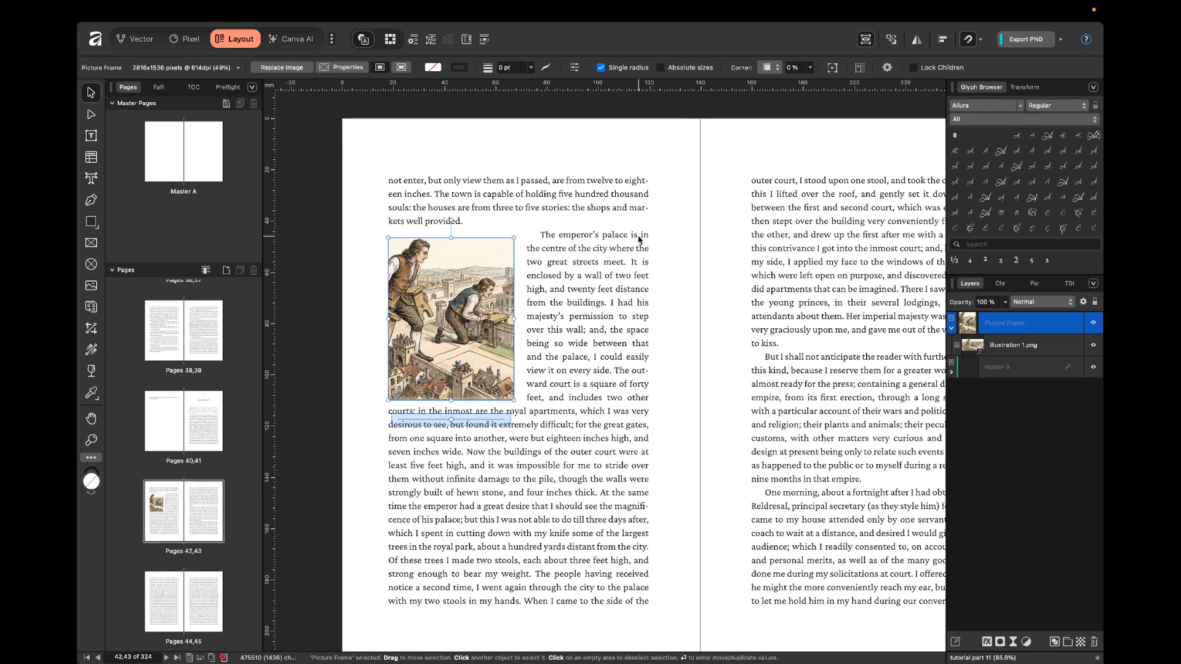
scroll(680, 264, "down", 3)
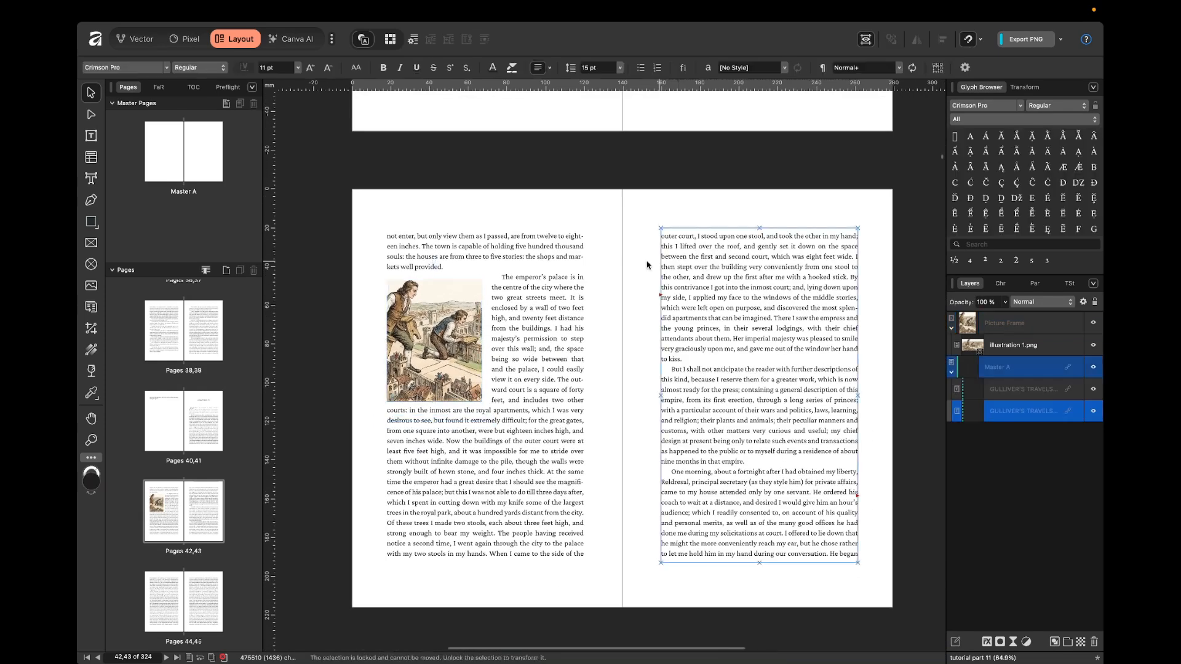
left_click(601, 264)
Insert the heading NEW CHAPTER before the CHAPTER IV heading on the preceding spread, pushing CHAPTER IV onto pages 42,43.
scroll(601, 264, "up", 6)
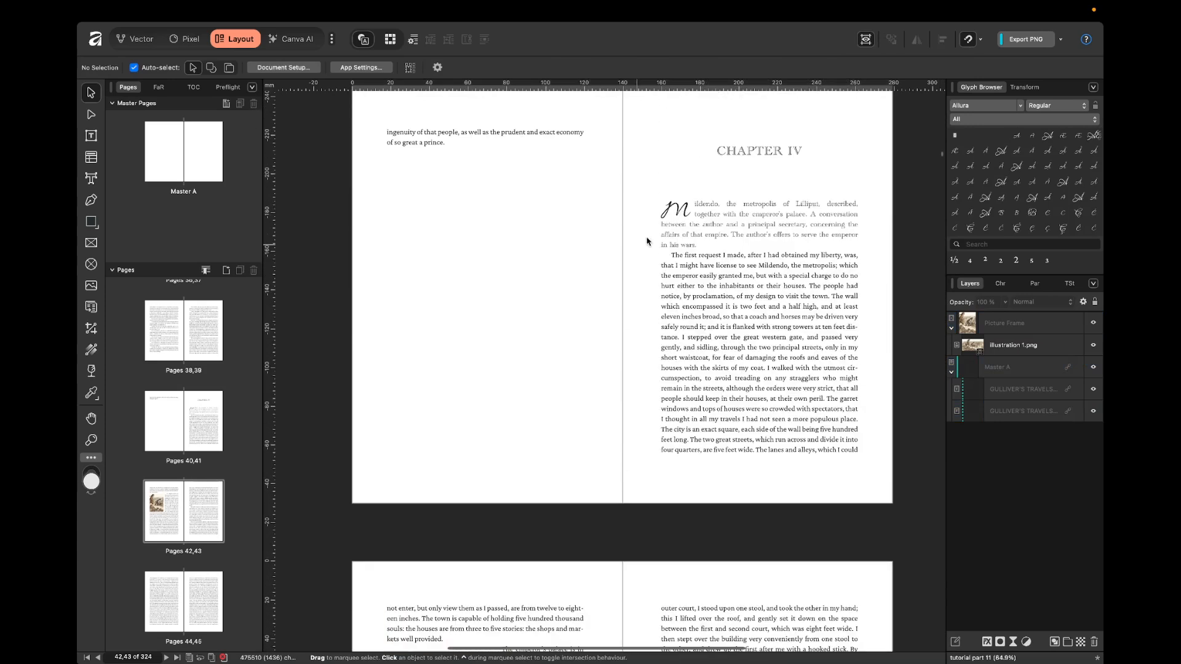
double_click(699, 151)
left_click(699, 152)
type("NEWCHAPTER")
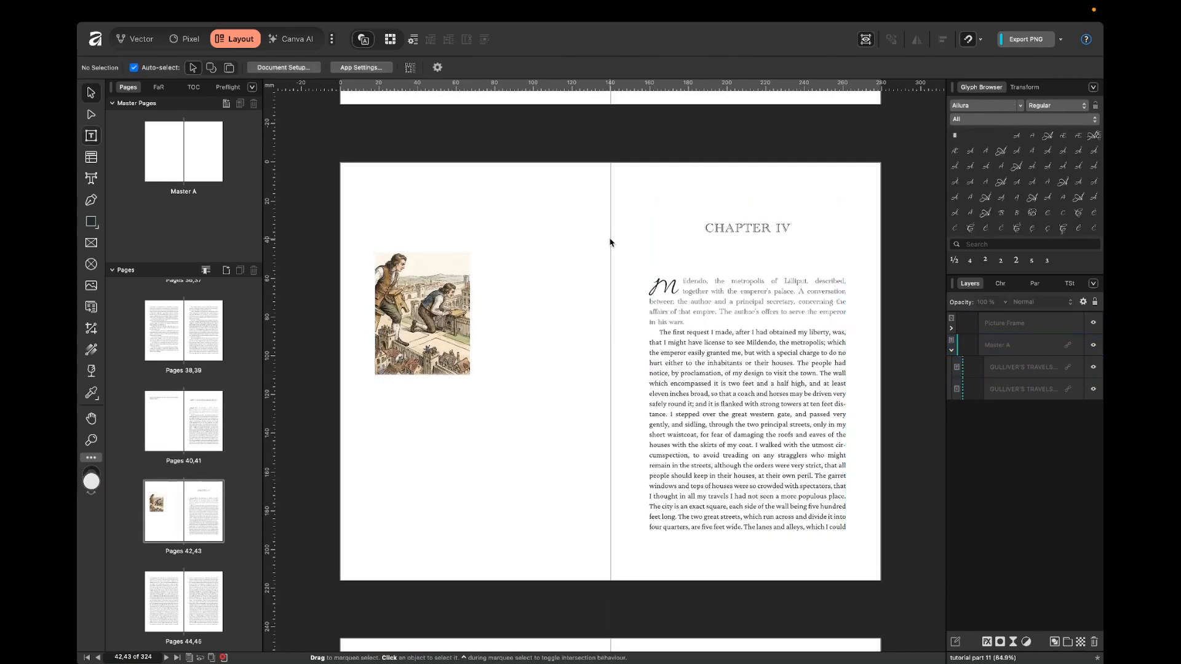
key("v")
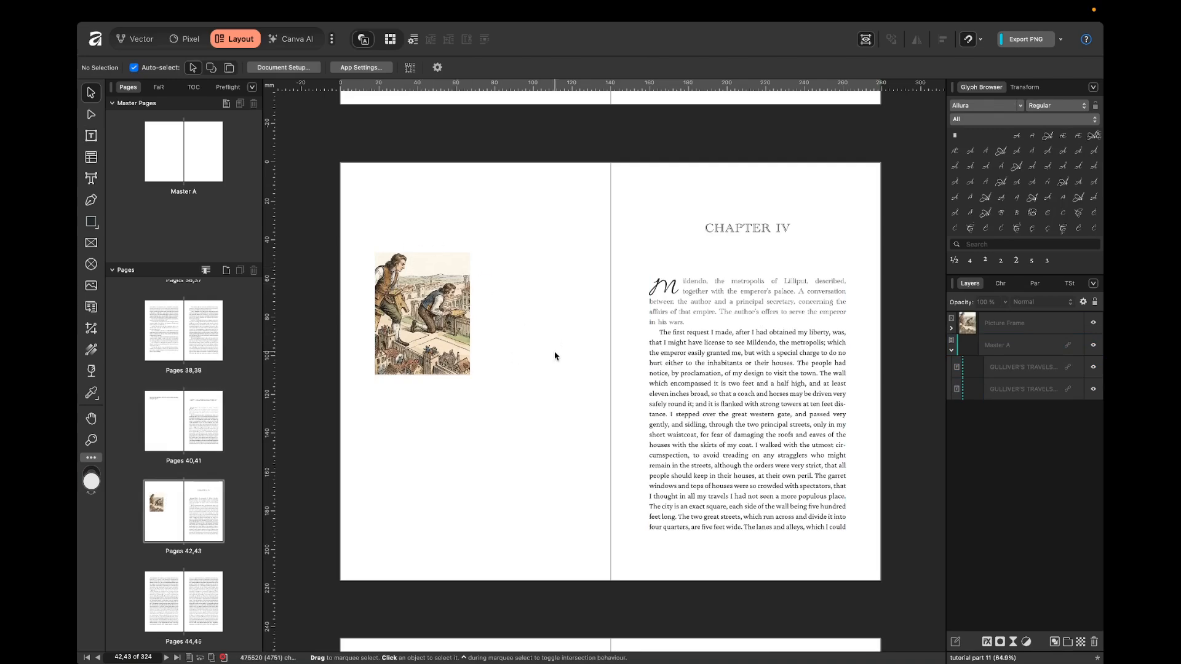
Cut the picture frame from pages 42,43 and paste it on pages 44,45 beside the paragraph beginning "The emperor's palace".
scroll(553, 353, "down", 10)
scroll(406, 323, "up", 7)
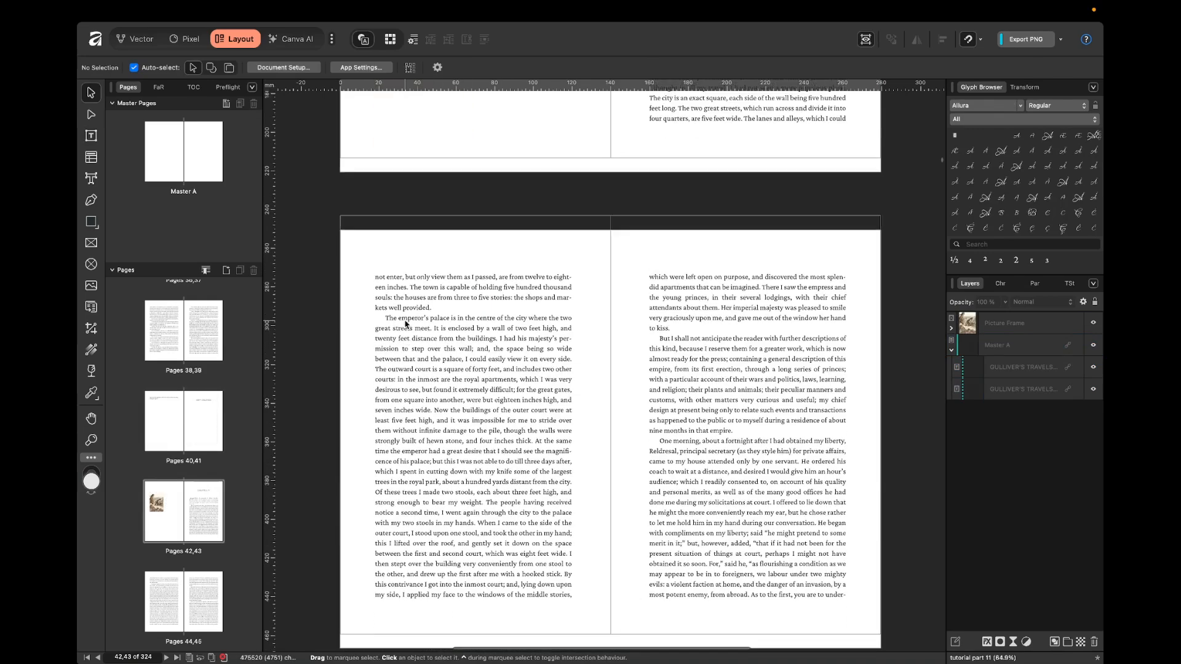
scroll(408, 315, "down", 10)
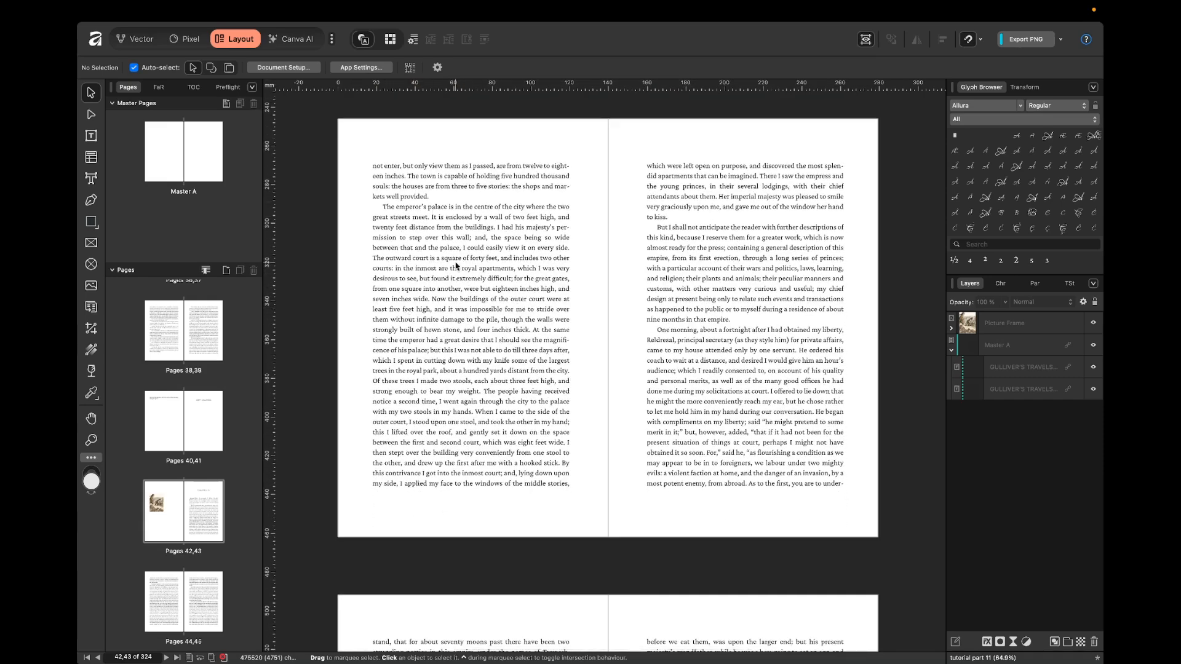
scroll(458, 265, "up", 12)
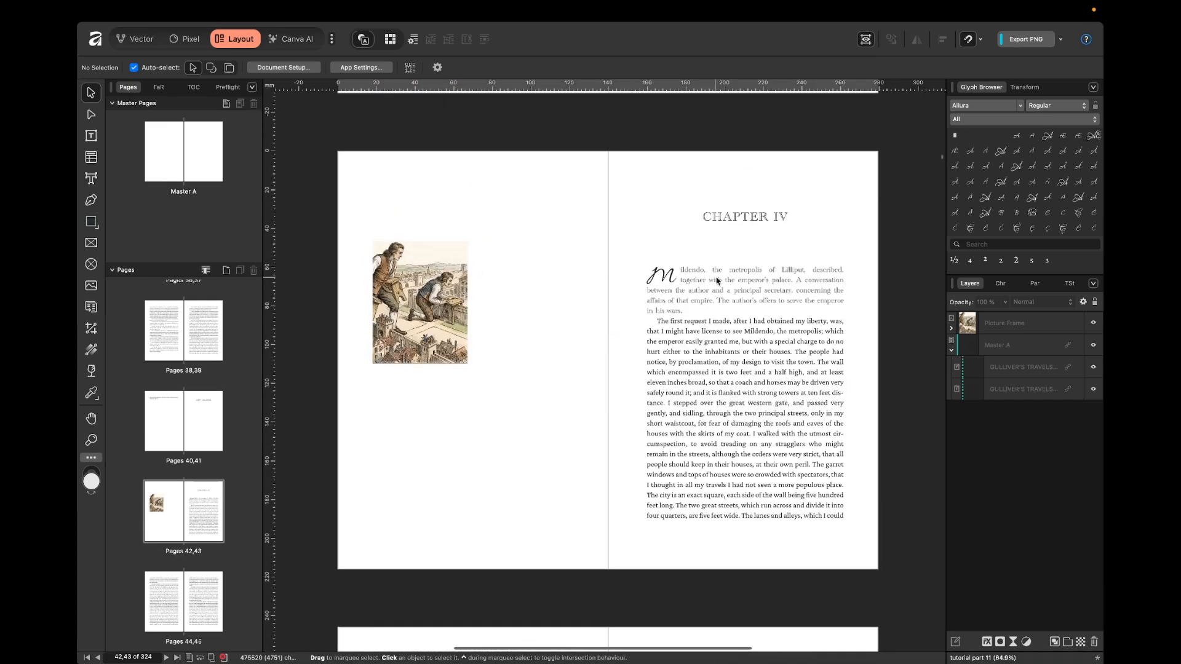
scroll(750, 263, "up", 11)
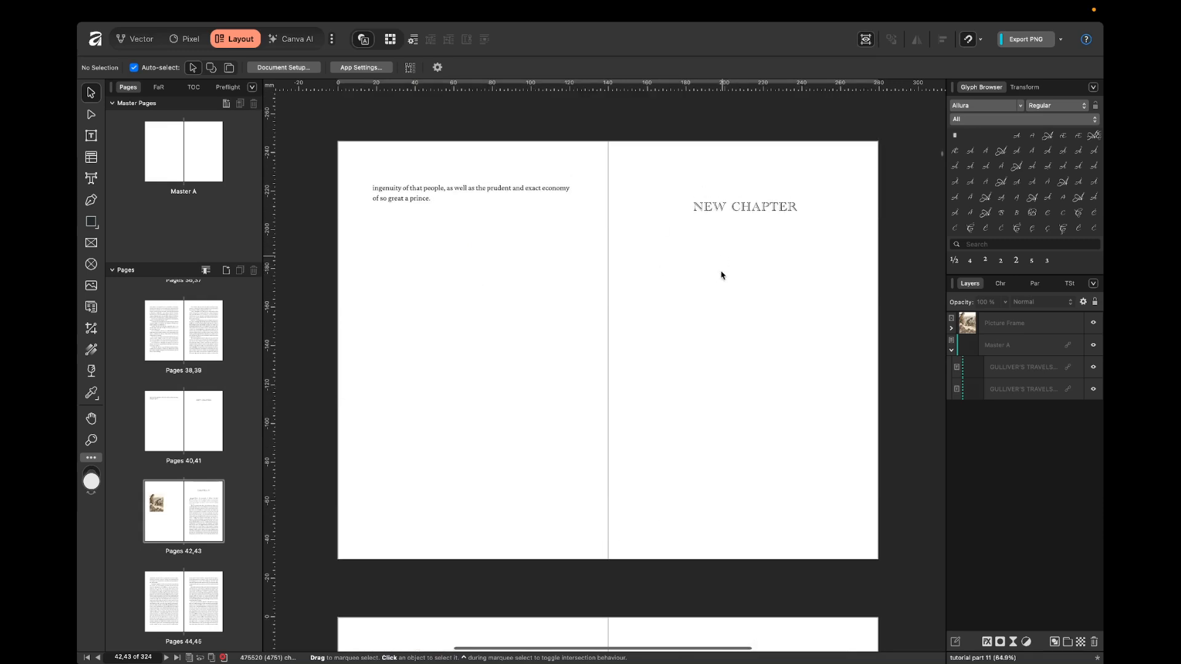
scroll(731, 277, "down", 12)
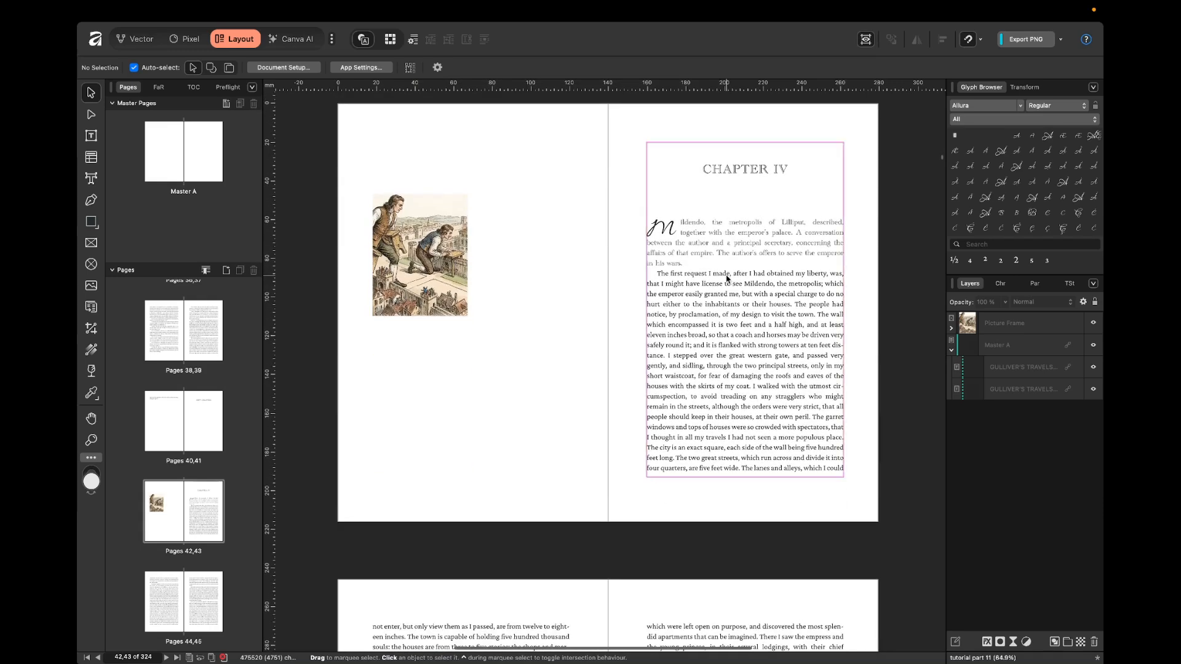
left_click(420, 254)
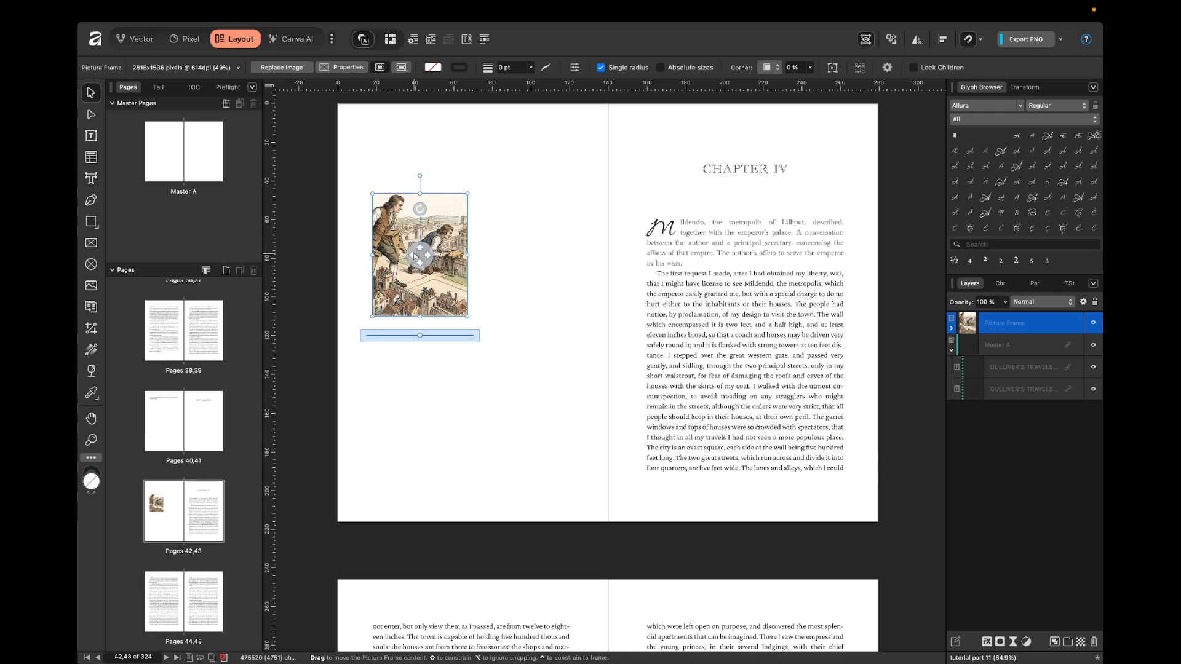
key("Delete")
scroll(429, 259, "down", 12)
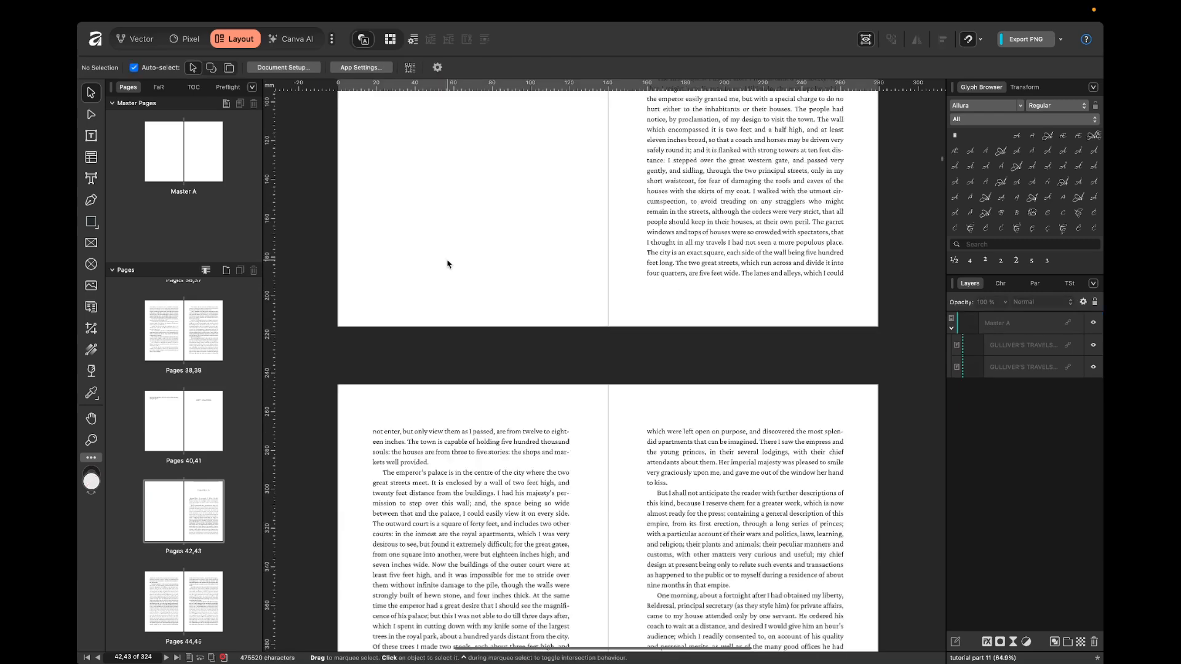
scroll(588, 183, "up", 1)
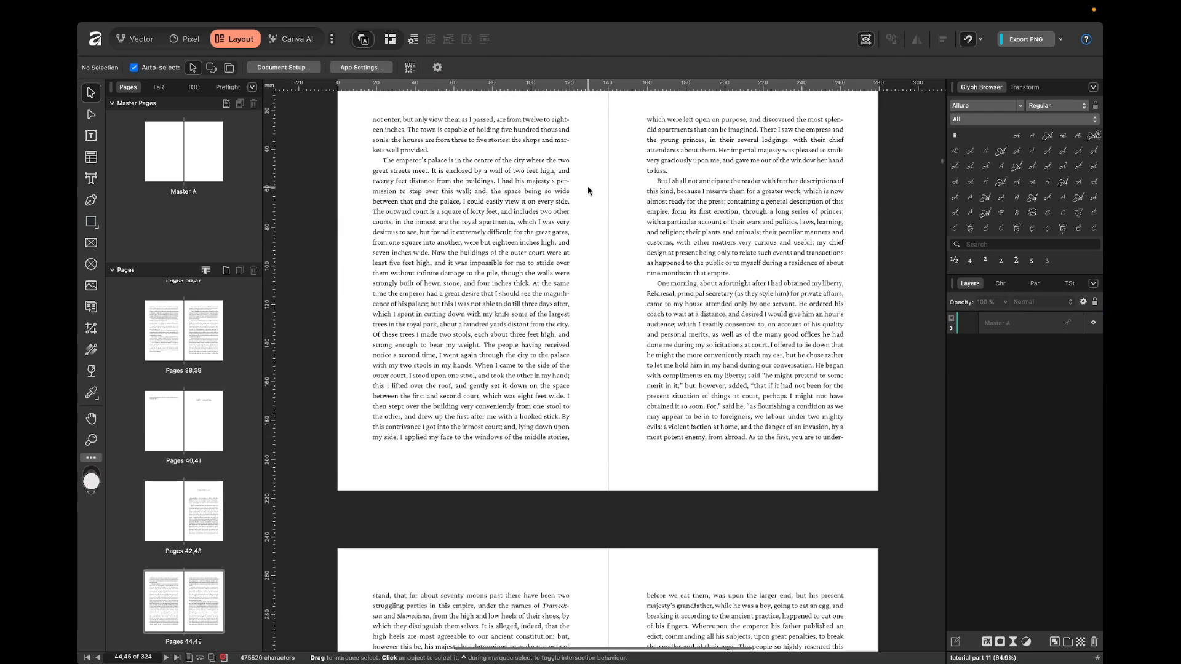
key("super+v")
left_click(588, 187)
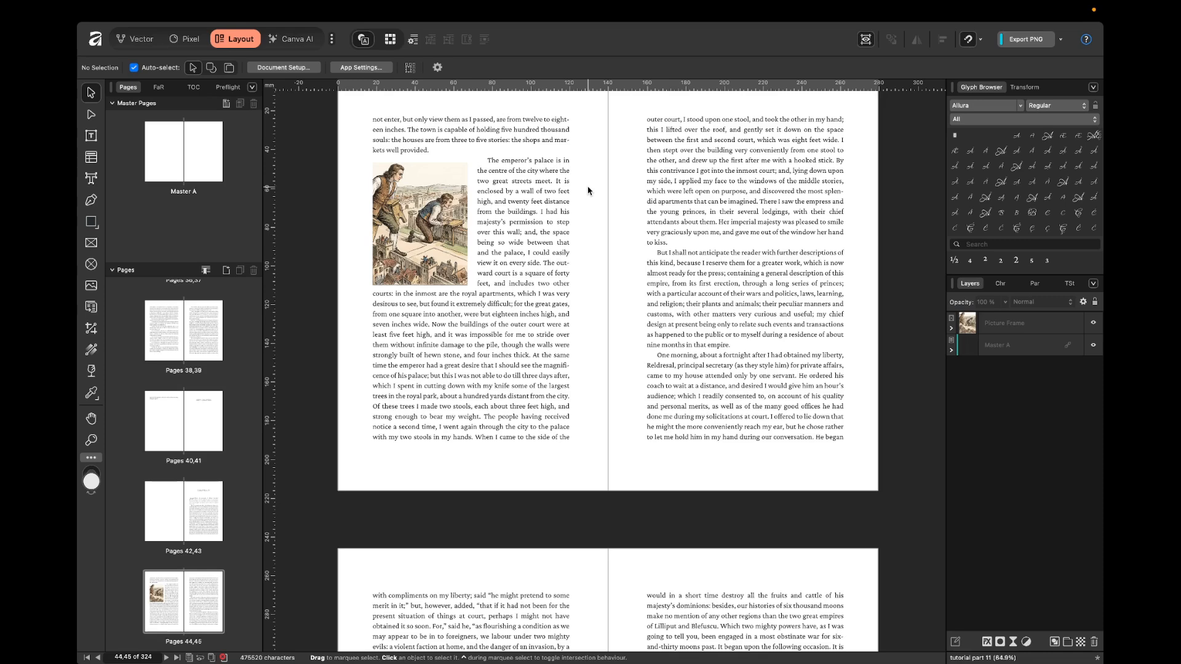
Undo the picture frame's transfer to pages 44,45 and the insertion of the NEW CHAPTER heading.
scroll(588, 190, "up", 10)
key("super+z")
key("super+z")
key("super+z")
key("super+z")
key("super+z")
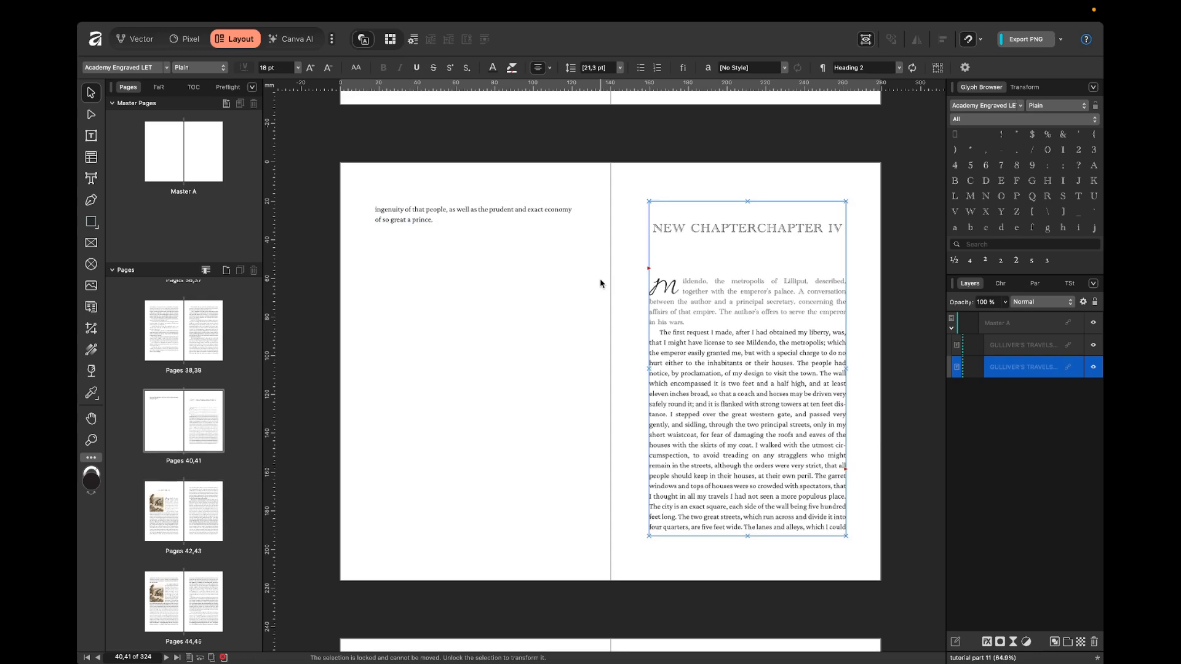
key("super+z")
Pin the picture frame so it floats with the text, anchoring its pin at the start of the paragraph "The emperor's palace".
scroll(600, 284, "down", 10)
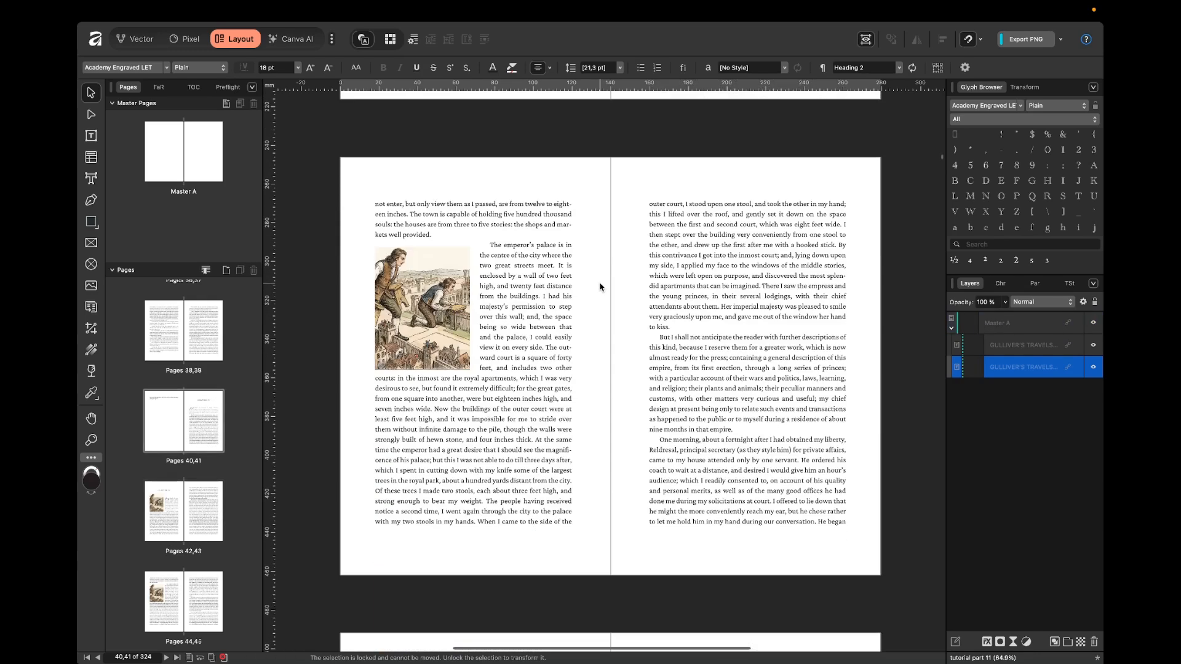
left_click(450, 282)
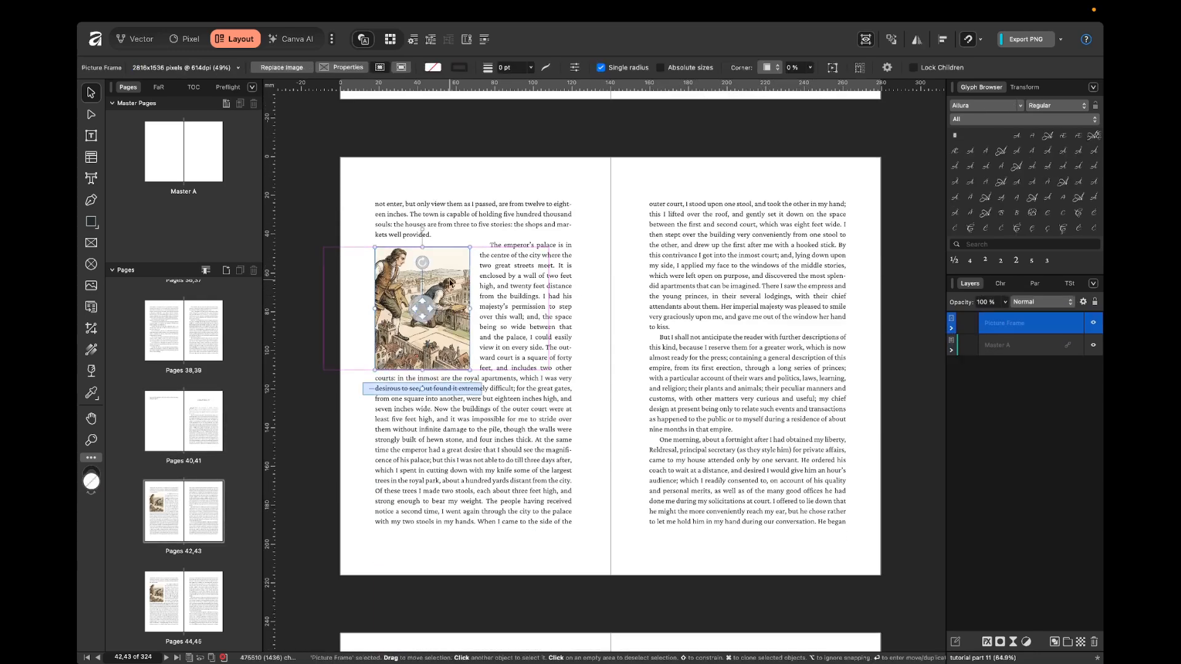
left_click(468, 39)
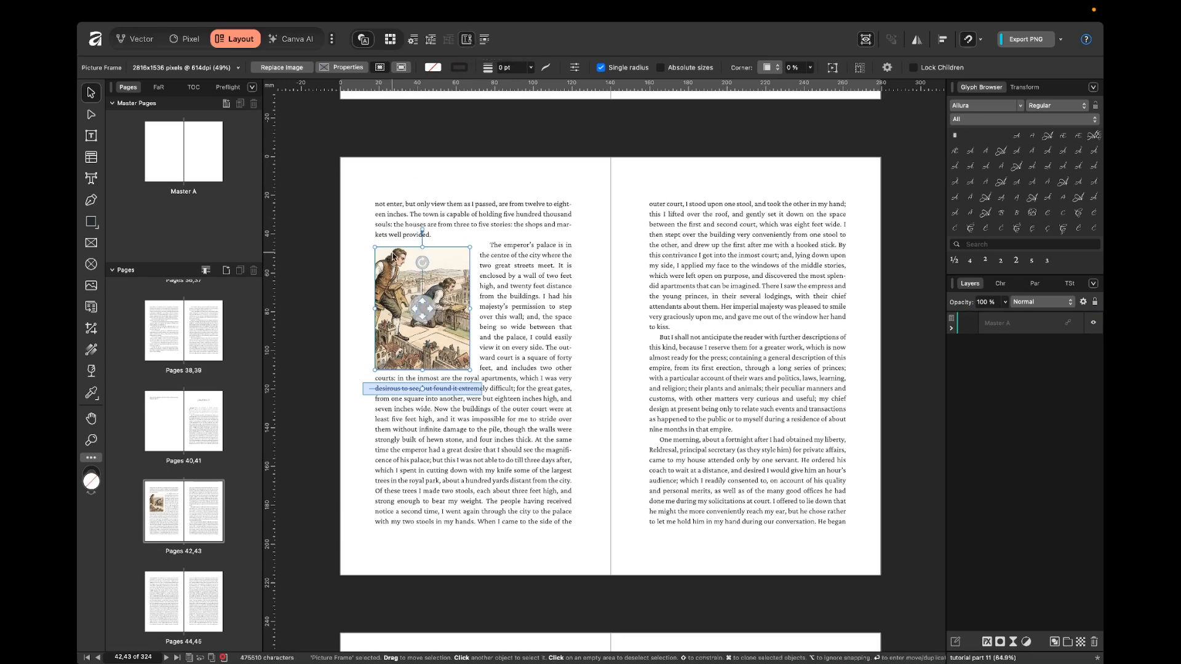
scroll(390, 252, "up", 8)
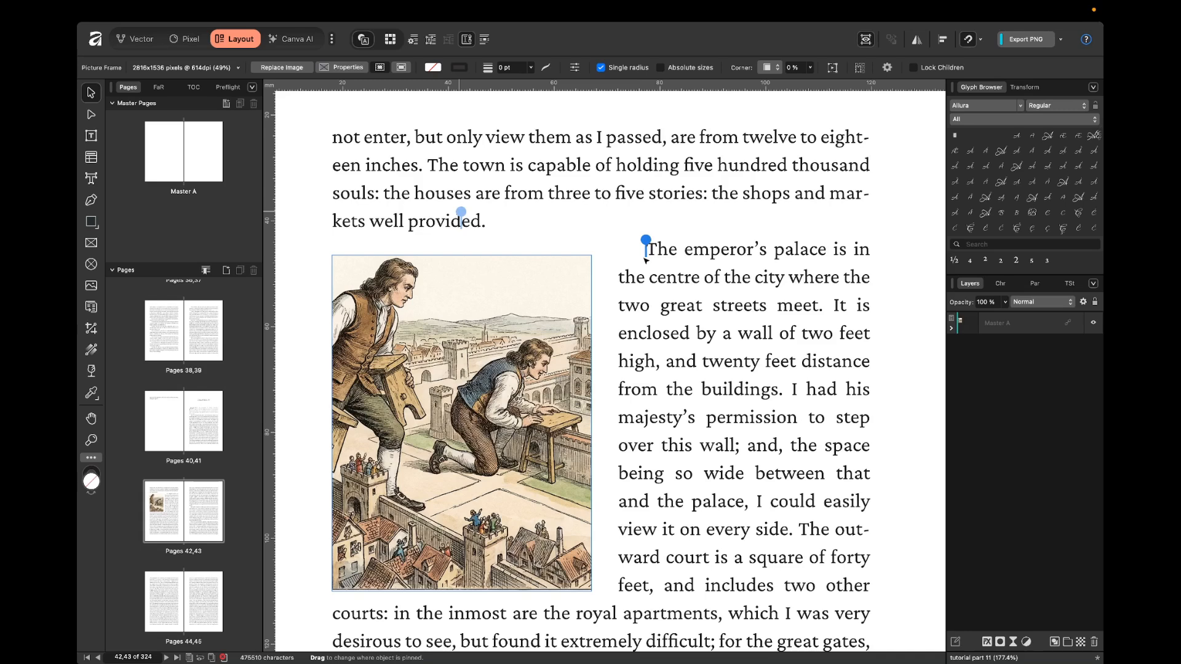
mouse_move(645, 260)
left_mouse_down()
mouse_move(641, 308)
mouse_move(646, 258)
left_mouse_up()
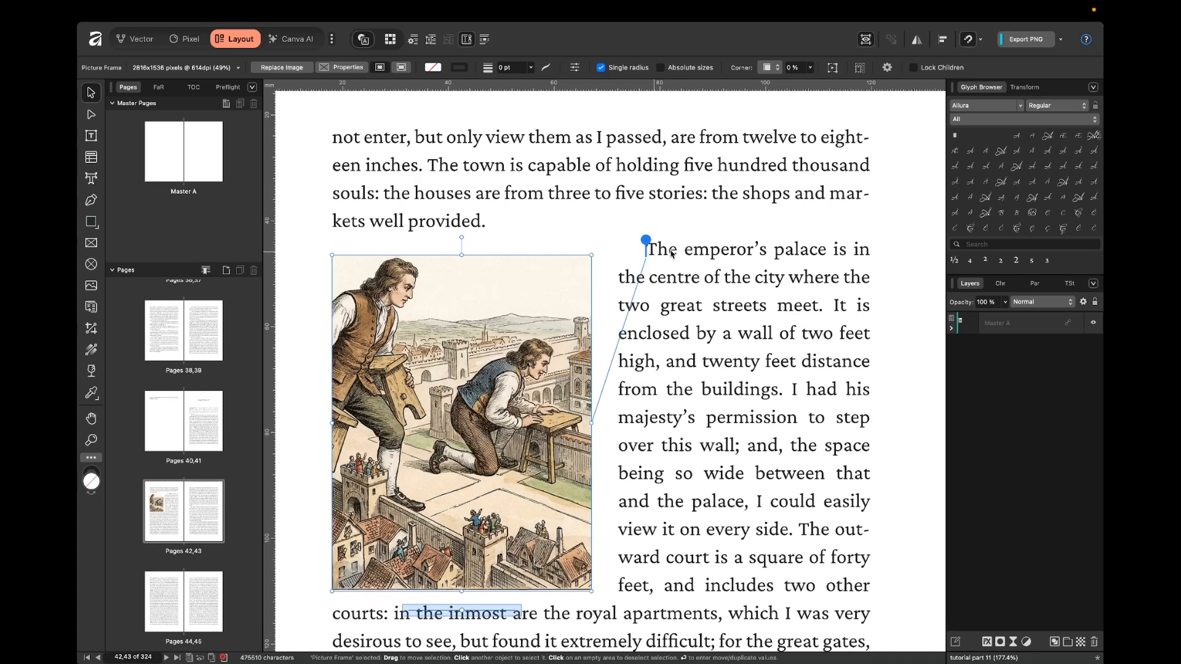
scroll(669, 263, "down", 3)
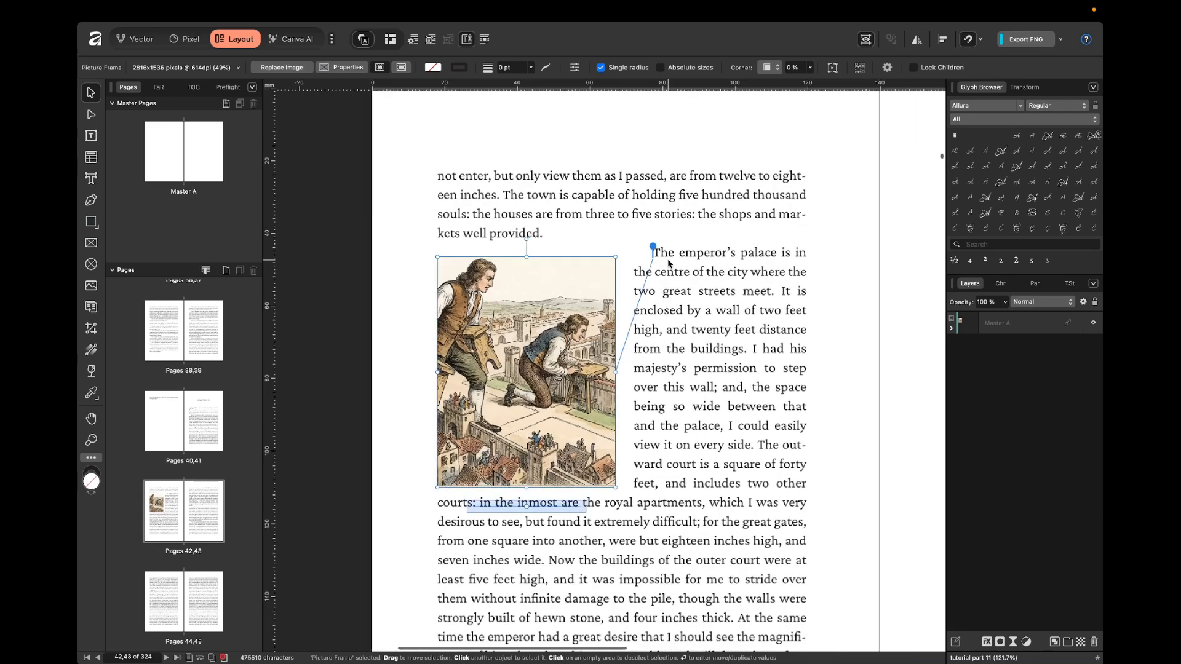
scroll(669, 263, "down", 2)
scroll(668, 263, "right", 2)
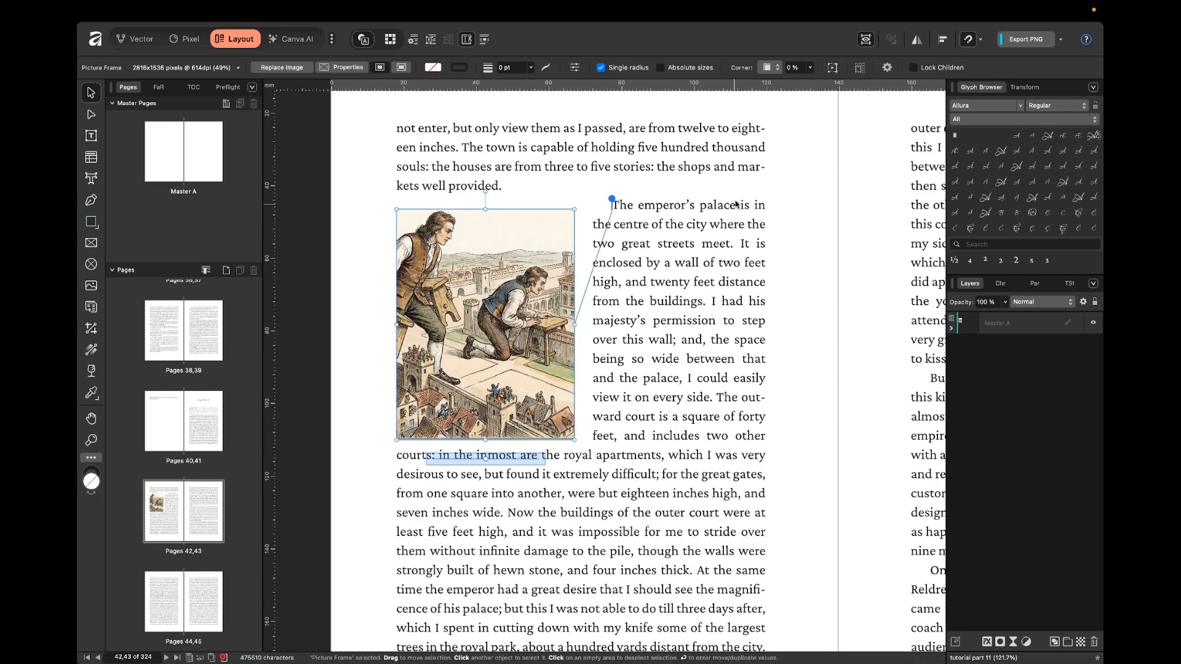
left_click(822, 289)
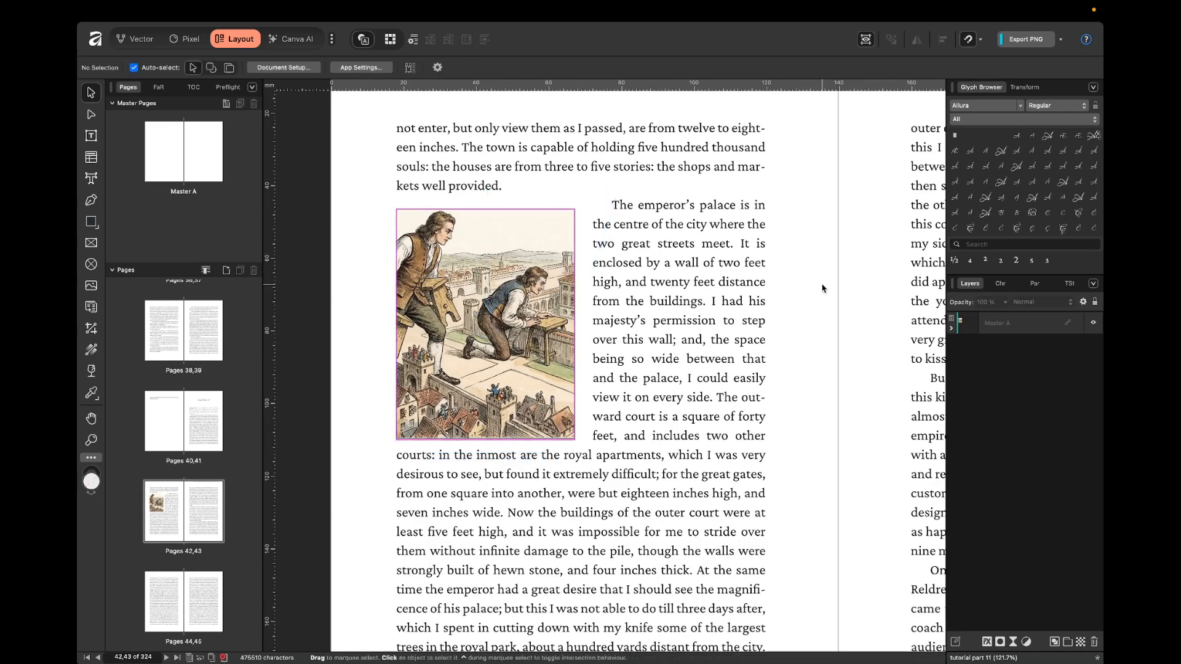
Insert the heading CHAPTER before CHAPTER IV on pages 40,41, pushing CHAPTER IV onto pages 42,43.
scroll(822, 289, "down", 2)
scroll(822, 289, "down", 3)
scroll(822, 289, "up", 10)
scroll(823, 289, "right", 4)
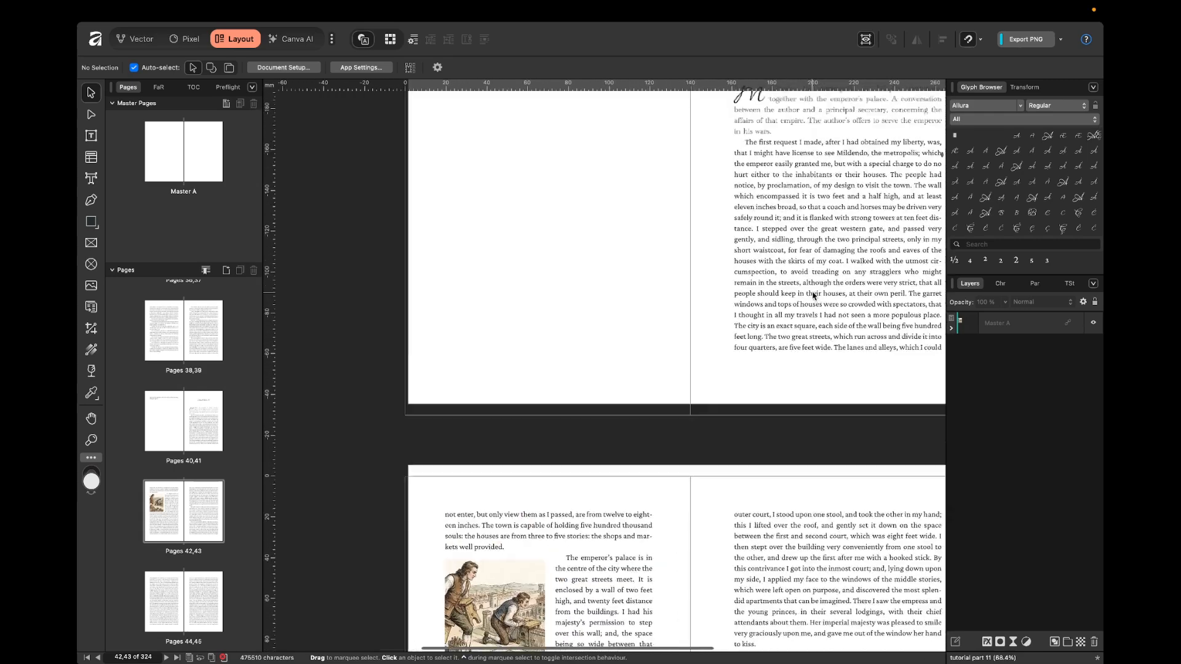
double_click(717, 198)
type("CH")
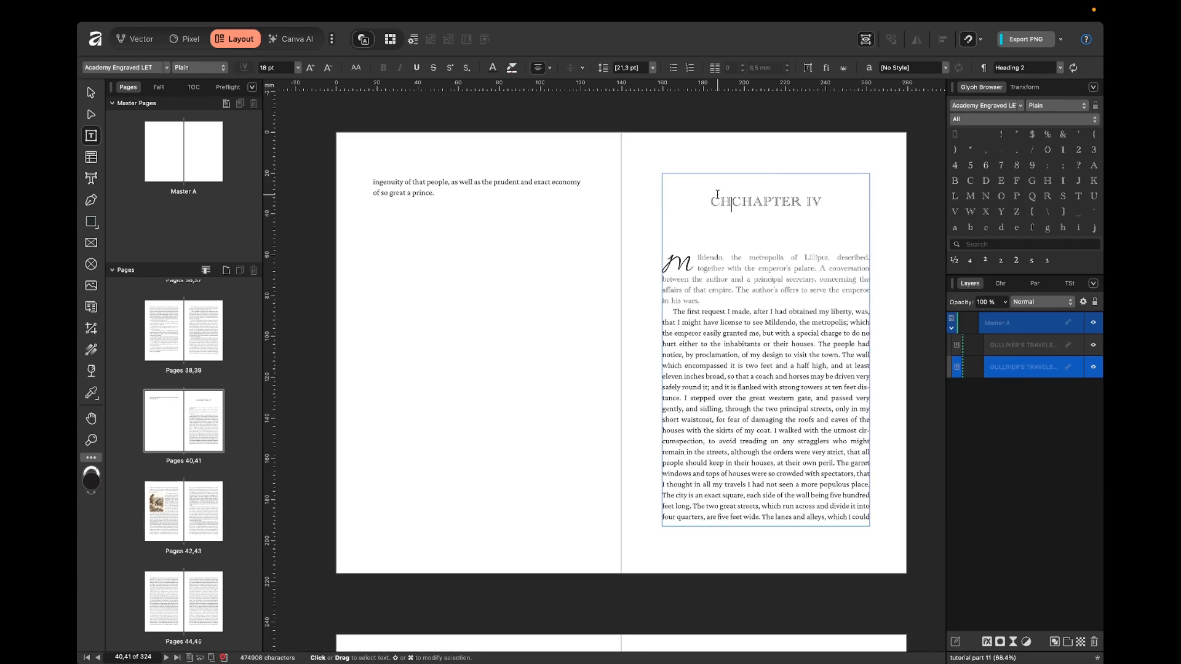
type("P")
key("BackSpace")
type("APTER IV")
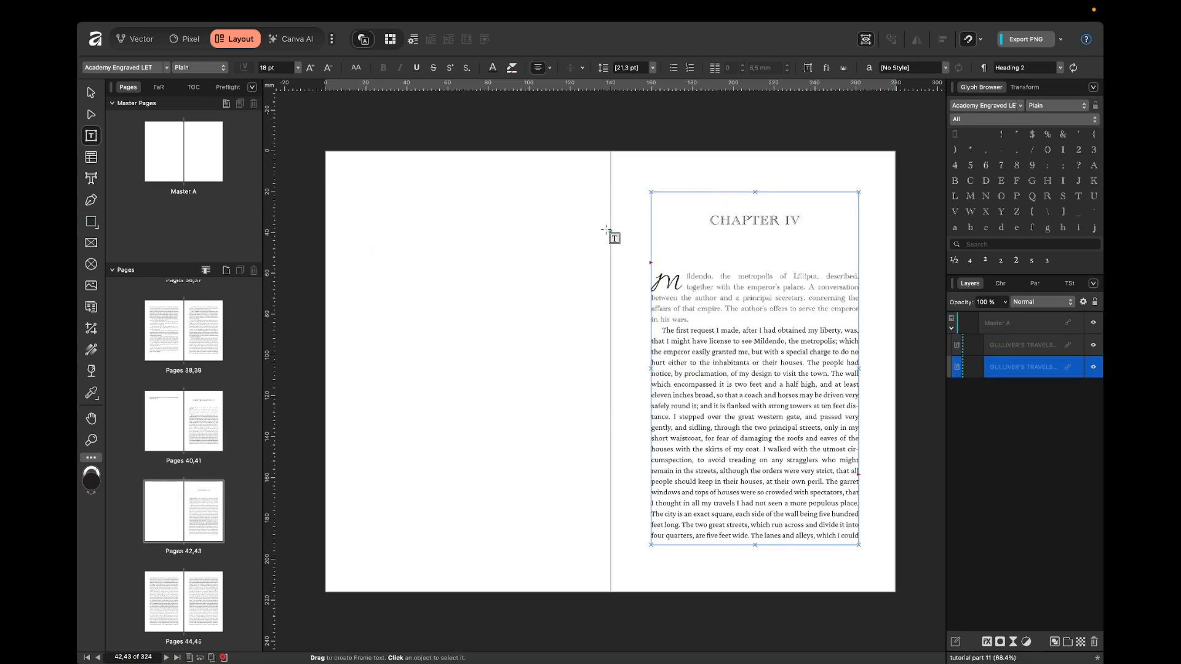
key("Escape")
key("Escape")
Select the pinned picture frame on pages 44,45 and check its position and pin against the "The emperor's palace" paragraph.
scroll(608, 237, "down", 8)
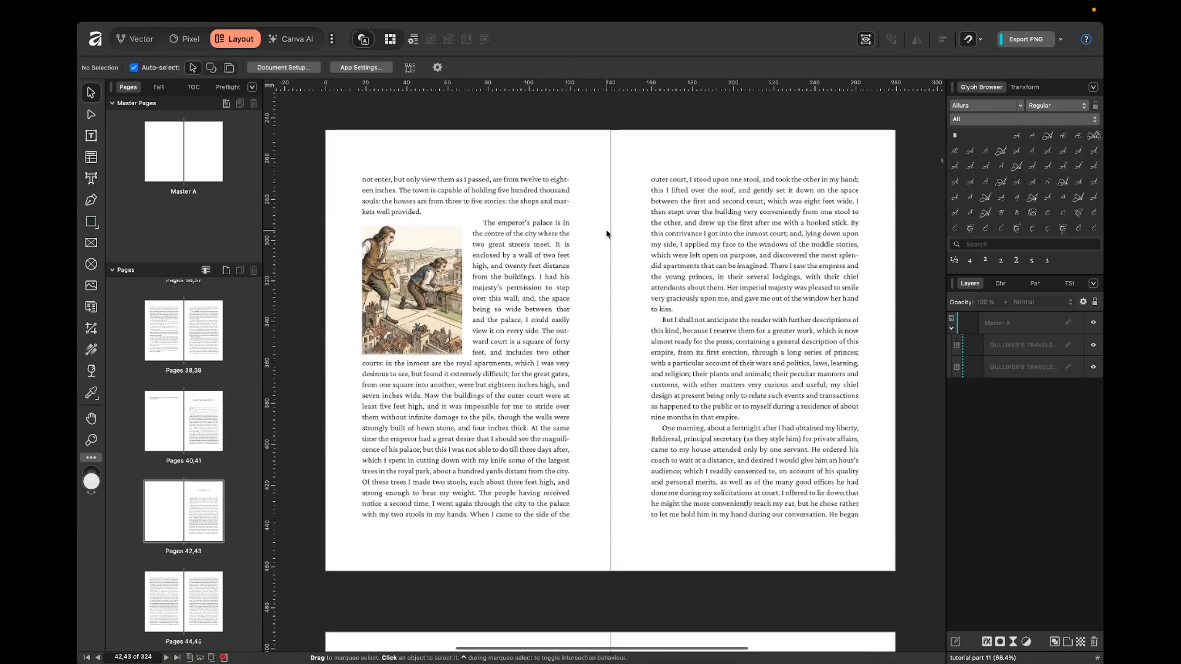
left_click(415, 347)
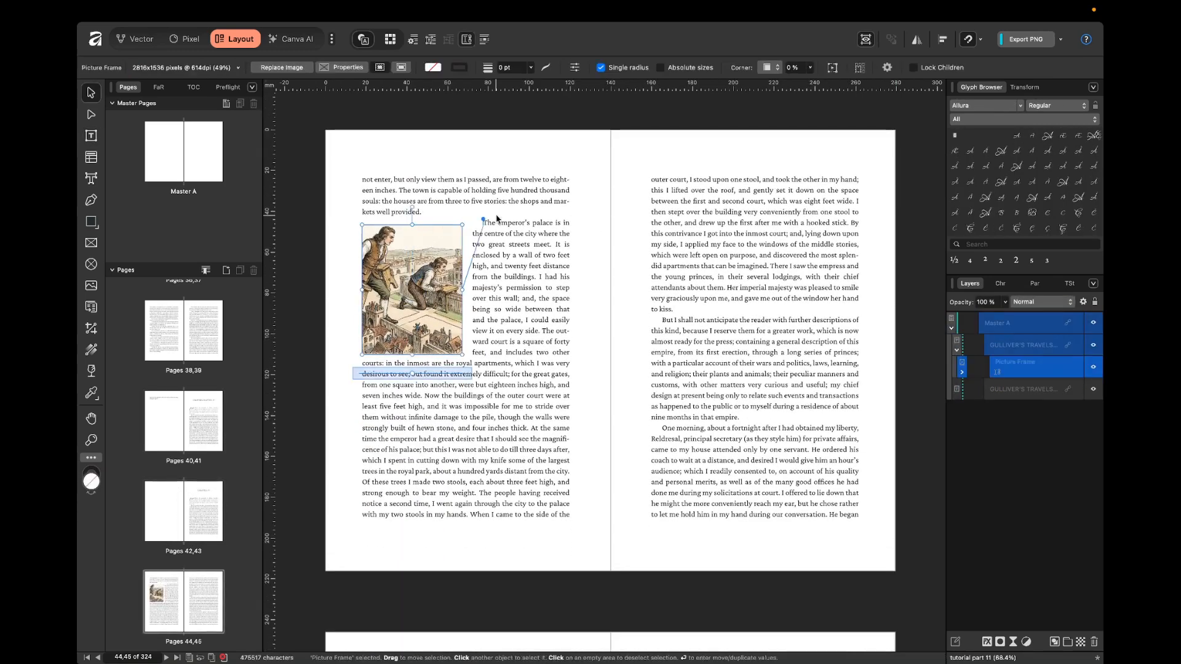
left_click(592, 278)
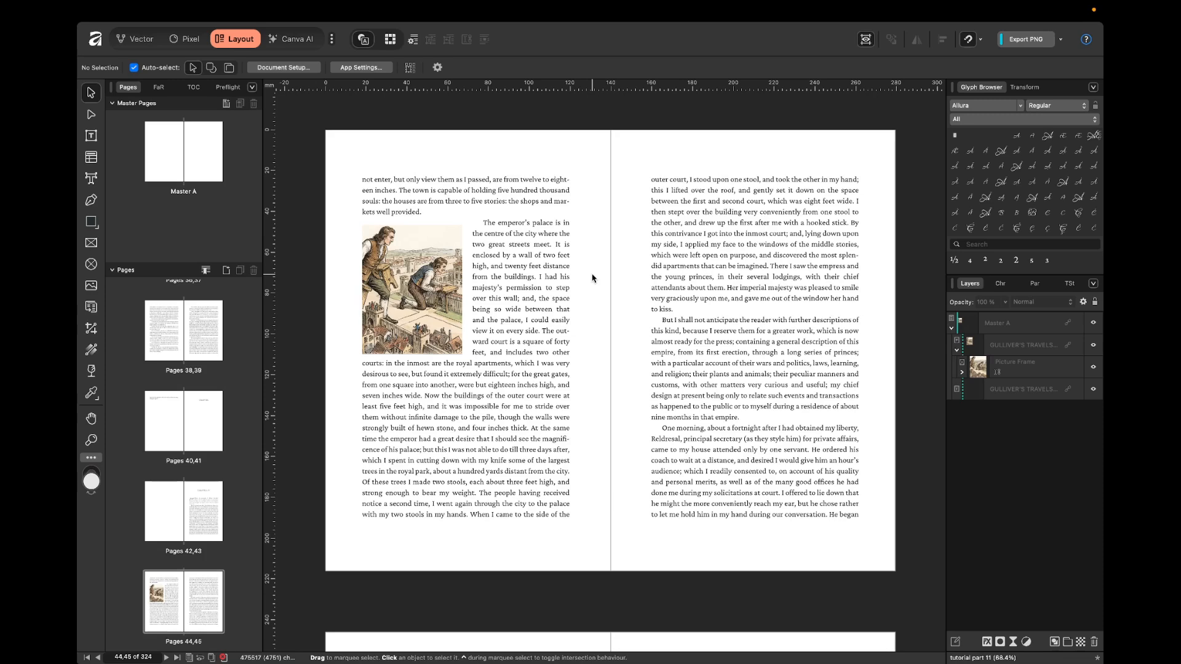
Undo the insertion of the CHAPTER heading, keeping the picture frame pinned to its paragraph on pages 42,43.
key("super+z")
key("super+z")
key("super+z")
key("super+z")
key("super+z")
key("super+z")
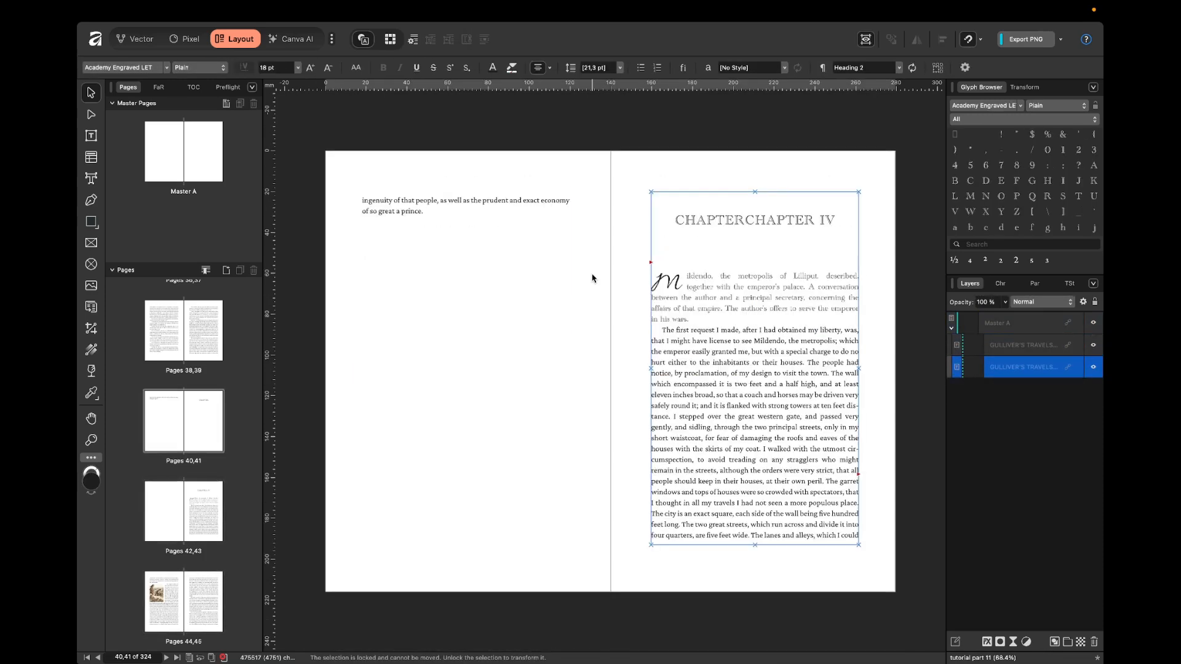
key("super+z")
key("super+z")
key("super+z")
key("super+z")
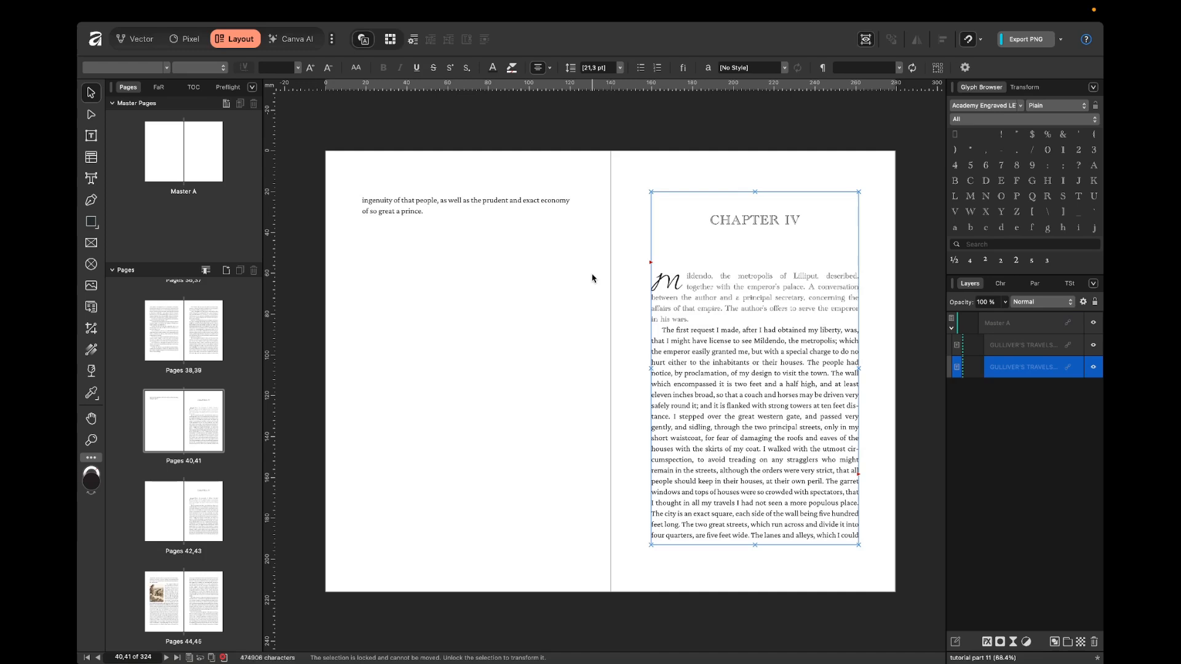
key("super+z")
key("super+z")
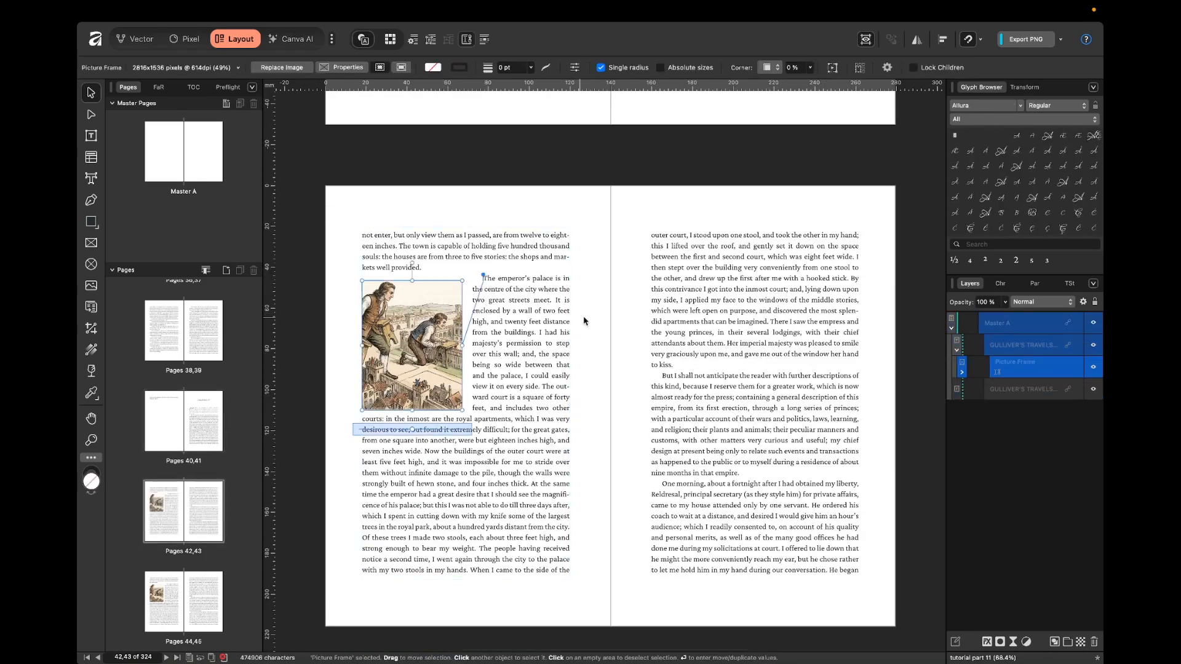
key("super+z")
key("super+z")
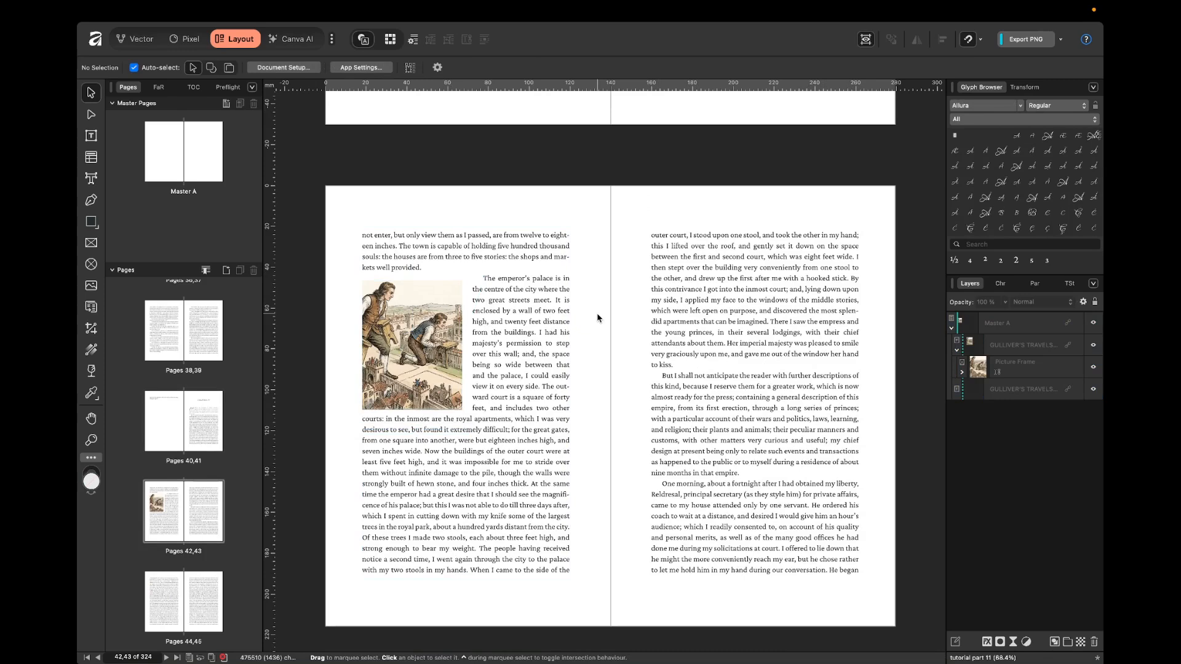
Delete the pinned rectangular picture frame and draw a circular picture frame about 60 mm wide over the left page's opening paragraphs.
left_click(458, 325)
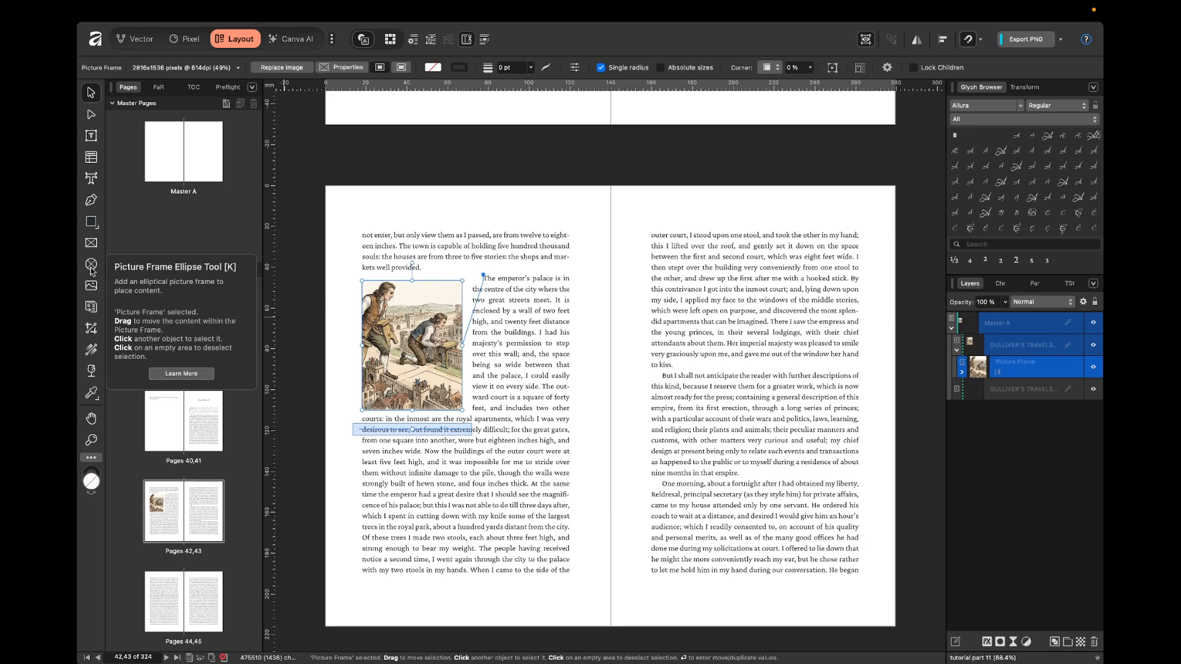
key("Delete")
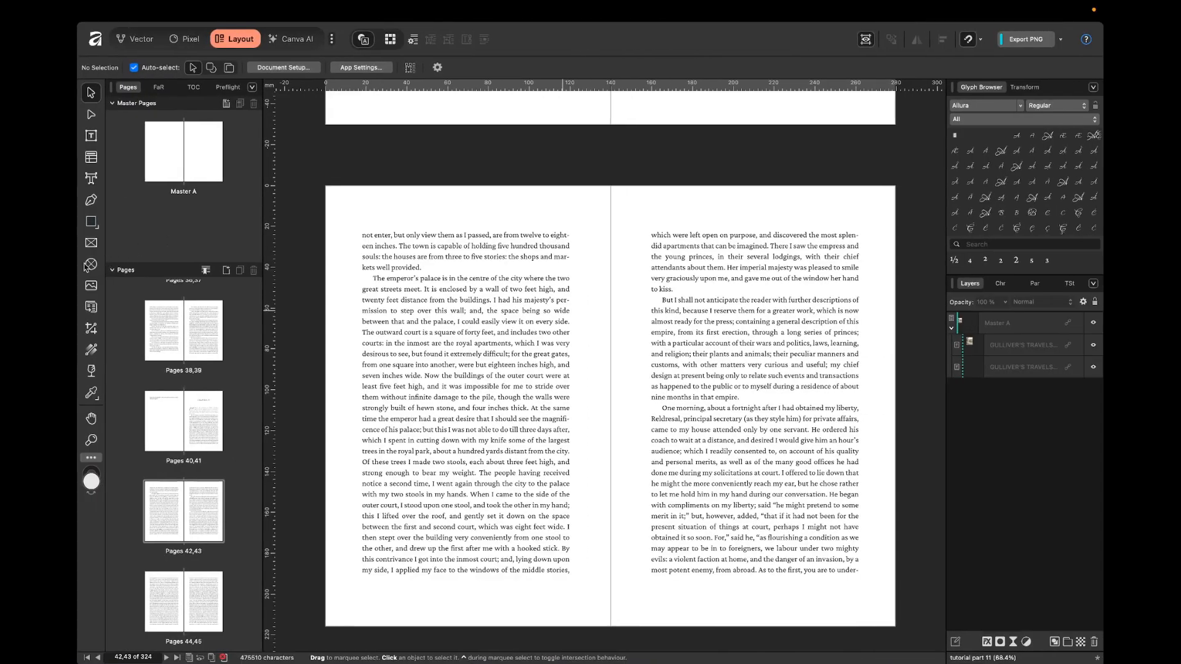
left_click(91, 265)
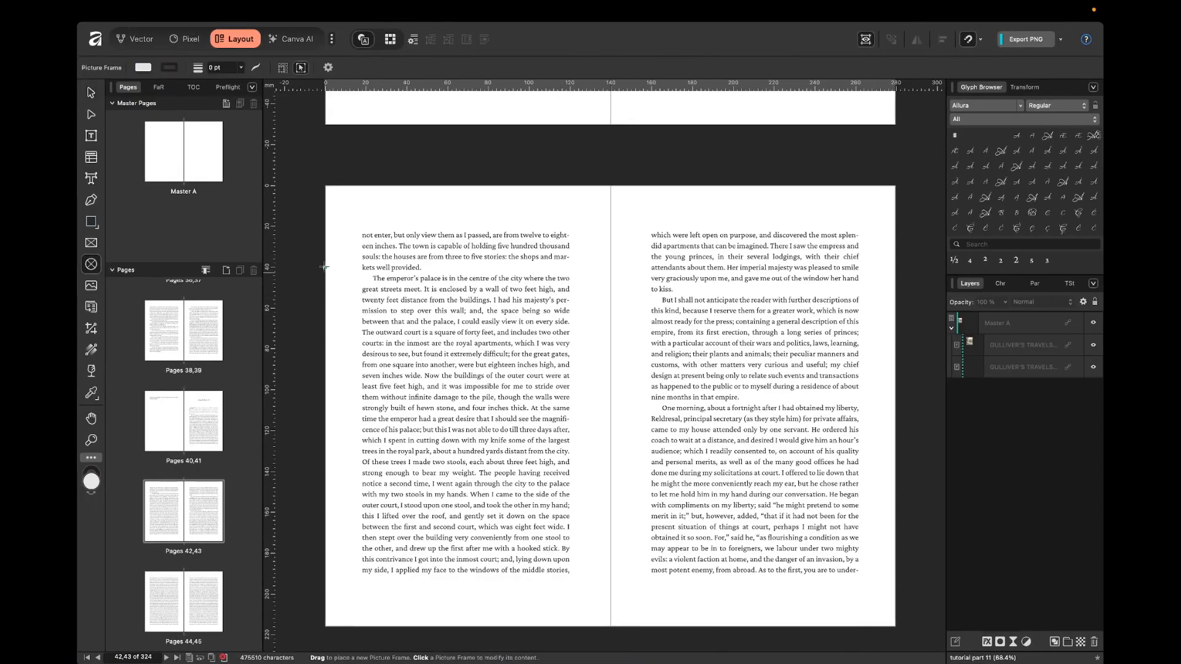
left_click_drag(361, 219, 483, 341)
key("v")
left_click(605, 281)
Place Illustration 1.png from the desktop in the circular picture frame and enlarge the image inside it slightly.
key("ctrl+Left")
left_click_drag(353, 117, 455, 249)
key("ctrl+Right")
left_click(594, 272)
double_click(448, 253)
left_click_drag(538, 340, 553, 348)
left_click(591, 304)
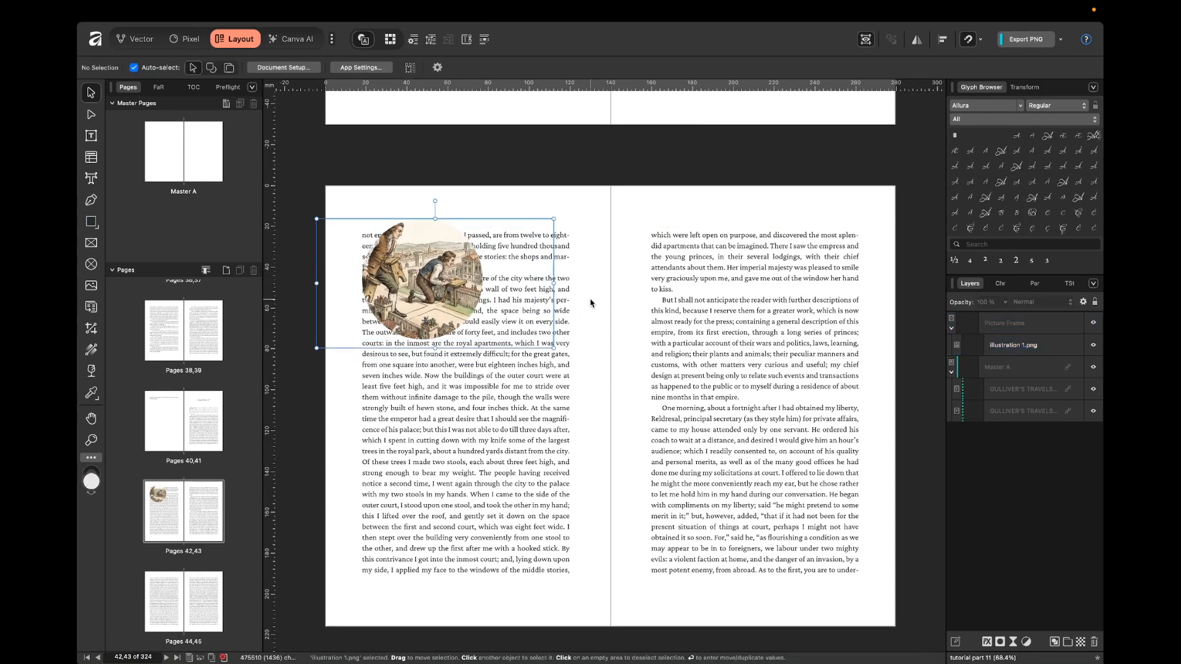
Set the circular frame's text wrap to Square and move it into the middle of the paragraph beginning "The emperor's palace".
mouse_move(426, 274)
left_mouse_down()
mouse_move(415, 295)
mouse_move(416, 281)
left_mouse_up()
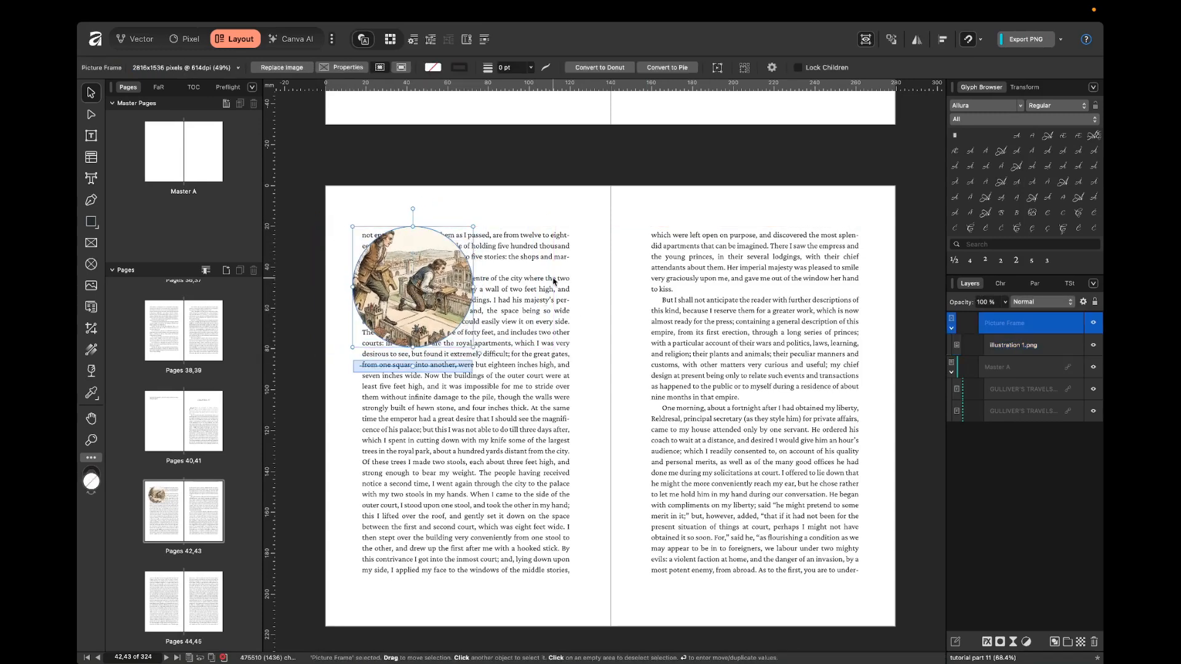
left_click(412, 40)
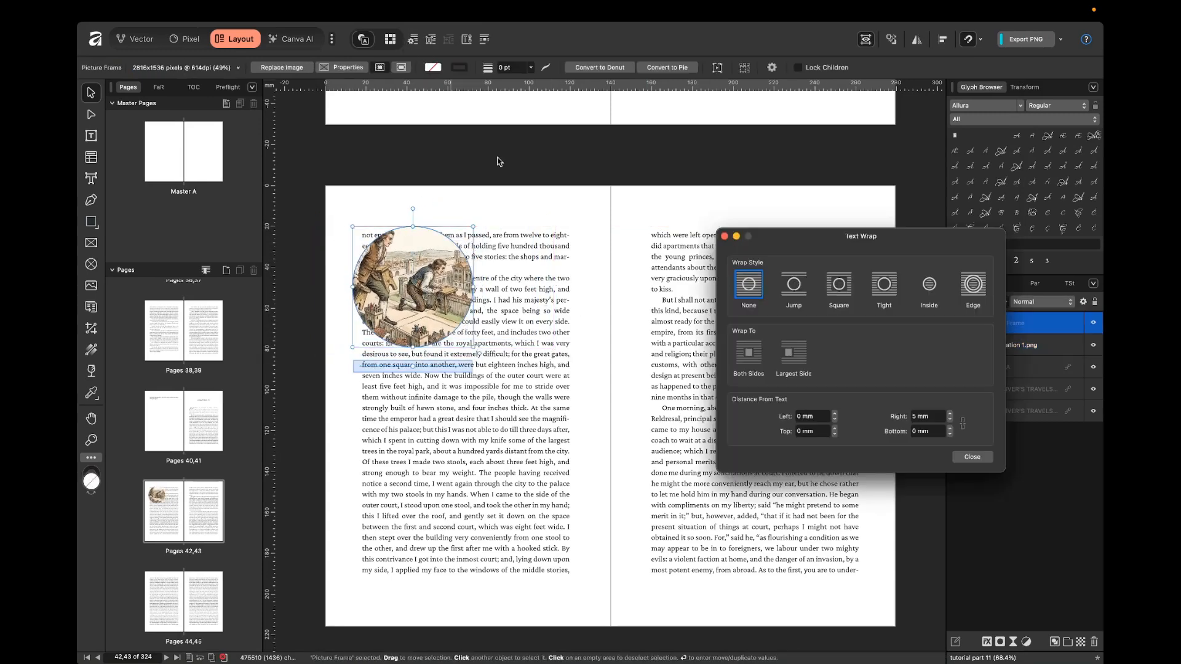
left_click(839, 284)
left_click(371, 276)
left_click_drag(372, 276, 419, 357)
left_click(619, 277)
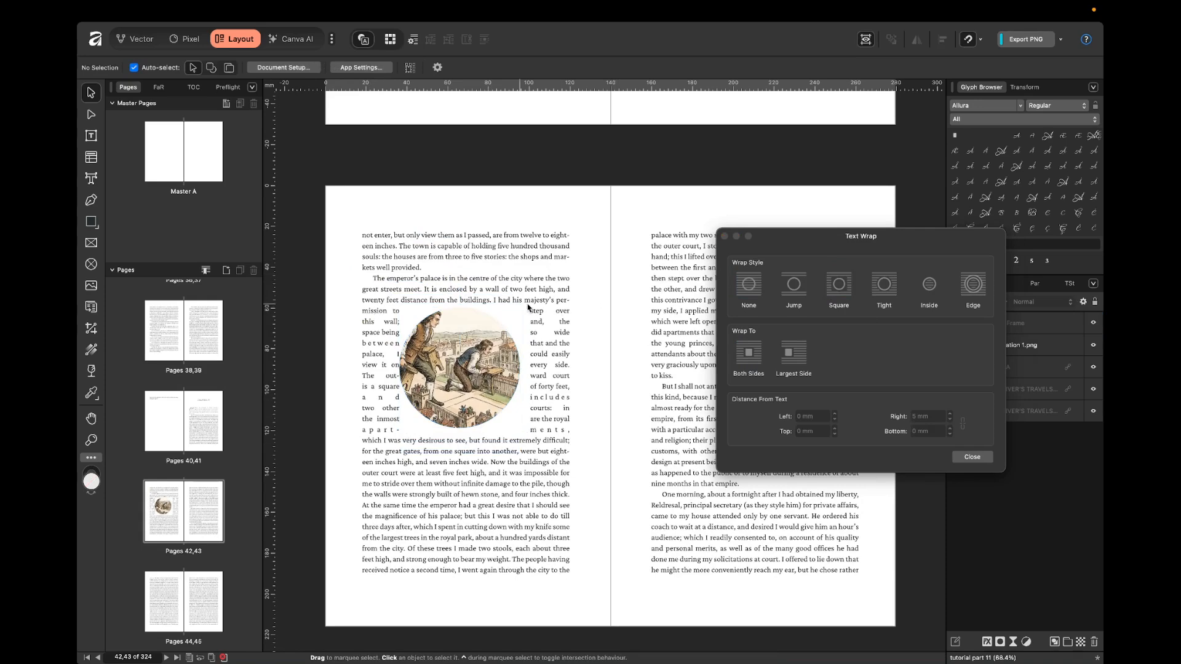
Move the circular picture frame to the left page's upper-left text corner and set its text wrap to Tight.
left_click_drag(457, 396, 402, 316)
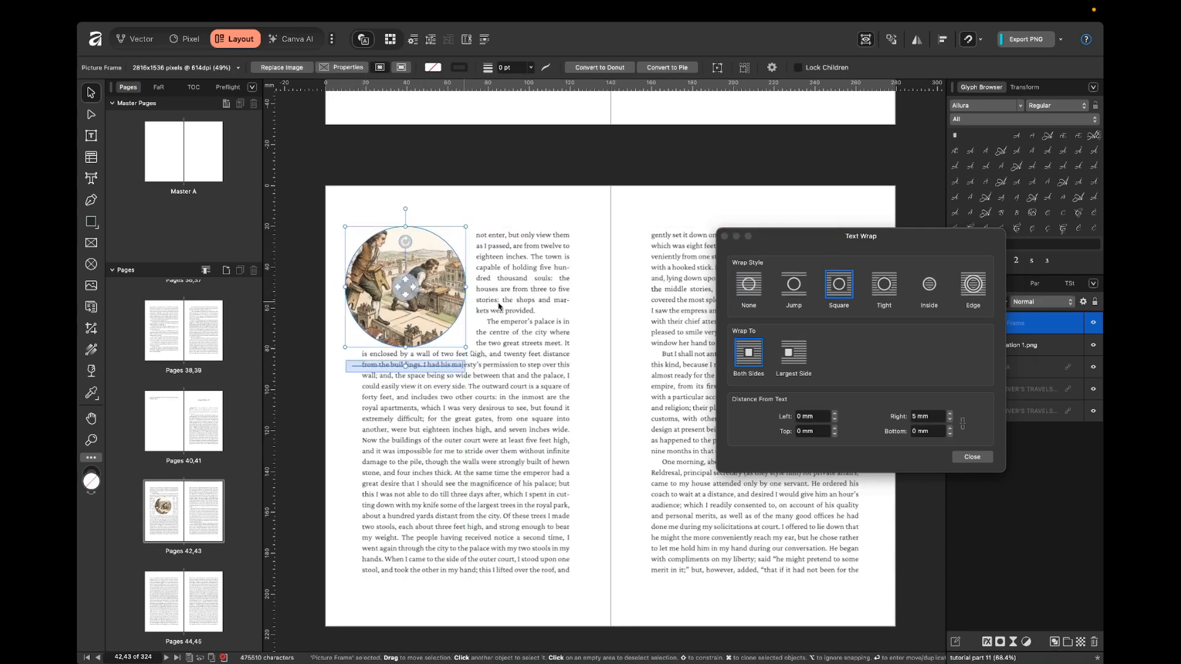
left_click(893, 290)
left_click(606, 304)
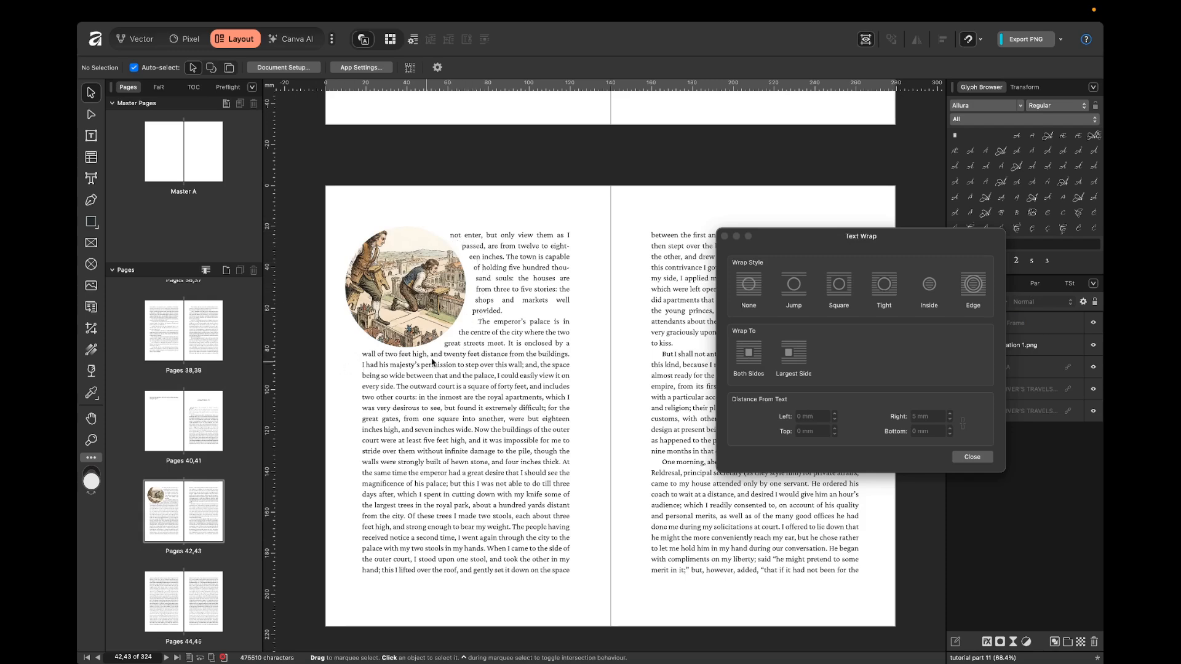
Set the circular frame's bottom distance from text to 5 mm.
left_click(460, 343)
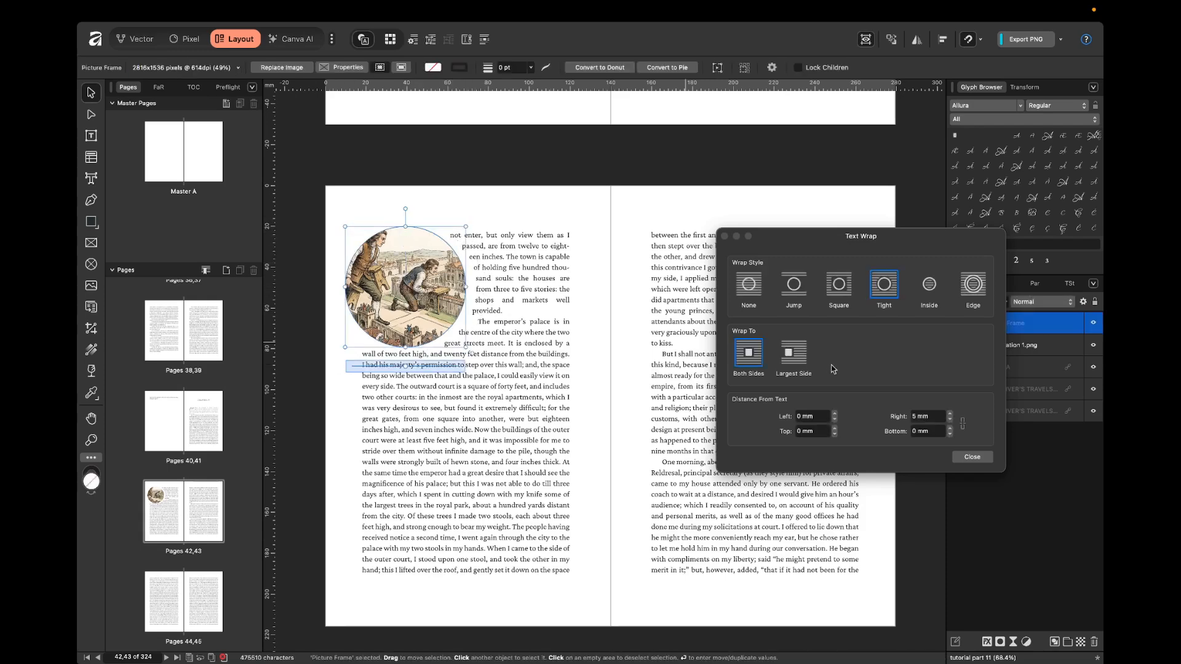
left_click(936, 431)
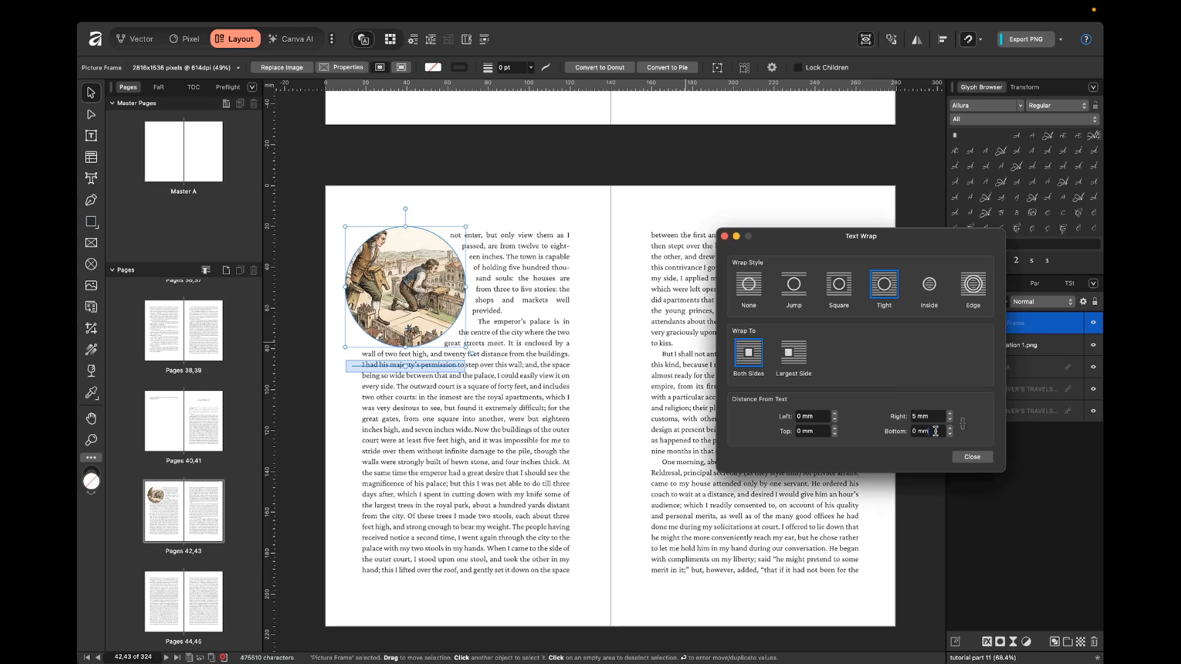
type("5")
key("Return")
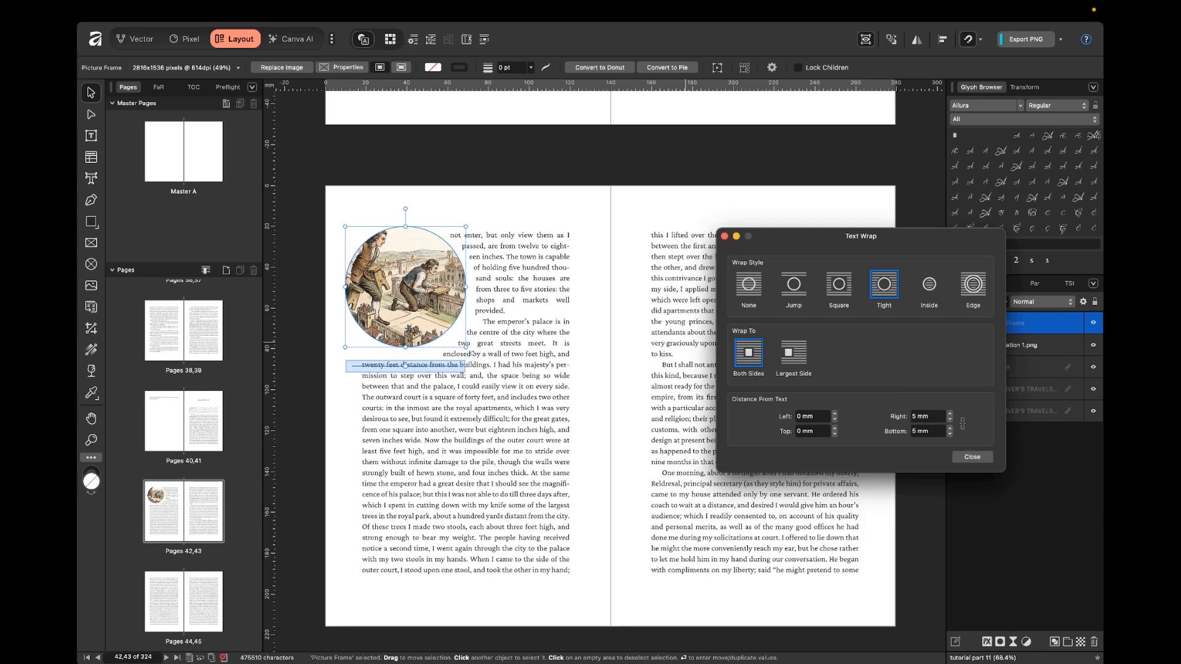
left_click(597, 285)
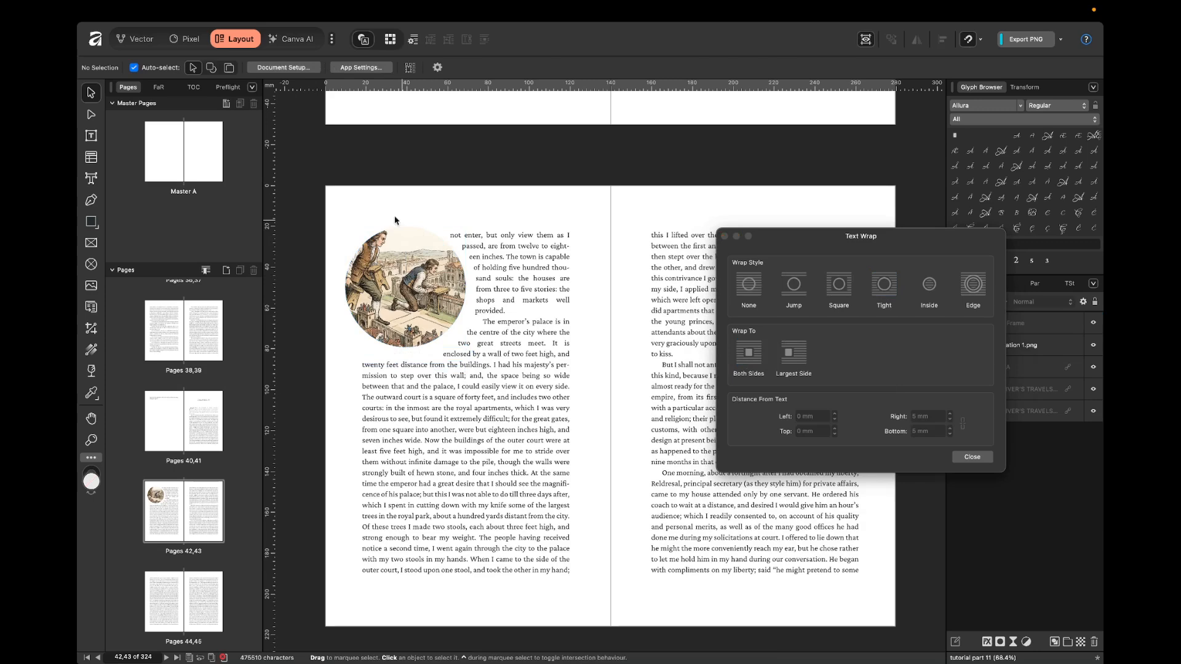
Nudge the circular frame slightly up and to the left, and check how the text flows around it.
left_click(456, 283)
key("shift+Left")
key("shift+Up")
key("shift+Up")
key("shift+Up")
key("shift+Up")
key("shift+Left")
key("shift+Left")
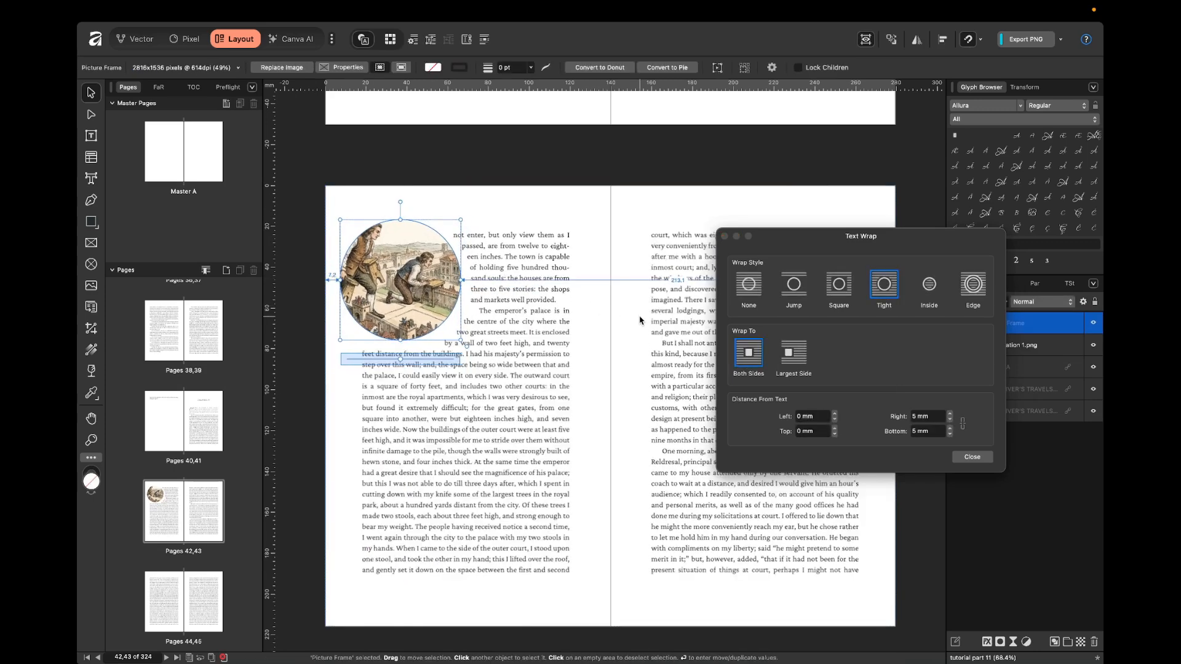
left_click(638, 319)
scroll(429, 287, "up", 3)
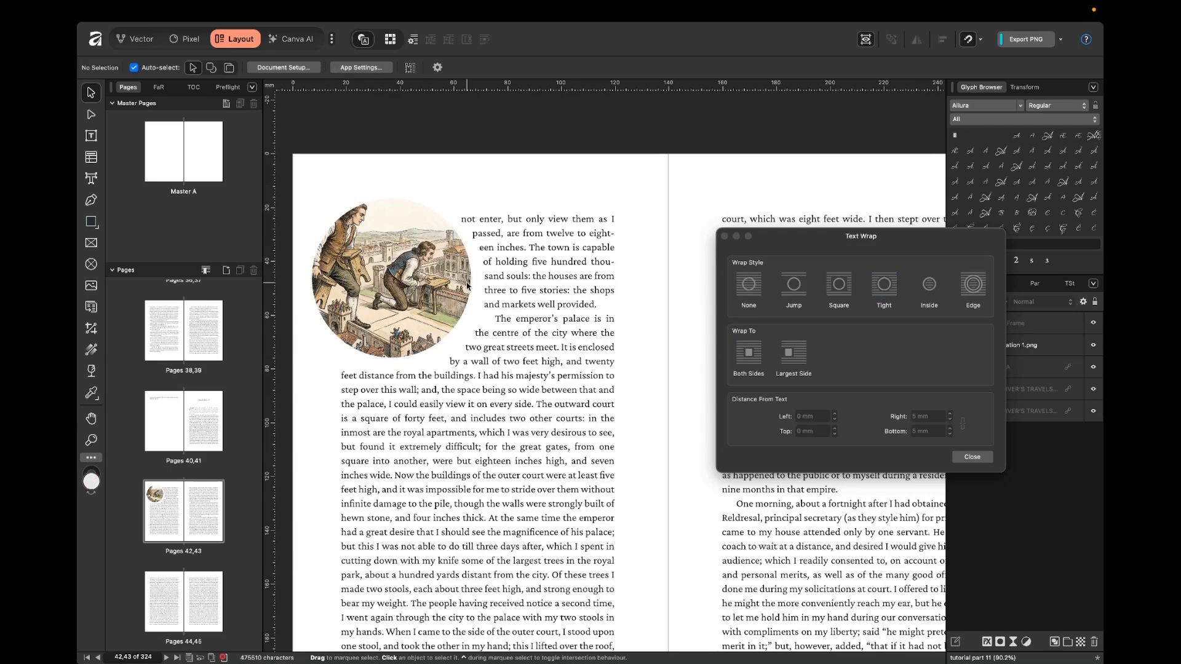
scroll(648, 320, "down", 3)
scroll(649, 321, "down", 1)
scroll(648, 320, "right", 1)
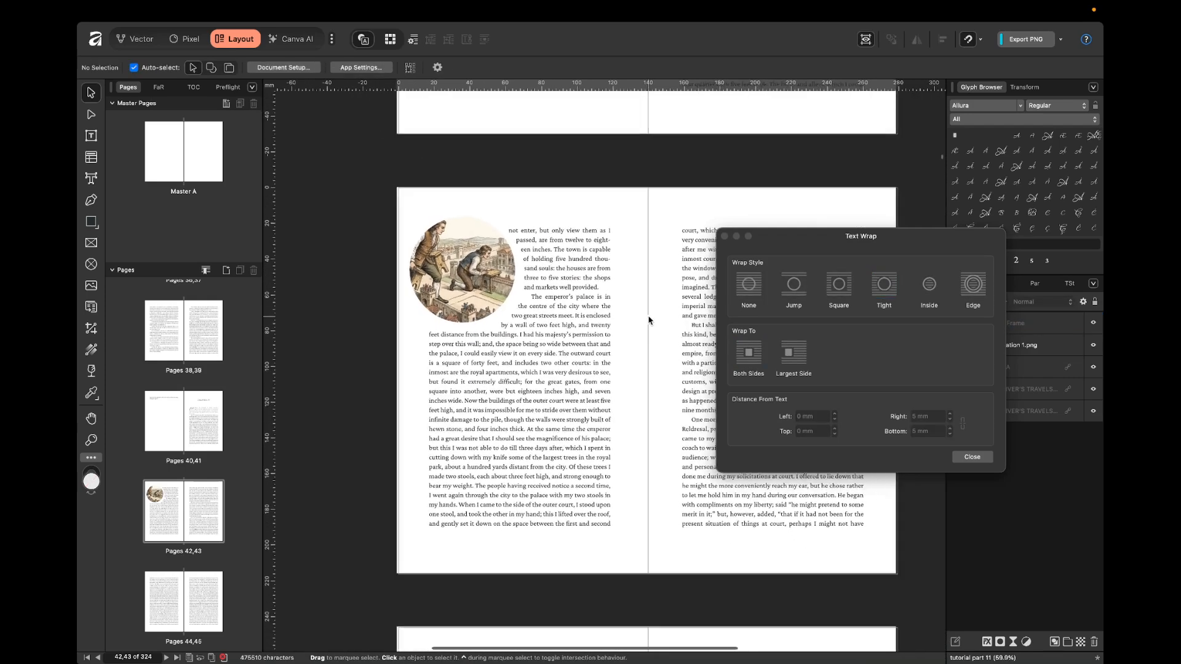
Delete the circular picture frame from pages 42,43.
left_click(505, 282)
key("Delete")
scroll(625, 315, "right", 2)
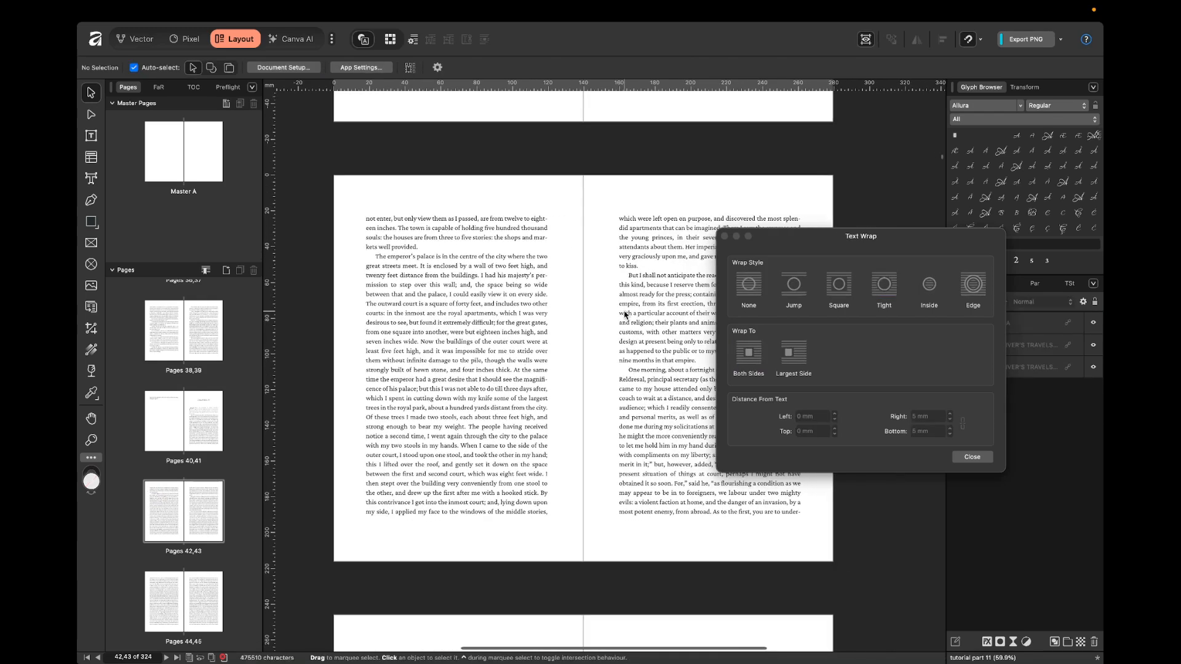
scroll(624, 315, "right", 2)
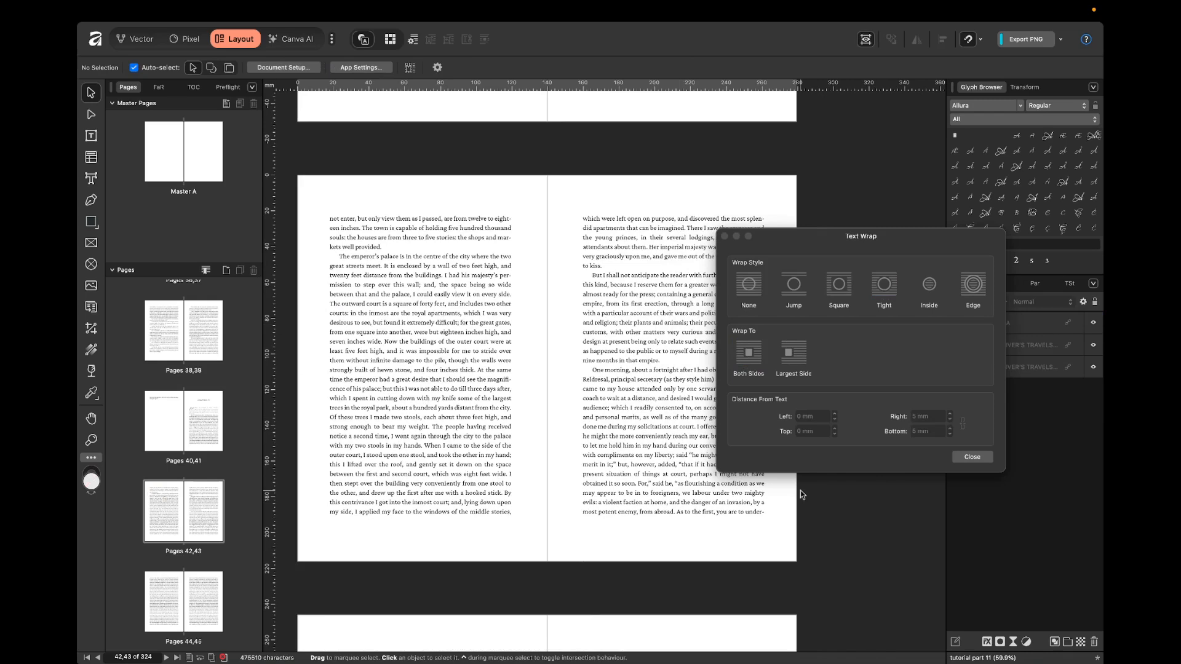
scroll(360, 349, "left", 2)
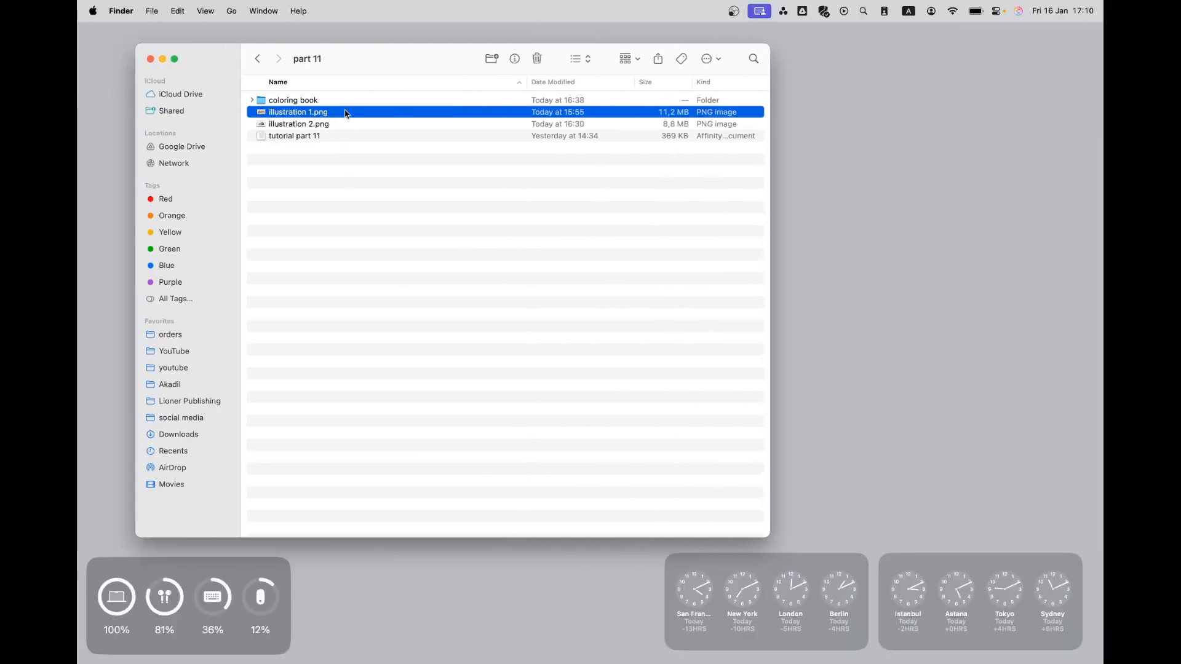
Place illustration 1.png from the part 11 folder on pages 42,43 and enlarge it to cover the spread's lower part.
left_click_drag(346, 114, 547, 455)
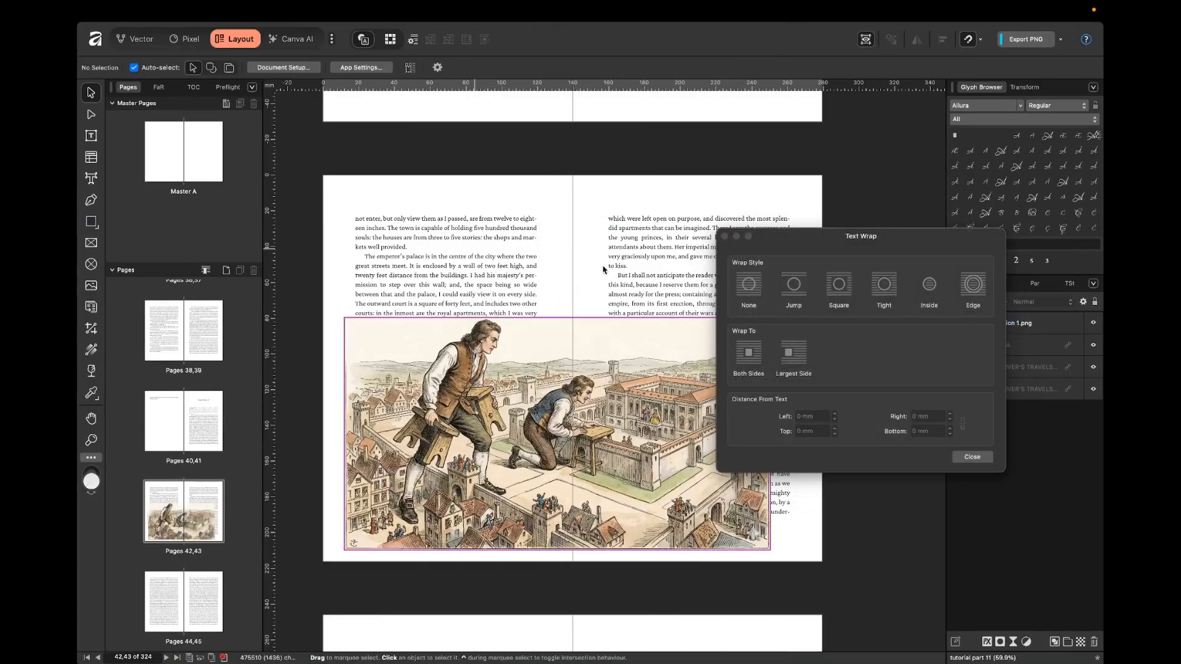
left_click(726, 237)
left_click_drag(741, 548, 853, 553)
left_click(881, 519)
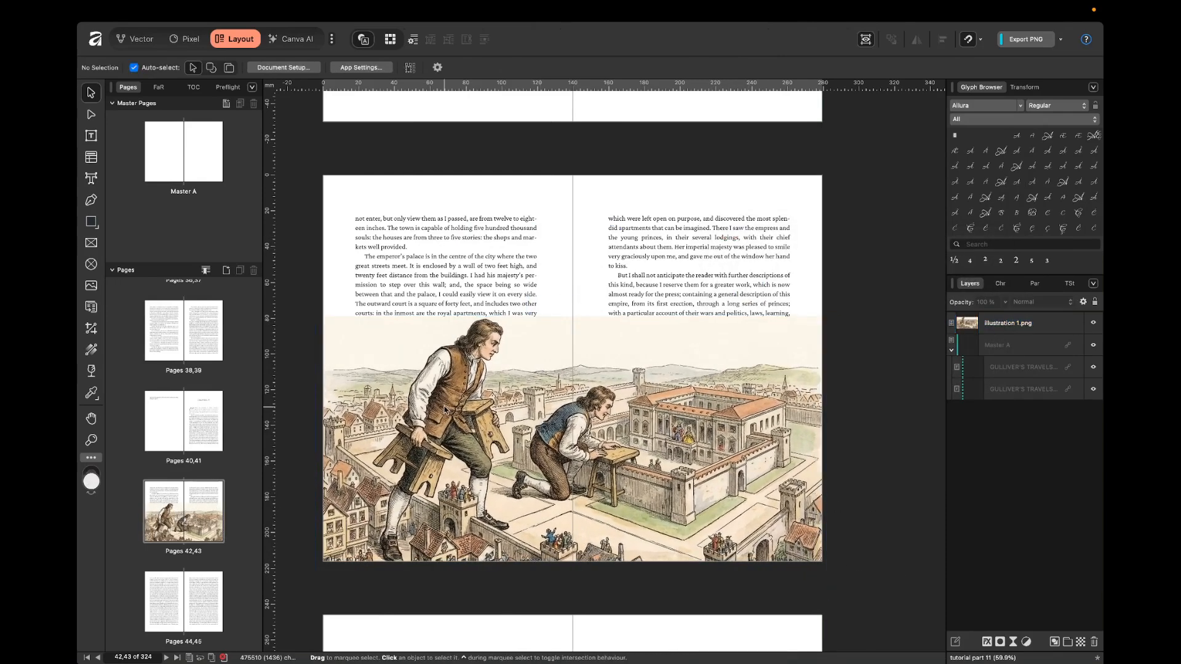
scroll(447, 411, "up", 2)
scroll(446, 410, "down", 2)
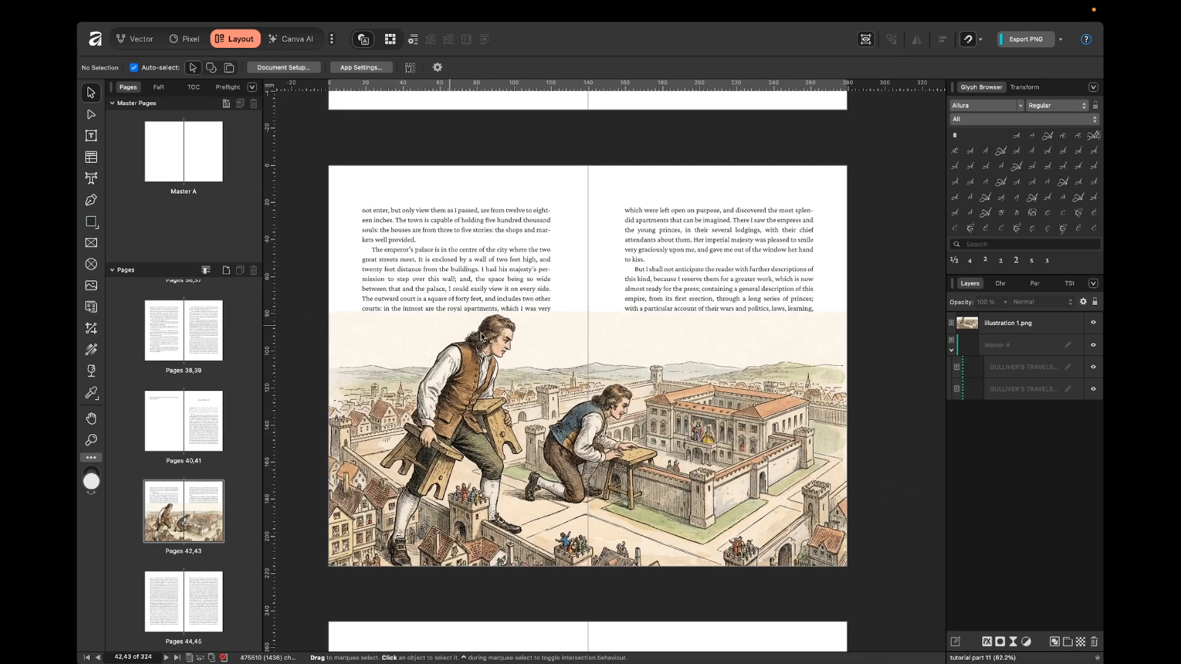
Convert the illustration to curves and move its upper-right corner node inward to above the standing man's head.
left_click(618, 334)
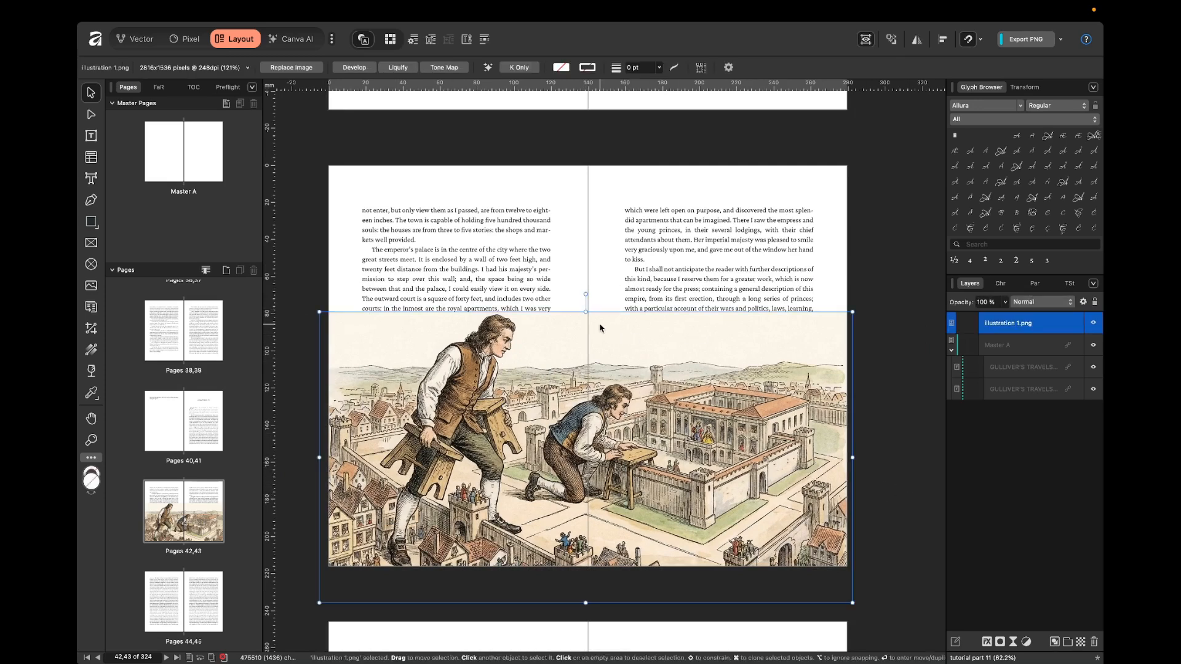
right_click(600, 325)
left_click(643, 580)
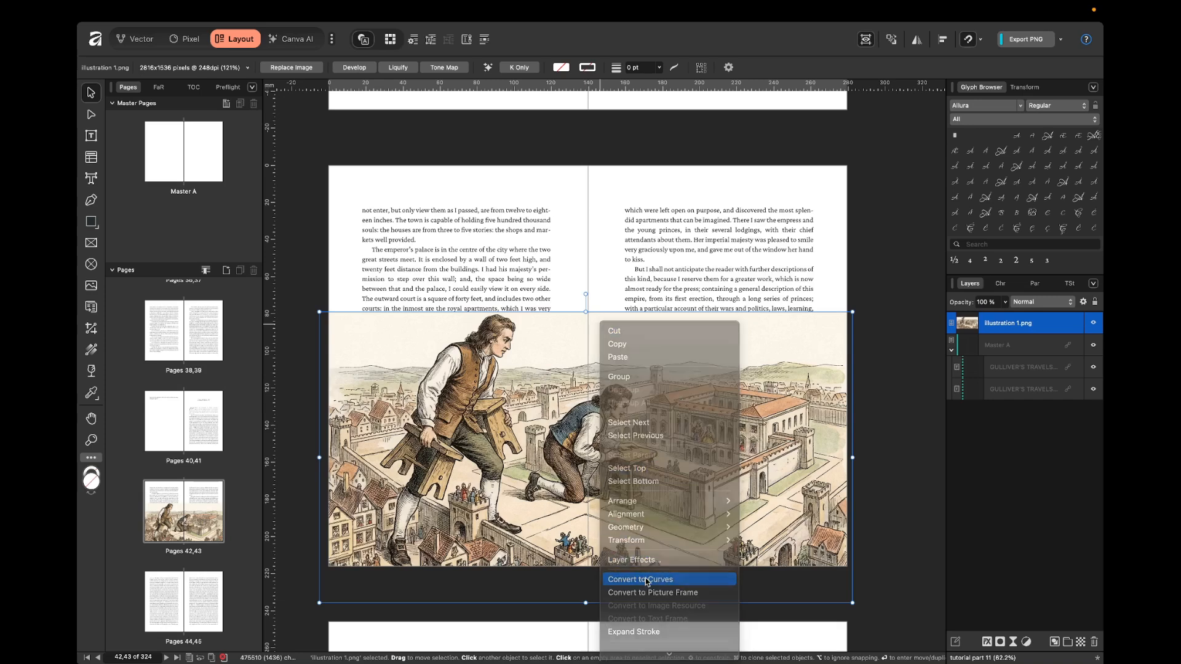
left_click_drag(852, 312, 497, 319)
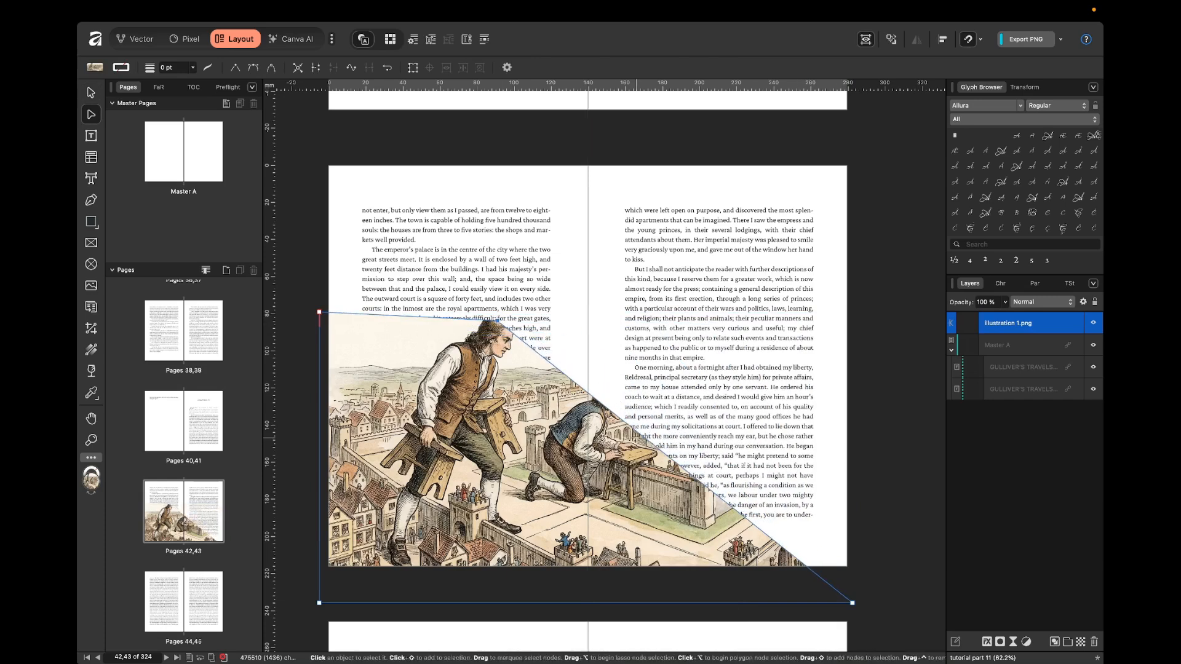
Try to bulge the illustration's diagonal edge outward with a curved node above the palace.
left_click_drag(651, 443, 744, 438)
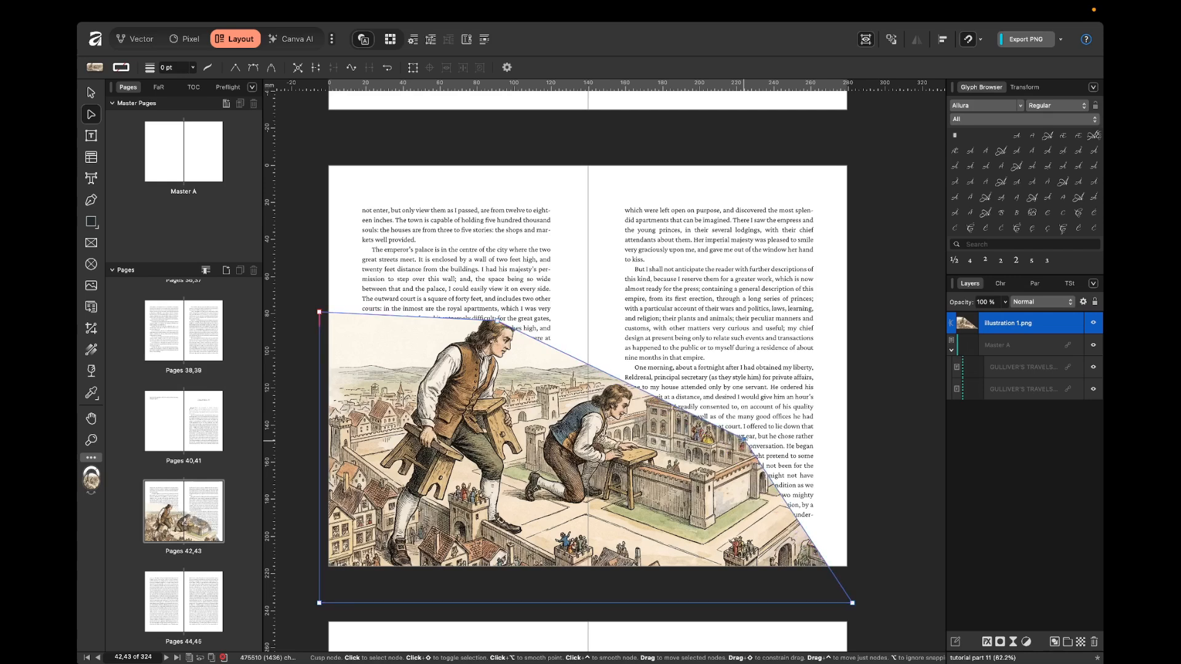
left_click(744, 438, "ctrl")
left_click_drag(658, 390, 636, 350)
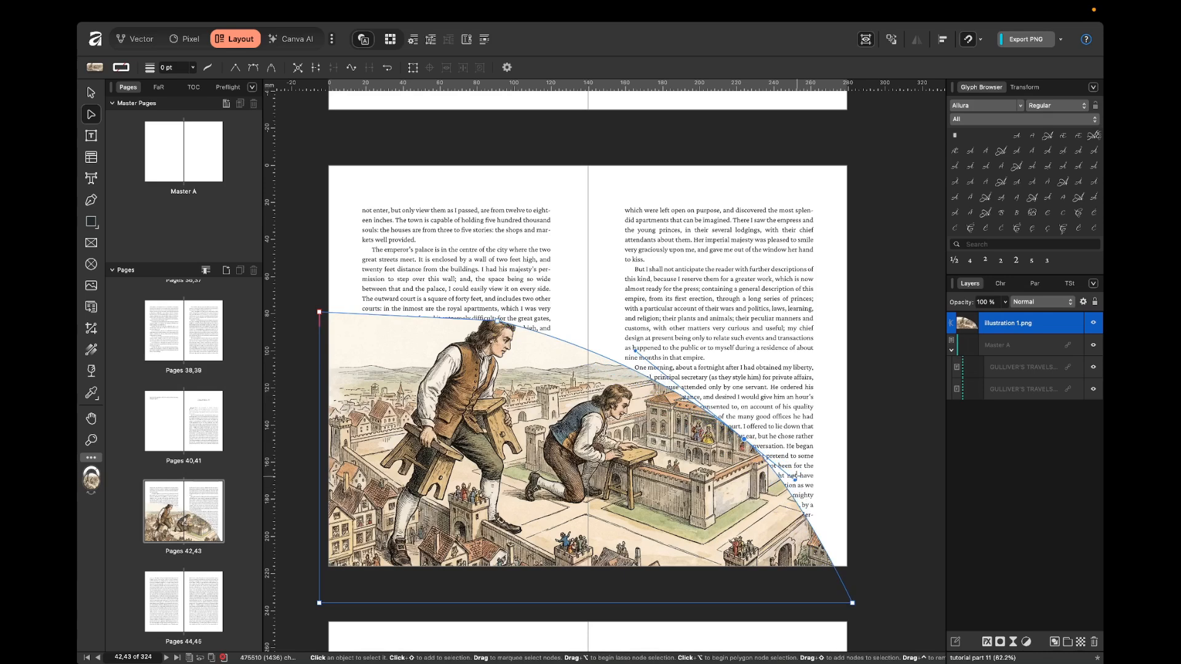
left_click_drag(798, 479, 819, 496)
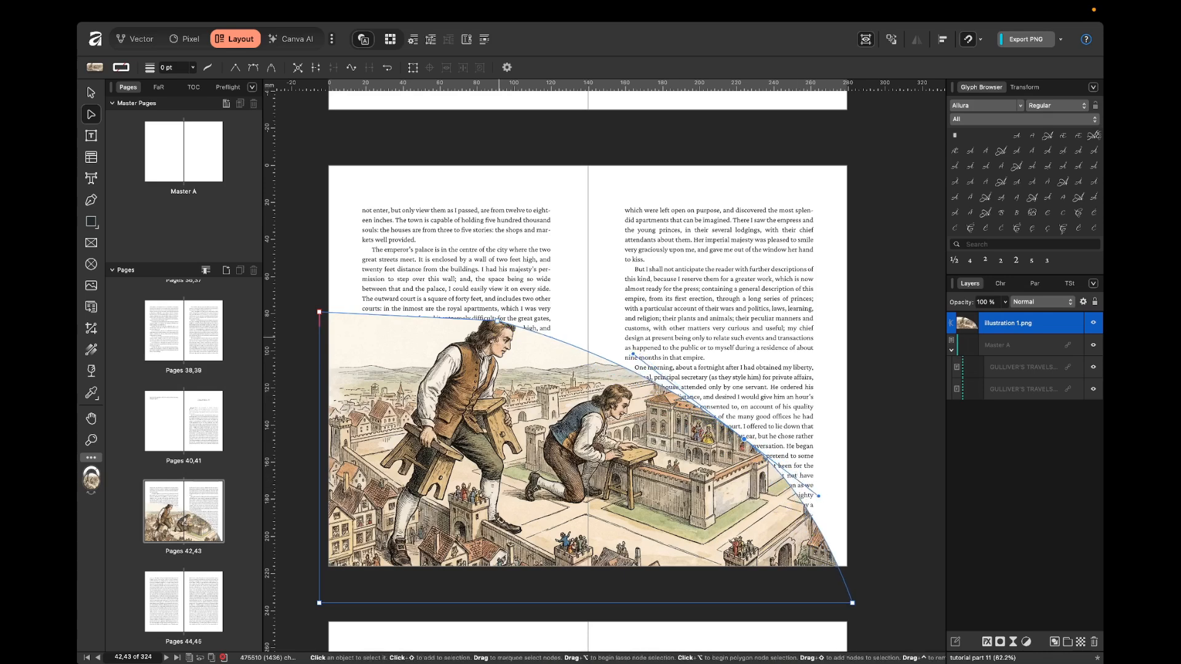
Reshape the illustration's diagonal edge into a flowing S-curve from the standing man's head, with a smooth node at the palace wall.
left_click(497, 320, "alt")
left_click_drag(571, 342, 625, 326)
left_click_drag(760, 478, 753, 485)
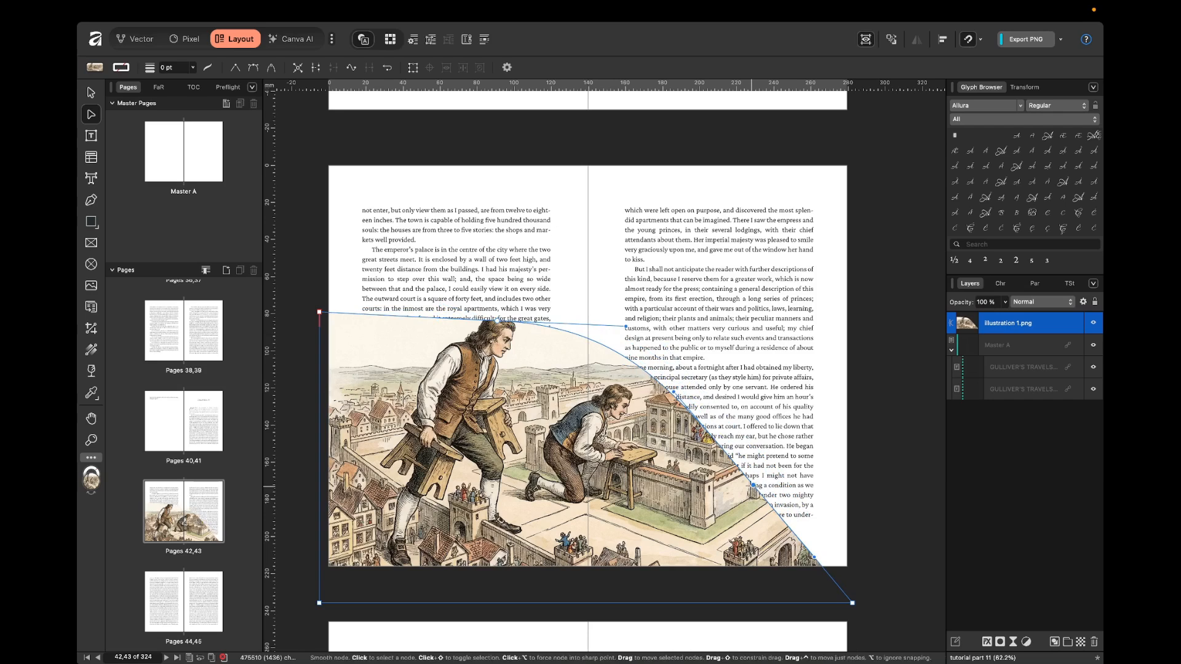
left_click(754, 486, "alt")
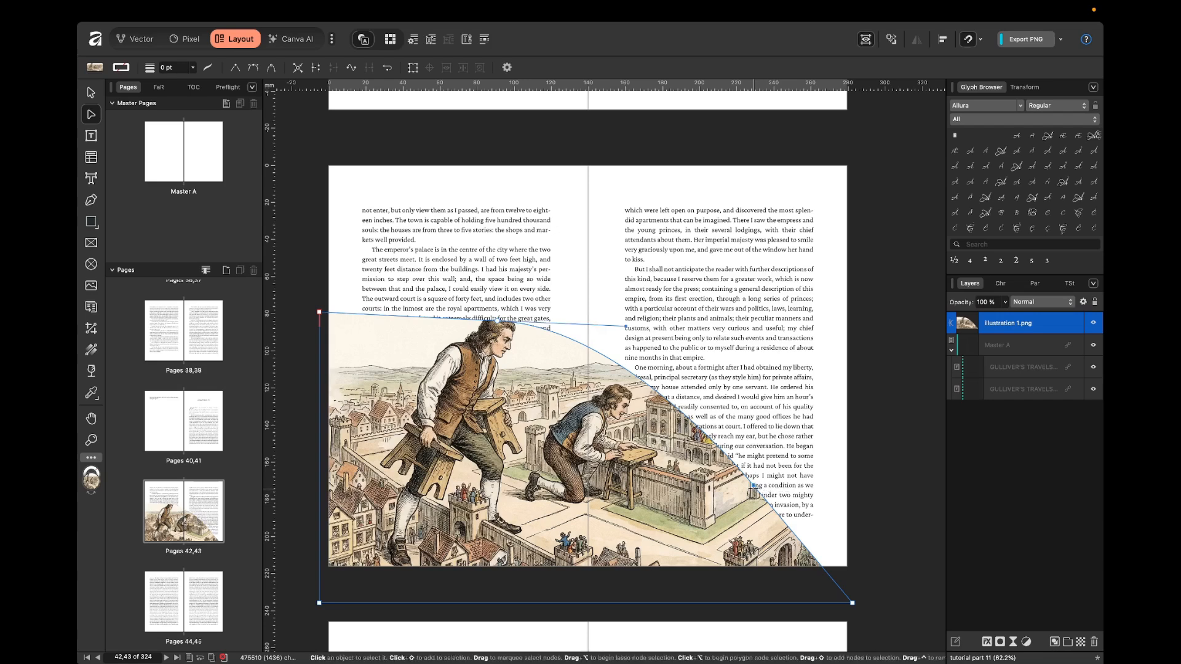
key("super+z")
left_click_drag(793, 515, 899, 509)
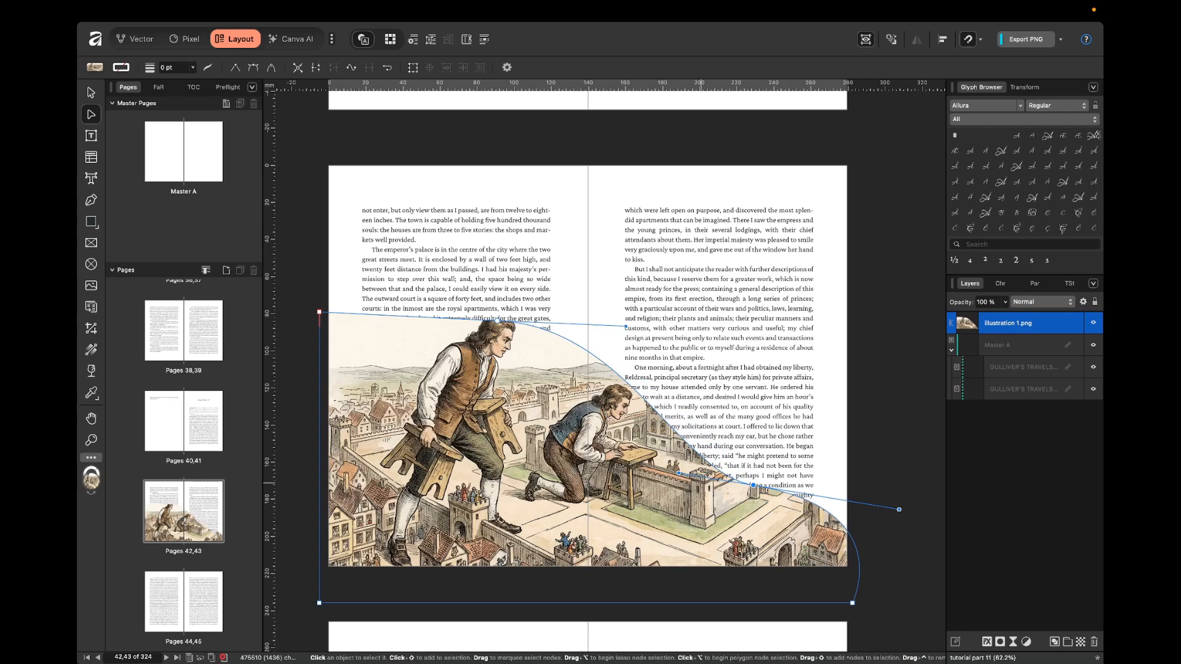
left_click_drag(678, 474, 608, 449)
key("v")
left_click(576, 250)
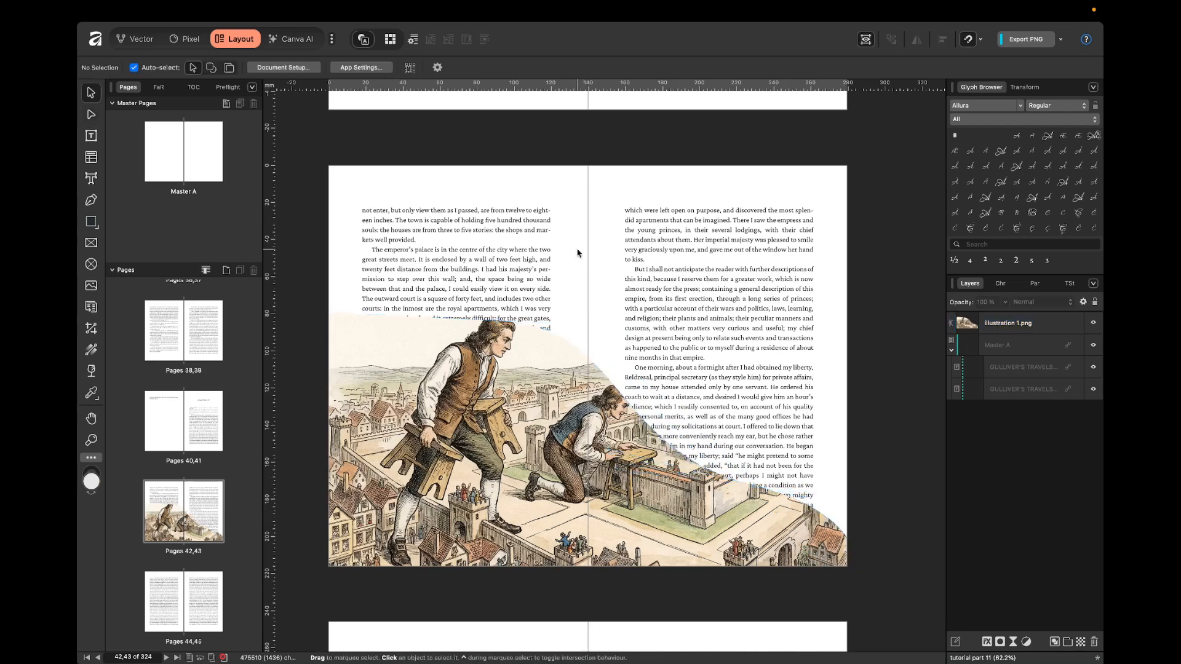
Set the curved illustration's text wrap to Tight with a top distance of 5 mm.
left_click(602, 407)
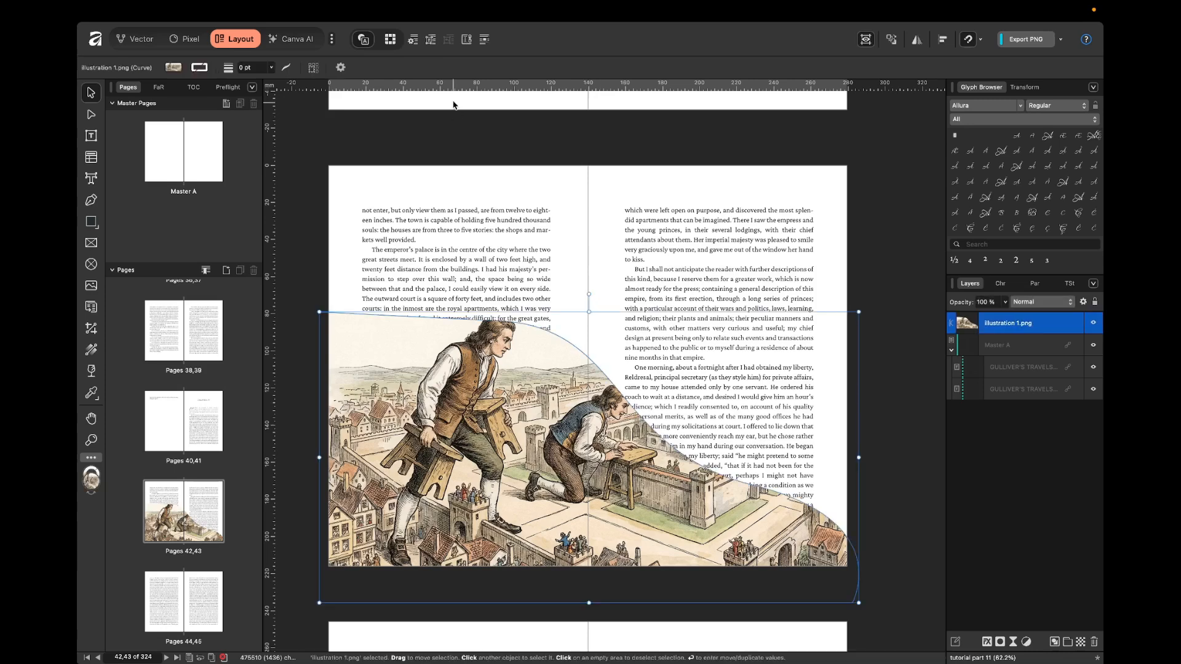
left_click(412, 39)
left_click(884, 284)
left_click(819, 431)
type("1")
key("Return")
left_click(834, 429)
left_click(835, 428)
left_click(834, 428)
left_click(834, 428)
Set the illustration's right distance from text to 5 mm and close the text wrap settings.
left_click(925, 417)
type("5")
key("Return")
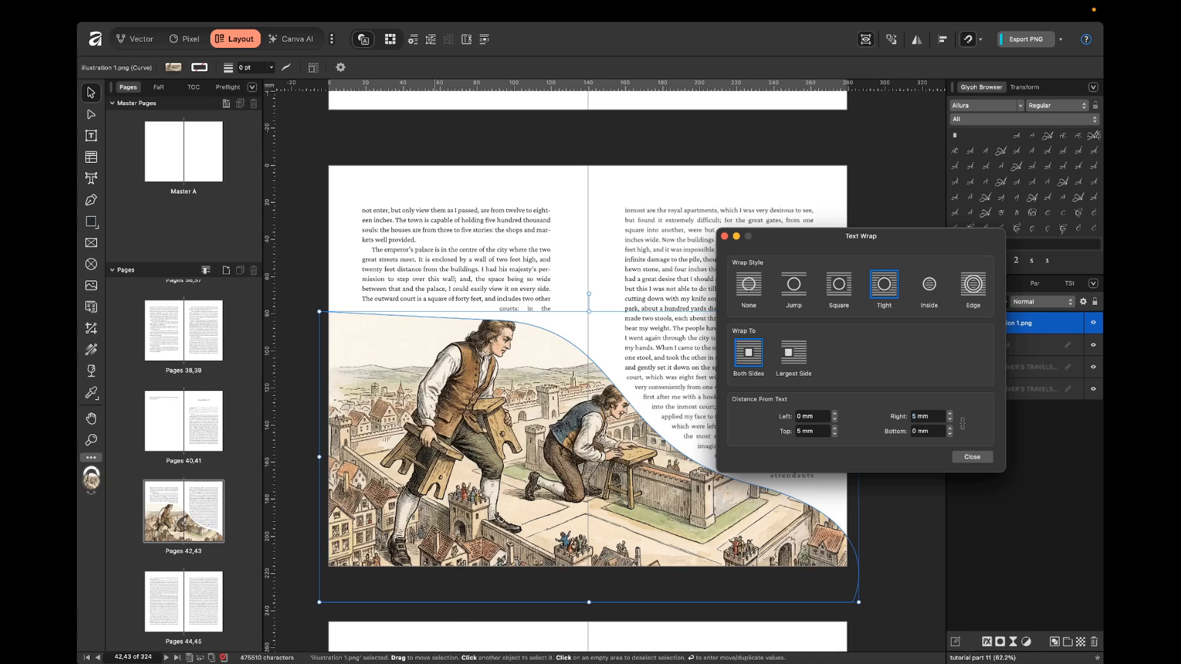
left_click(980, 462)
left_click(587, 239)
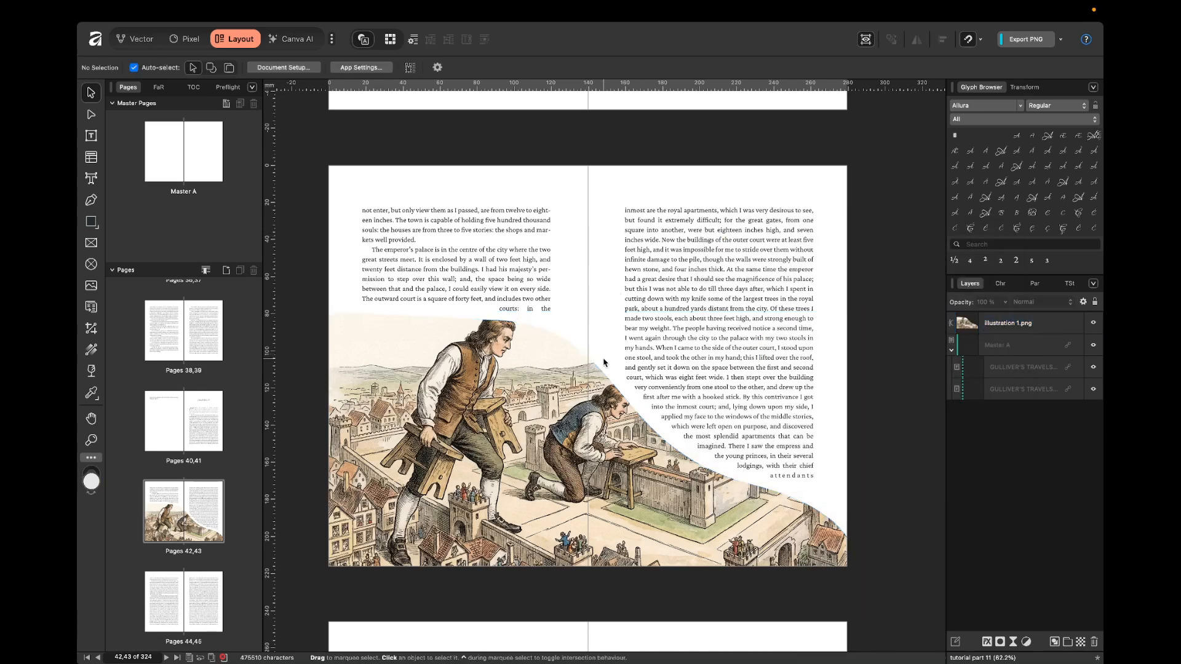
Move the curved illustration slightly down the spread to let more text lines fit above it.
double_click(555, 418)
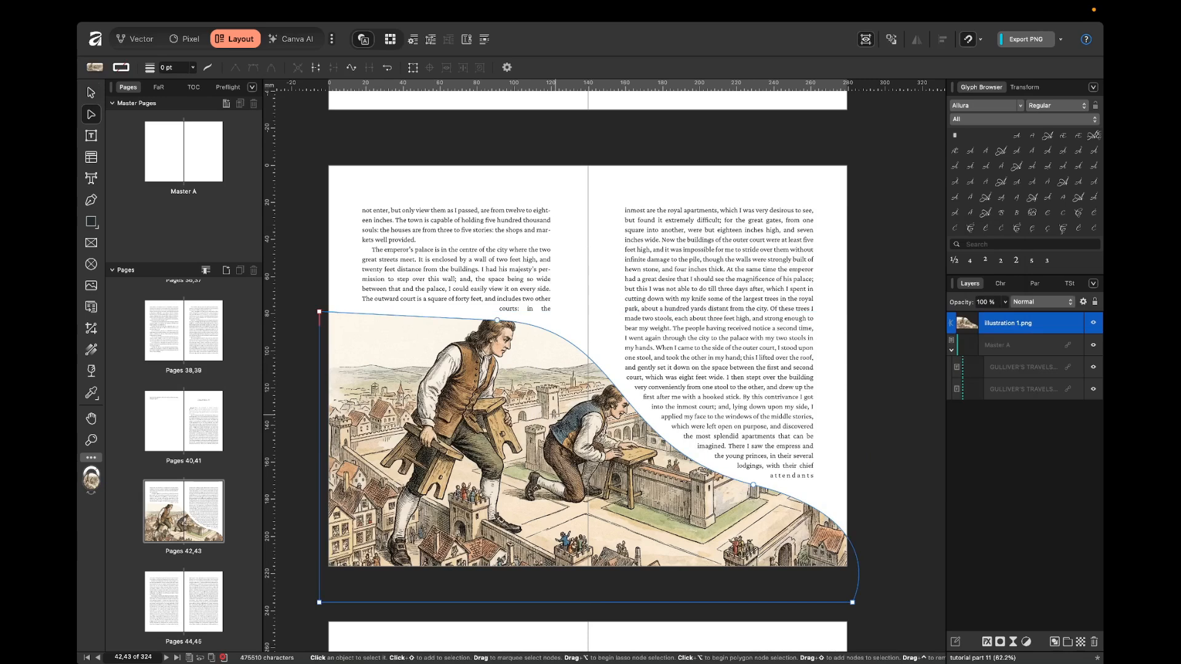
left_click(574, 296)
left_click(587, 387)
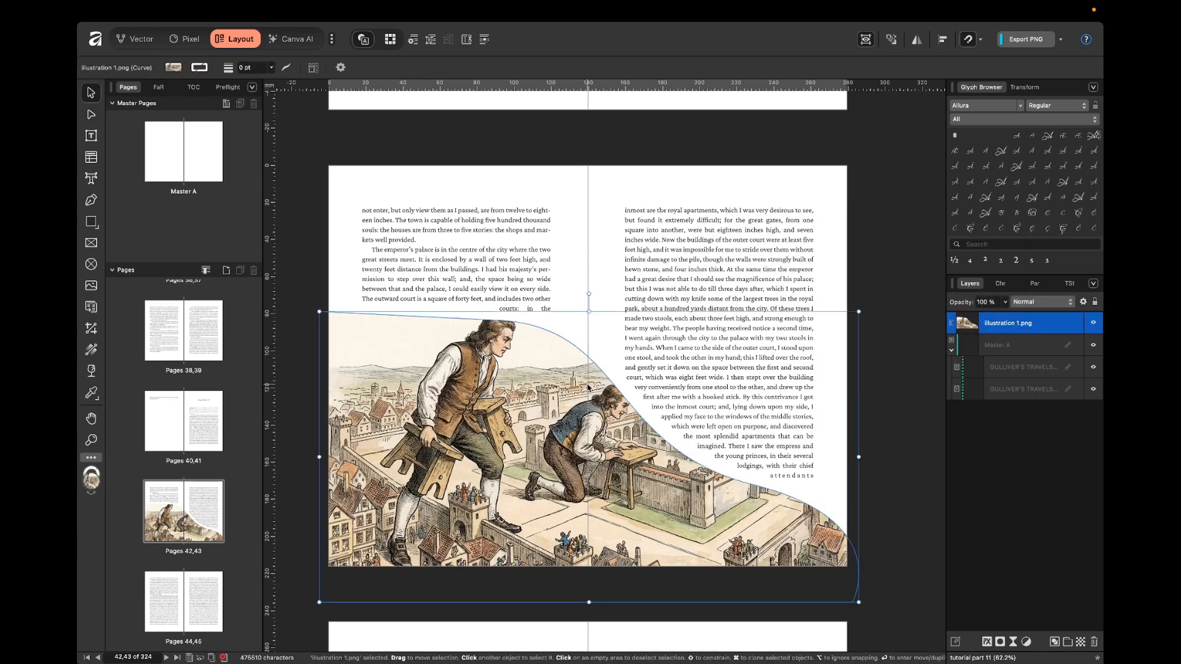
left_click_drag(587, 388, 587, 389)
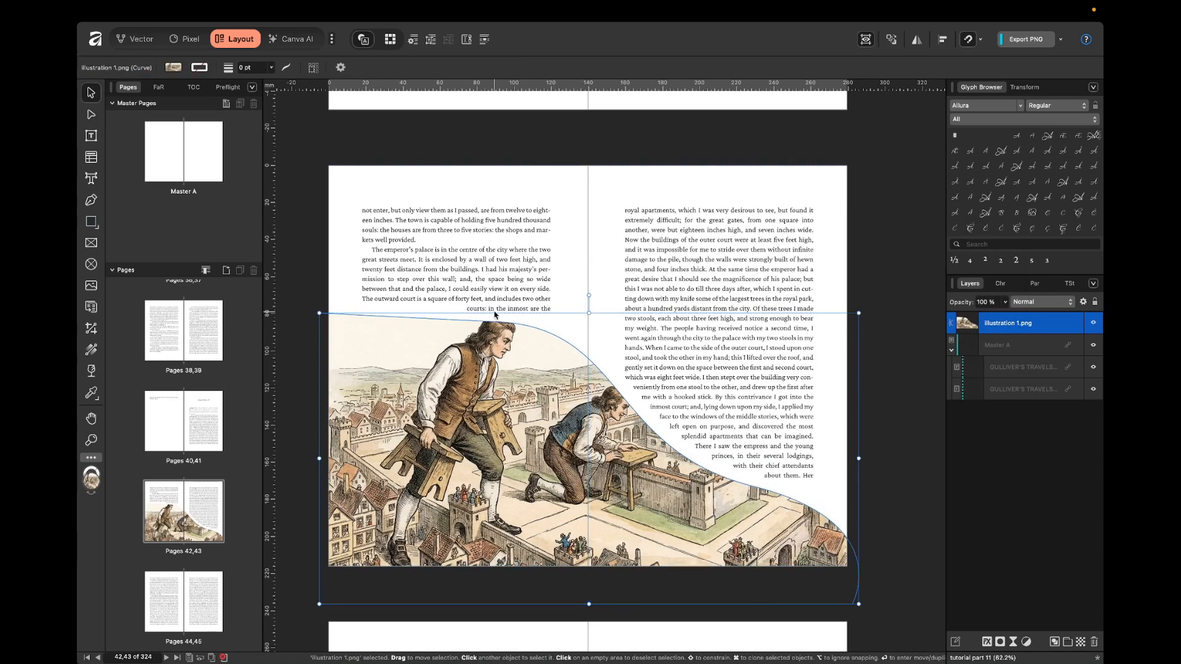
left_click(604, 292)
left_click_drag(588, 363, 588, 370)
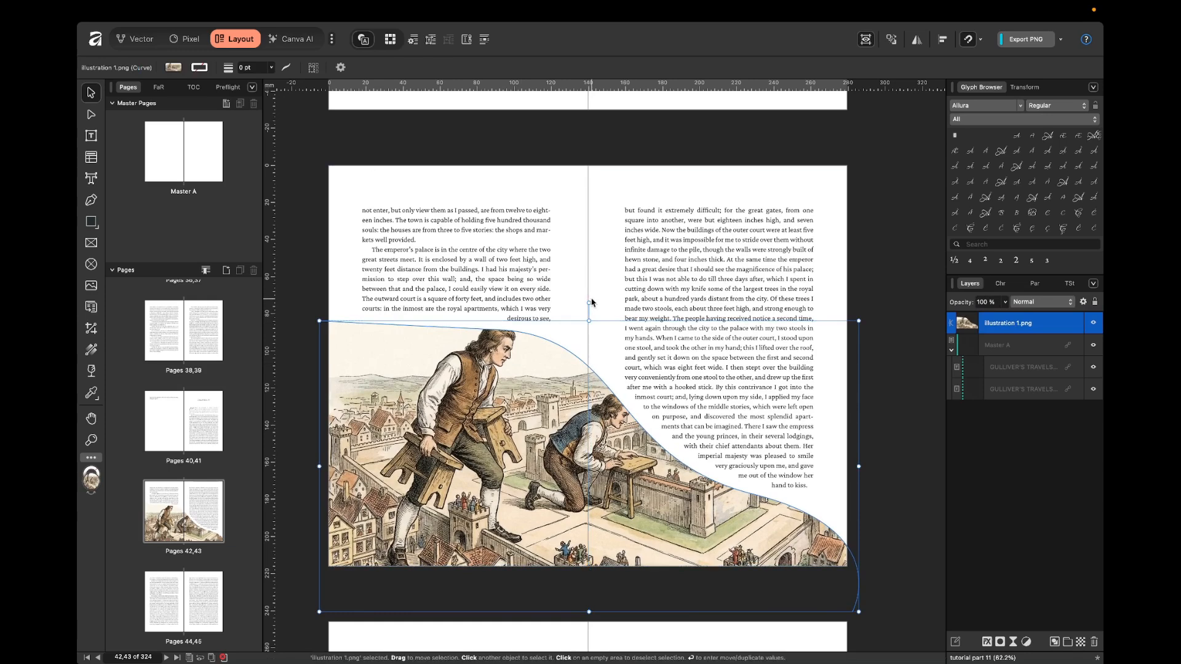
left_click(591, 275)
left_click(593, 385)
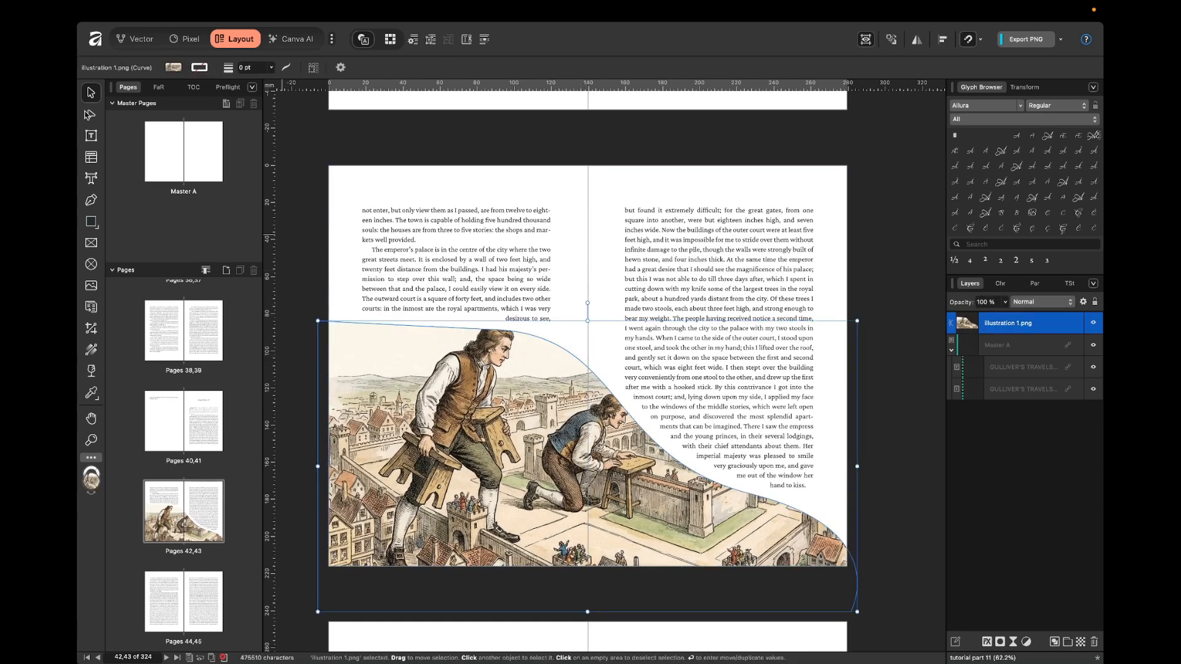
Shift the curve node above the standing man's head slightly up and to the right.
left_click(93, 117)
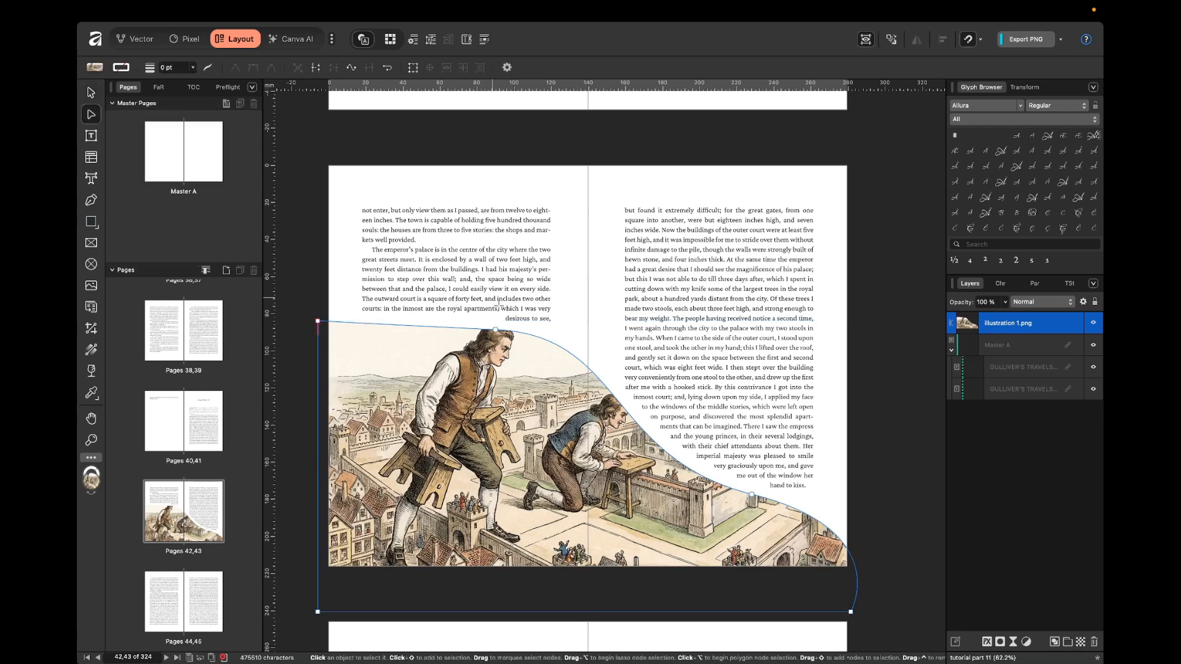
left_click_drag(496, 330, 523, 322)
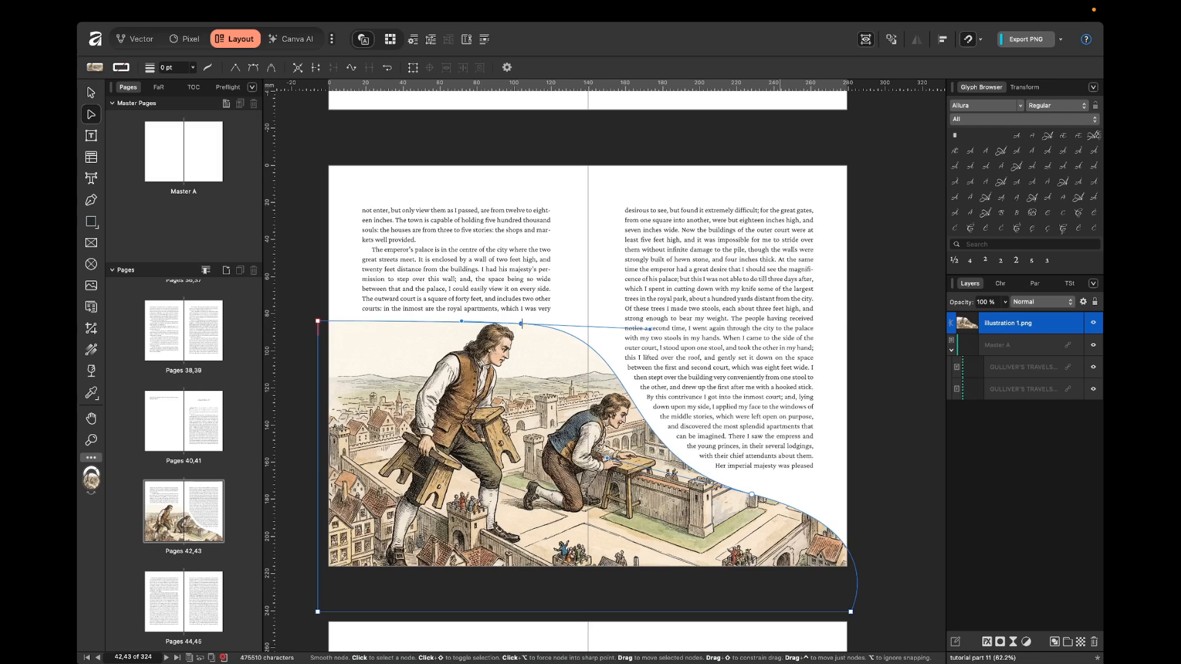
Deselect the curved illustration and turn off the clipped page preview to show the text frames and guides.
key("Escape")
key("v")
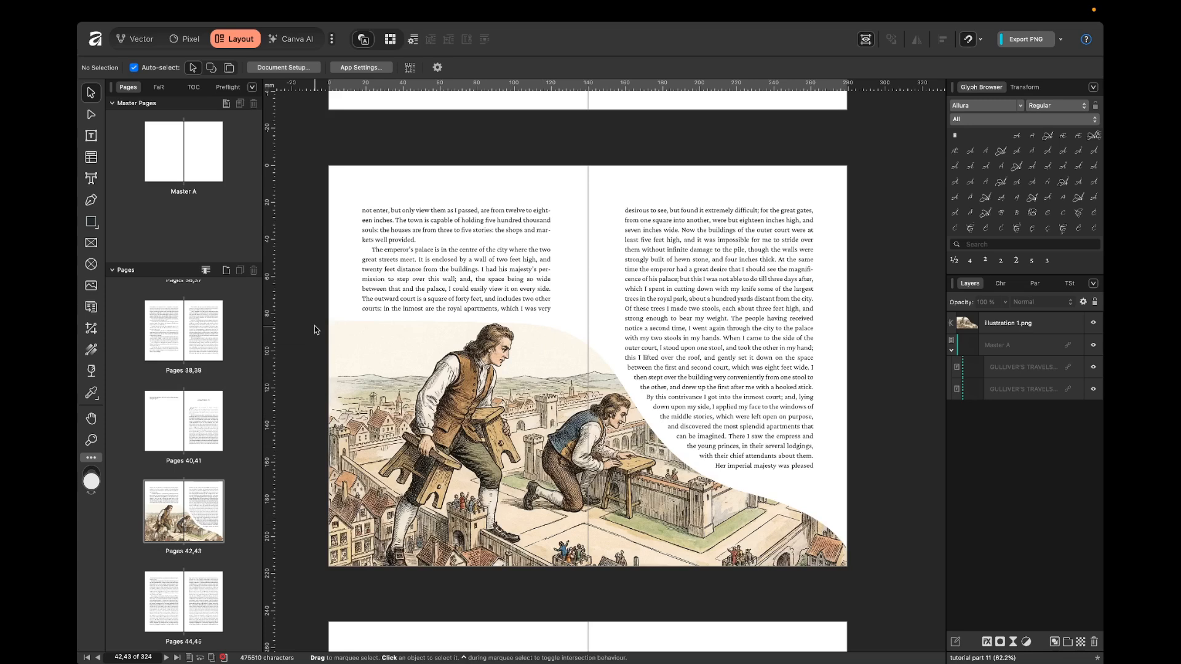
key("ctrl+w")
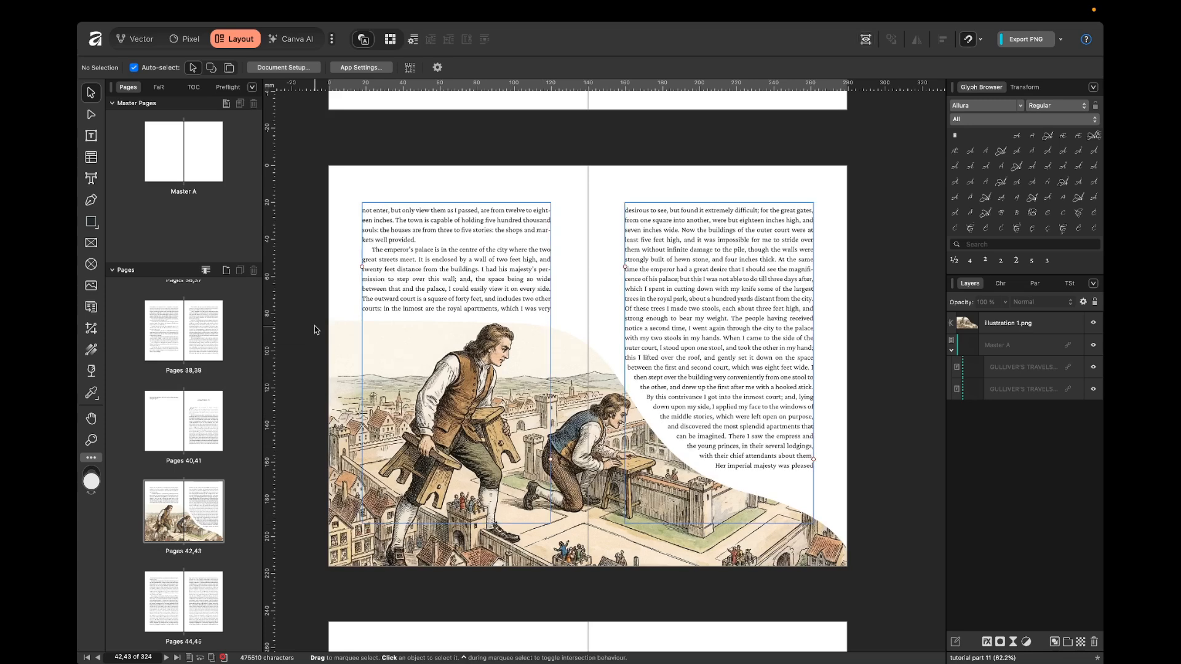
Enable bleed for the whole document in the document setup.
left_click(337, 121)
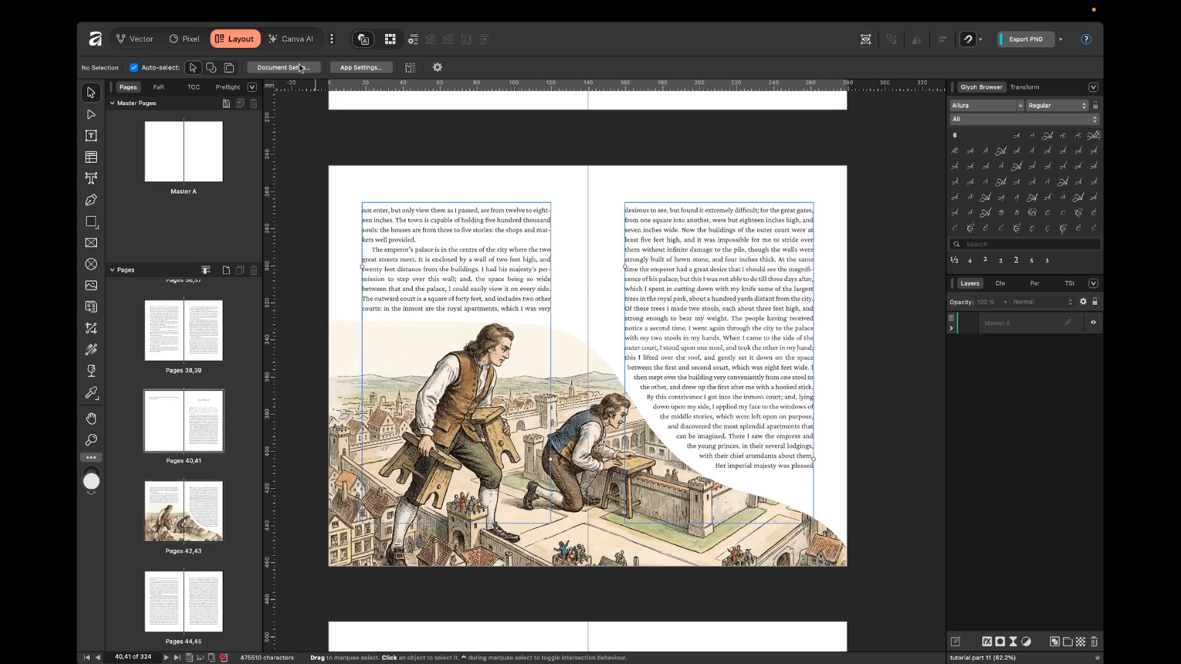
left_click(293, 69)
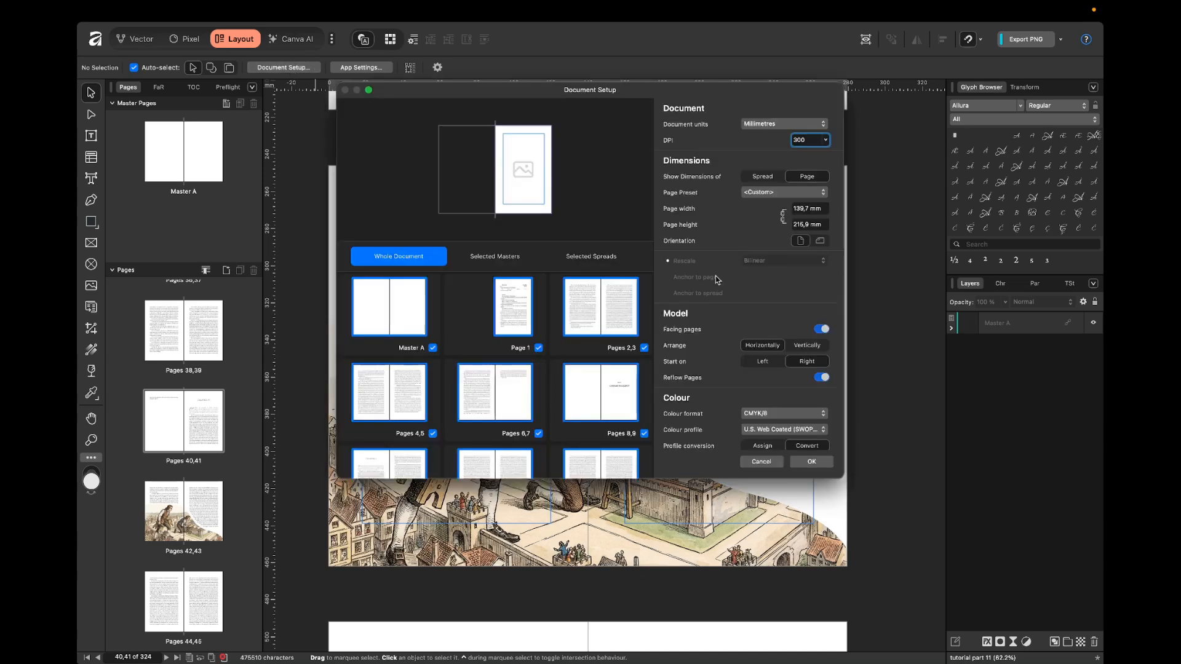
scroll(764, 342, "down", 5)
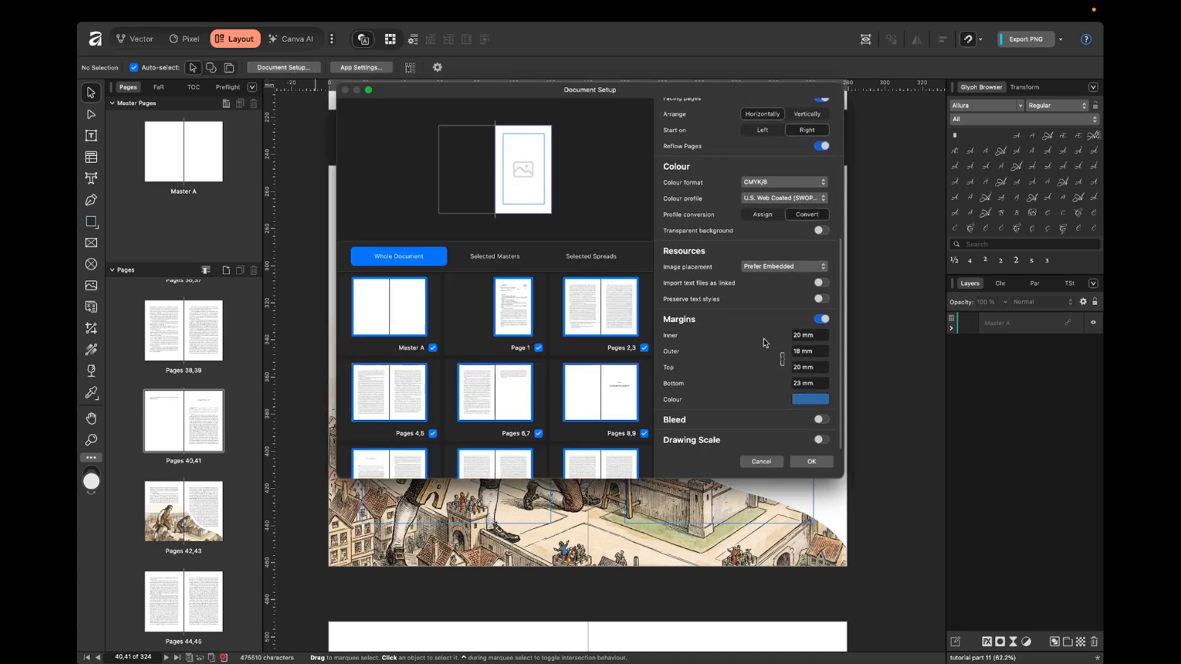
left_click(821, 420)
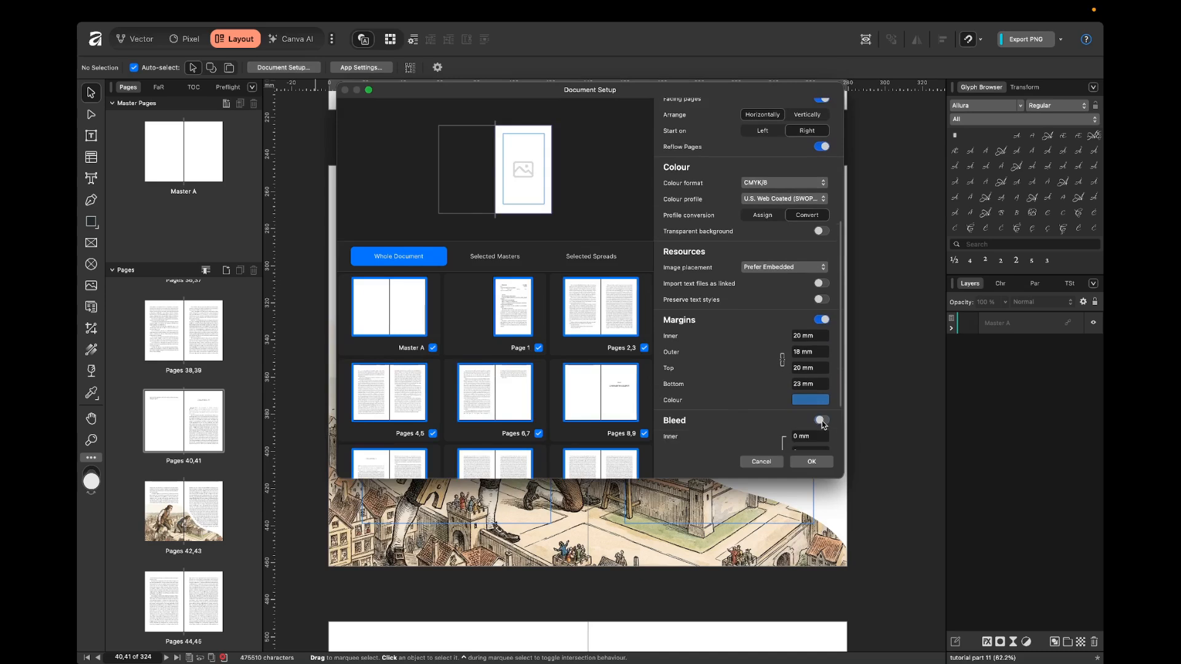
scroll(825, 426, "down", 3)
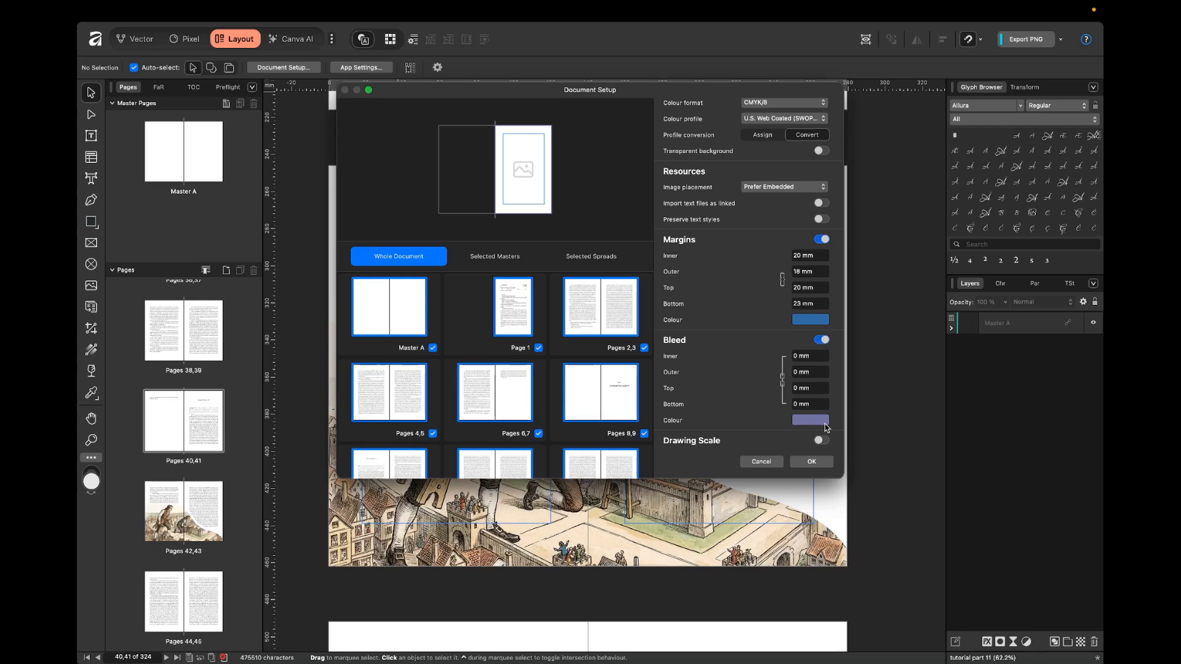
Unlink the bleed values, set the outer, top and bottom bleed to 3,2 mm, and apply the document setup.
left_click(782, 381)
left_click(812, 374)
type("3,2")
key("Return")
left_click(811, 389)
type("3,2")
key("Tab")
type("3,2")
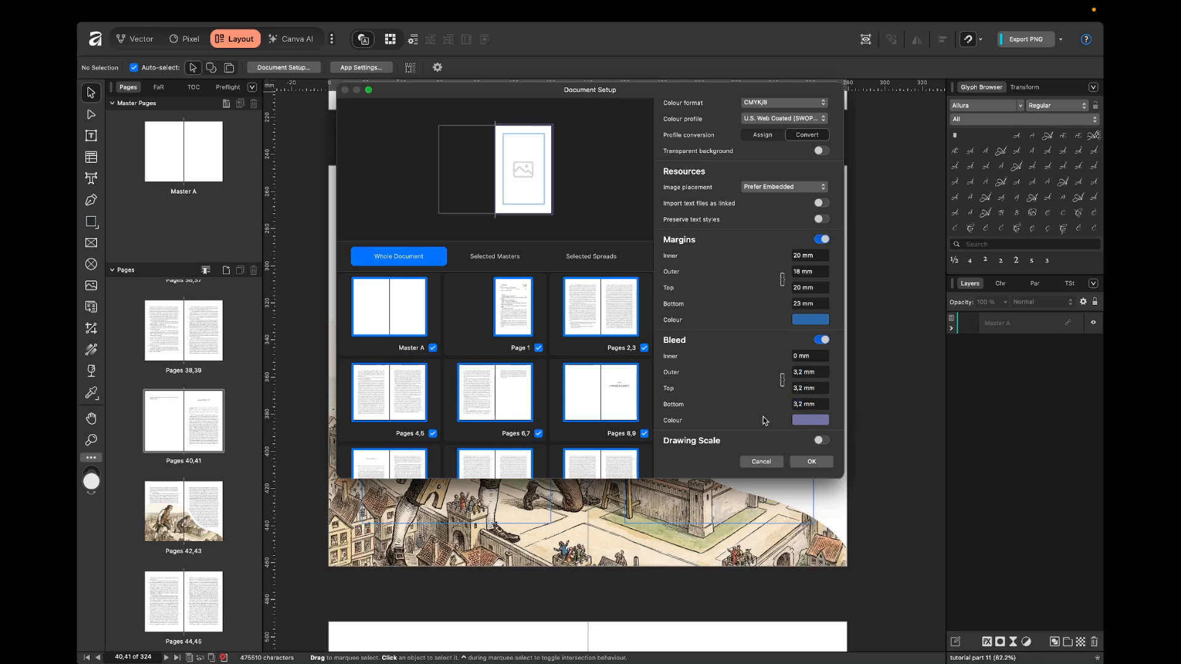
left_click(824, 465)
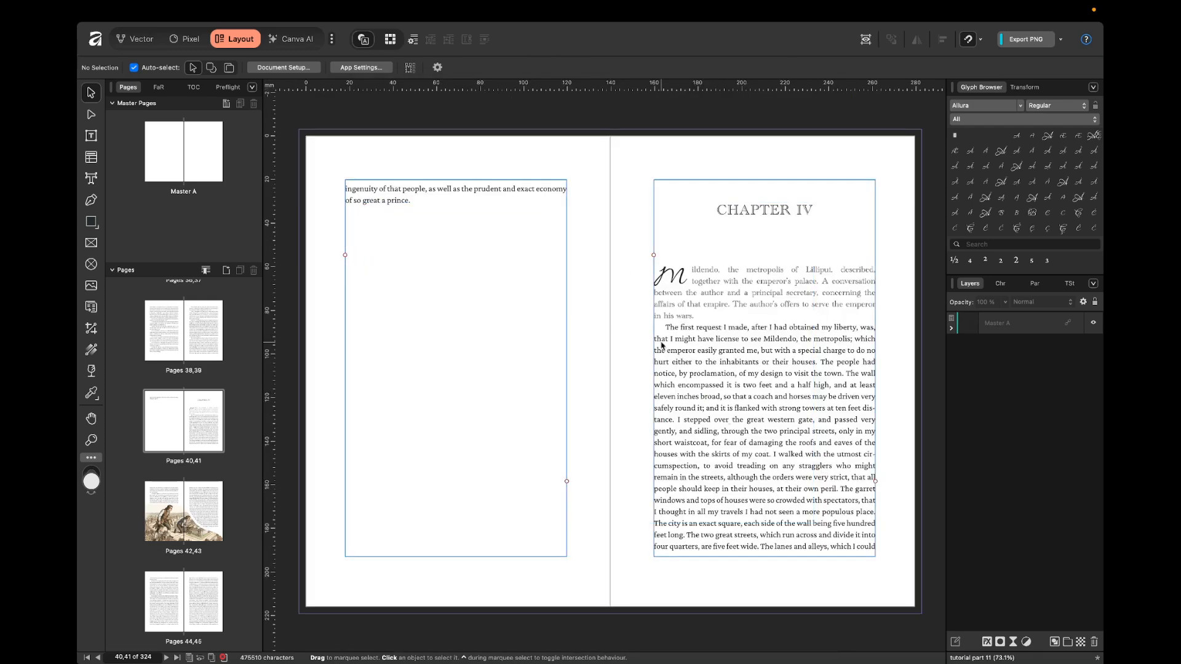
Examine how the illustration on pages 42,43 extends to the bleed line, comparing the spread with and without the preview.
scroll(631, 280, "down", 6)
scroll(632, 281, "down", 10)
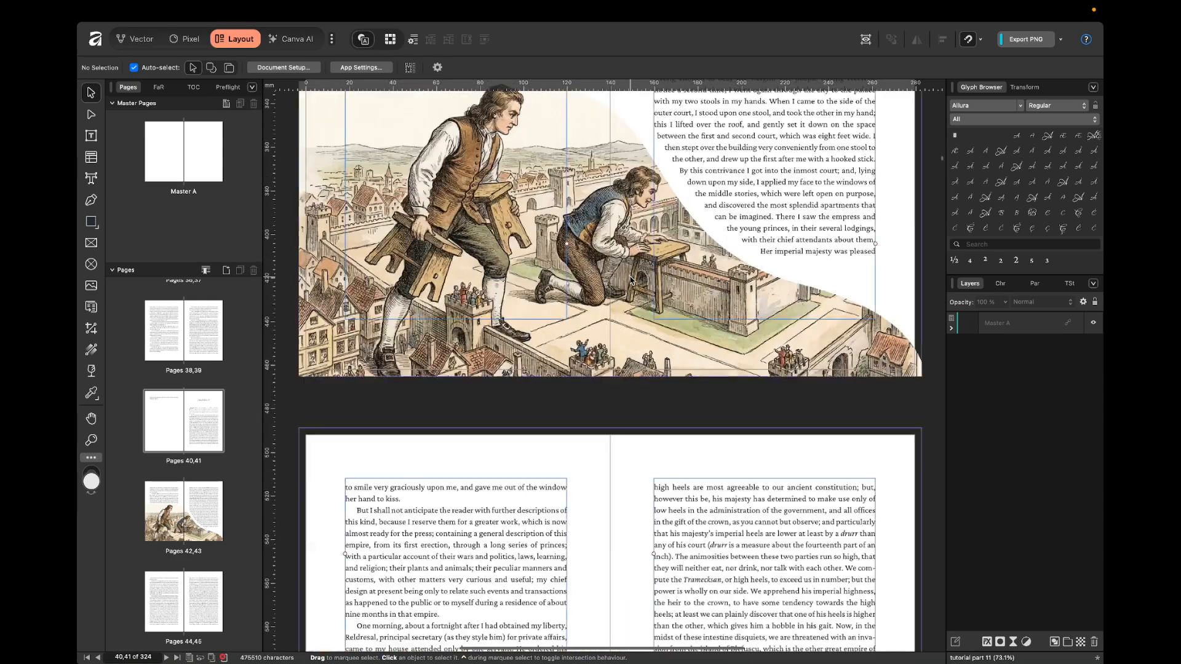
scroll(632, 280, "up", 8)
scroll(288, 183, "up", 5)
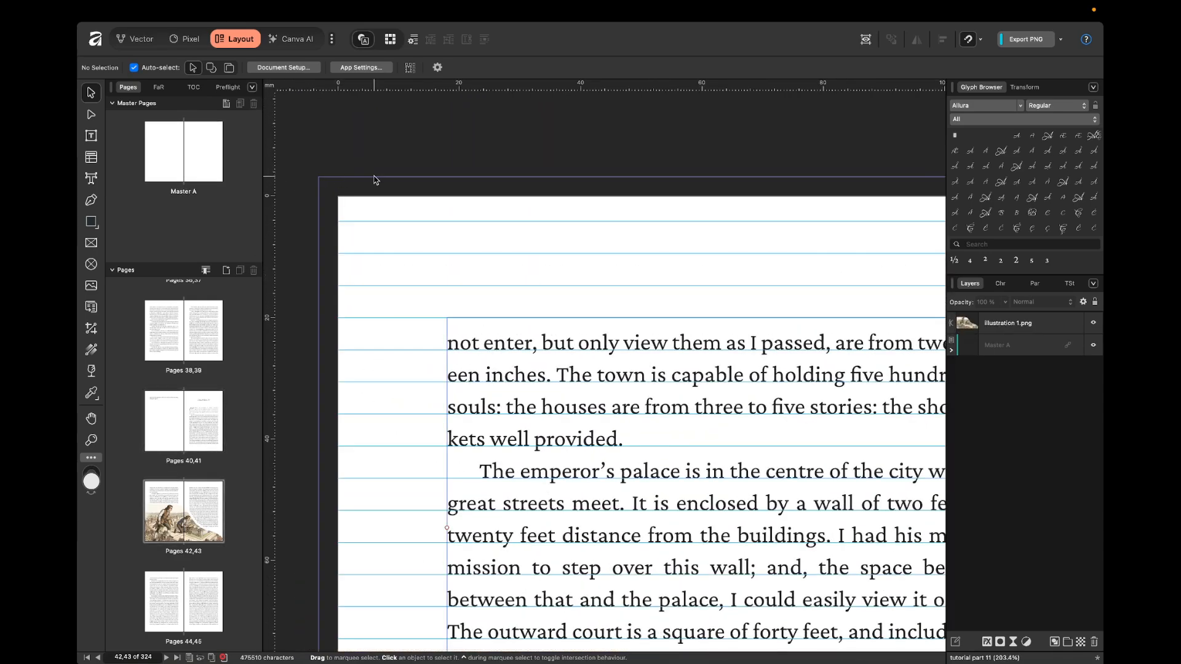
key("super+0")
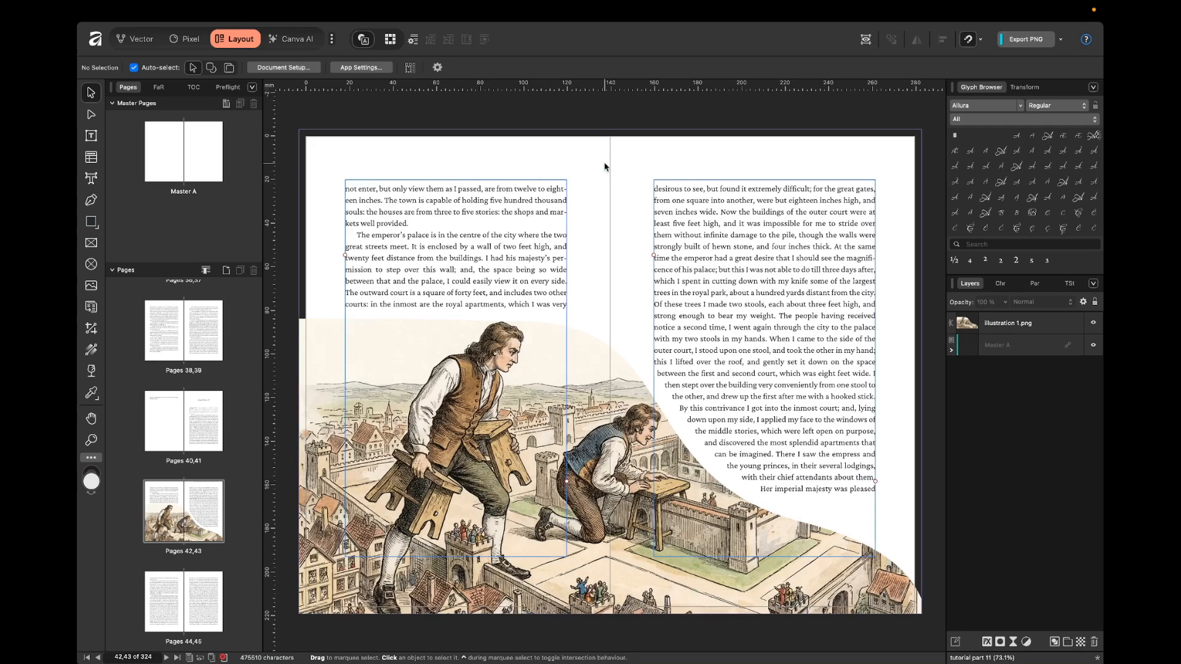
scroll(605, 166, "left", 2)
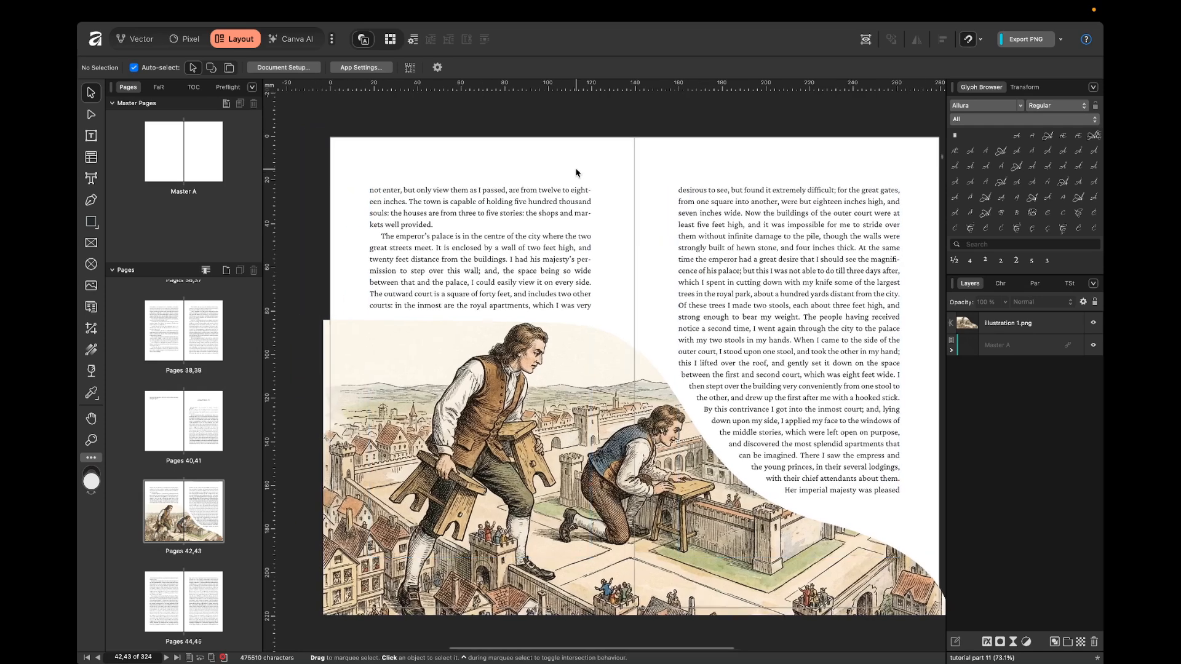
scroll(413, 143, "right", 1)
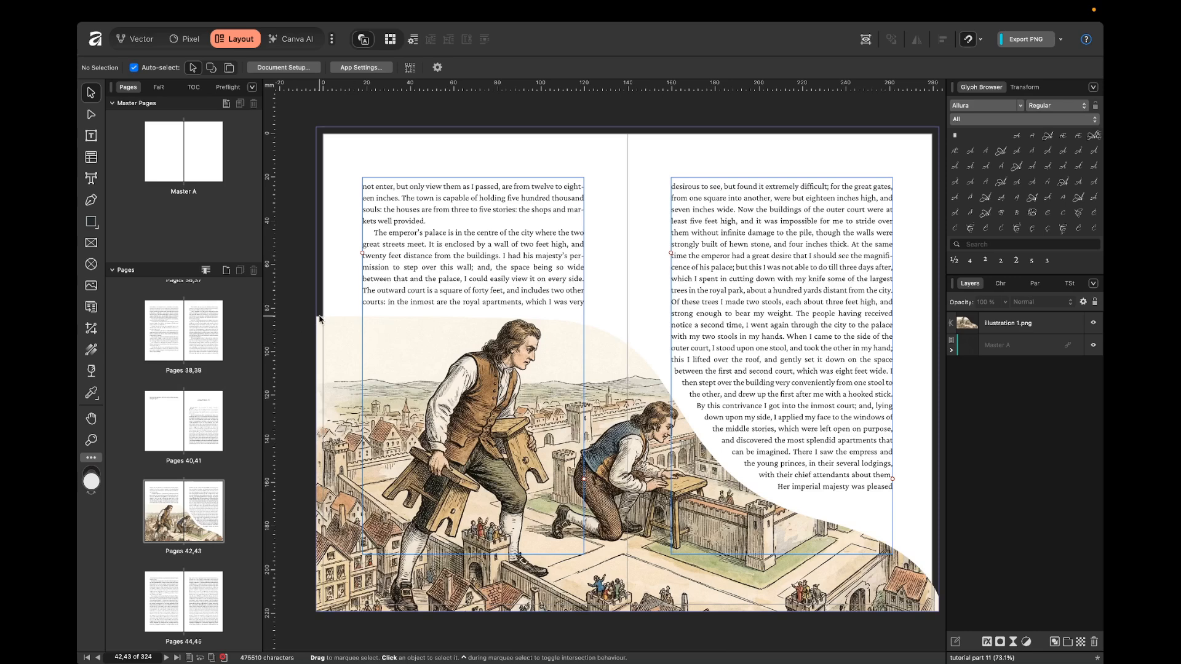
scroll(647, 224, "right", 1)
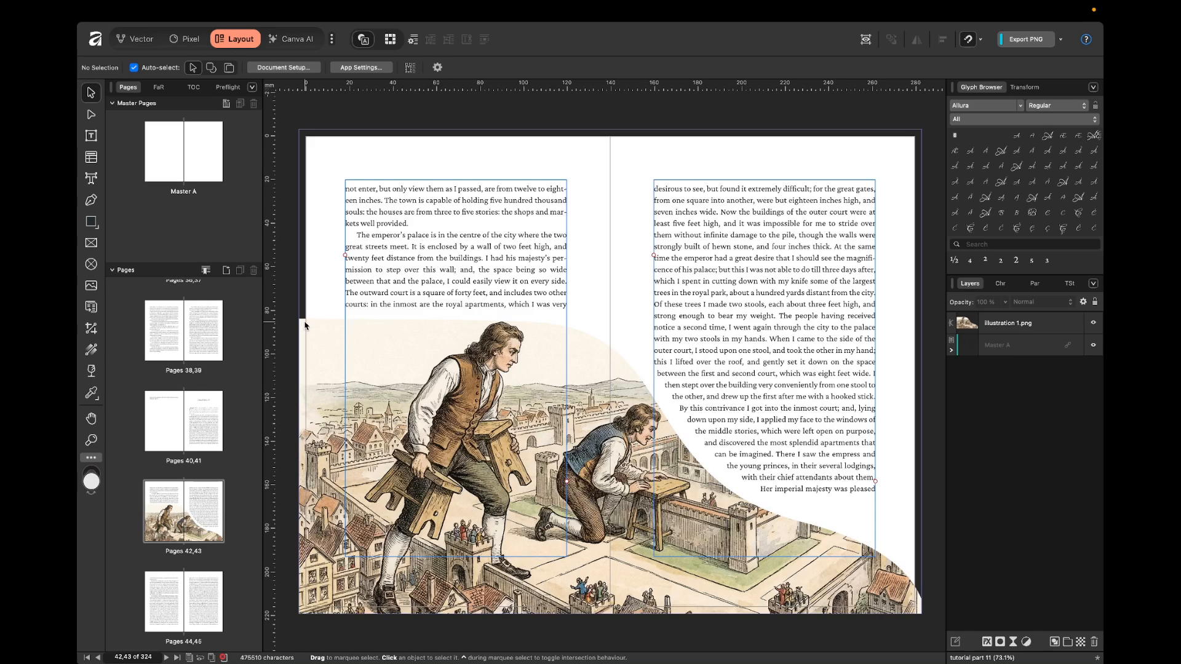
scroll(369, 324, "left", 2)
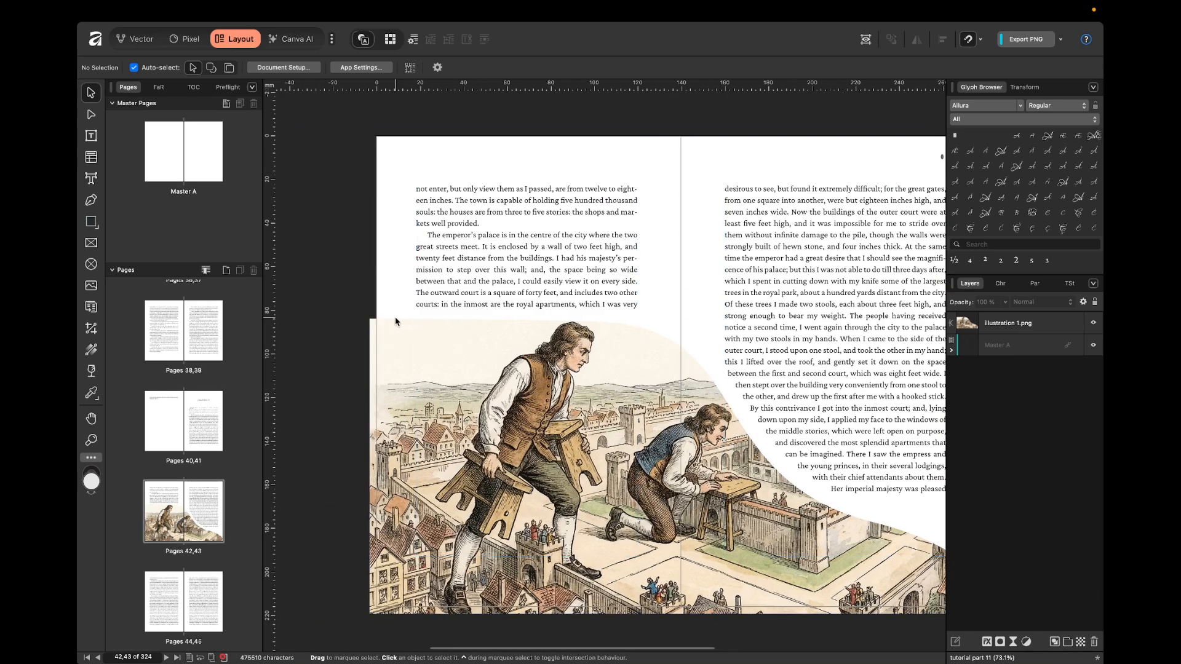
scroll(380, 127, "up", 2)
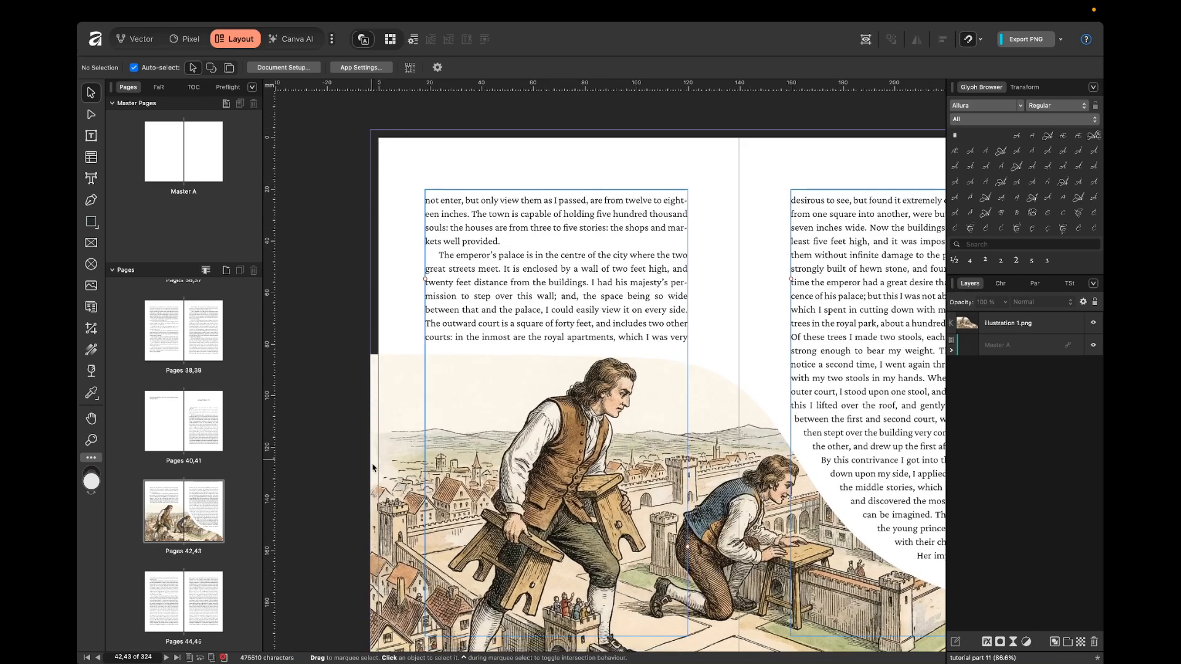
scroll(442, 441, "down", 2)
scroll(443, 440, "right", 1)
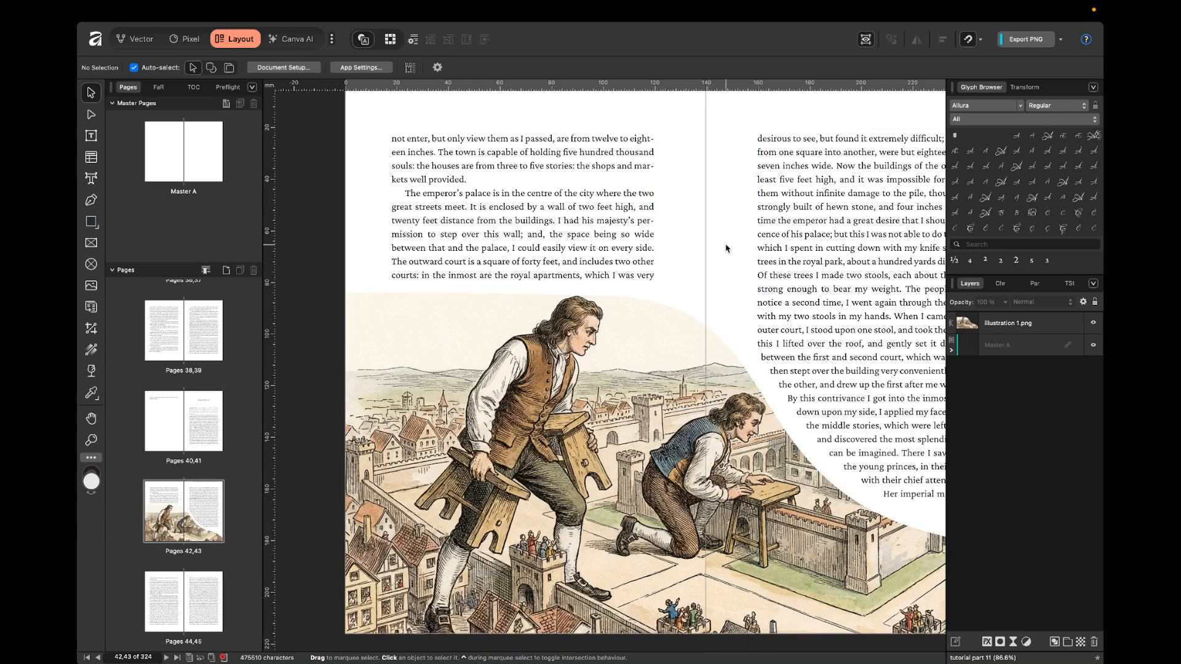
key("super+0")
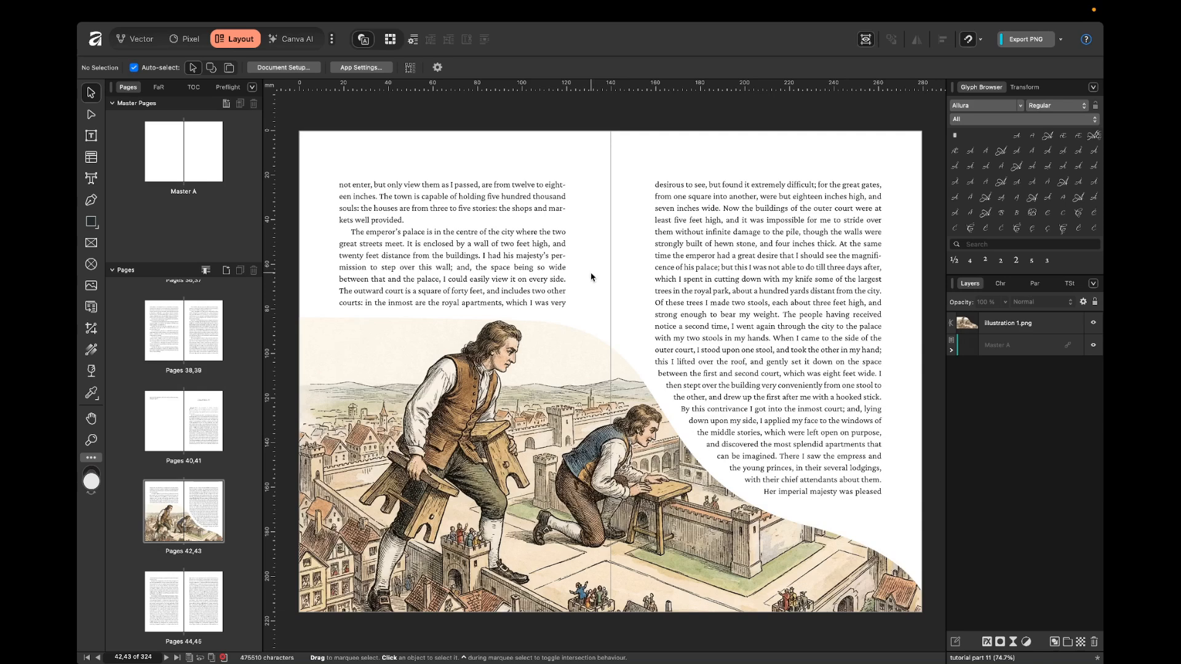
scroll(589, 274, "down", 1)
scroll(558, 350, "down", 1)
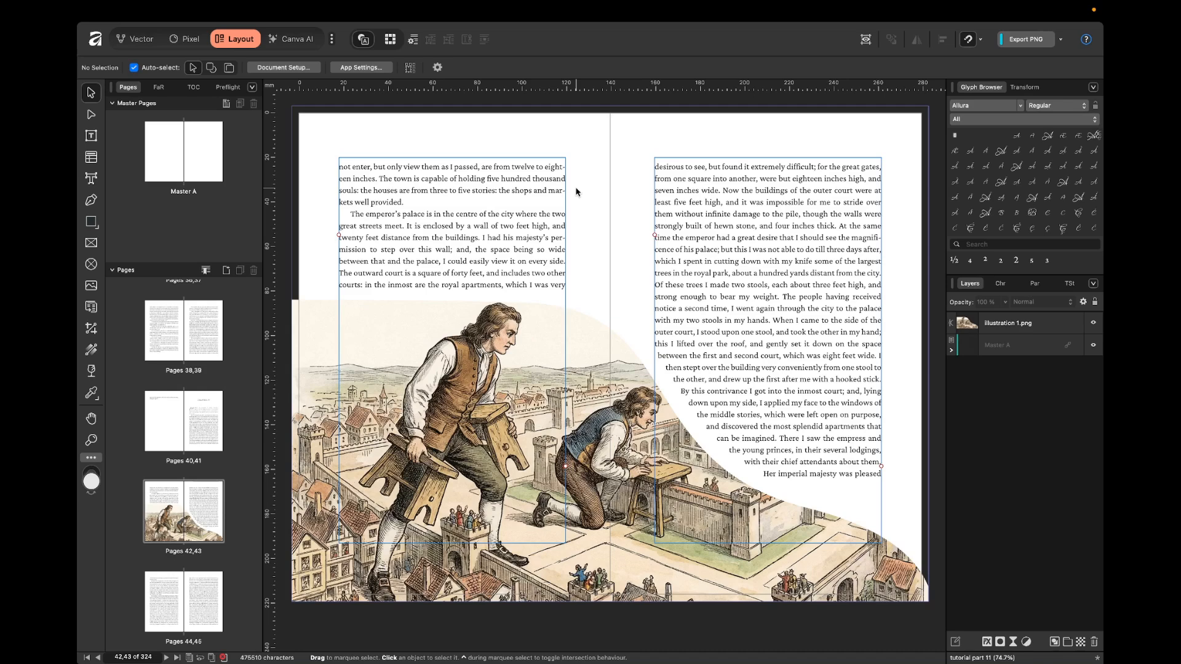
scroll(603, 324, "down", 3)
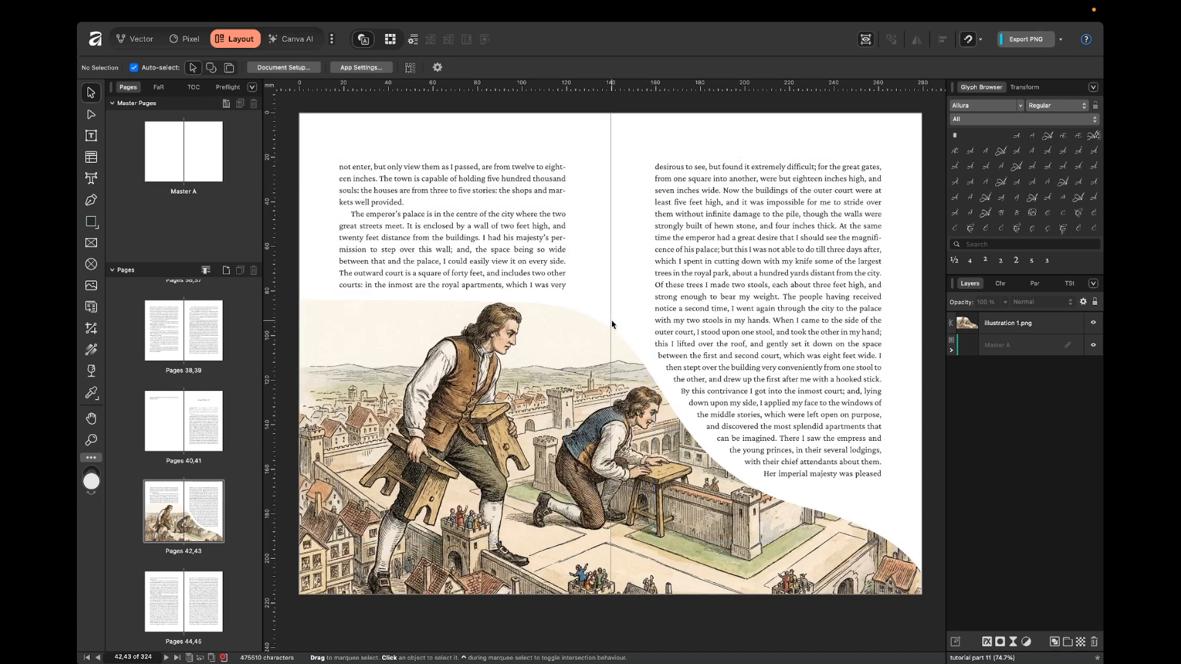
Delete the curved illustration from the spread on pages 42,43.
left_click(612, 317)
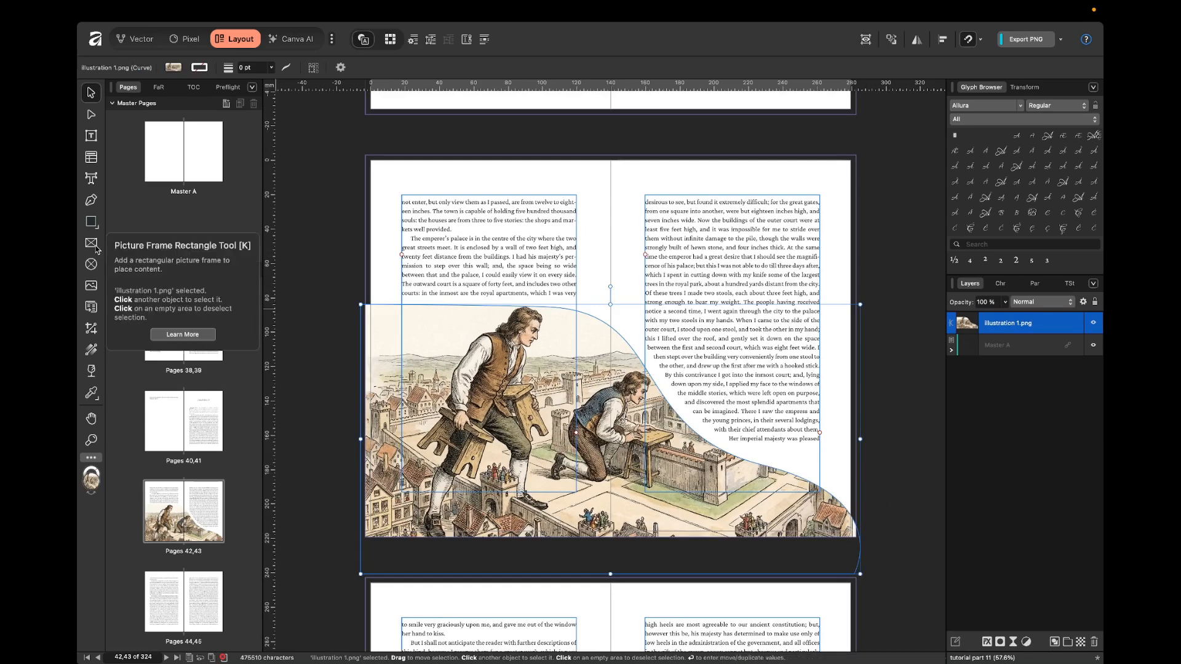
left_click(601, 245)
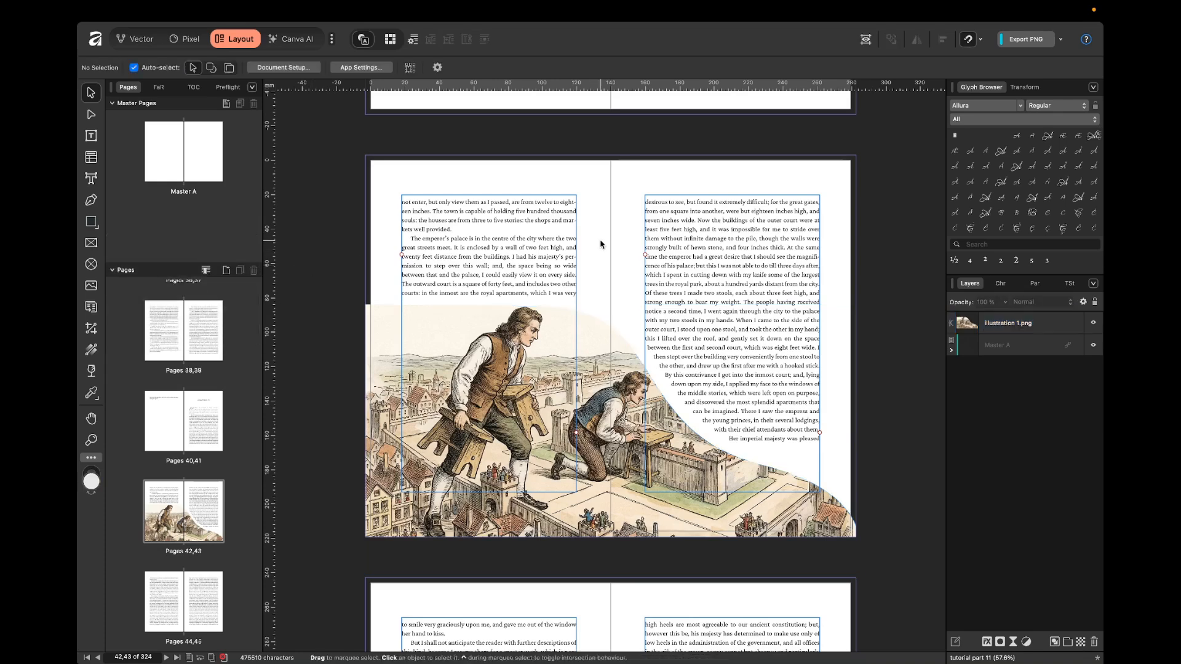
left_click(595, 319)
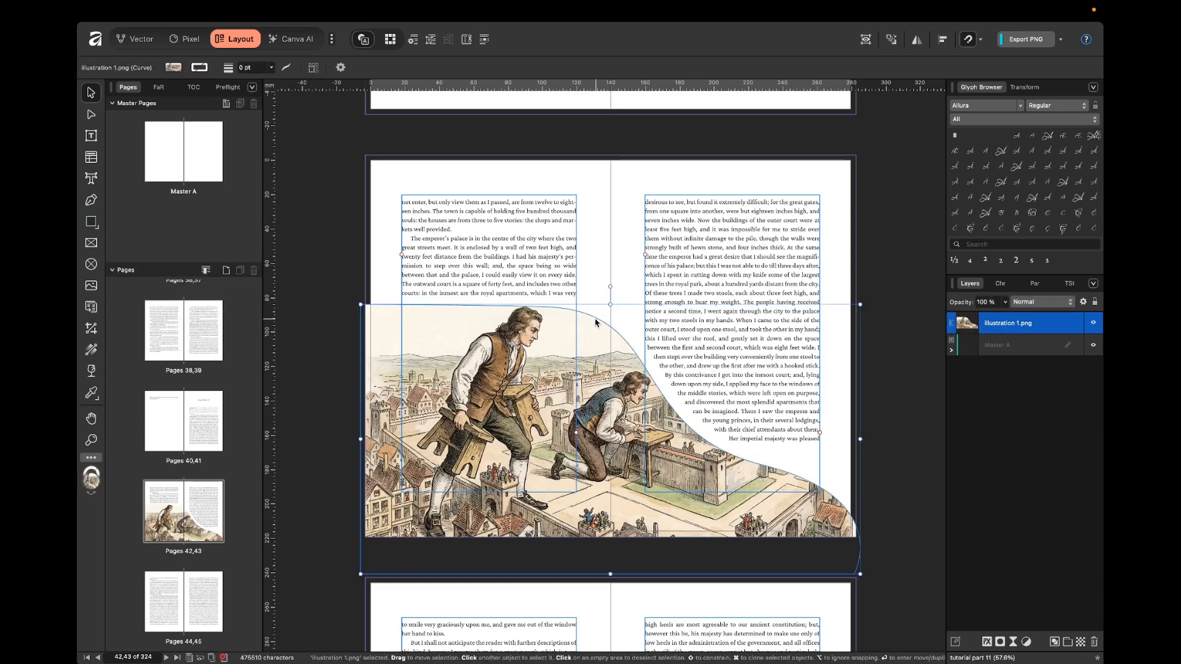
key("Delete")
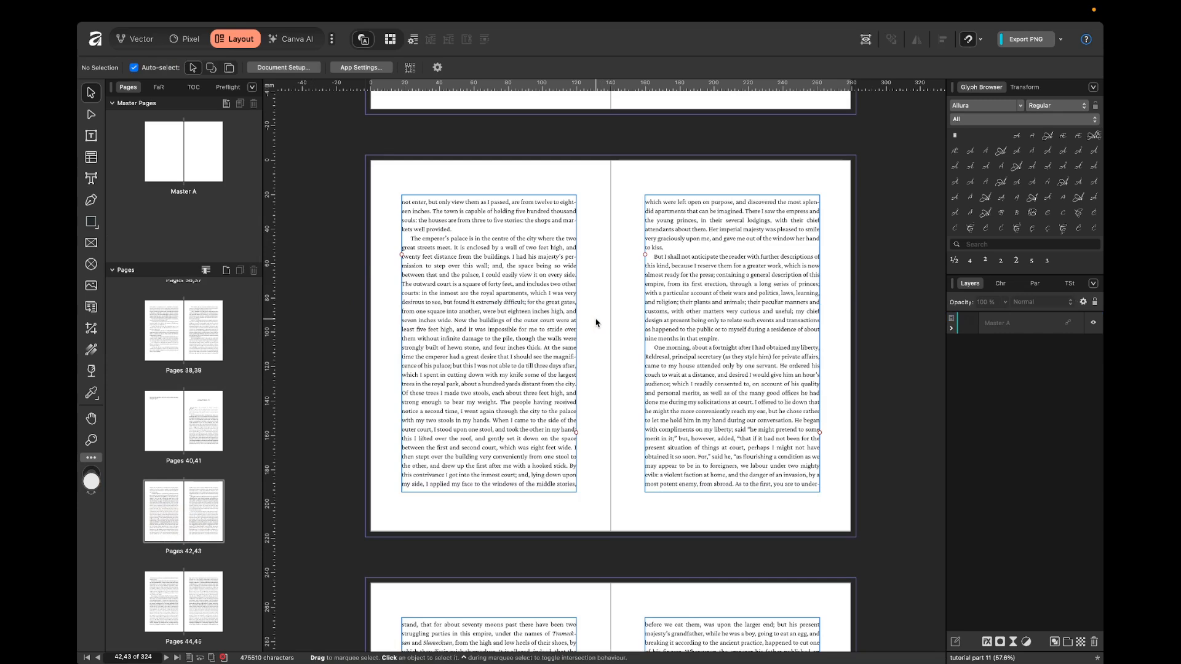
Place illustration 2.png from the part 11 folder in Finder onto the spread on pages 42,43.
scroll(596, 322, "up", 3)
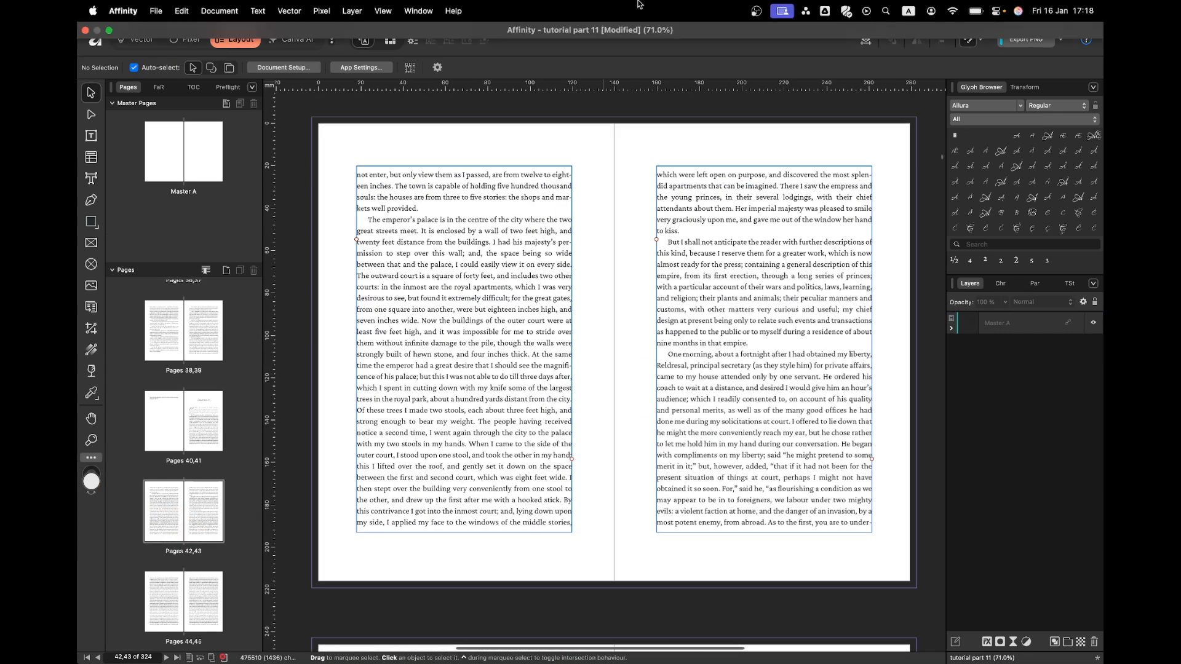
key("ctrl+Left")
left_click(355, 125)
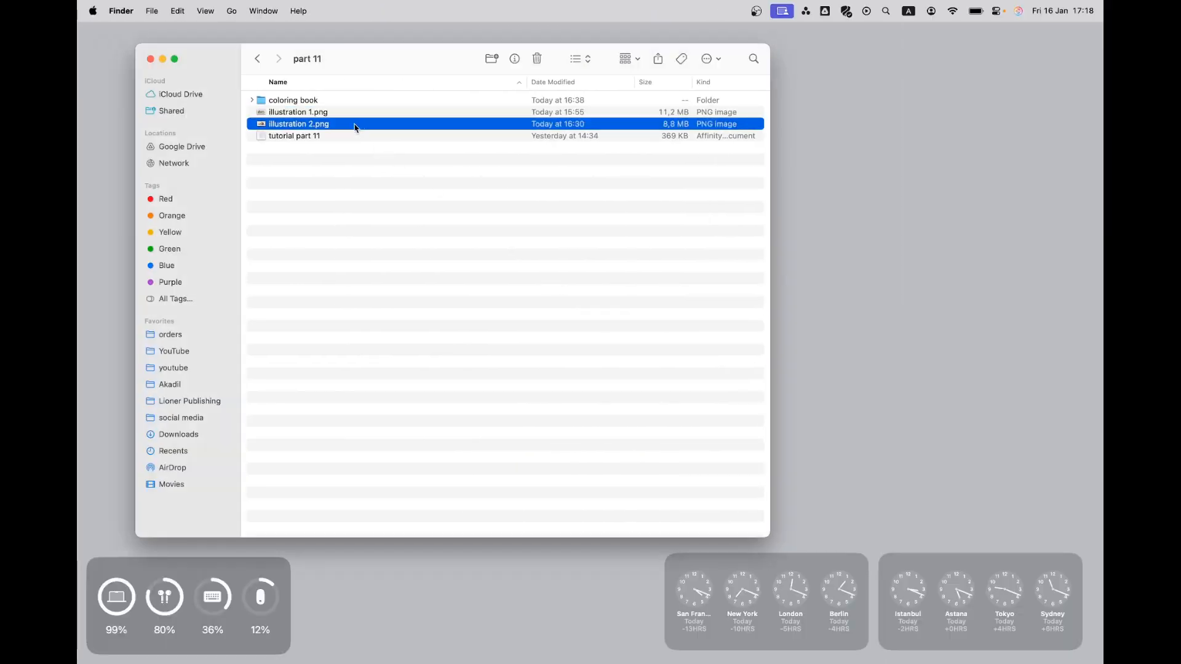
left_click_drag(311, 129, 608, 320)
key("ctrl+Right")
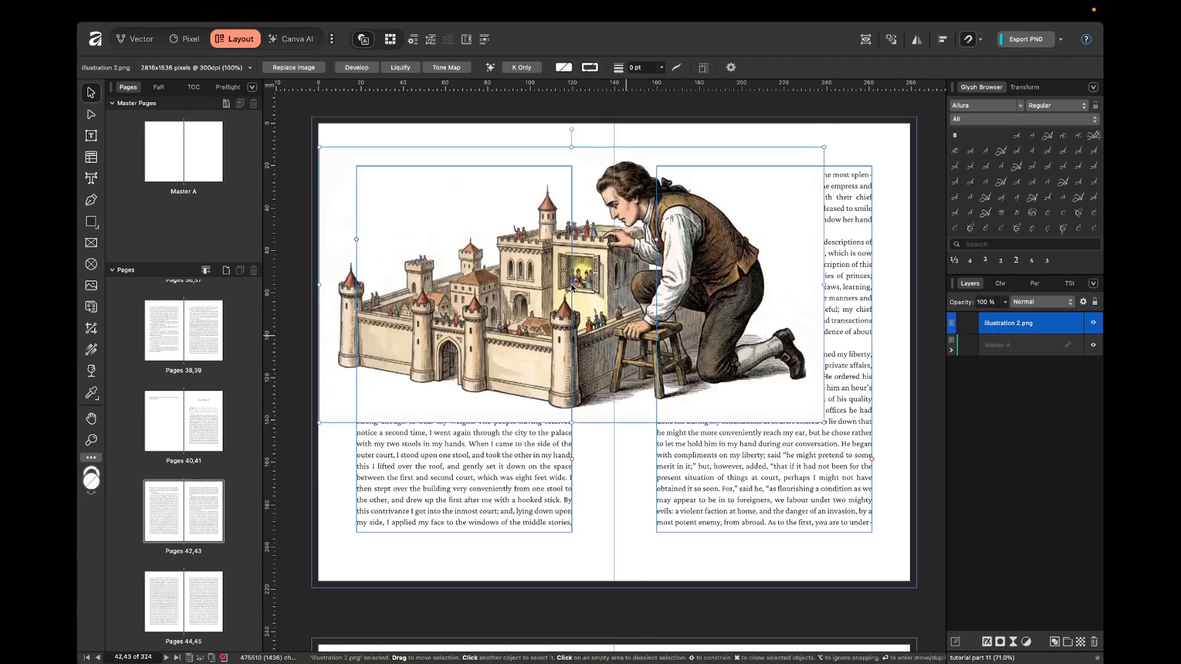
Move the castle illustration lower on the spread and scale it down proportionally to 87%.
left_click_drag(739, 220, 731, 266)
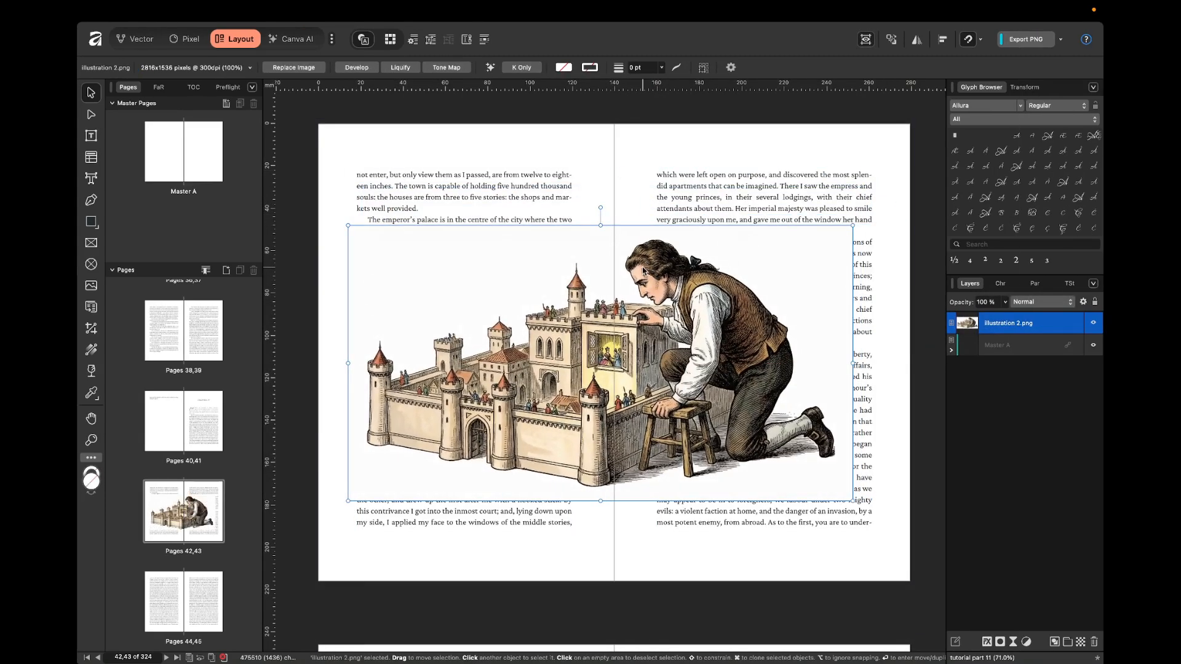
left_click(629, 193)
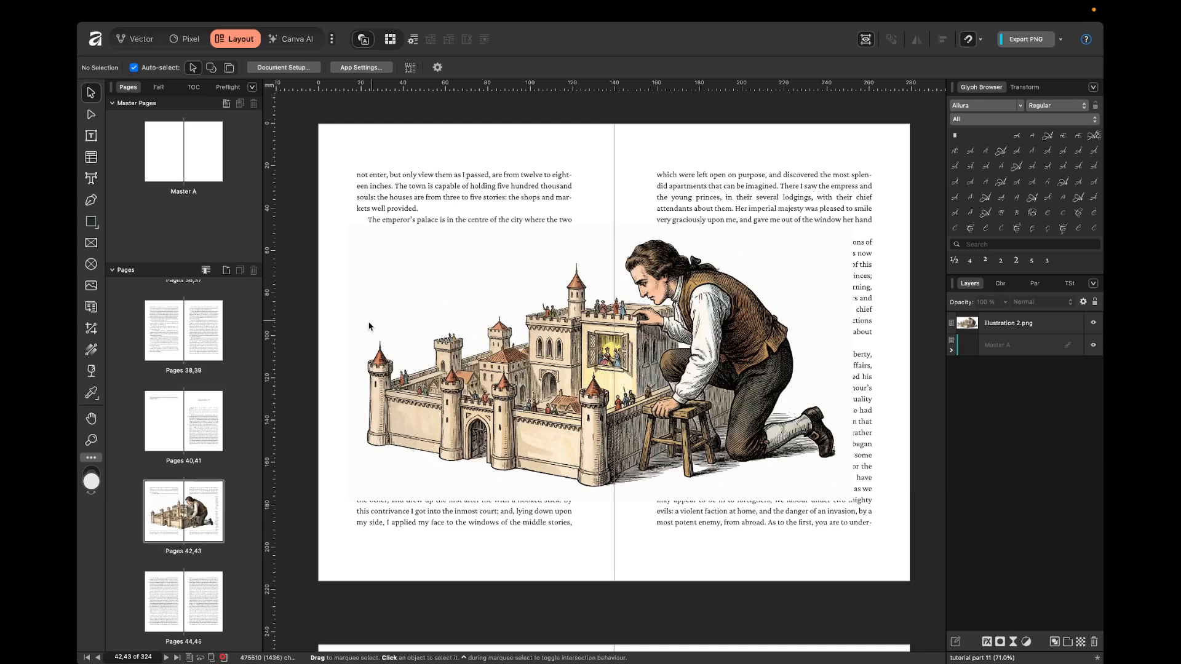
left_click(473, 243)
left_click_drag(348, 226, 402, 287)
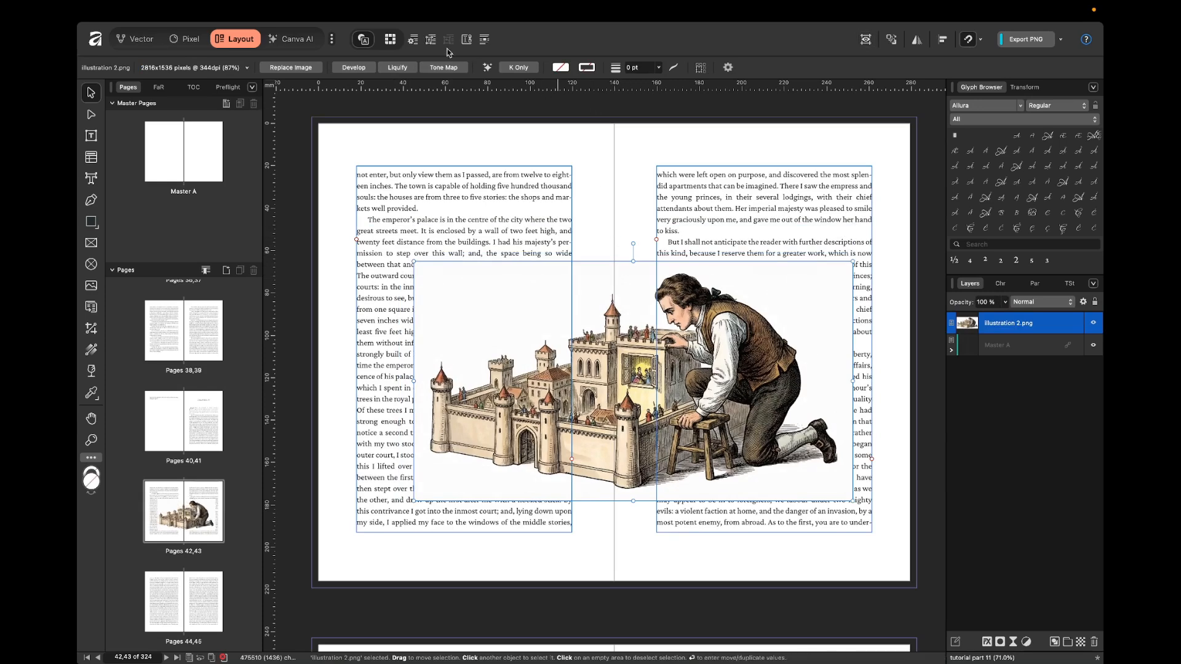
Set the castle illustration's text wrap style to Tight and close the text wrap settings.
left_click(413, 40)
left_click(884, 284)
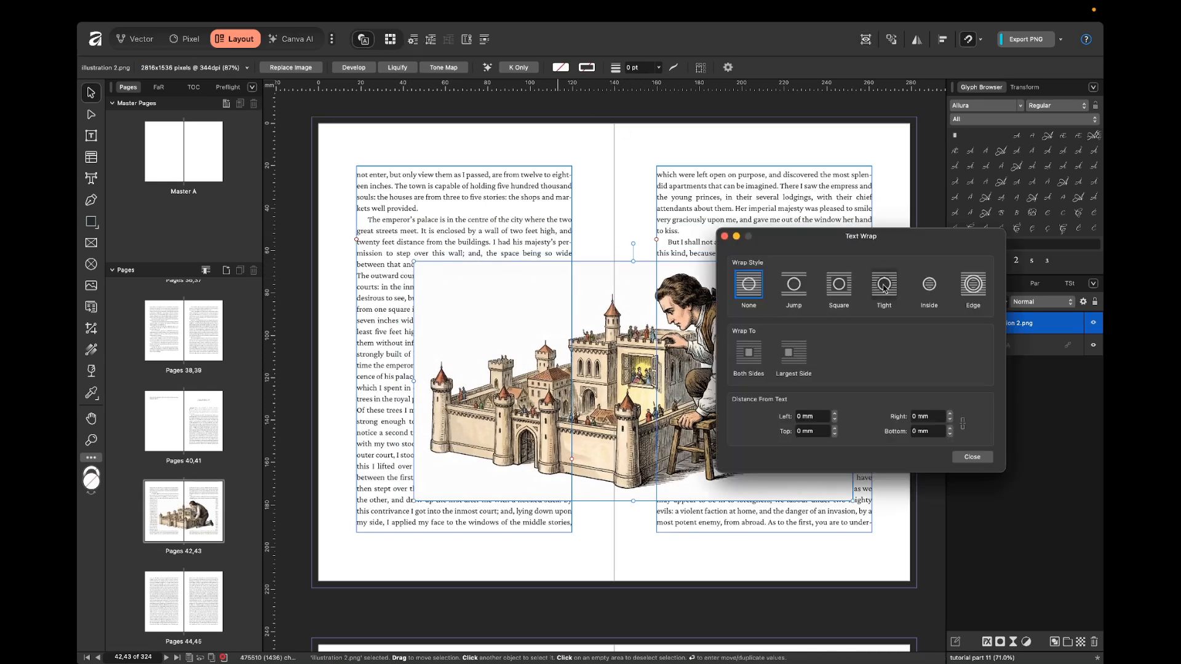
left_click(972, 457)
left_click(584, 203)
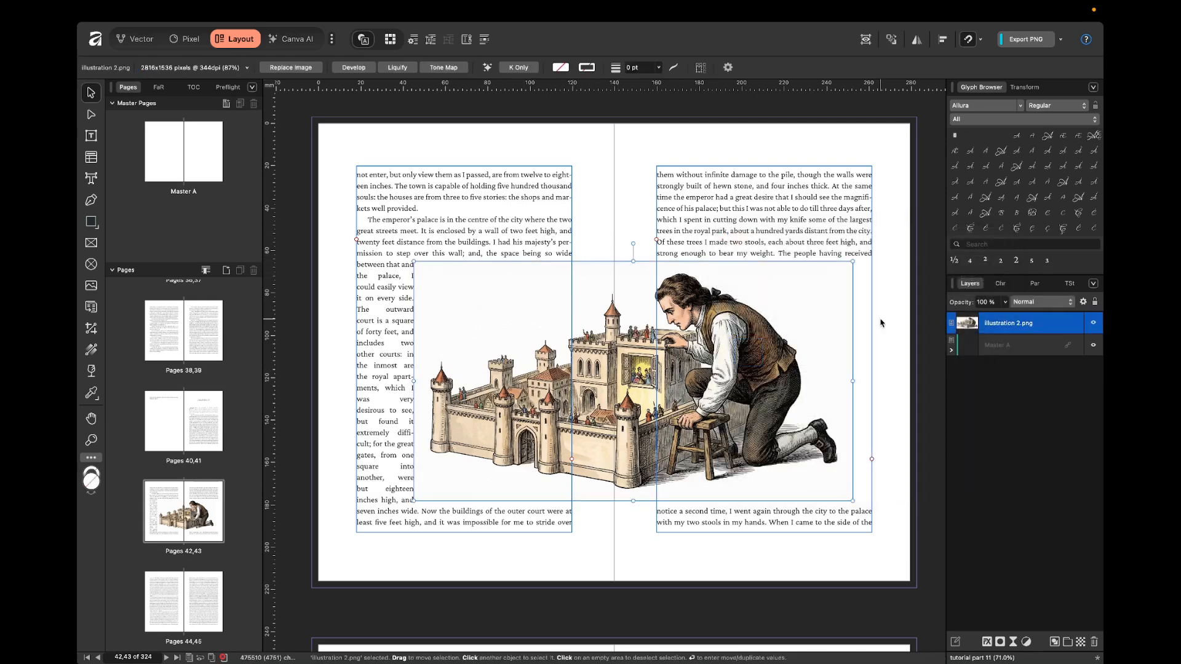
Move the castle illustration toward the lower right of the spread and pull its wrap outline's upper-left corner down to the castle.
left_click_drag(667, 345, 698, 402)
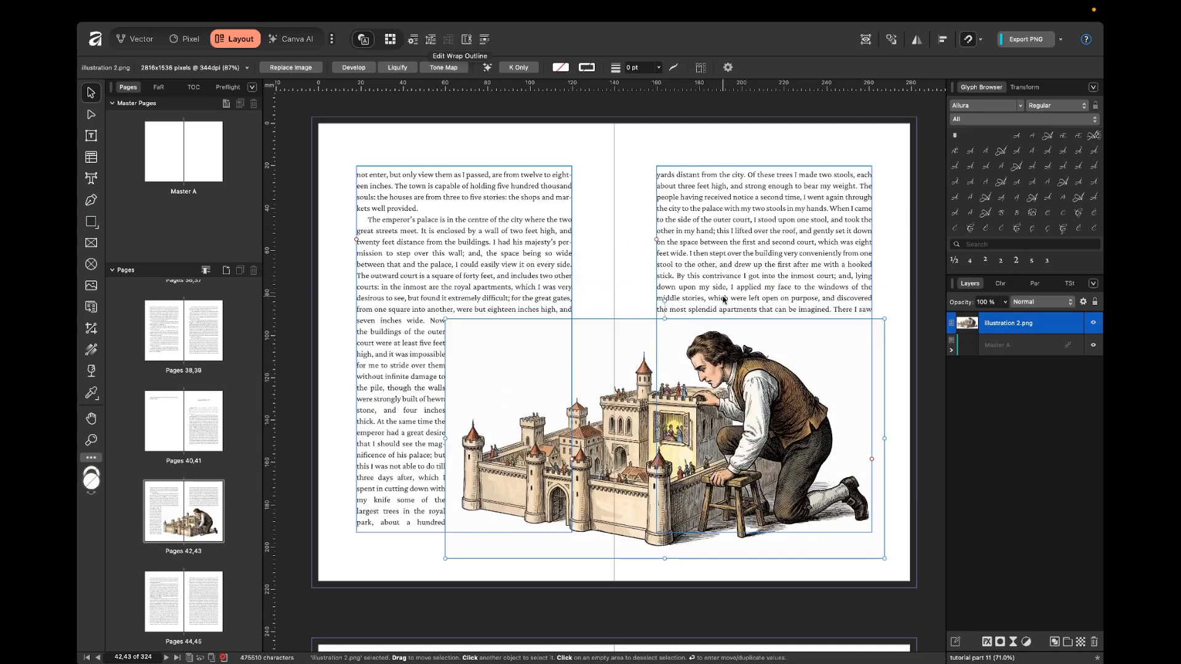
left_click(430, 40)
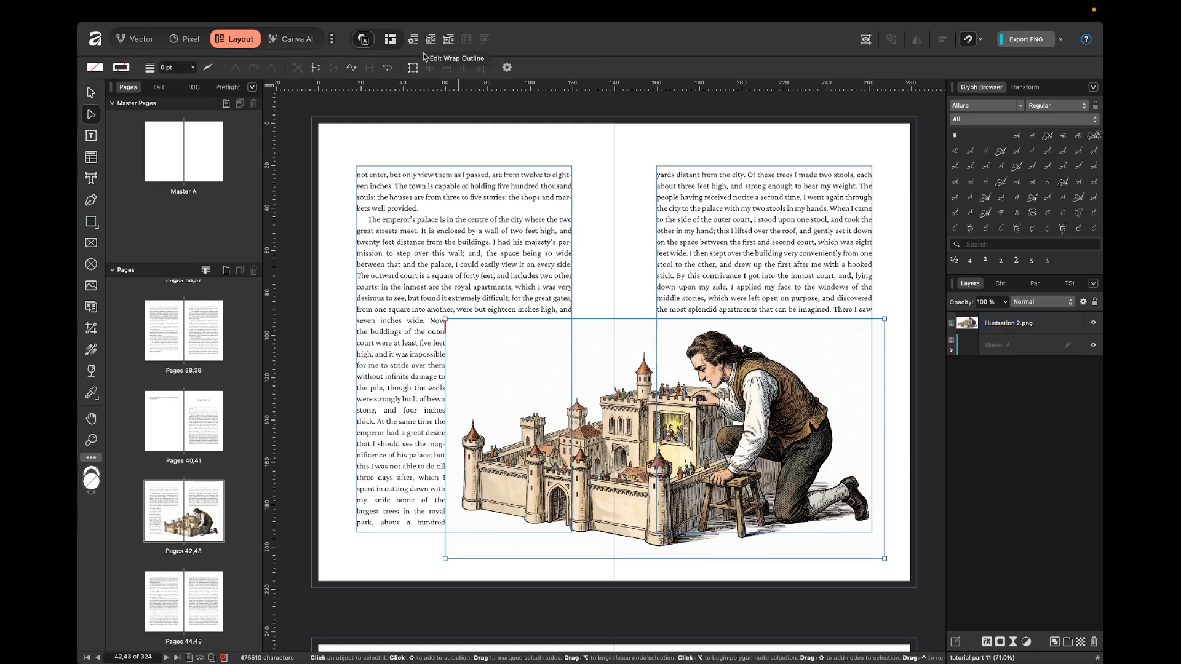
left_click_drag(444, 319, 463, 397)
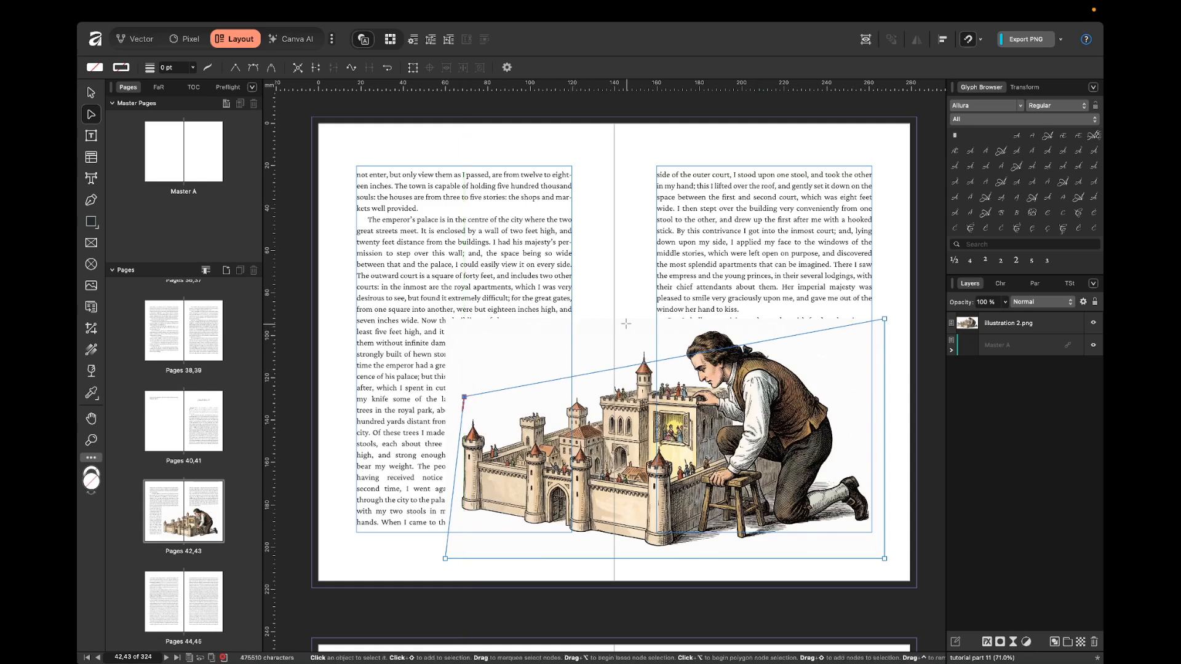
Move the illustration 2.png layer below Master A and lower the wrap outline's upper-left corner to sit just above the castle's leftmost tower.
key("v")
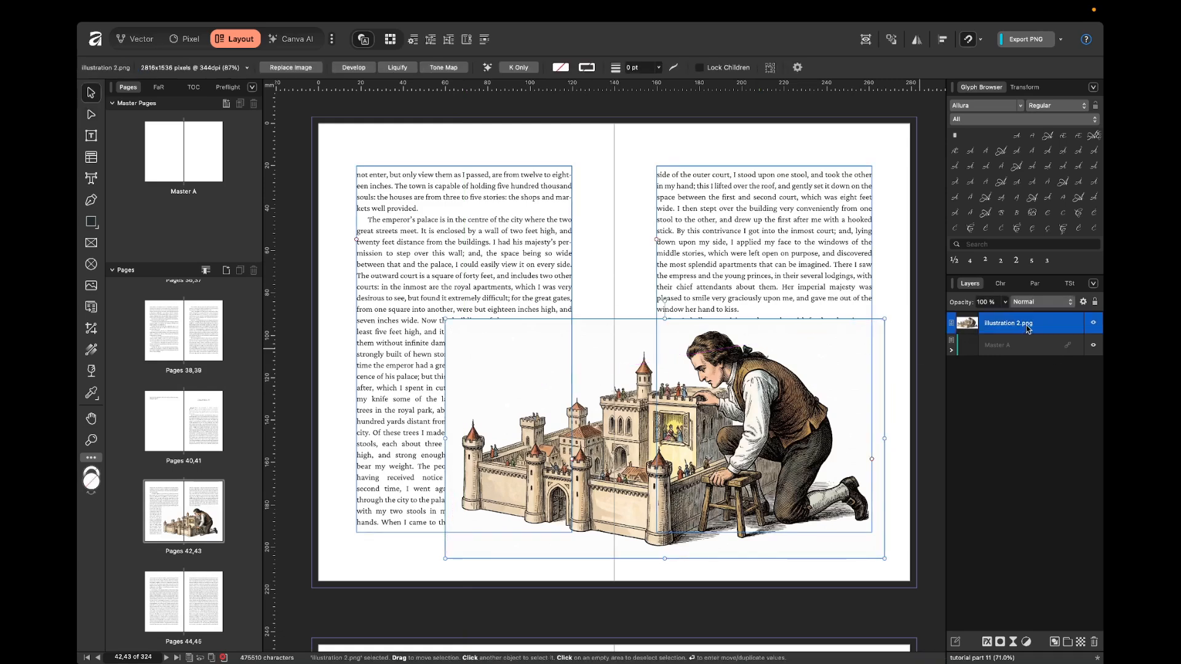
left_click_drag(1027, 329, 1024, 369)
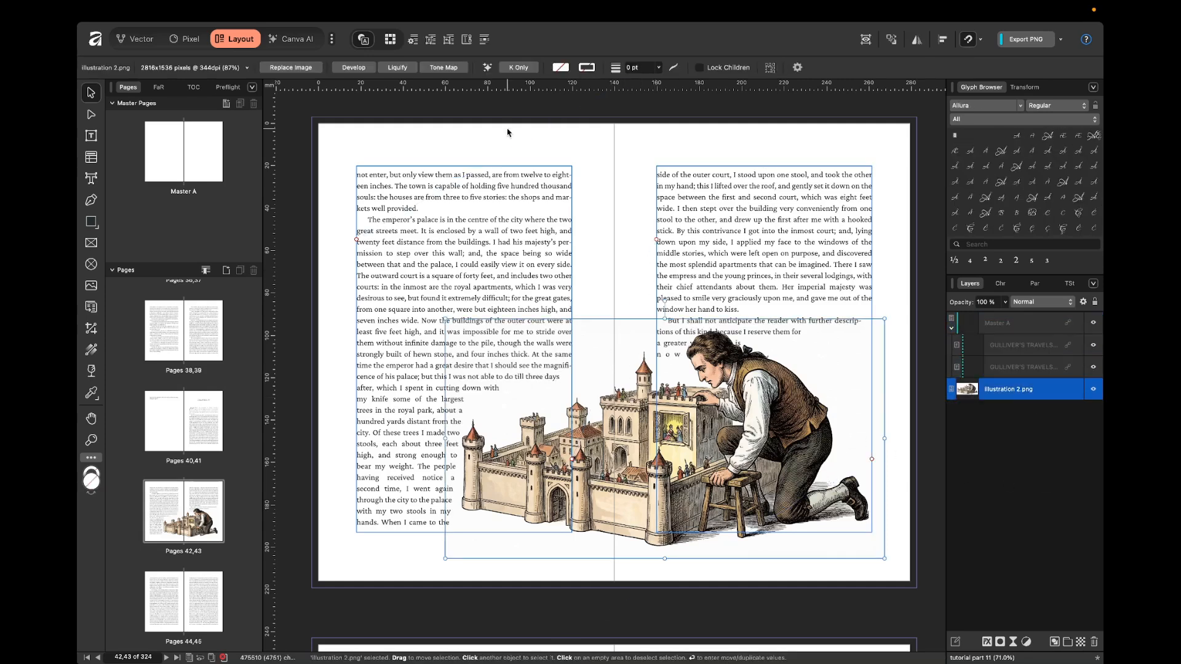
left_click(433, 43)
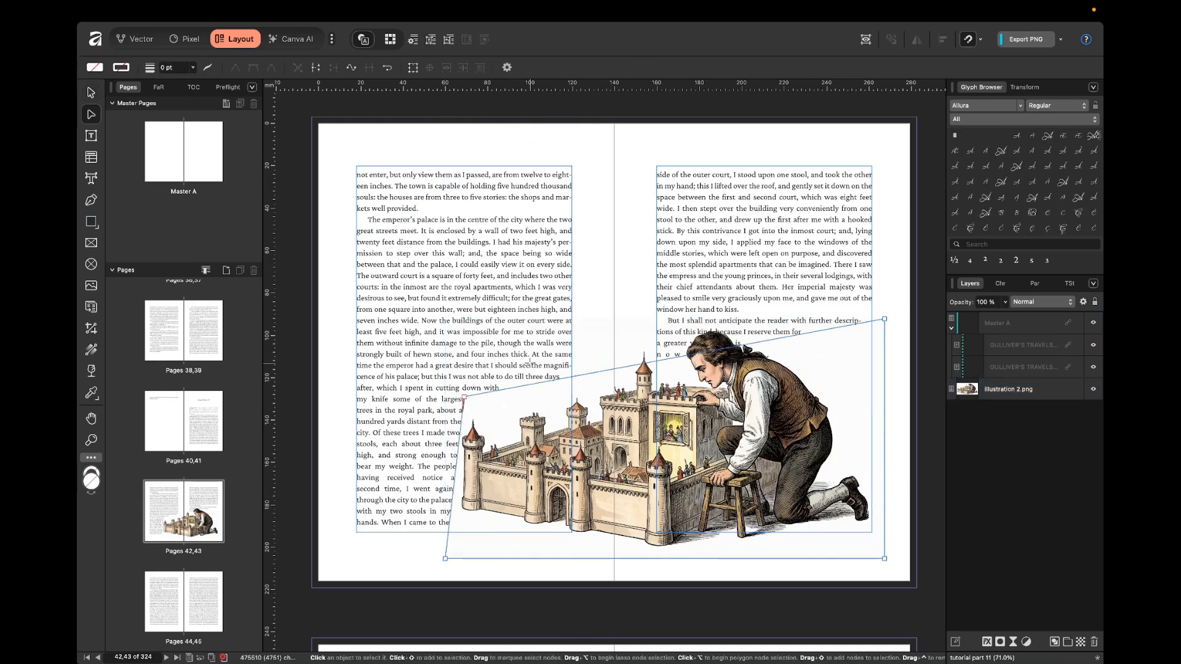
left_click_drag(464, 398, 458, 412)
Reshape the wrap outline's upper edge with one node above the castle towers and another where the facing page's text column begins.
scroll(510, 423, "up", 3)
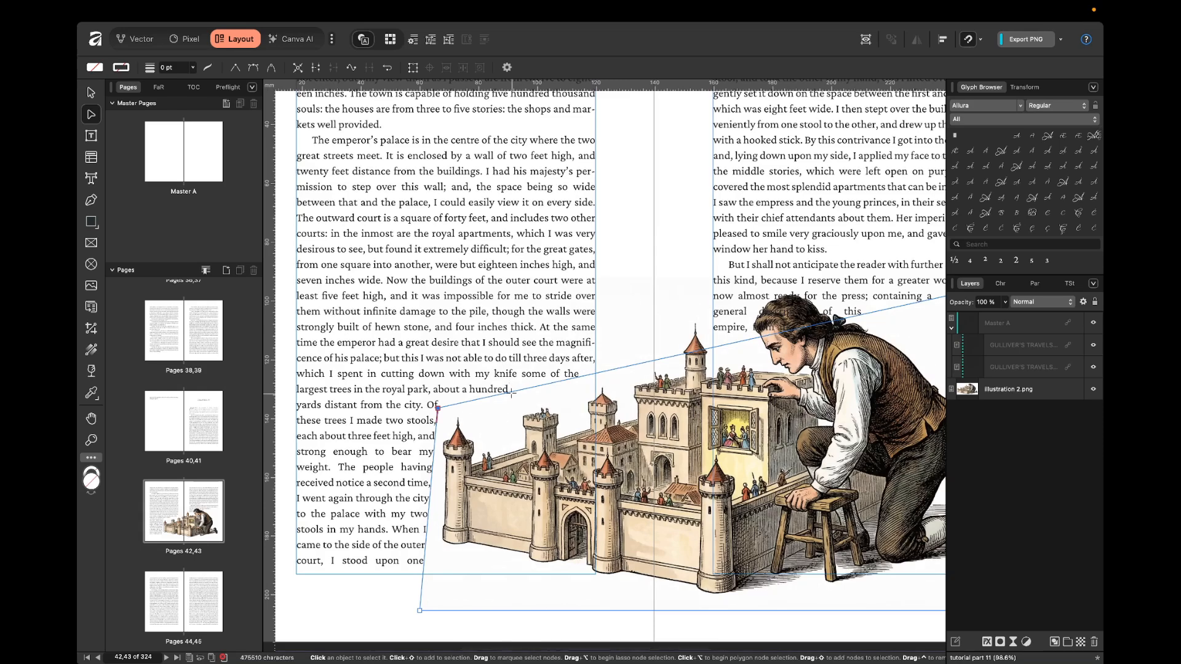
left_click(514, 391)
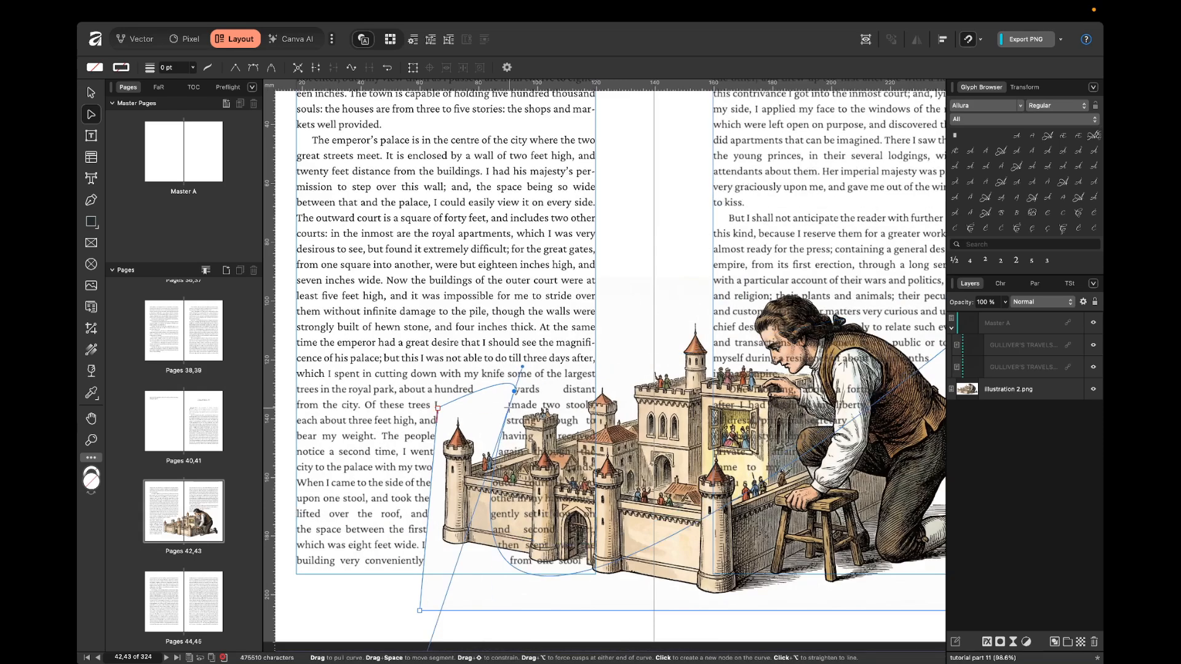
left_click_drag(514, 391, 527, 401)
scroll(611, 360, "right", 5)
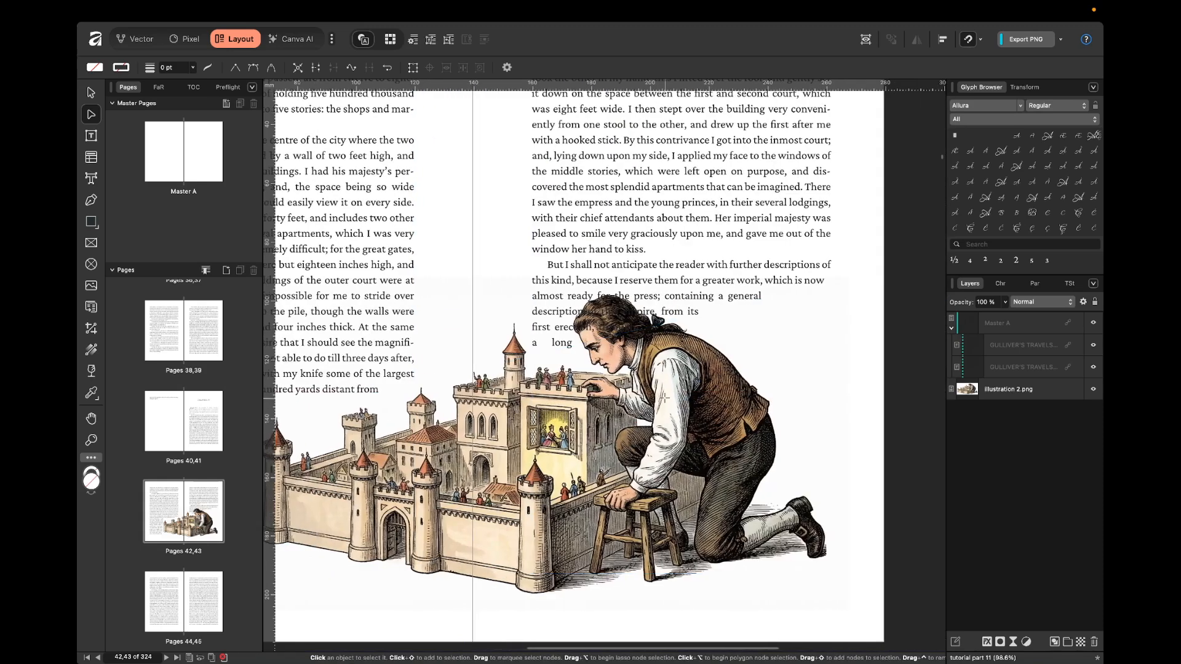
left_click_drag(608, 346, 571, 284)
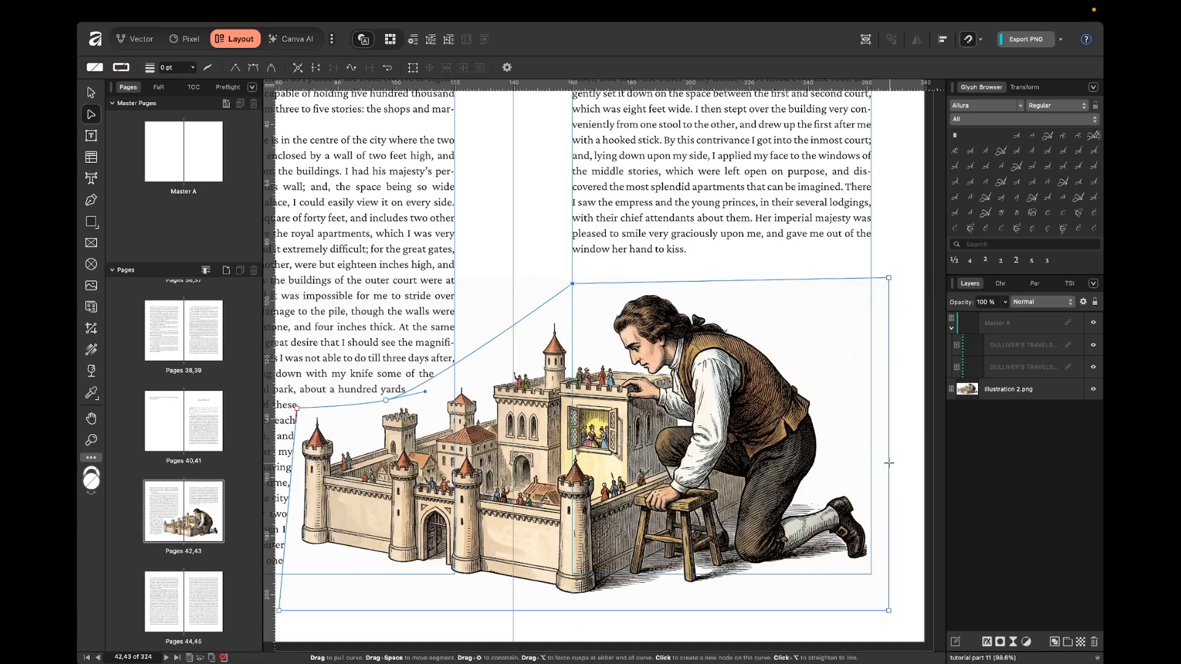
Curve the wrap outline over the kneeling man's head with an added node and pull its upper-right corner in to his back.
left_click(760, 280)
left_click_drag(760, 280, 721, 289)
left_click_drag(890, 280, 795, 346)
left_click_drag(722, 289, 661, 284)
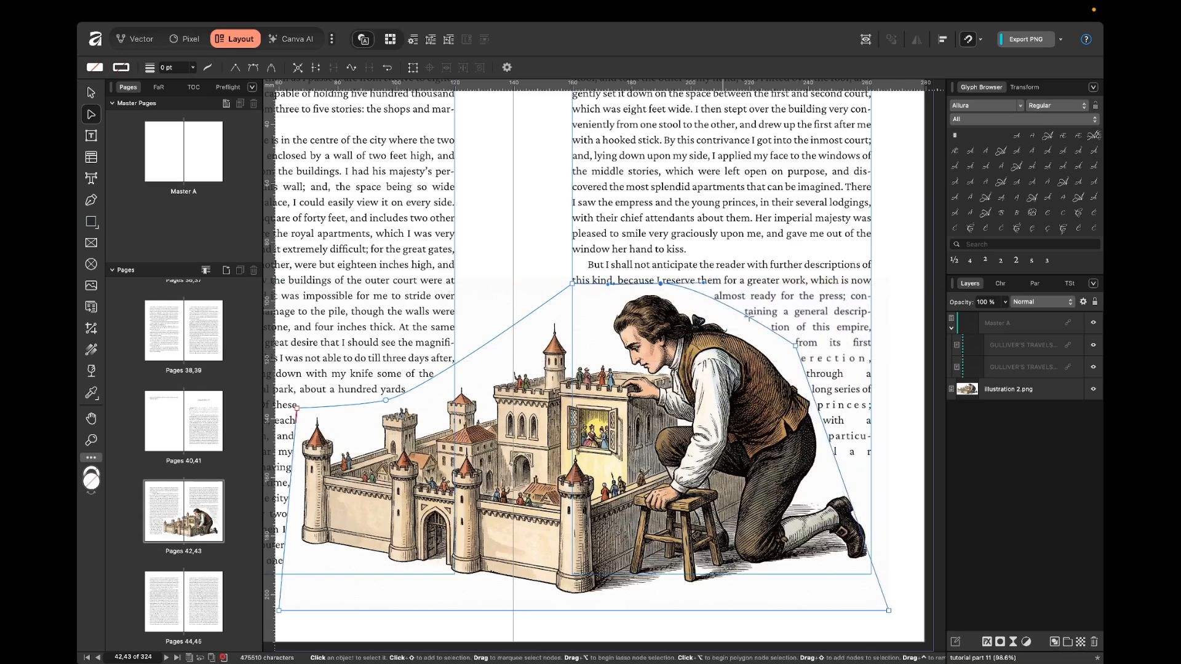
left_click_drag(794, 346, 777, 347)
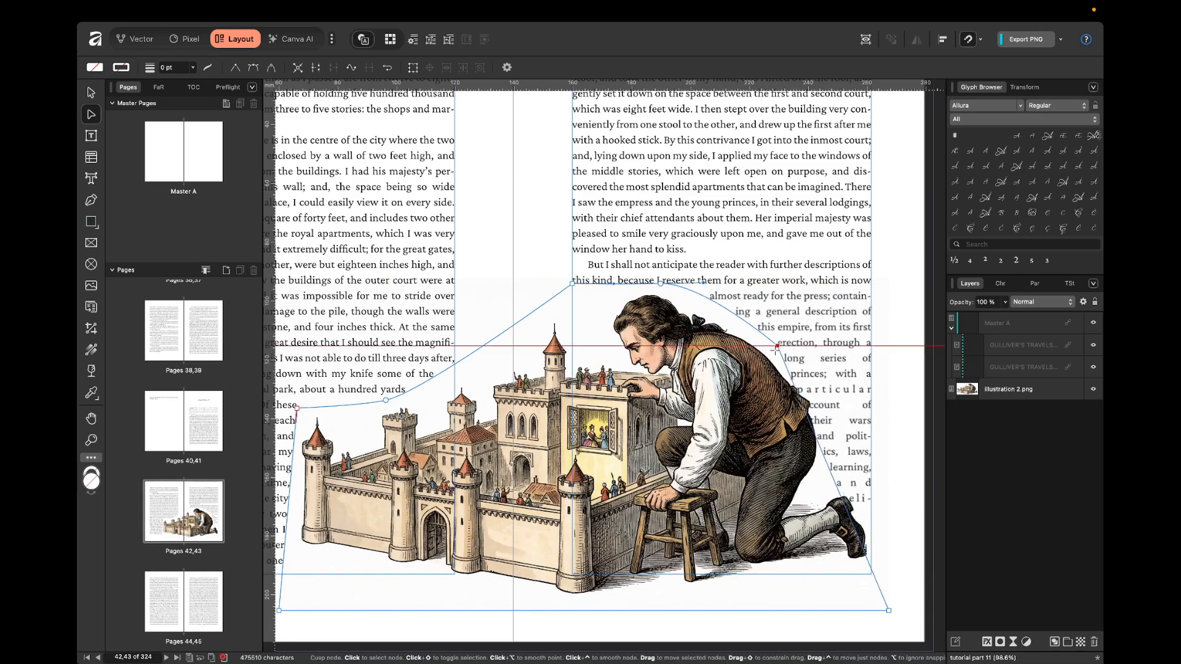
Bend the wrap outline's right side along the man's back and lower leg, then finish editing it and view the whole spread.
left_click_drag(821, 455, 822, 407)
left_click(872, 557)
left_click_drag(872, 557, 870, 516)
left_click(899, 483)
key("v")
key("super+0")
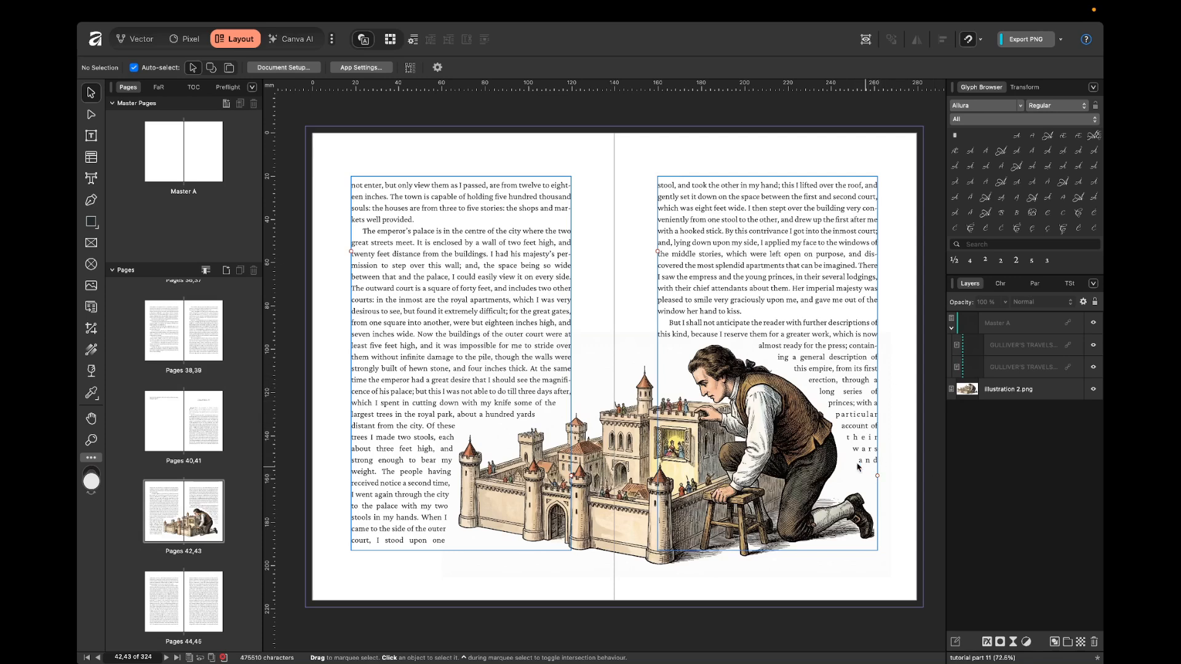
Select the castle illustration and nudge it left in large increments on the spread.
left_click(768, 473)
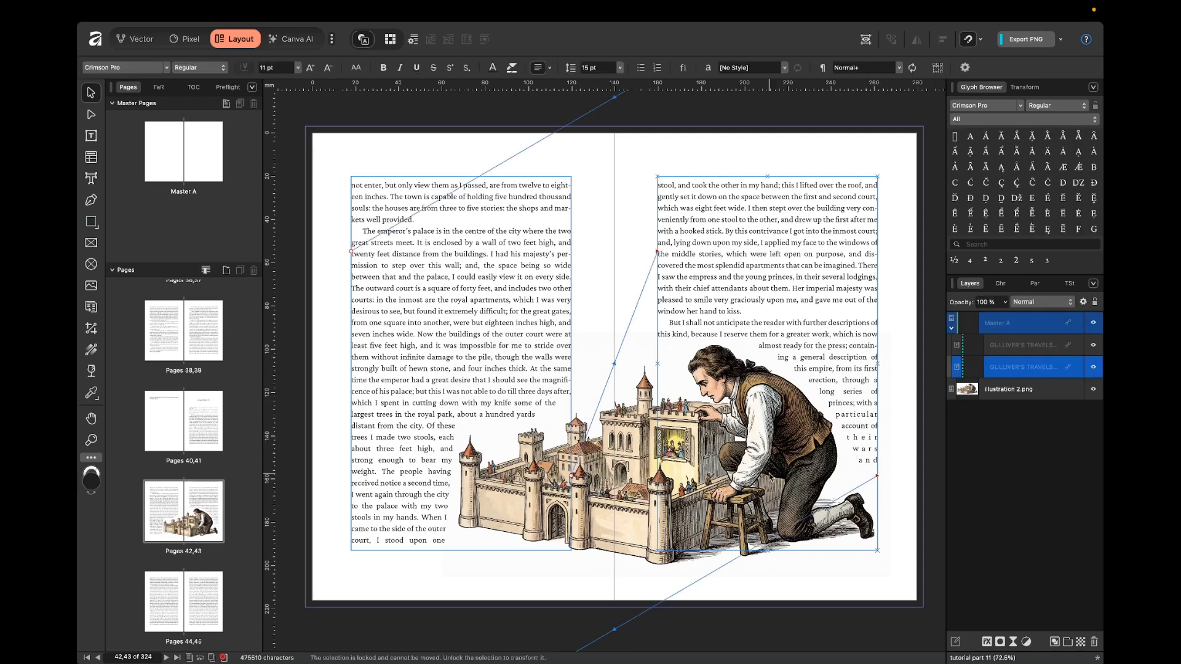
left_click(647, 311)
left_click(1026, 389)
key("shift+Left")
key("shift+Left")
key("shift+Left")
key("shift+Left")
key("shift+Left")
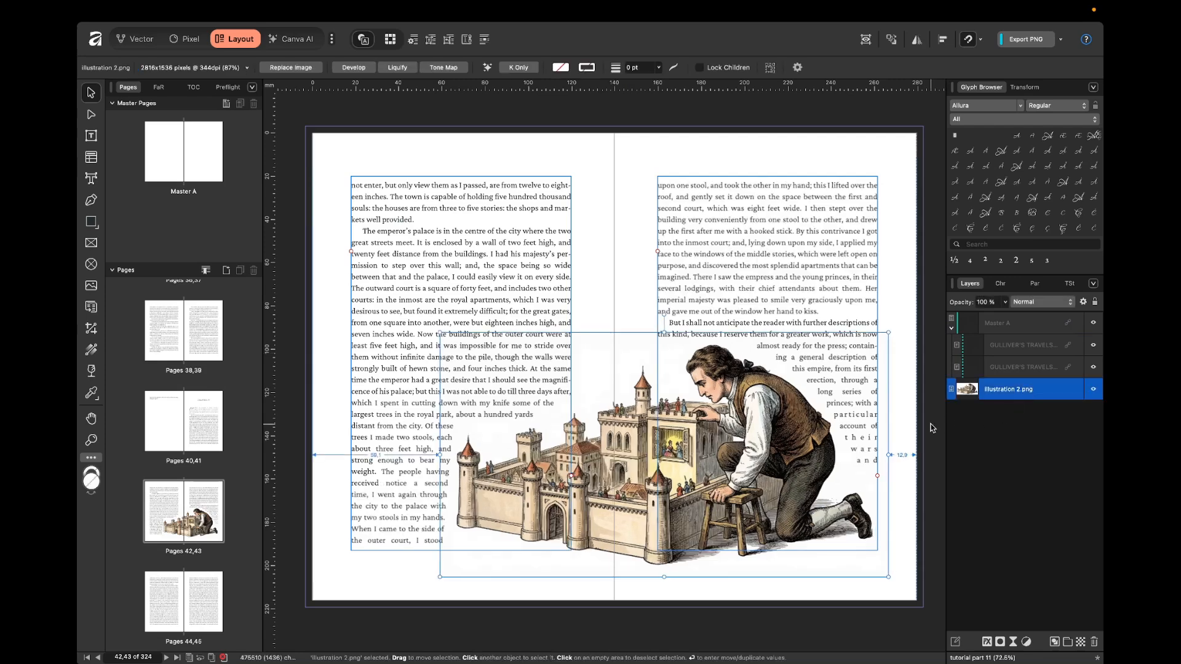
key("shift+Left")
key("shift+Left")
key("shift+Left")
key("shift+Left")
key("shift+Left")
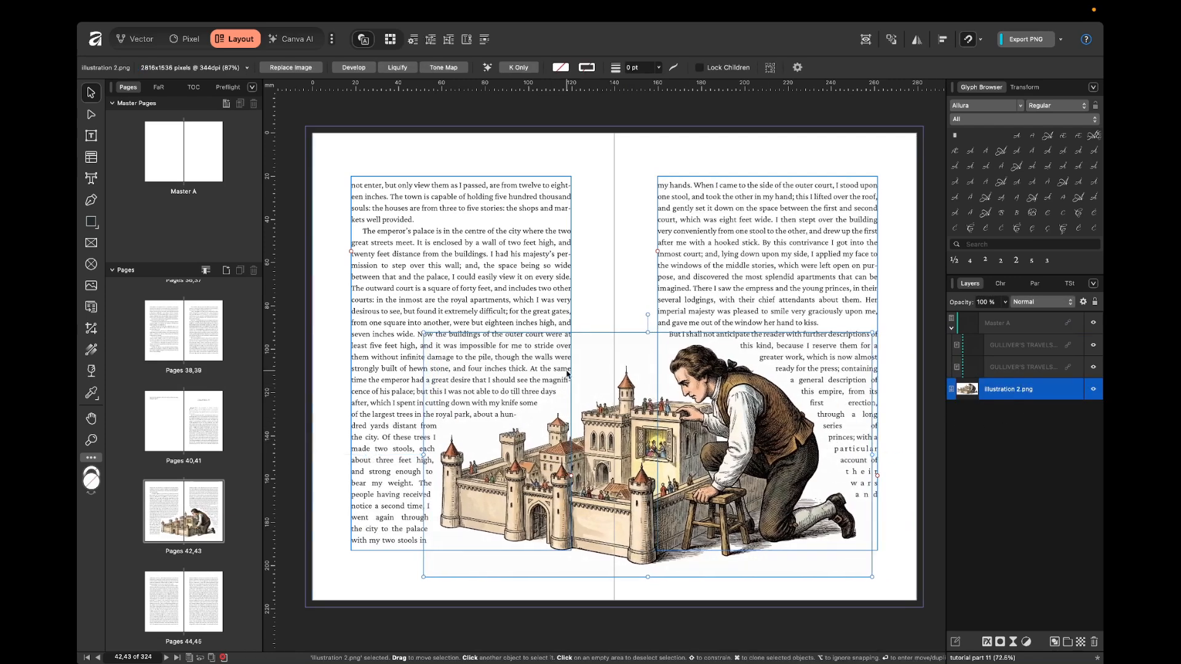
key("shift+Left")
key("shift+Left")
Nudge the castle illustration down the spread and fine-tune its horizontal position.
key("shift+Left")
key("shift+Down")
key("shift+Down")
key("shift+Down")
key("shift+Down")
key("shift+Down")
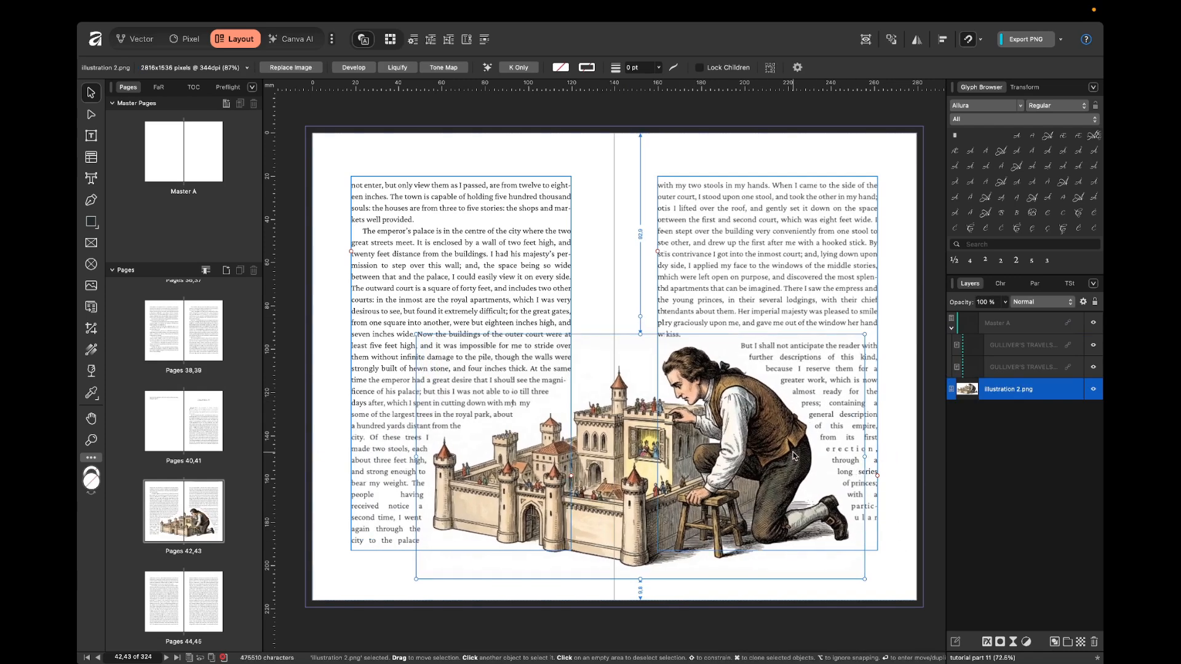
key("shift+Down")
key("shift+Down")
key("shift+Left")
key("shift+Left")
Scale the castle illustration down proportionally to 81% and shift it slightly left and down.
key("shift+Left")
key("shift+Right")
key("shift+Right")
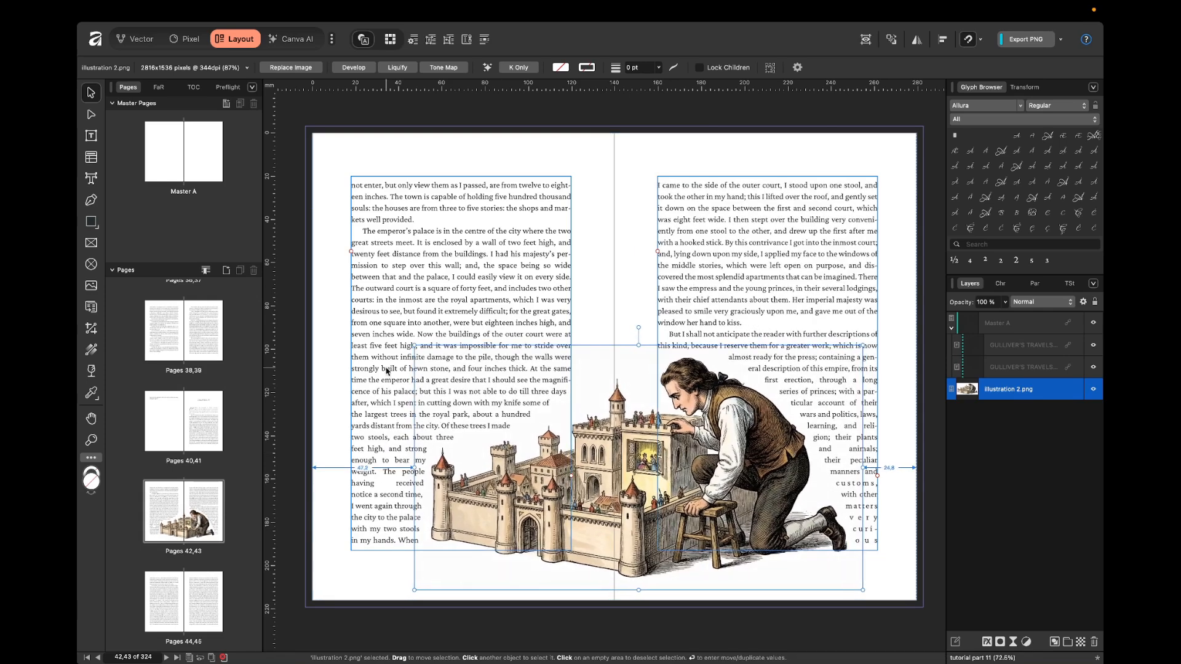
left_click_drag(414, 345, 447, 363)
key("shift+Left")
key("shift+Left")
key("shift+Left")
key("shift+Left")
key("shift+Left")
key("shift+Left")
key("shift+Left")
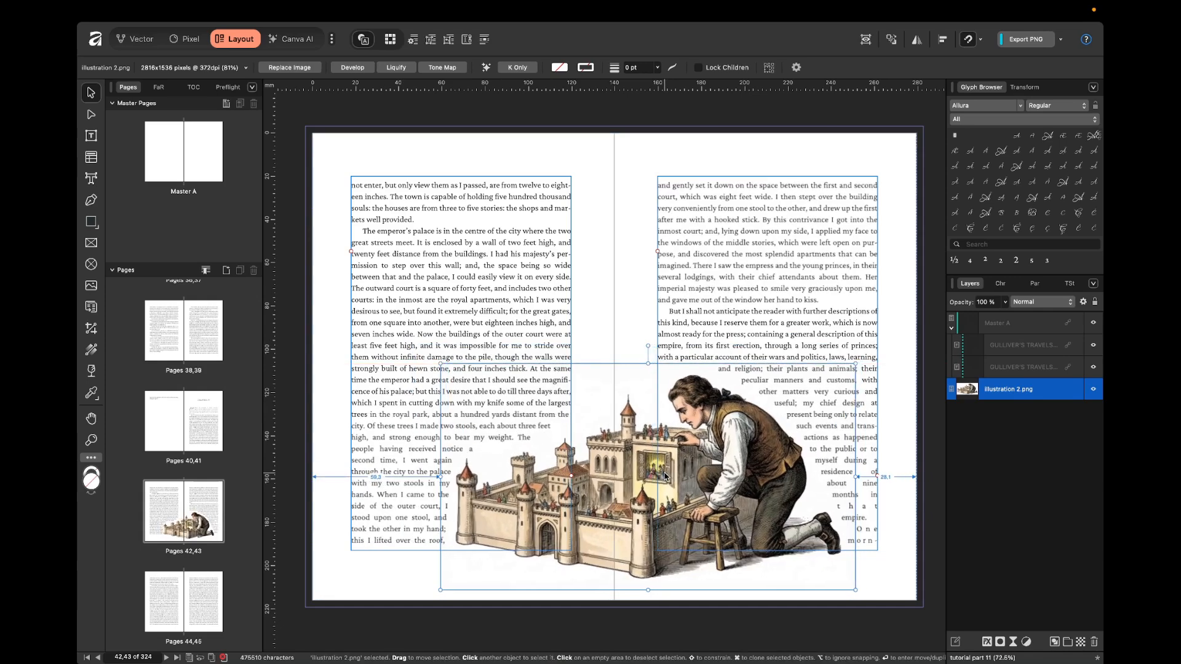
left_click_drag(664, 476, 663, 477)
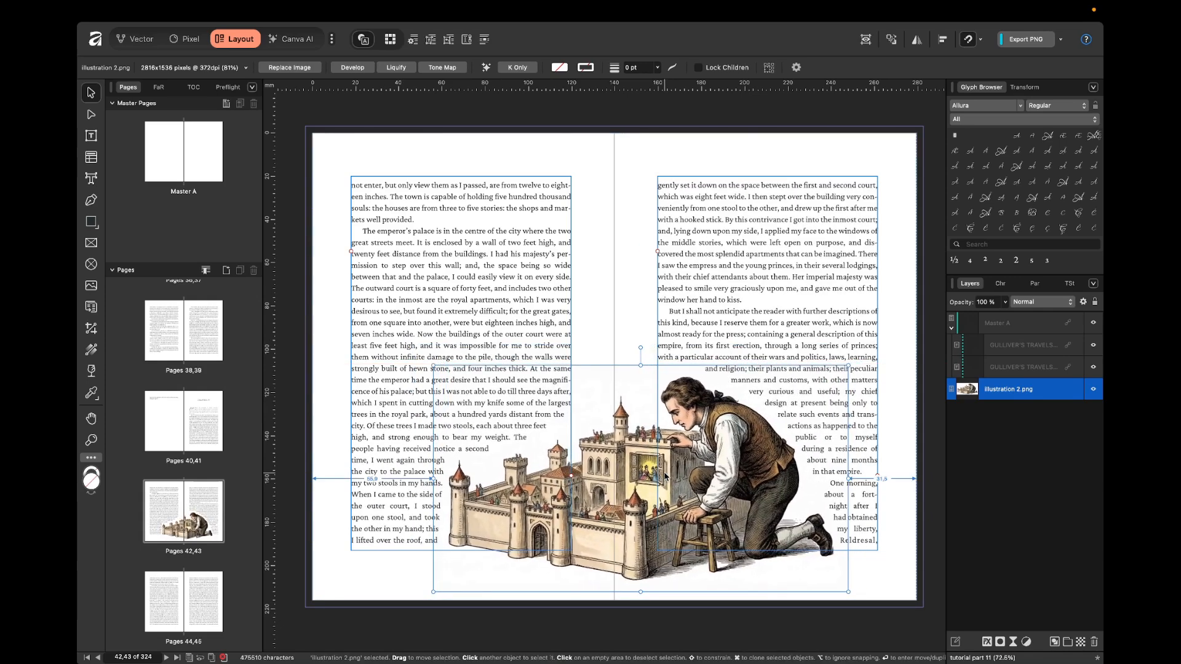
Scale the castle illustration down proportionally to 77%, nudge it slightly left and deselect it.
left_click_drag(433, 366, 445, 375)
key("Left")
key("Left")
key("Left")
key("Left")
key("Left")
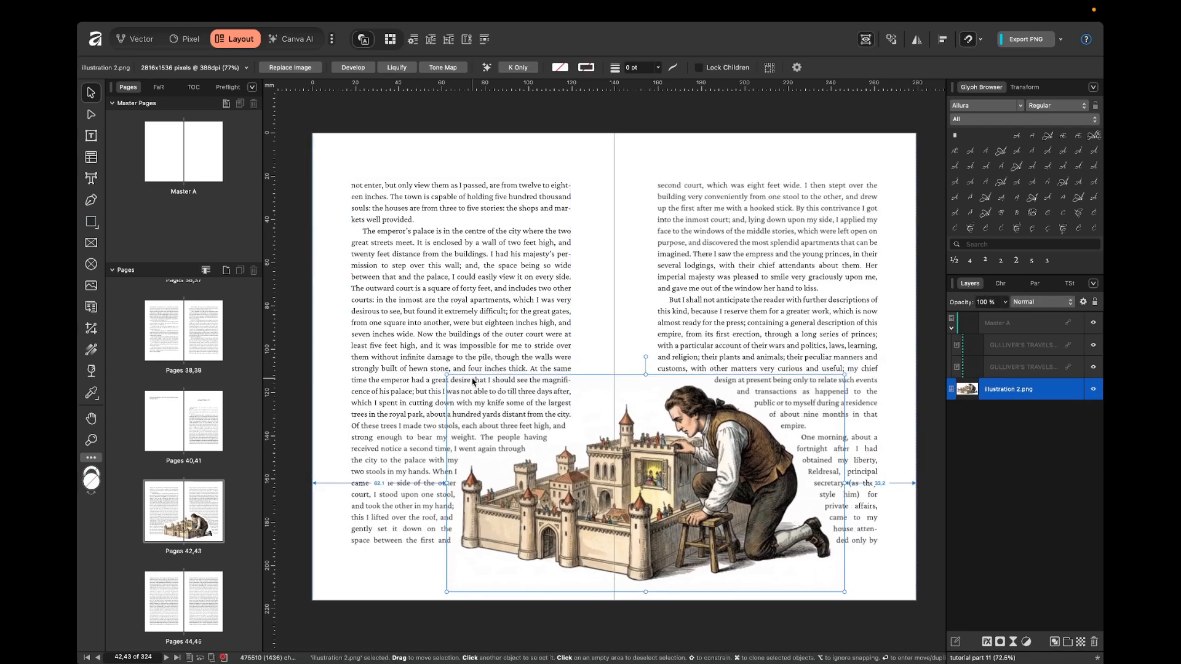
left_click(913, 425)
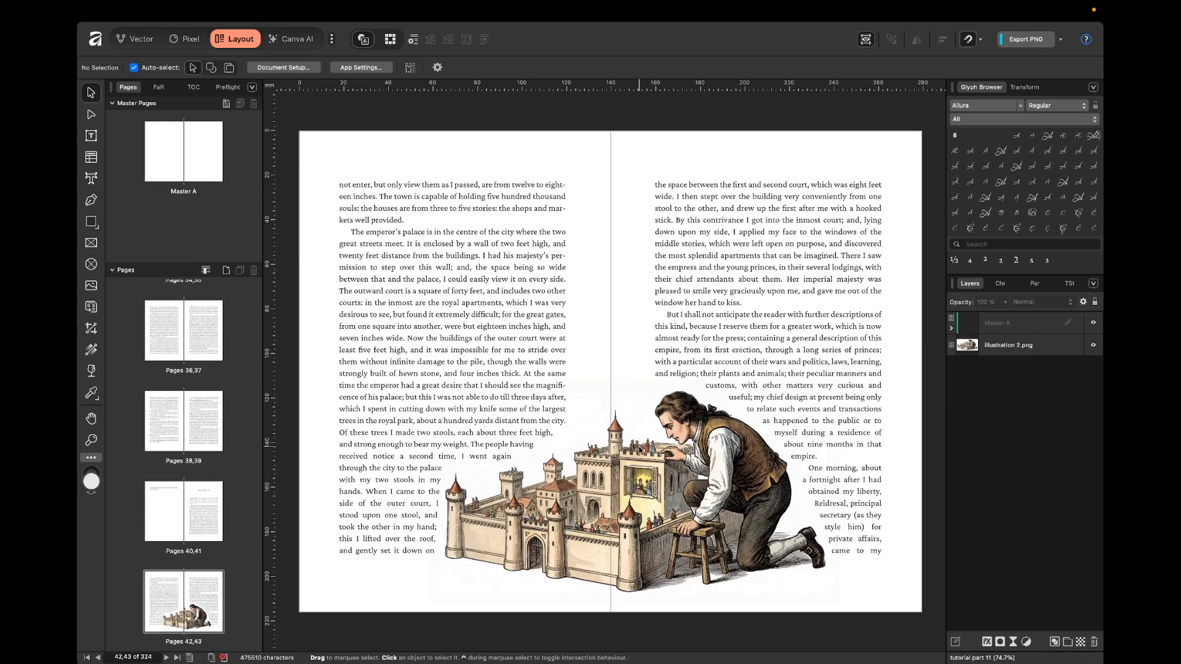
Delete the castle illustration from the spread on pages 42,43.
left_click(624, 449)
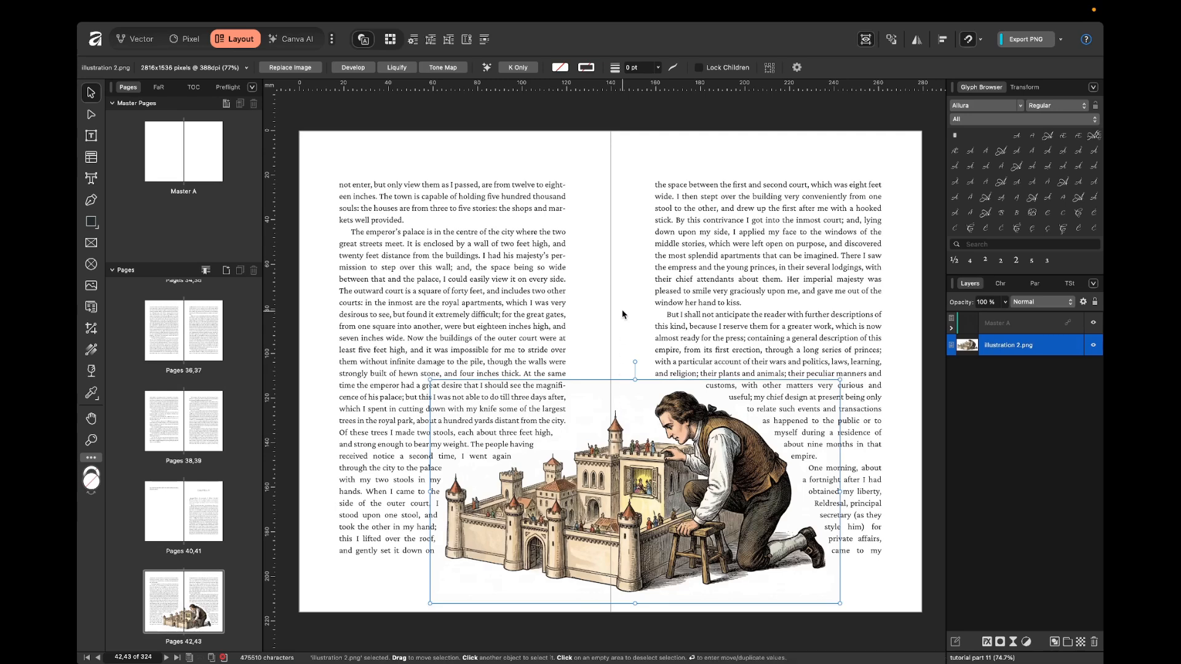
key("Delete")
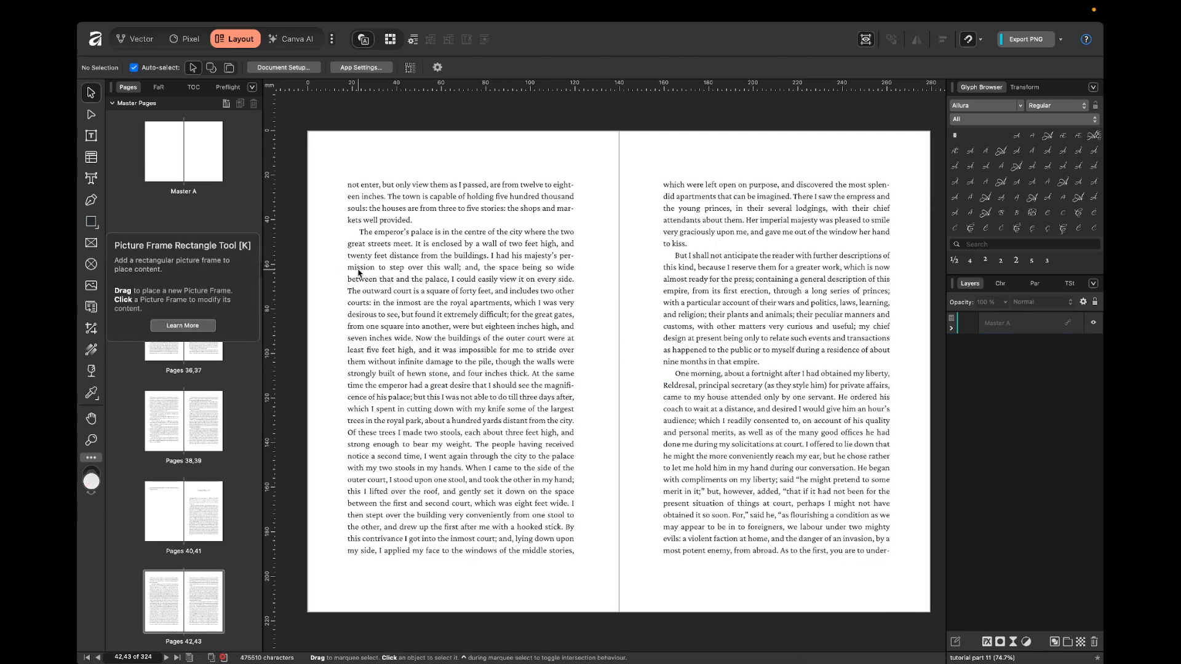
Draw a rectangular picture frame covering page 42 from the outer bleed edges to the spine.
left_click(91, 243)
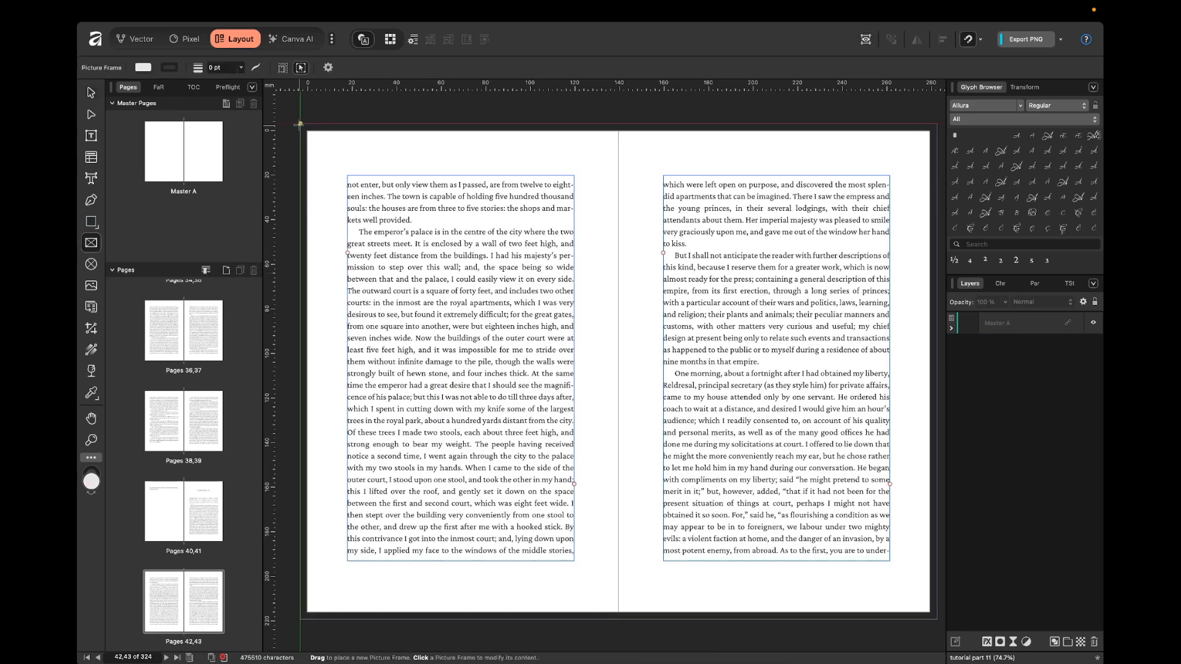
left_click_drag(299, 123, 615, 618)
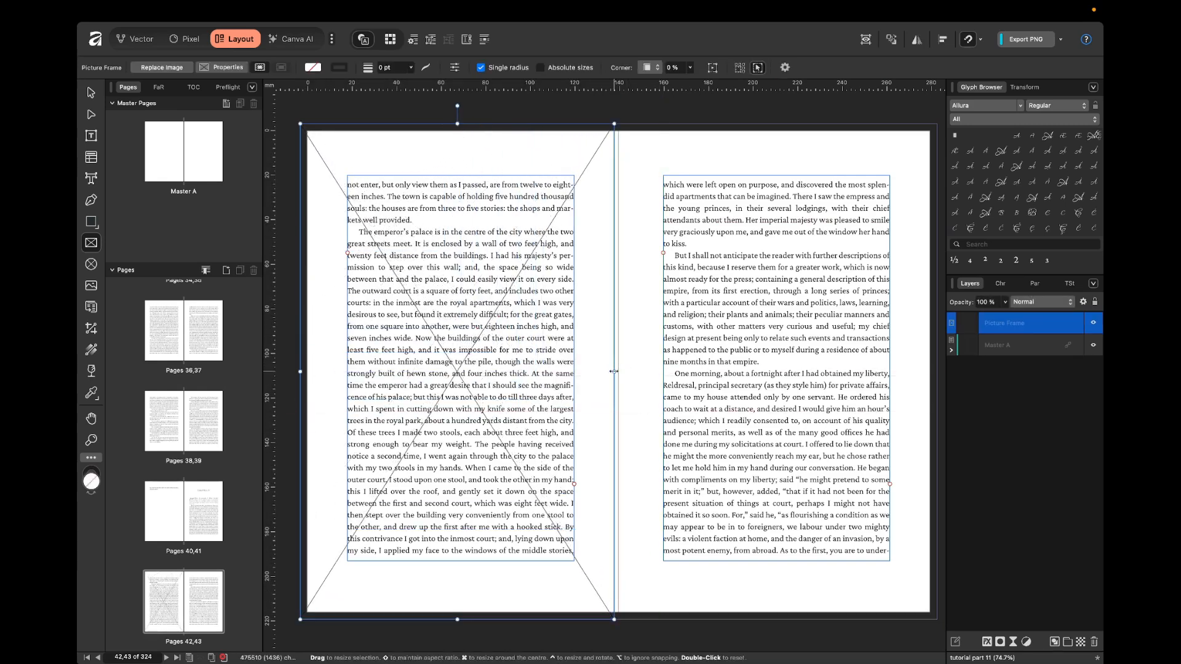
left_click_drag(615, 370, 620, 344)
key("super+d")
key("v")
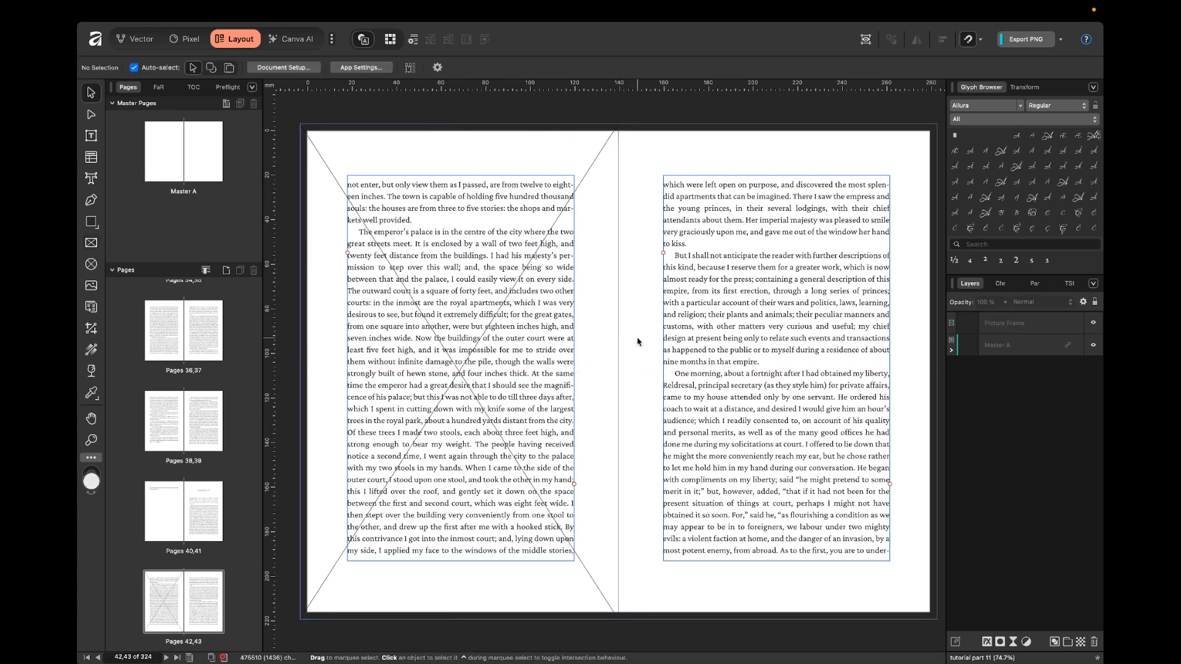
Place illustration 1.png from the part 11 folder in Finder into the picture frame on page 42.
scroll(357, 301, "left", 2)
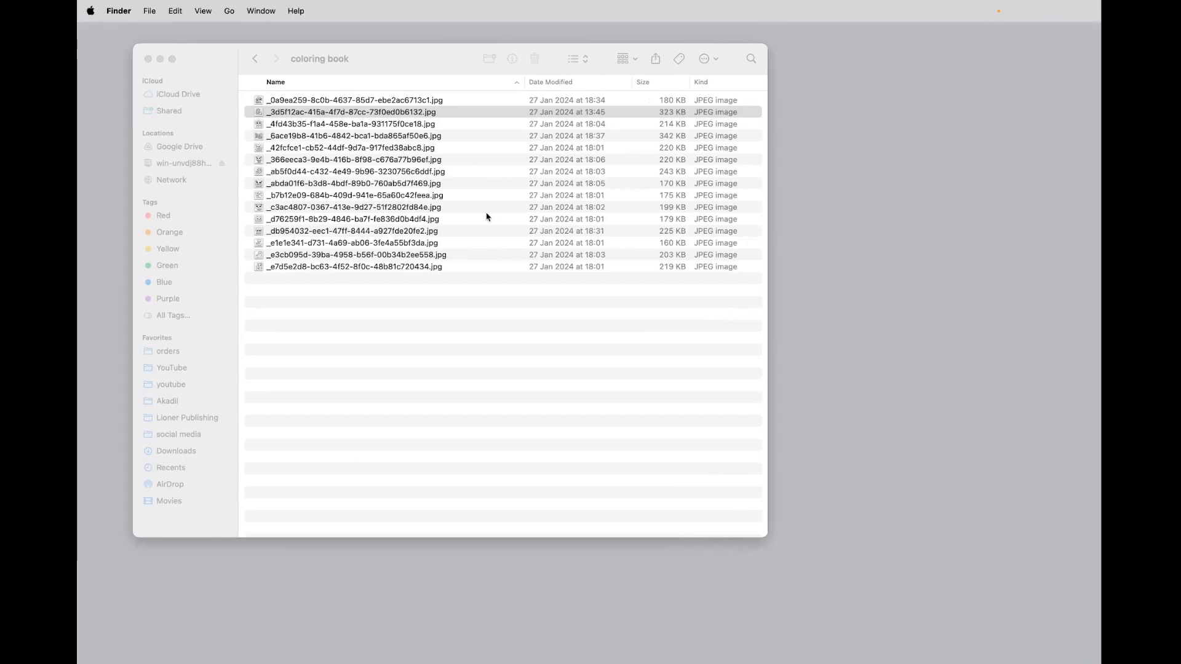
left_click(420, 234)
key("super+Up")
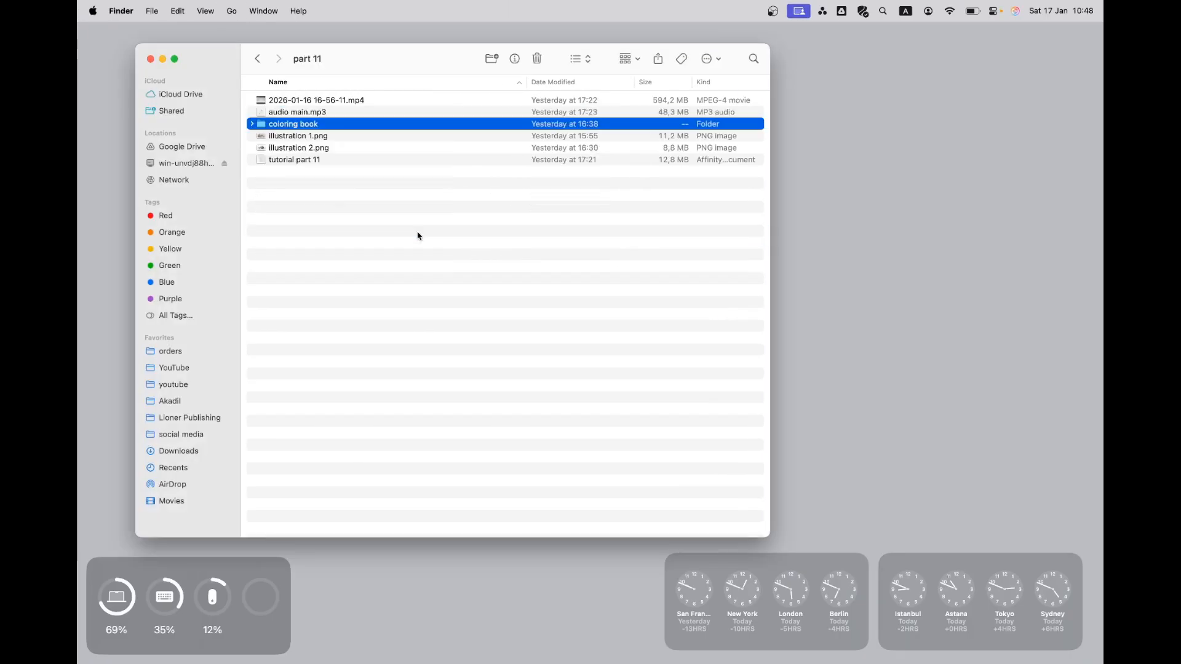
left_click(392, 190)
left_click_drag(313, 138, 477, 163)
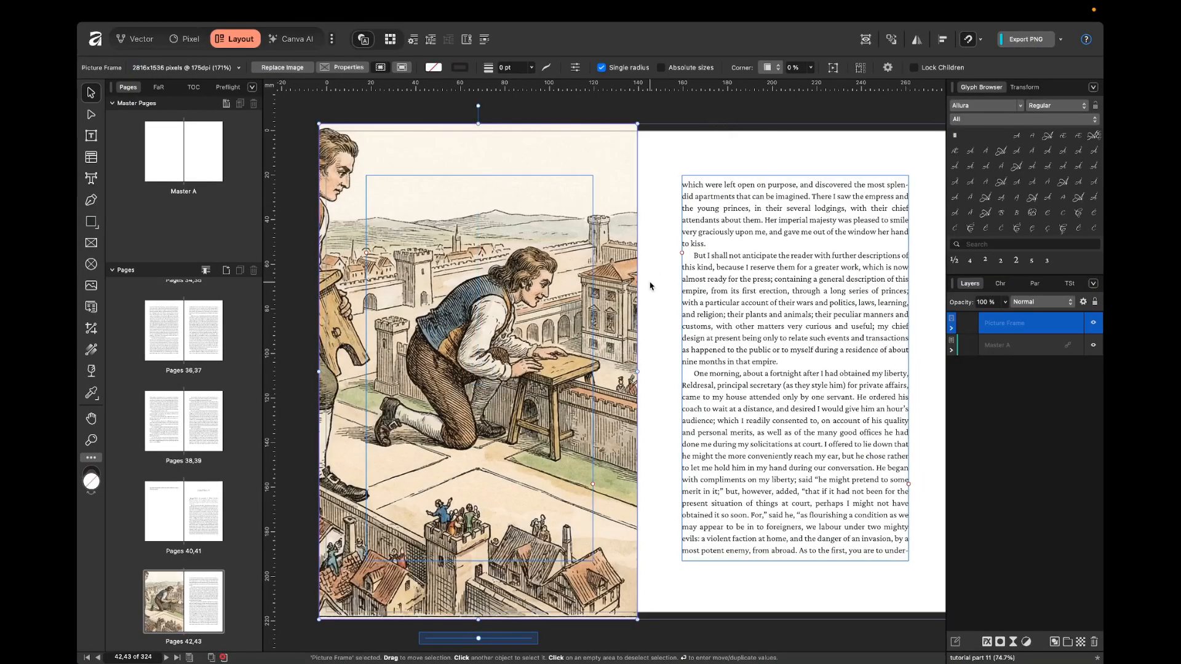
left_click(659, 274)
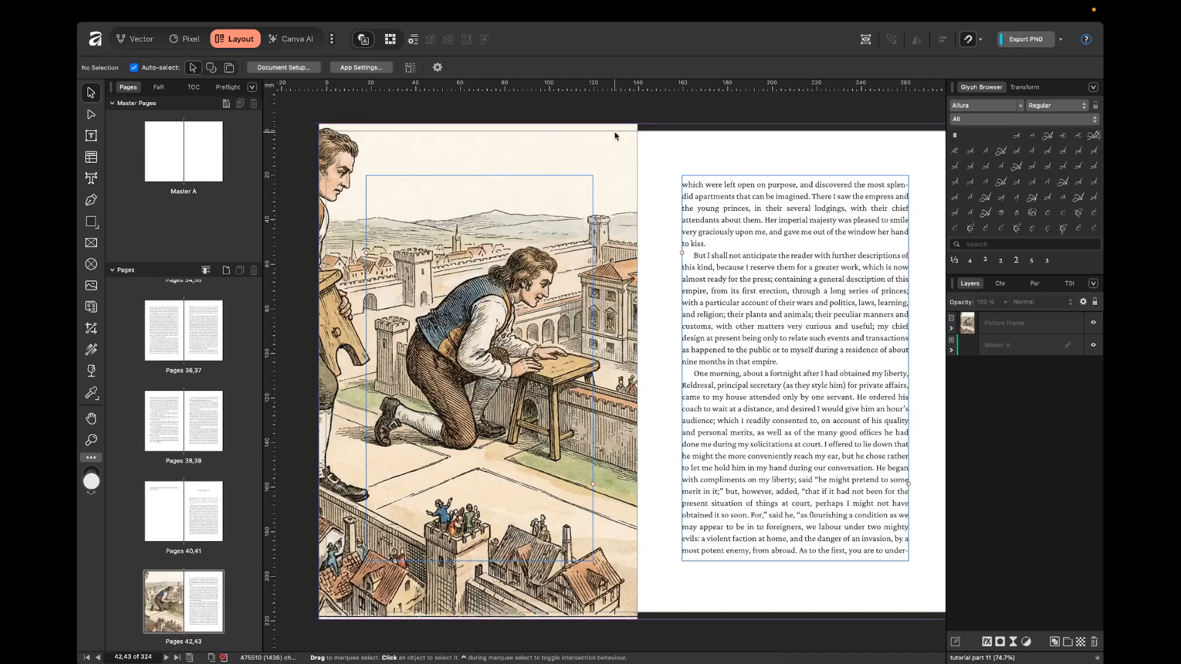
Shift illustration 1.png right inside its picture frame so the standing man is in view.
double_click(616, 198)
left_click_drag(514, 190, 583, 182)
left_click(666, 112)
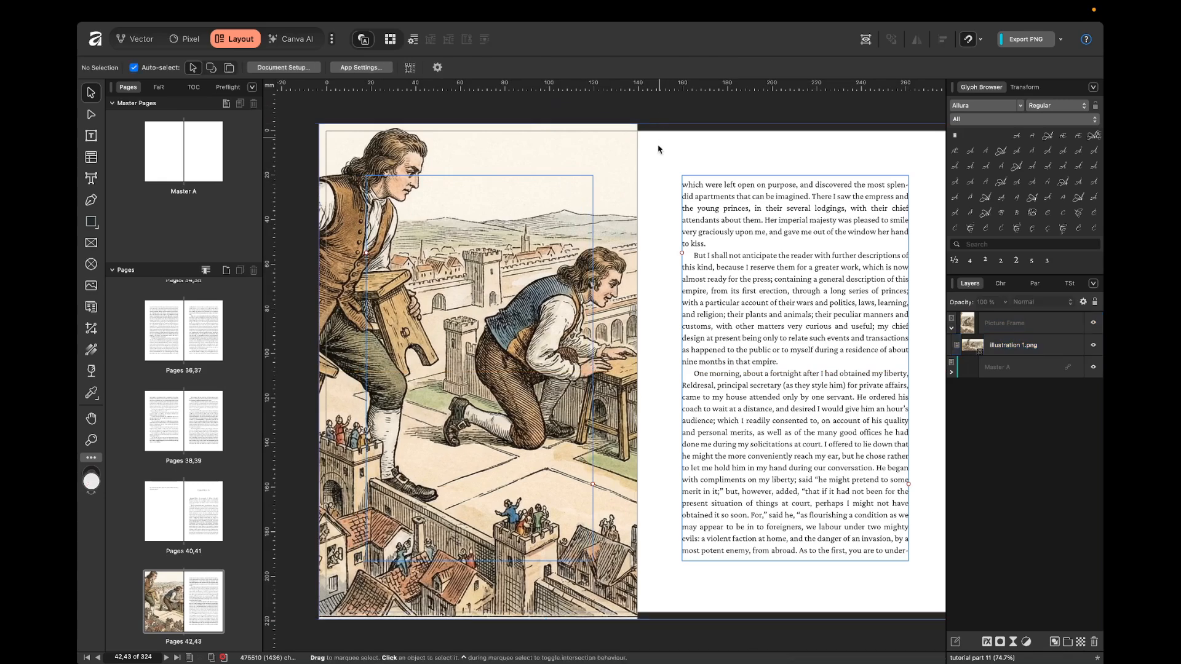
Select the text frame on page 41 and examine how its text flows into the spread on pages 42,43.
scroll(651, 173, "down", 2)
scroll(658, 178, "up", 5)
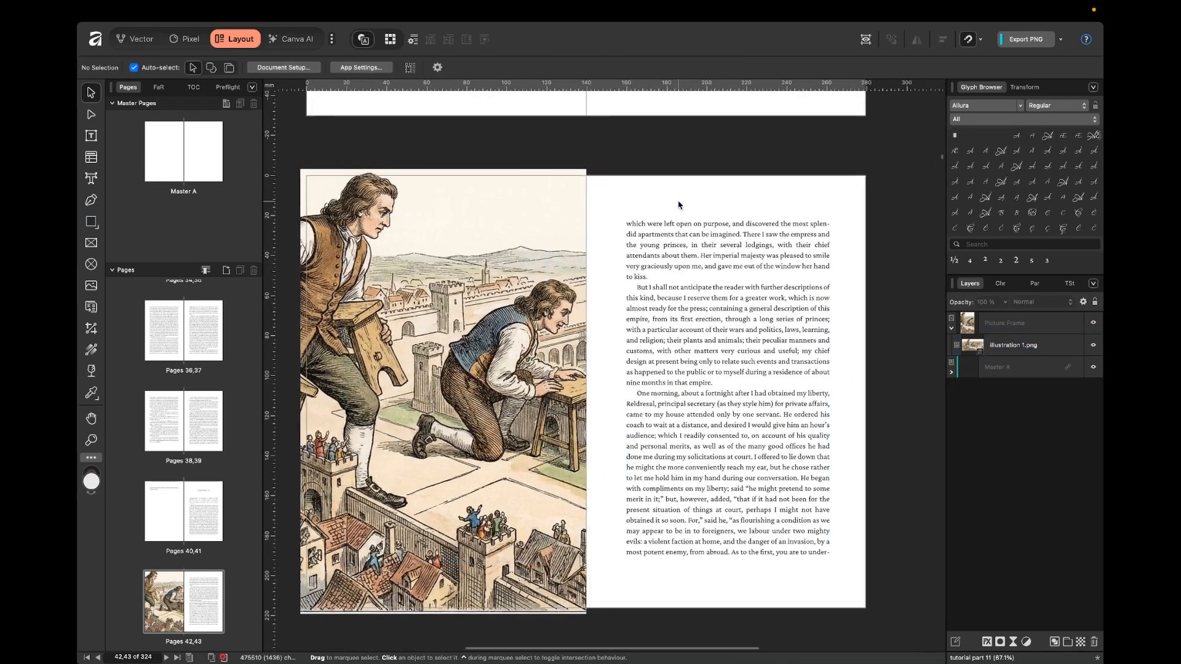
scroll(672, 182, "up", 3)
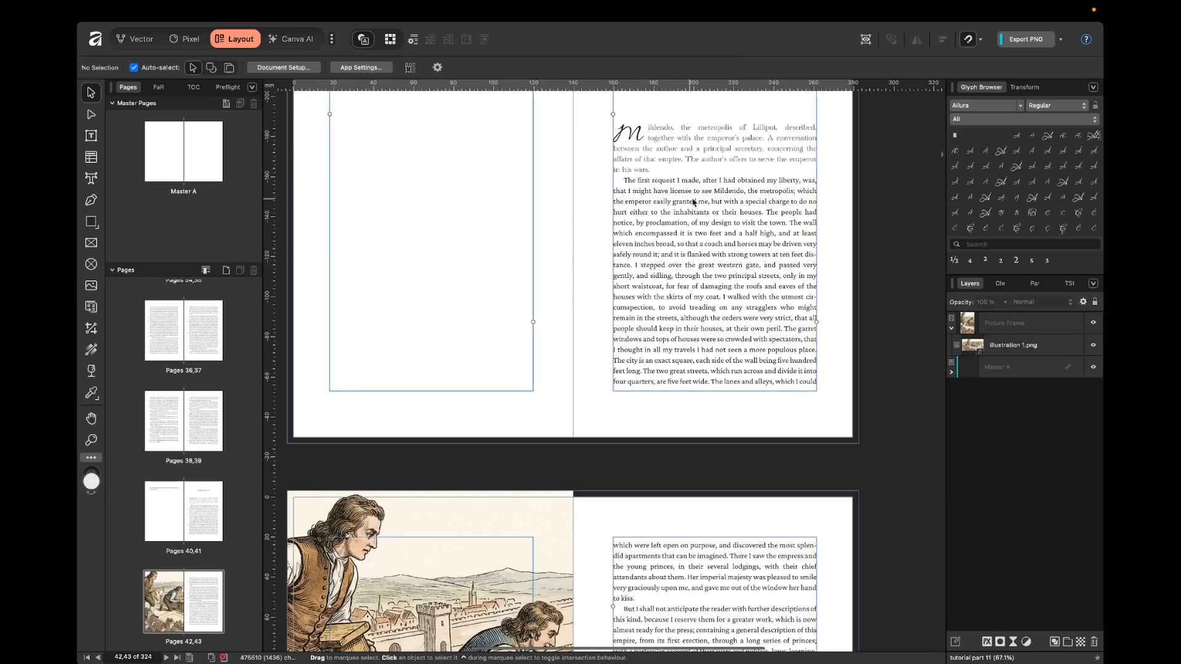
left_click(669, 331)
scroll(669, 331, "down", 4)
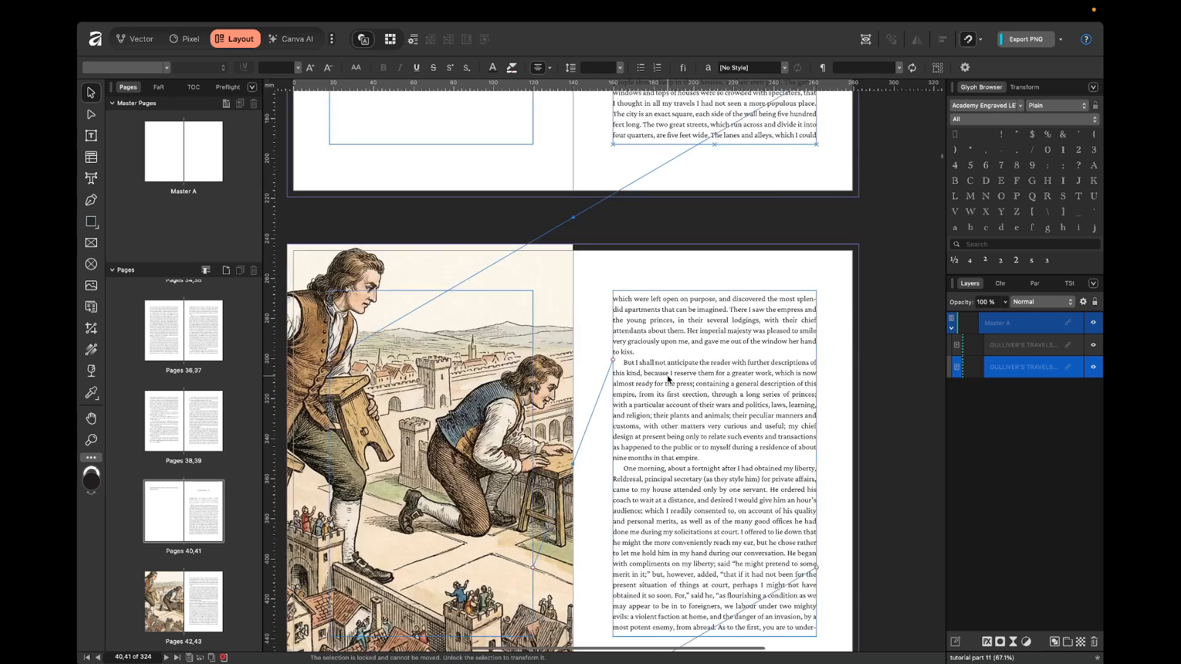
Set the text wrap style of the picture frame on page 42 to Jump and fit the spread in view.
left_click(590, 296)
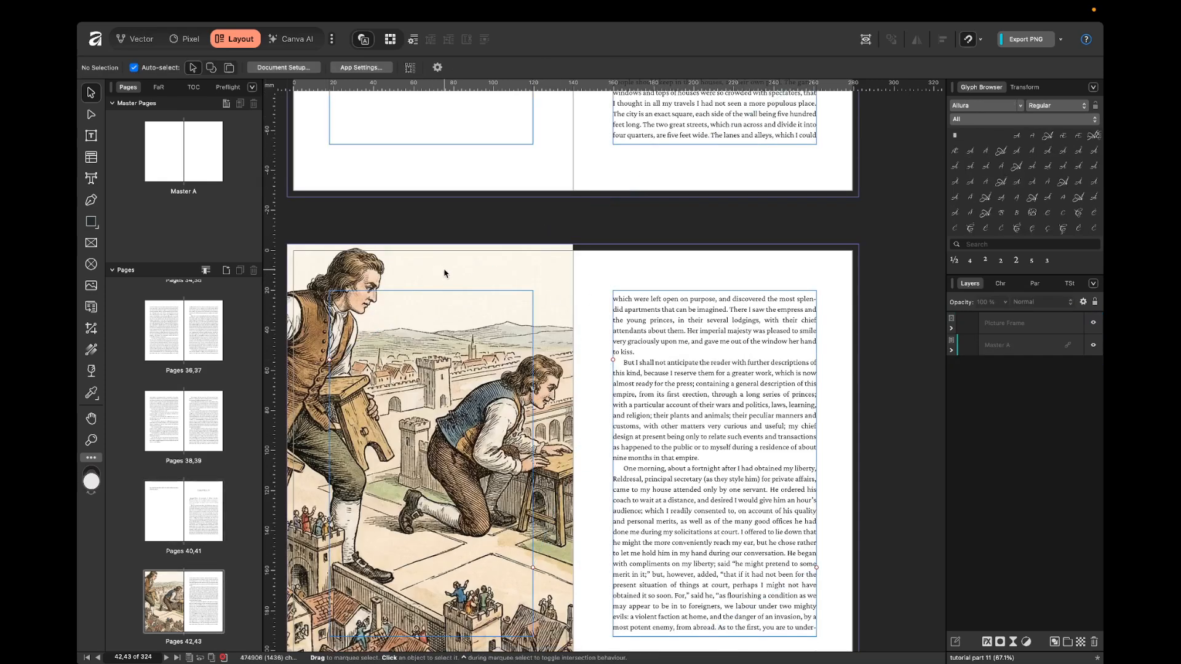
scroll(575, 204, "down", 1)
scroll(577, 202, "up", 1)
scroll(578, 203, "up", 1)
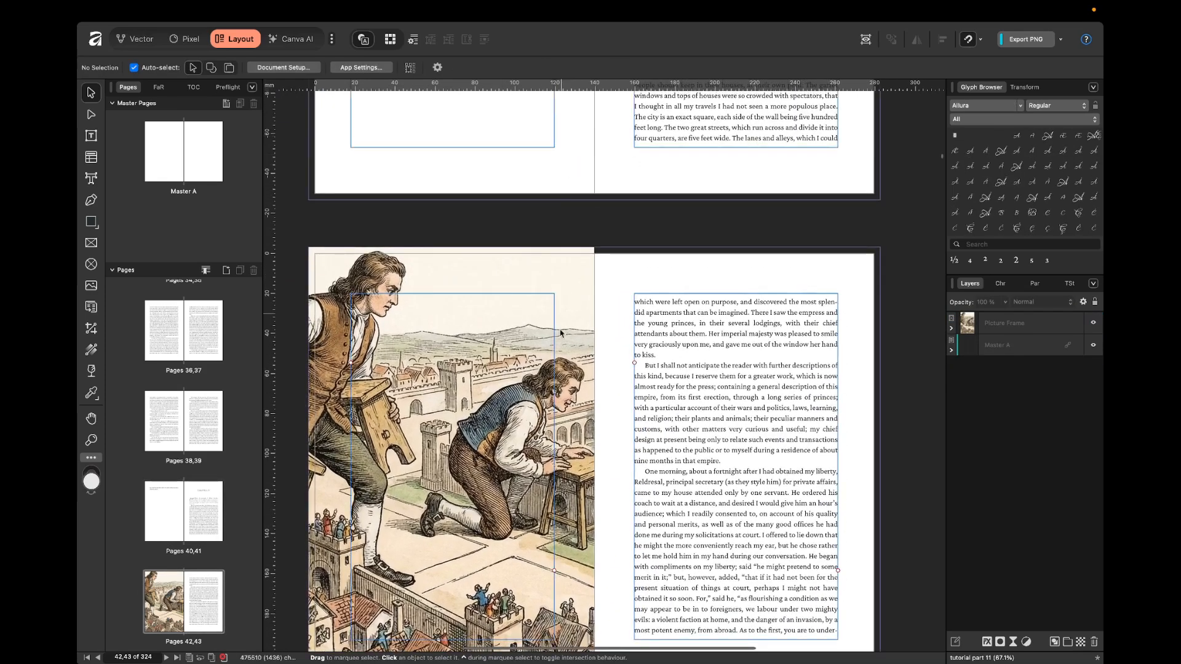
left_click(444, 319)
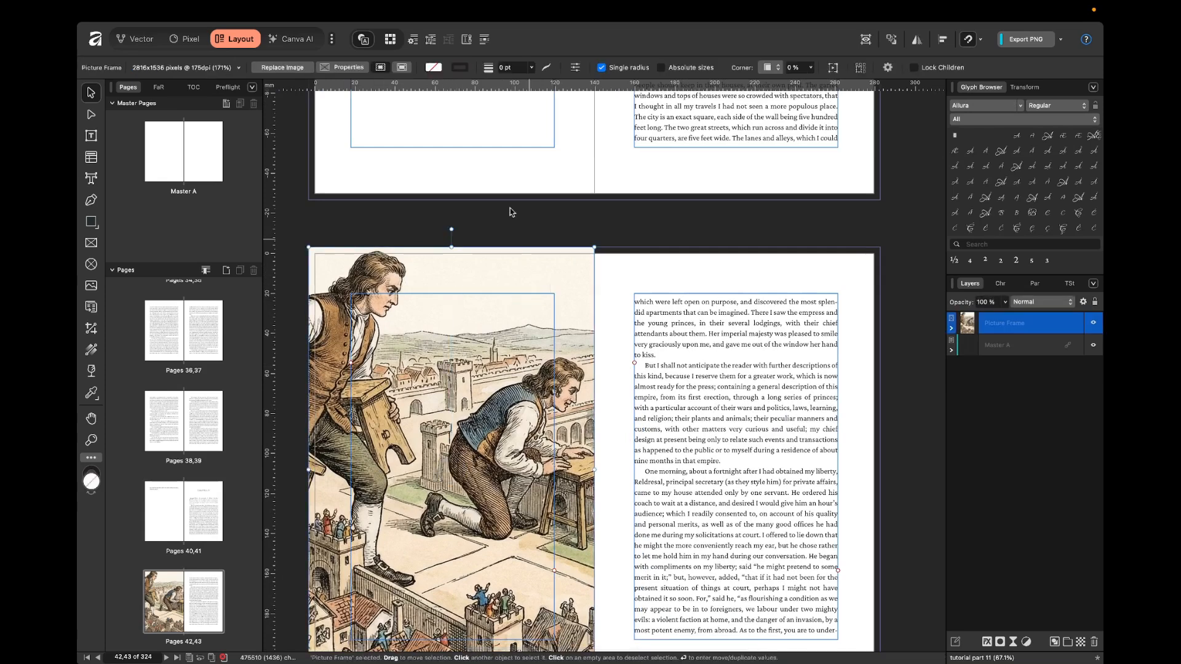
left_click(416, 40)
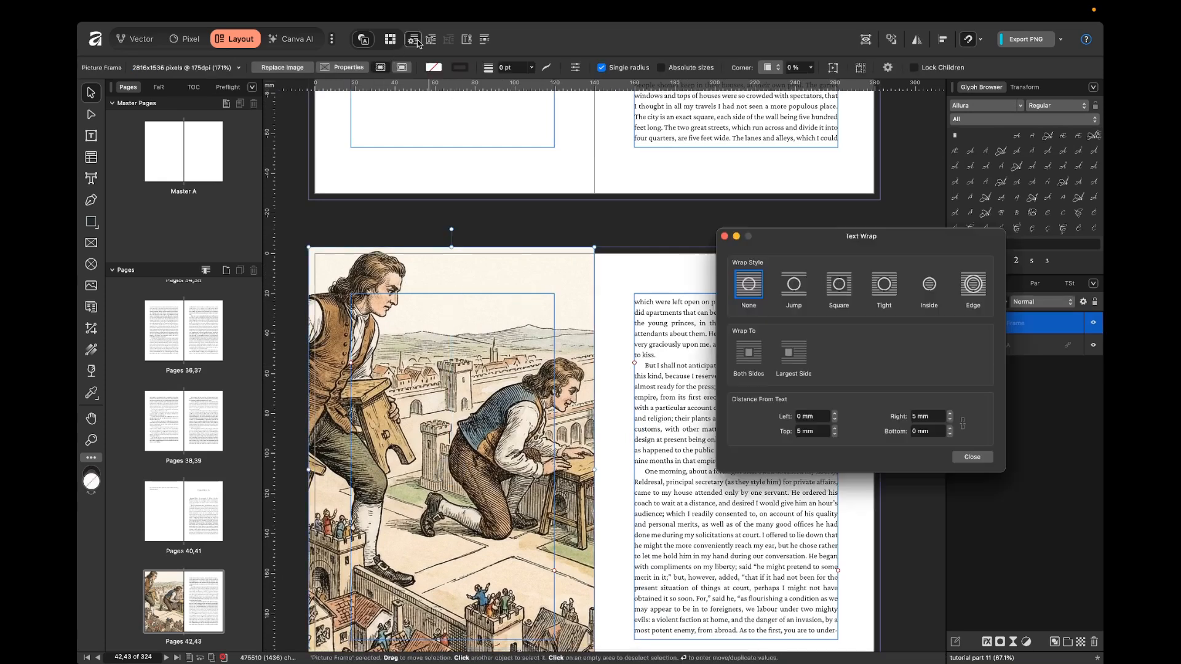
left_click(790, 284)
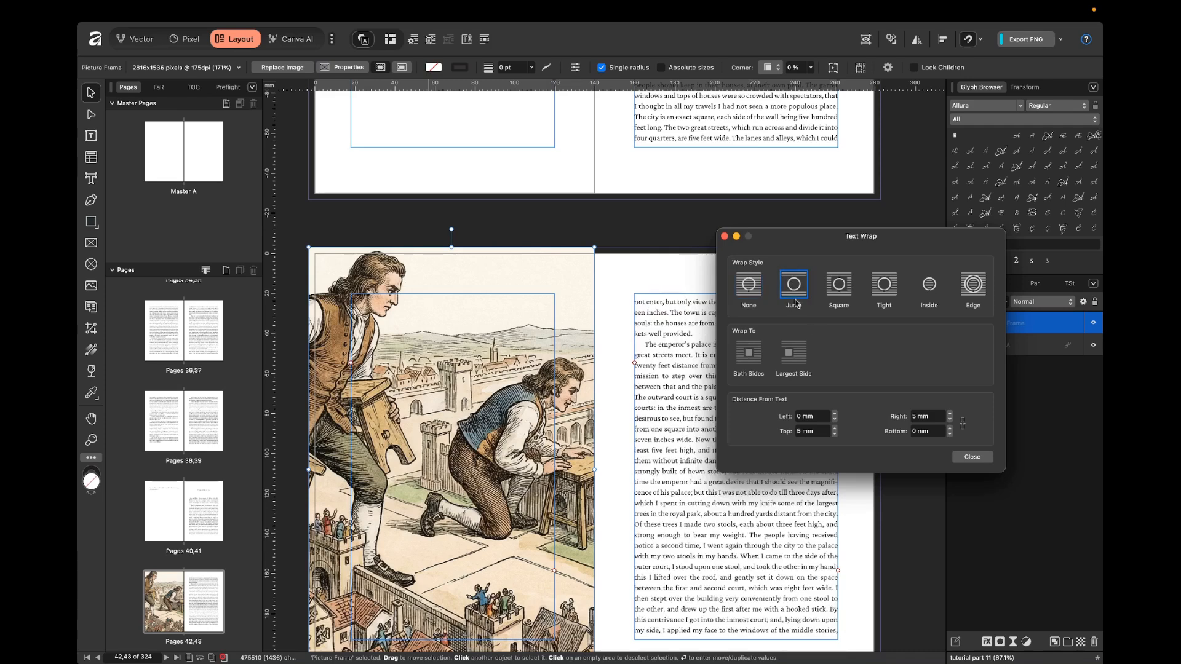
left_click(971, 457)
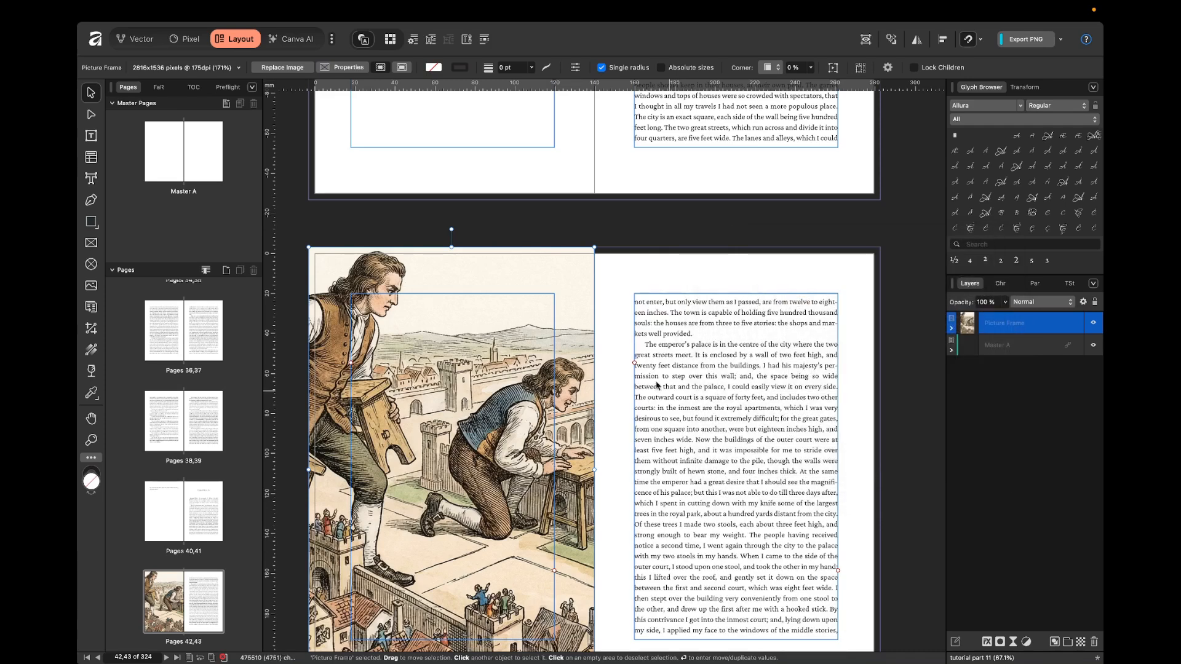
left_click(608, 289)
key("super+0")
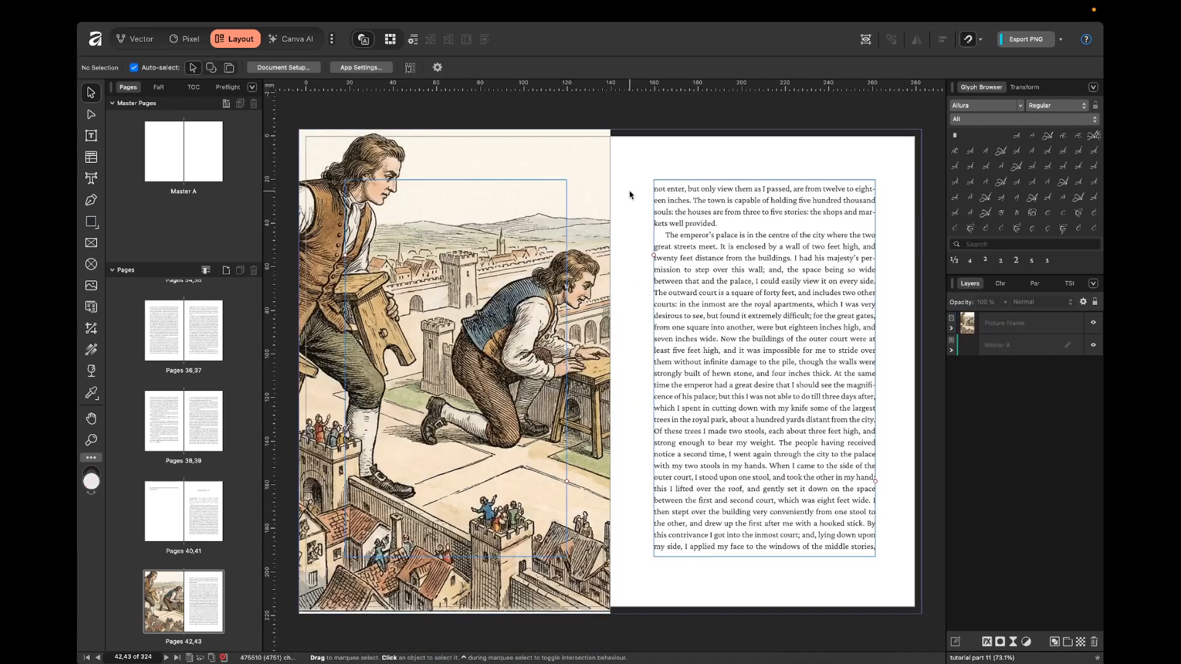
Add a Black & White adjustment above the picture frame on page 42.
left_click(595, 185)
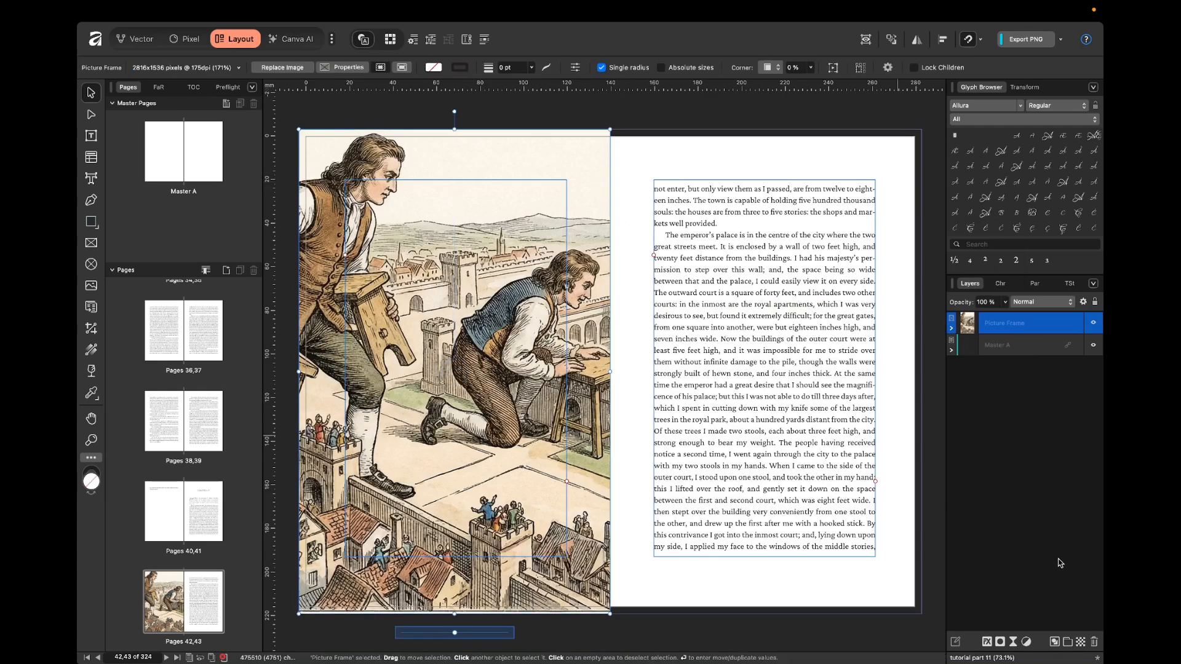
left_click(1026, 641)
left_click(1039, 382)
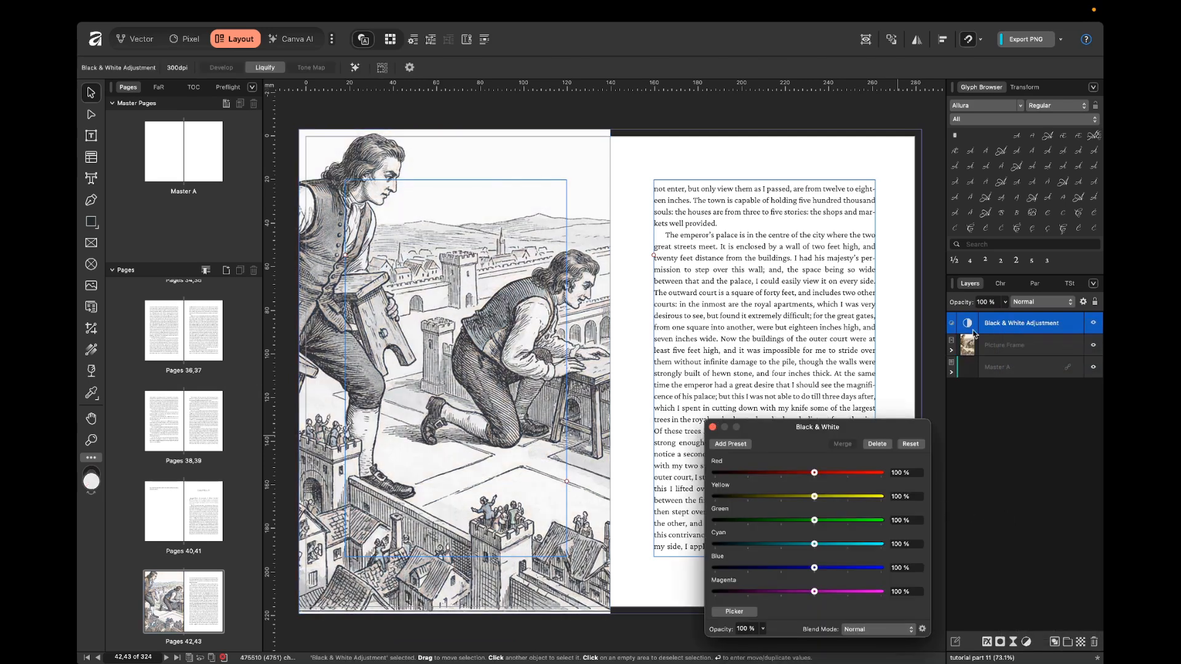
left_click(712, 428)
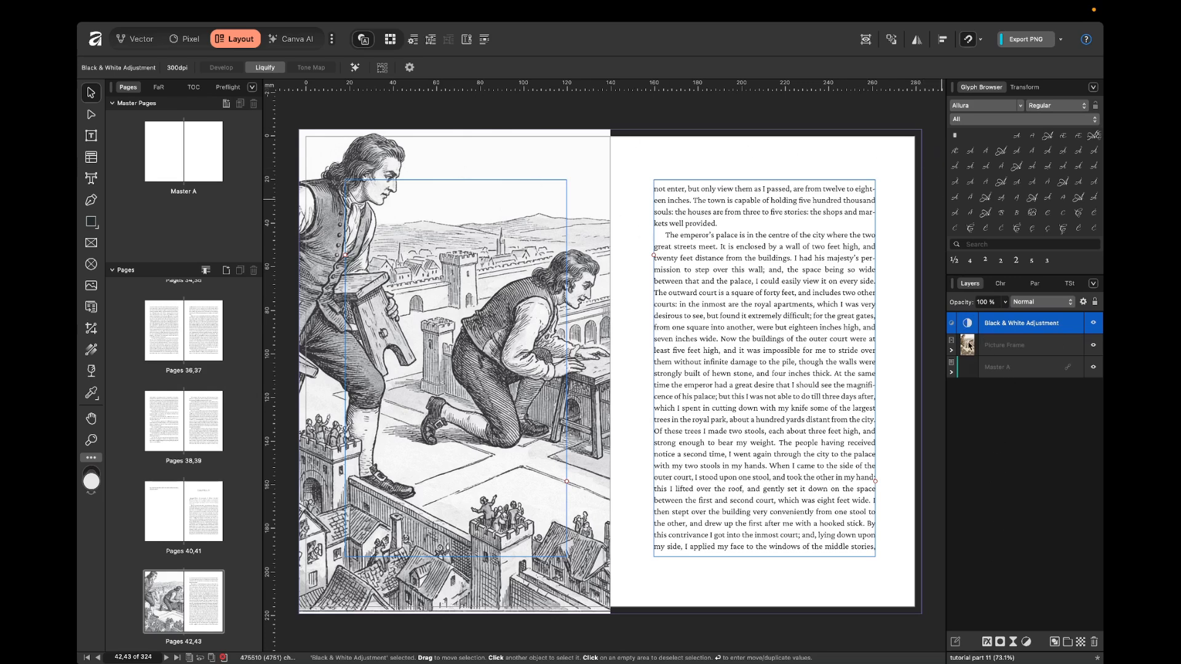
Nest the Black & White adjustment inside the picture frame, above illustration 1.png.
left_click(994, 350)
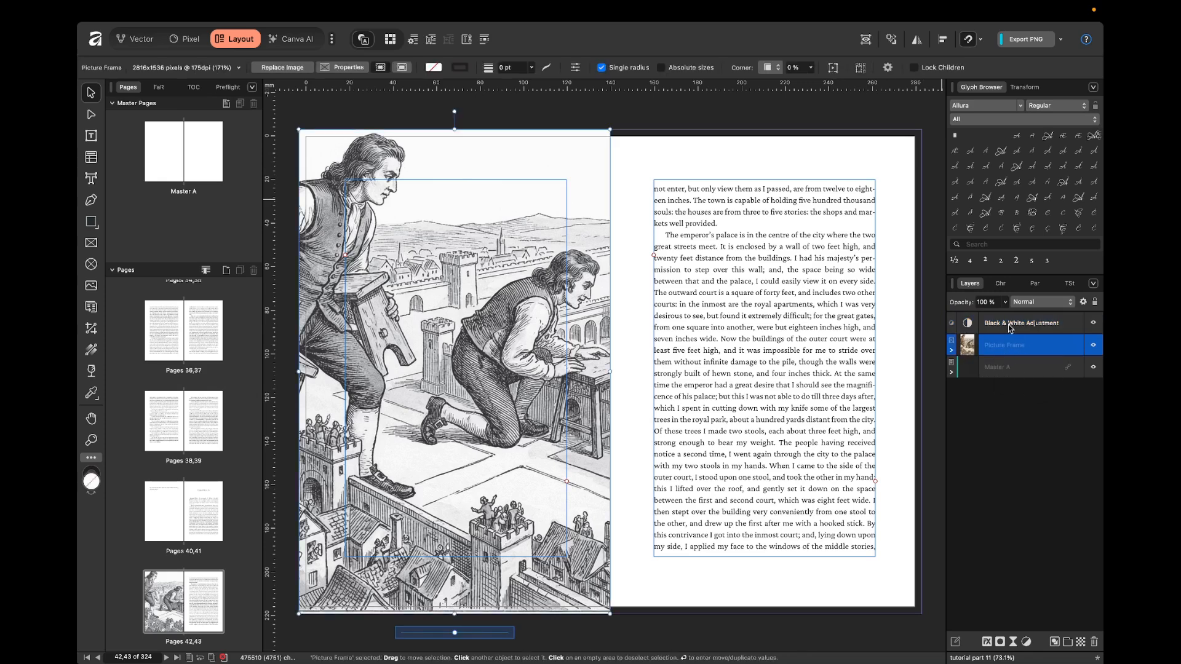
left_click_drag(967, 326, 969, 354)
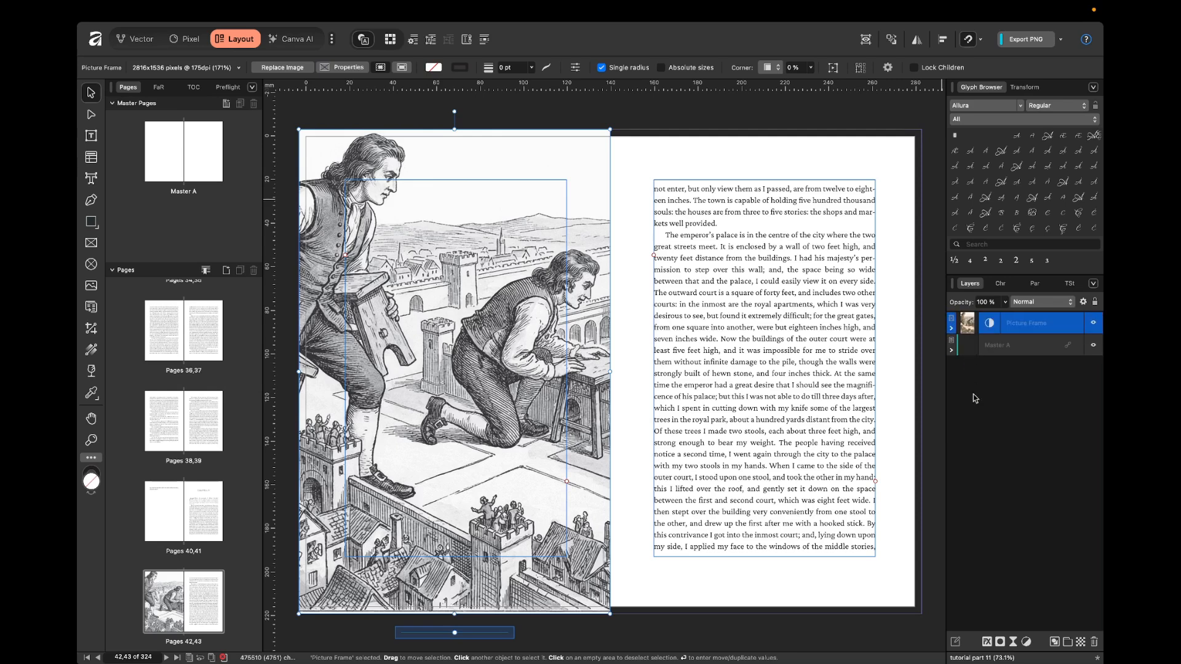
left_click(951, 327)
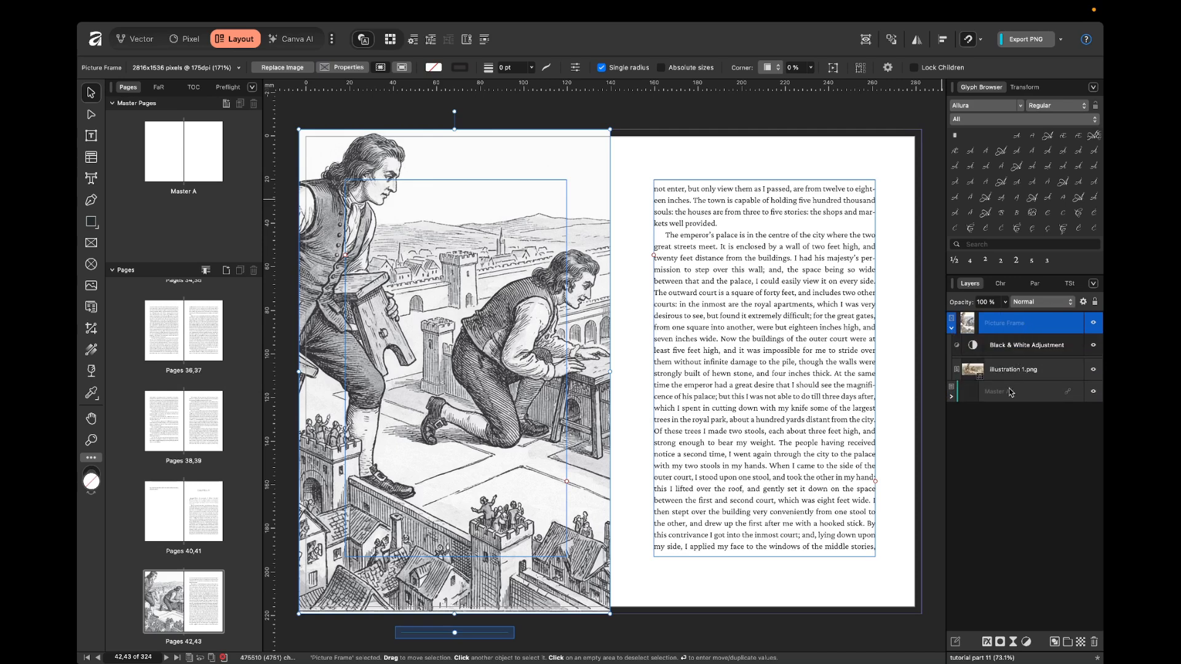
left_click(1016, 348)
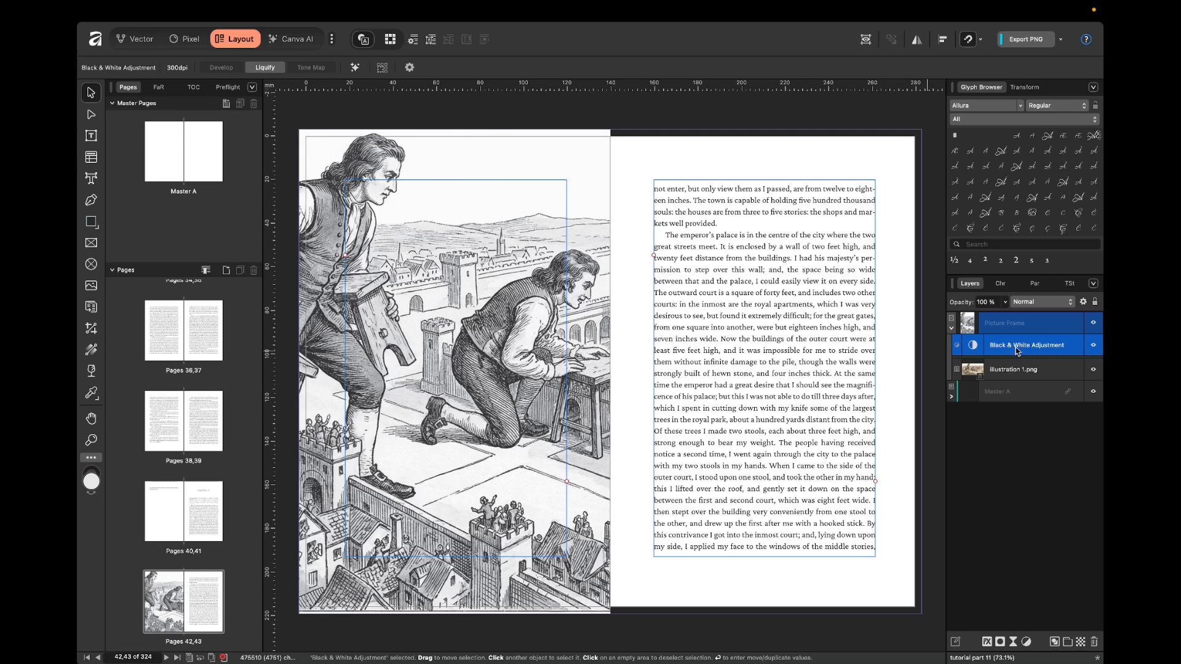
left_click(858, 351)
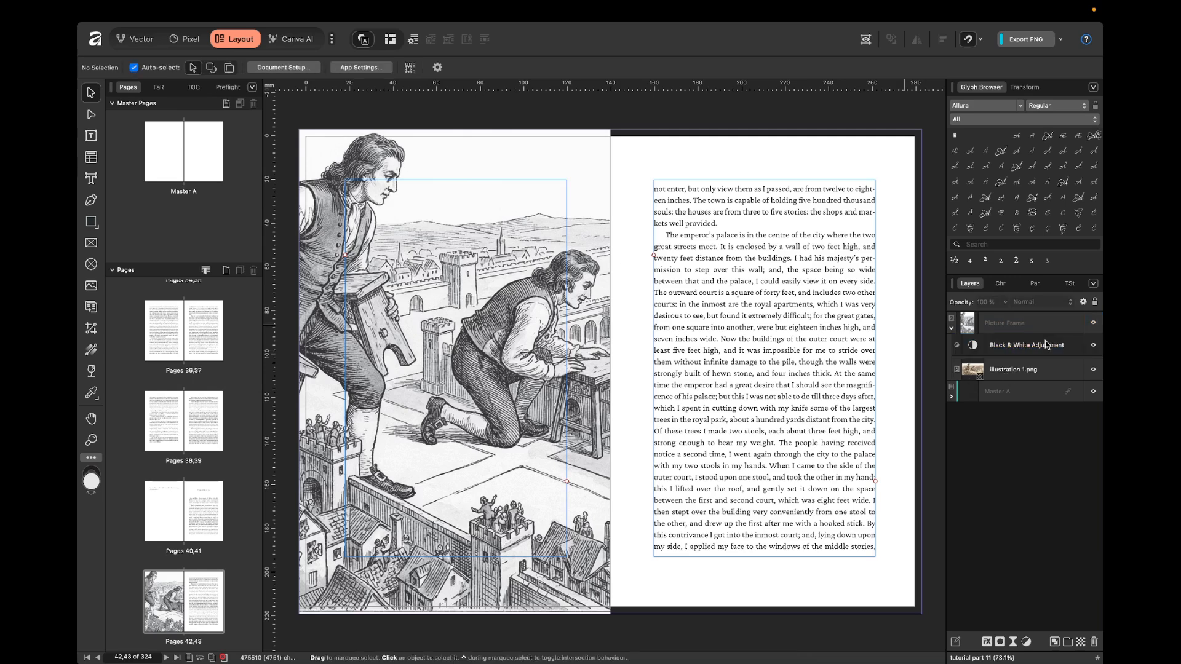
left_click(951, 329)
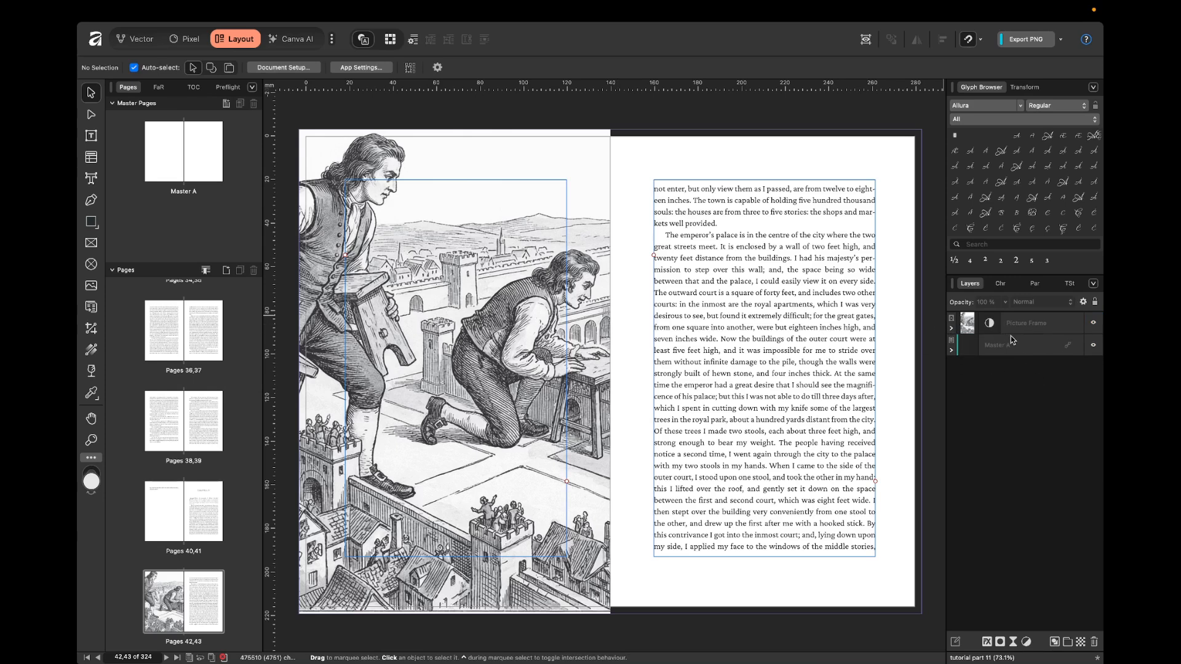
Set the Black & White adjustment to Red 174%, Yellow 178%, Green 213%, Cyan 185%, Blue 188% and Magenta 218%, and preview the spread.
left_click(991, 328)
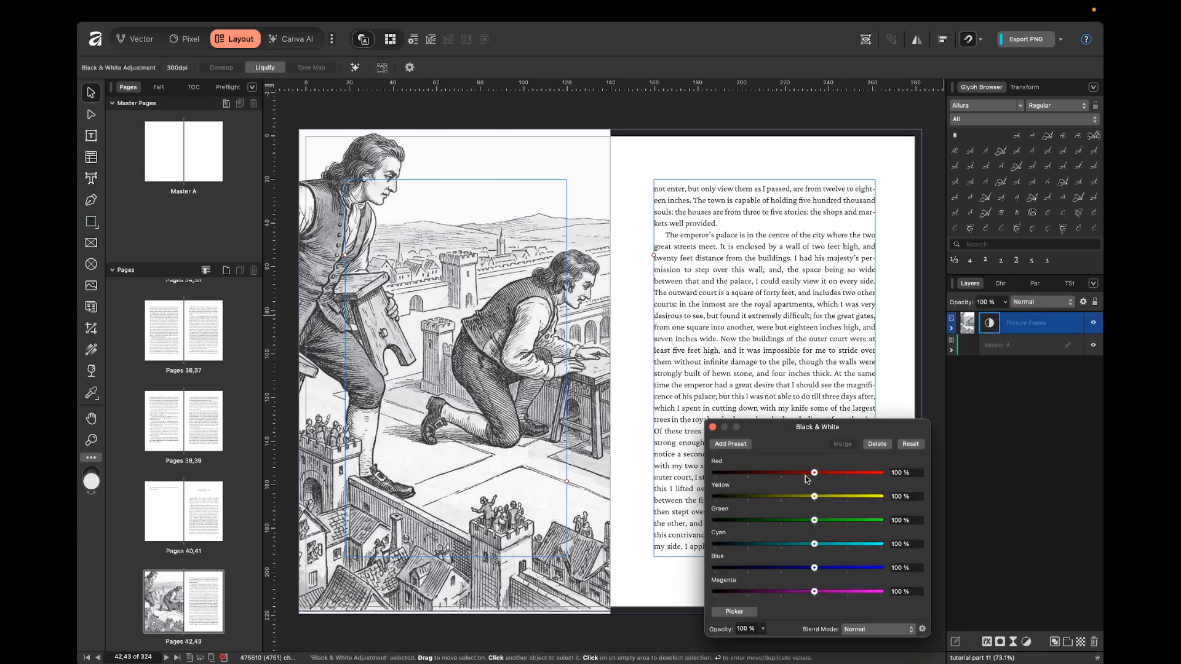
mouse_move(821, 478)
left_mouse_down()
mouse_move(861, 480)
mouse_move(813, 489)
left_mouse_up()
left_click_drag(817, 477, 870, 480)
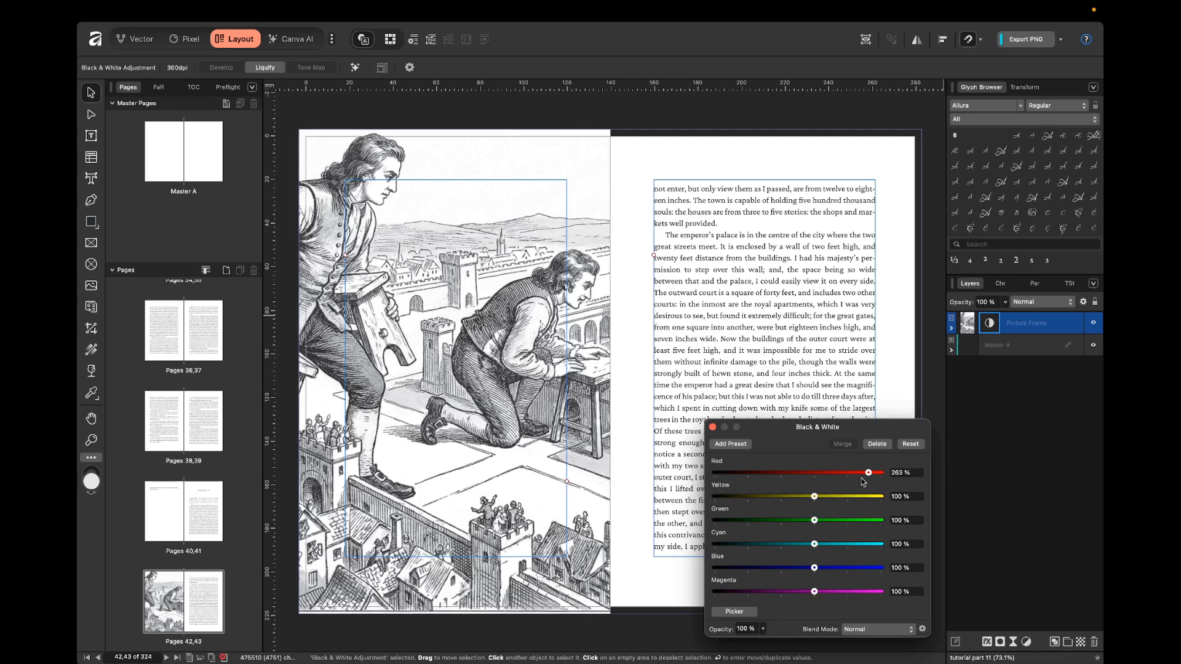
left_click_drag(819, 479, 842, 496)
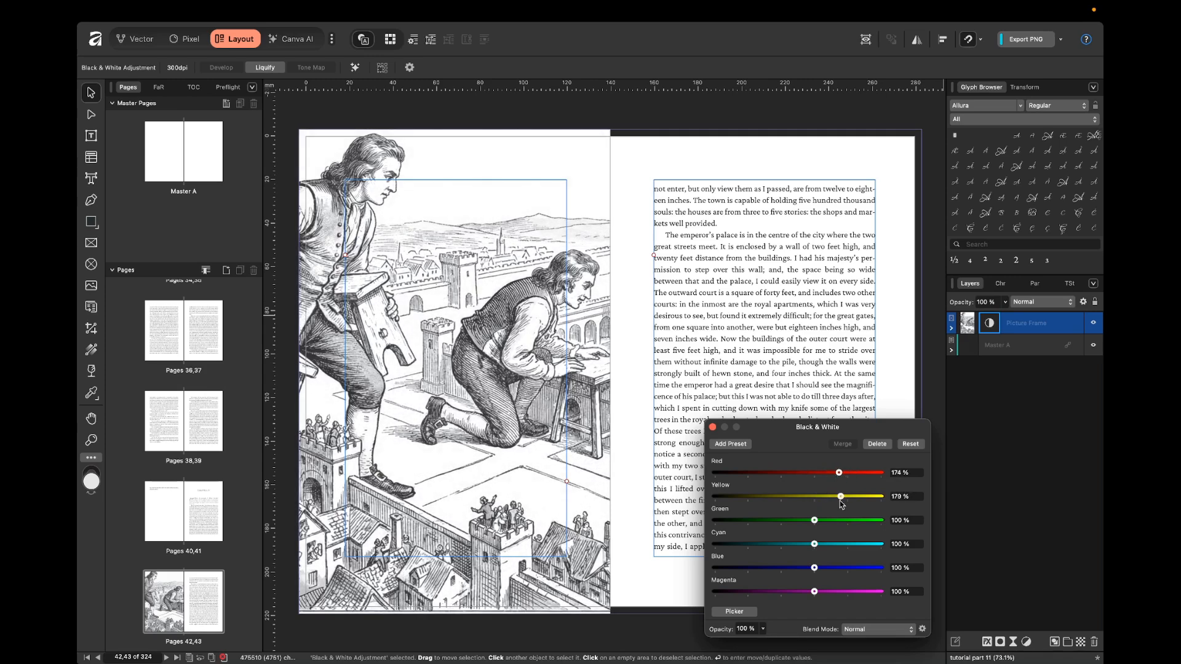
left_click_drag(817, 545, 852, 520)
left_click_drag(839, 567, 852, 594)
left_click_drag(714, 432, 712, 433)
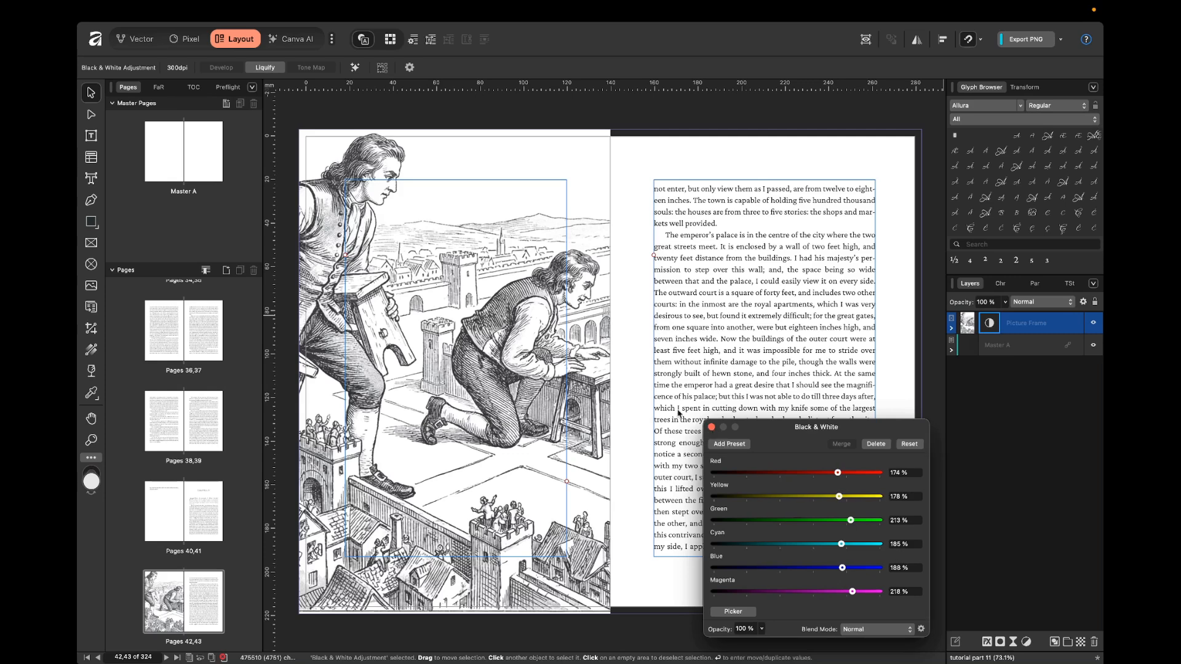
left_click(712, 428)
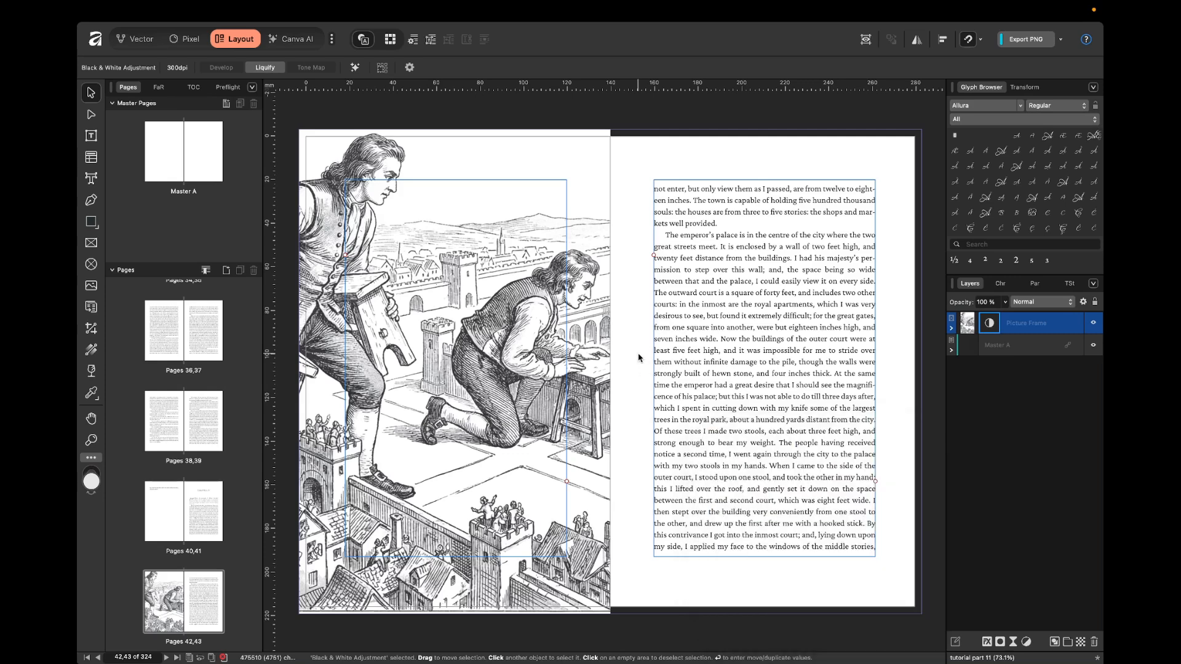
left_click(638, 358)
scroll(638, 358, "left", 2)
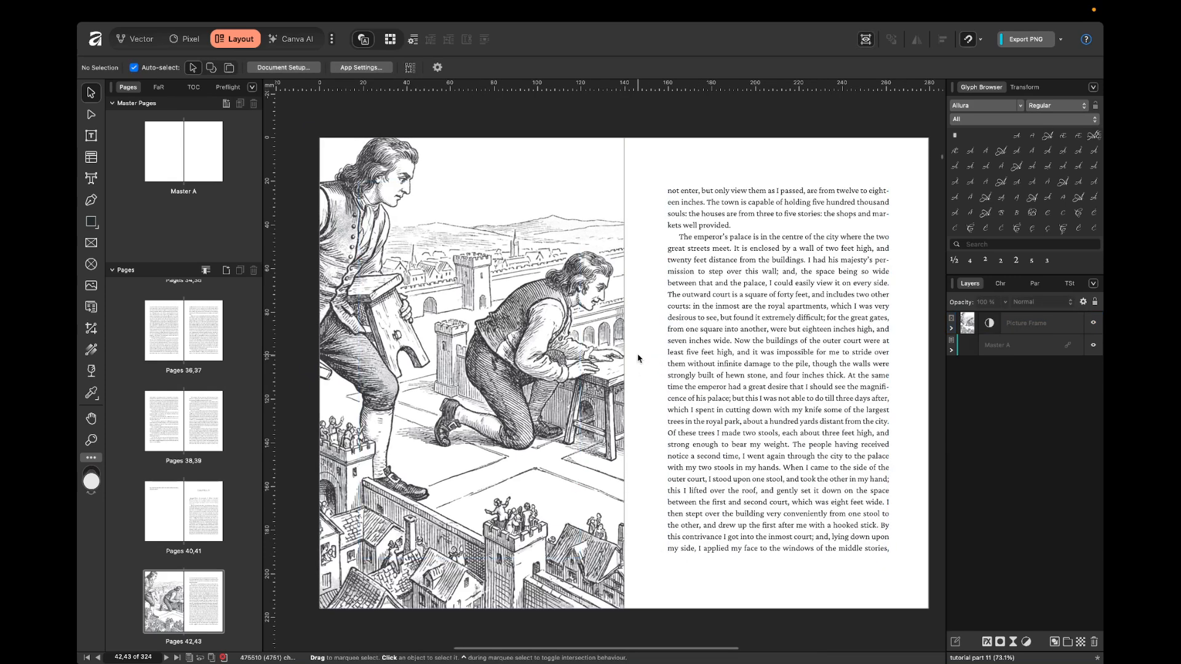
Delete the Black & White adjustment from the picture frame on page 42.
double_click(988, 325)
left_click(962, 326)
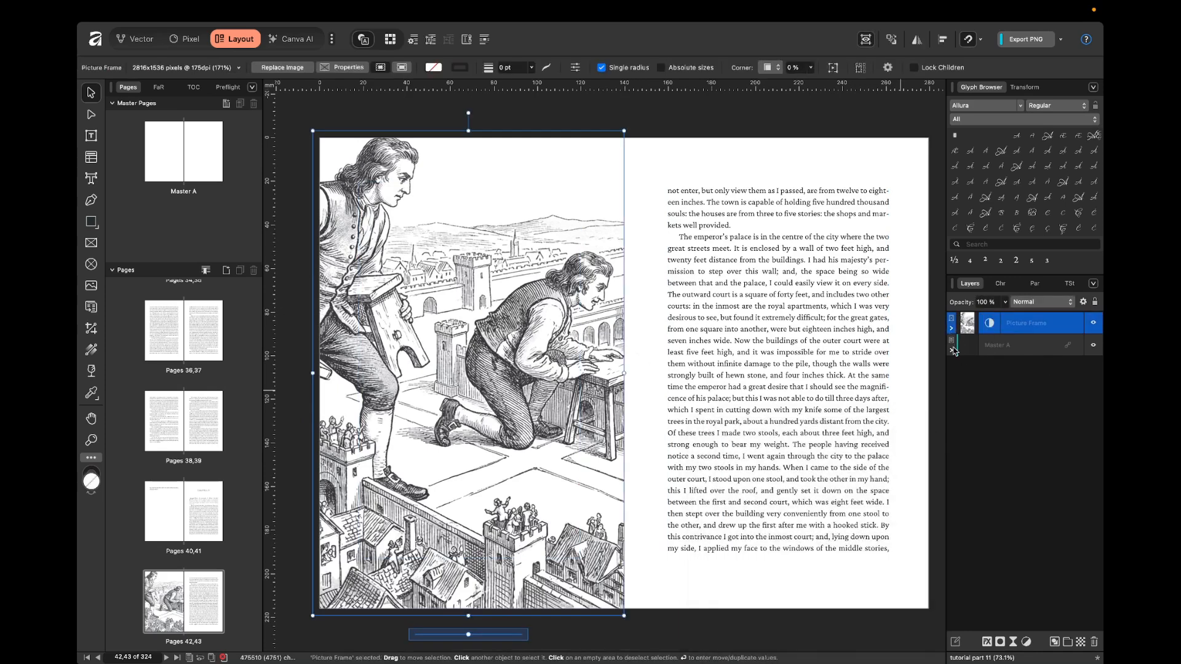
left_click(951, 328)
left_click(1021, 349)
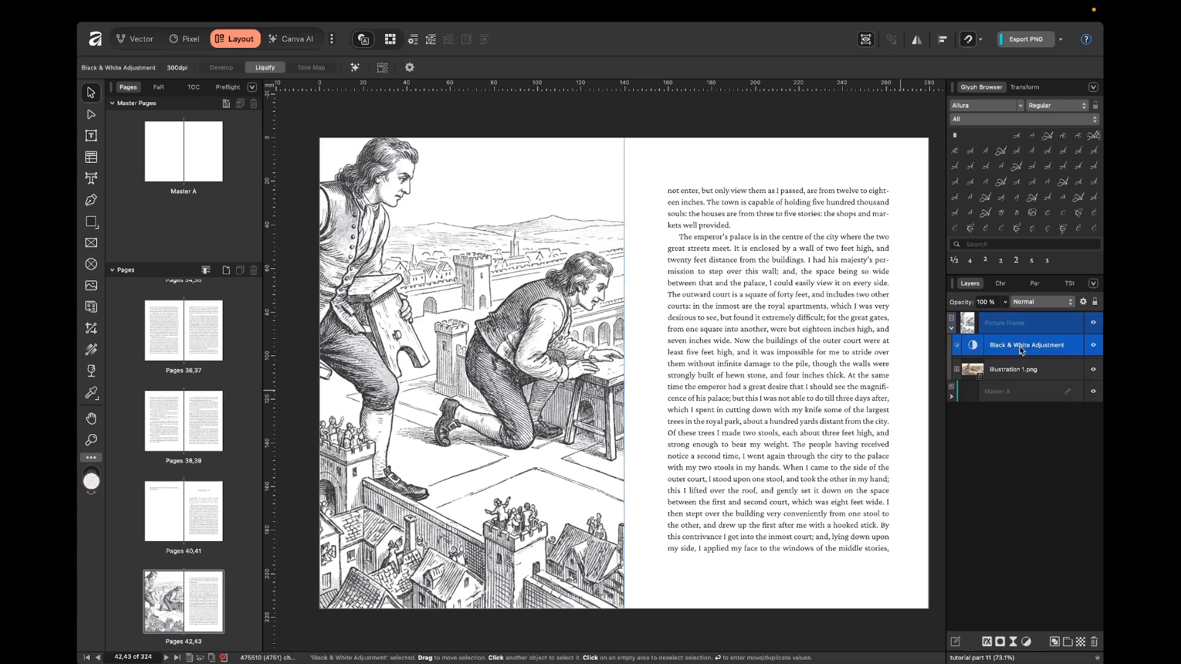
key("Delete")
left_click(661, 242)
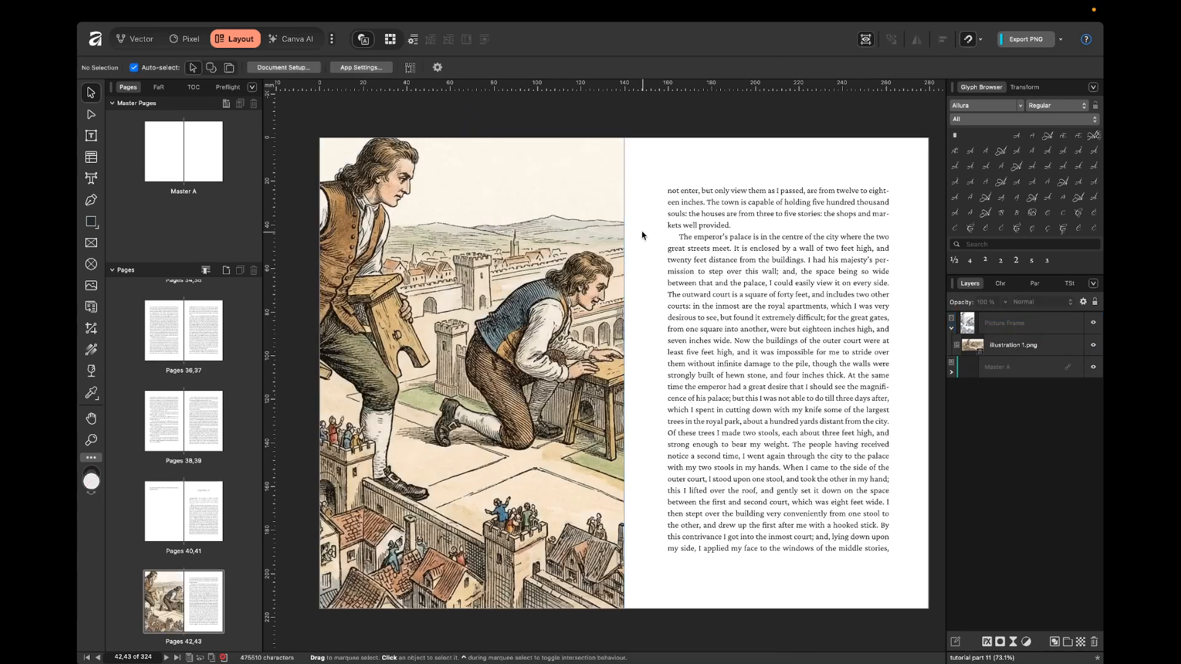
Draw a rectangle covering all of page 42 past the outer bleed and fill it with green.
left_click(96, 223)
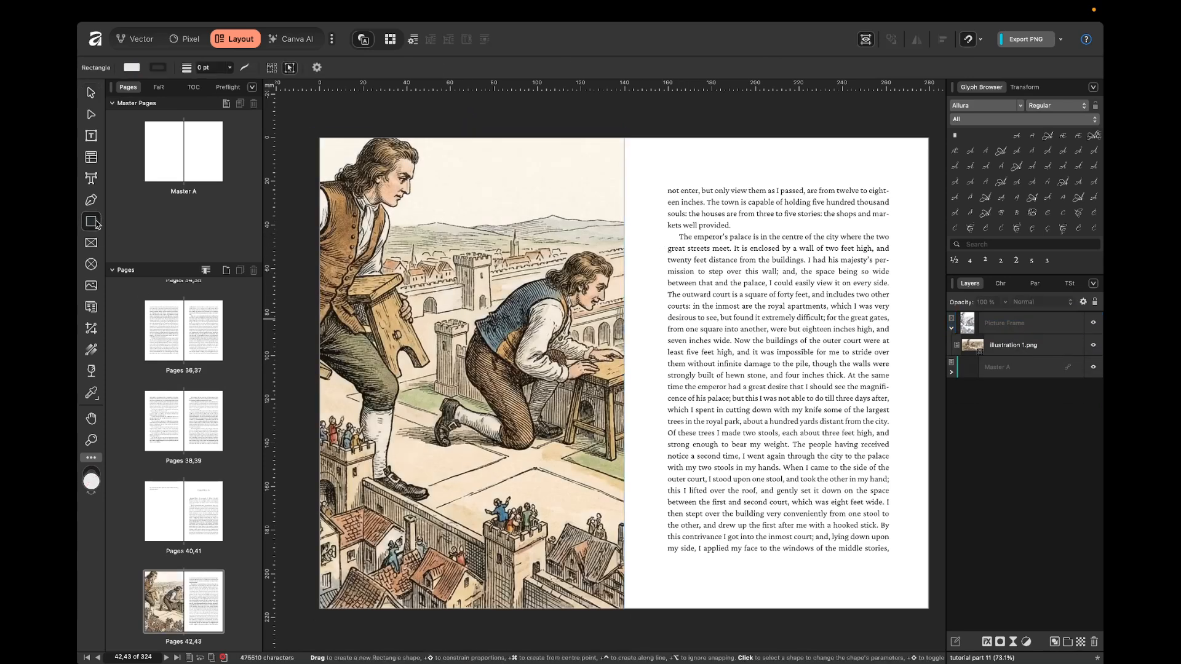
scroll(295, 185, "left", 2)
left_click_drag(351, 119, 677, 624)
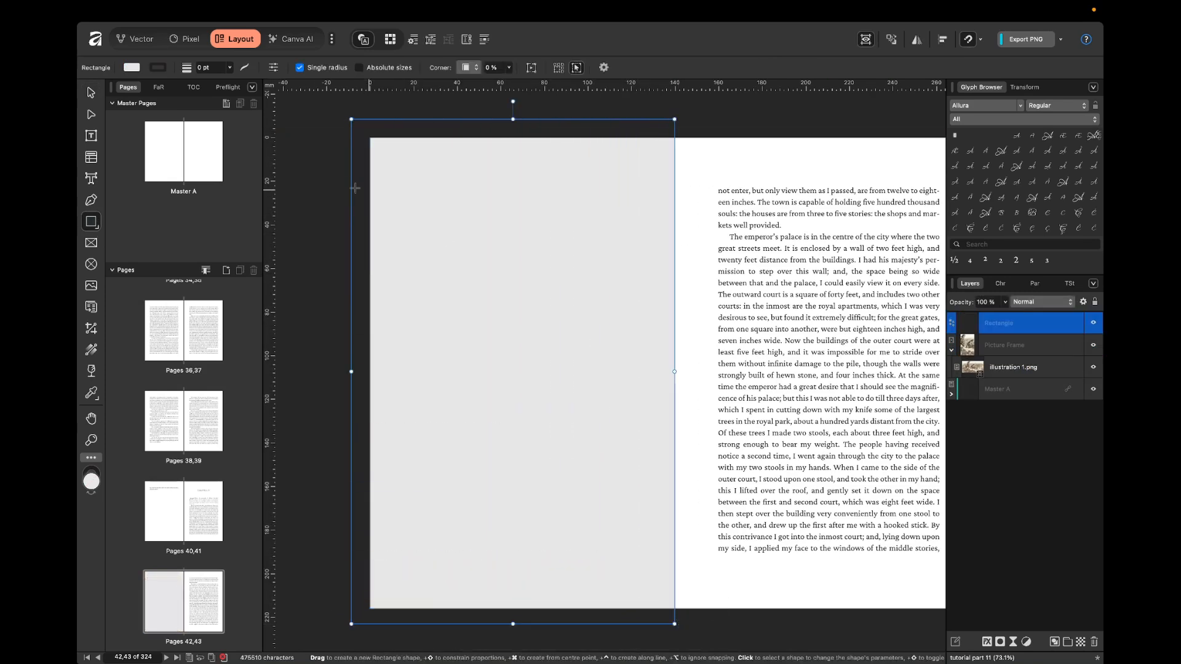
left_click(132, 68)
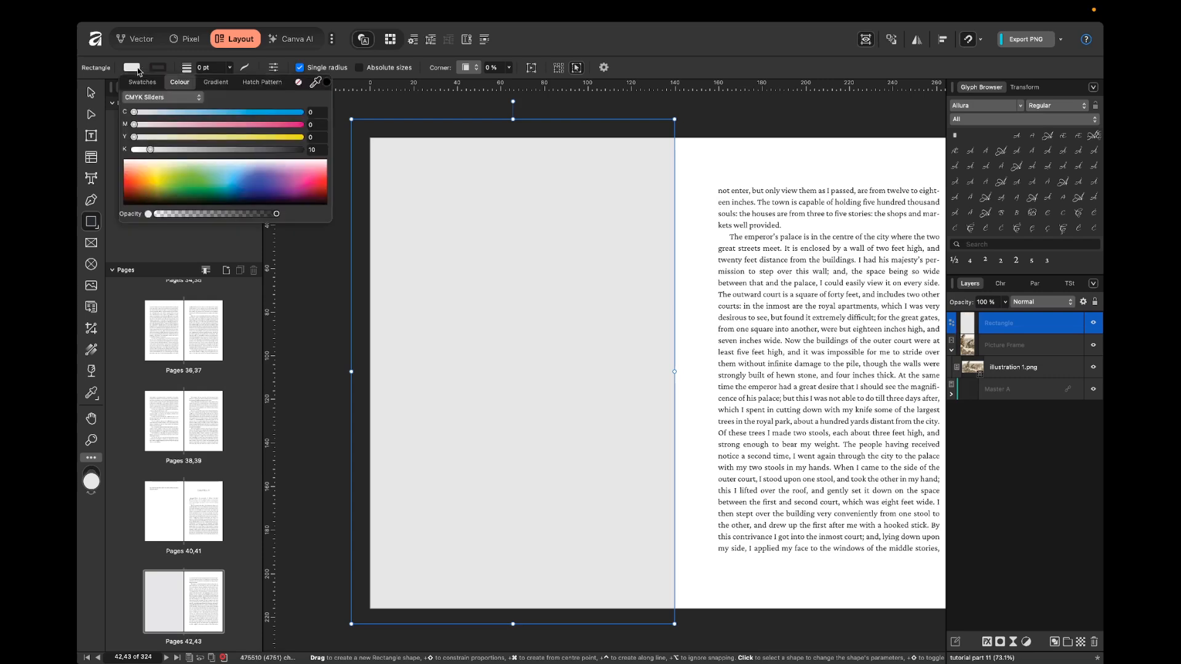
left_click(194, 185)
left_click(93, 93)
left_click(698, 178)
left_click(664, 182)
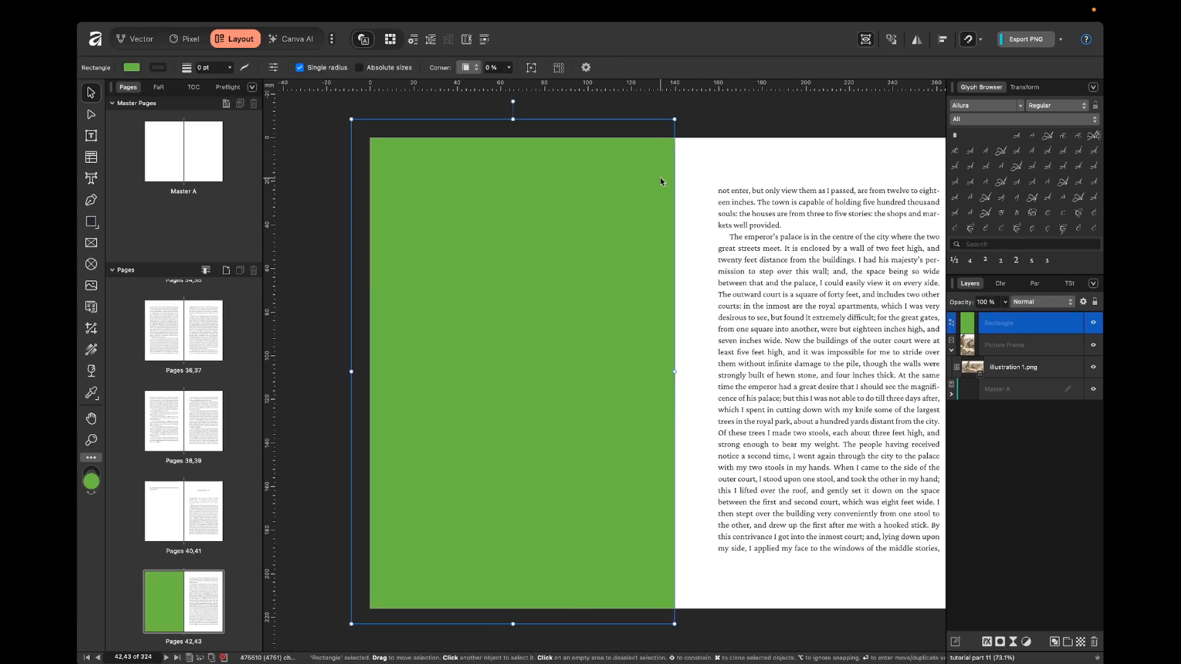
Set the green rectangle's blend mode to Colour to tint the illustration, and review the spread.
left_click(1031, 309)
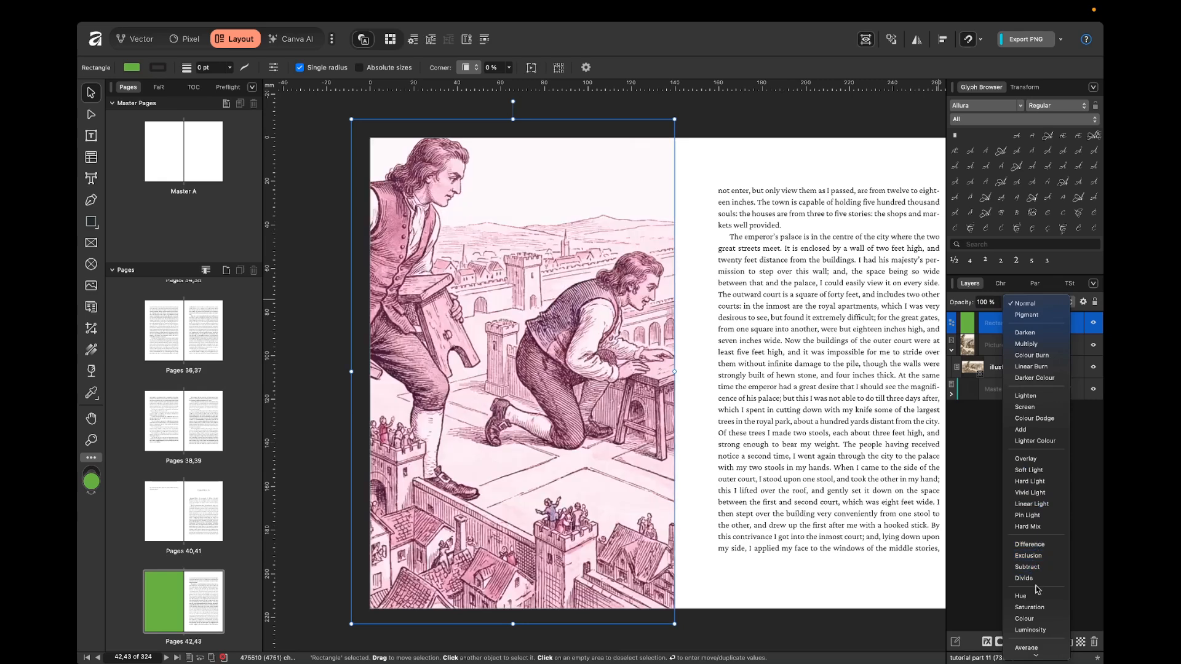
left_click(1031, 607)
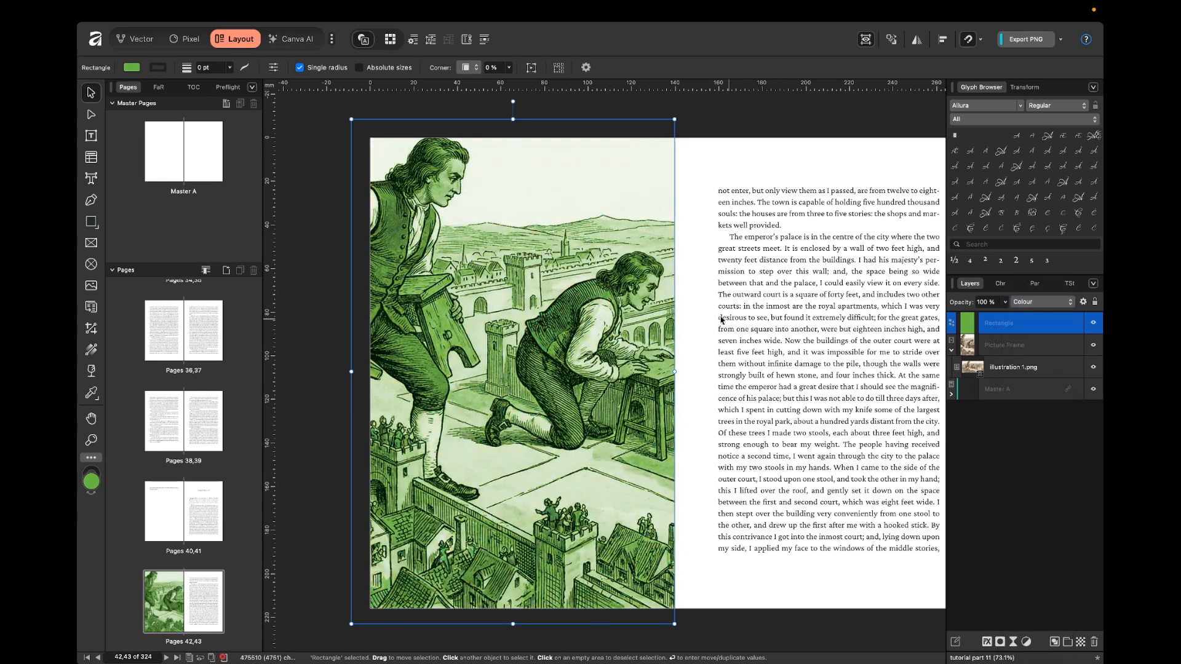
left_click(697, 289)
scroll(696, 289, "down", 2)
scroll(697, 289, "right", 2)
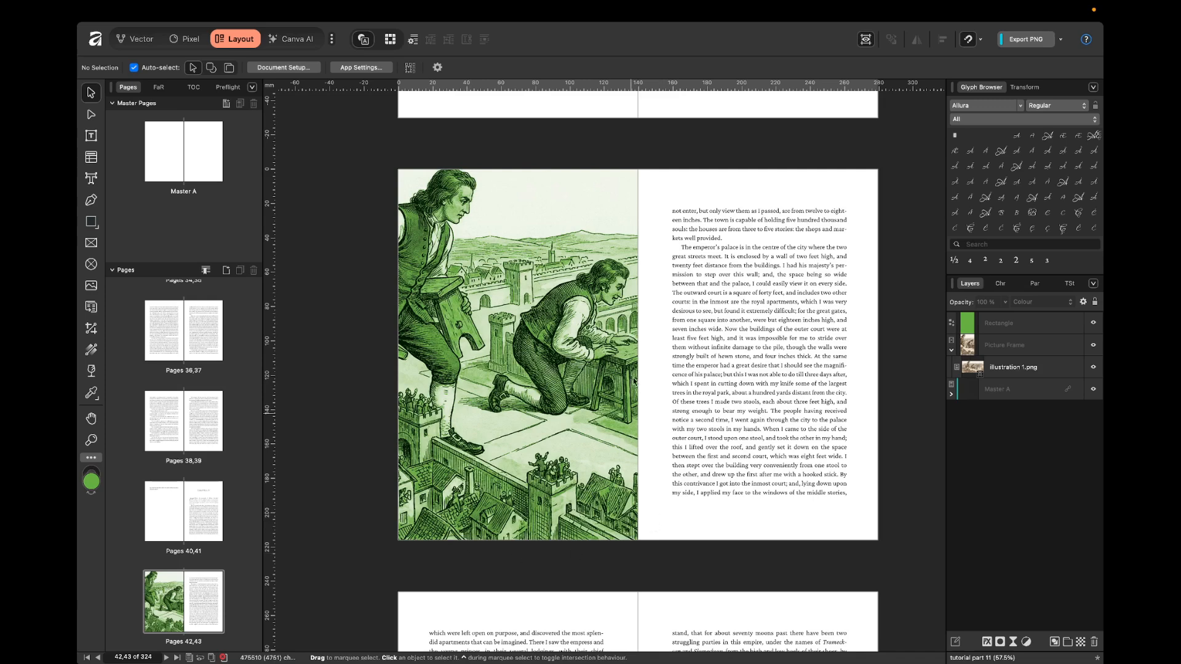
scroll(632, 359, "down", 3)
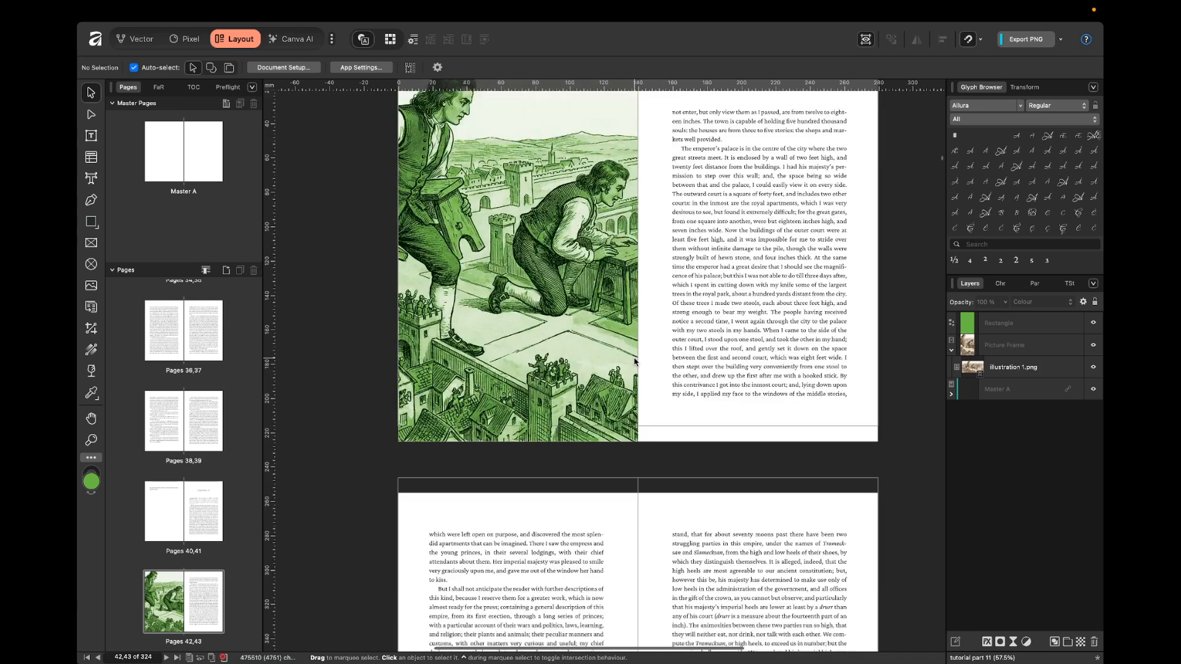
scroll(473, 474, "down", 5)
scroll(620, 426, "up", 6)
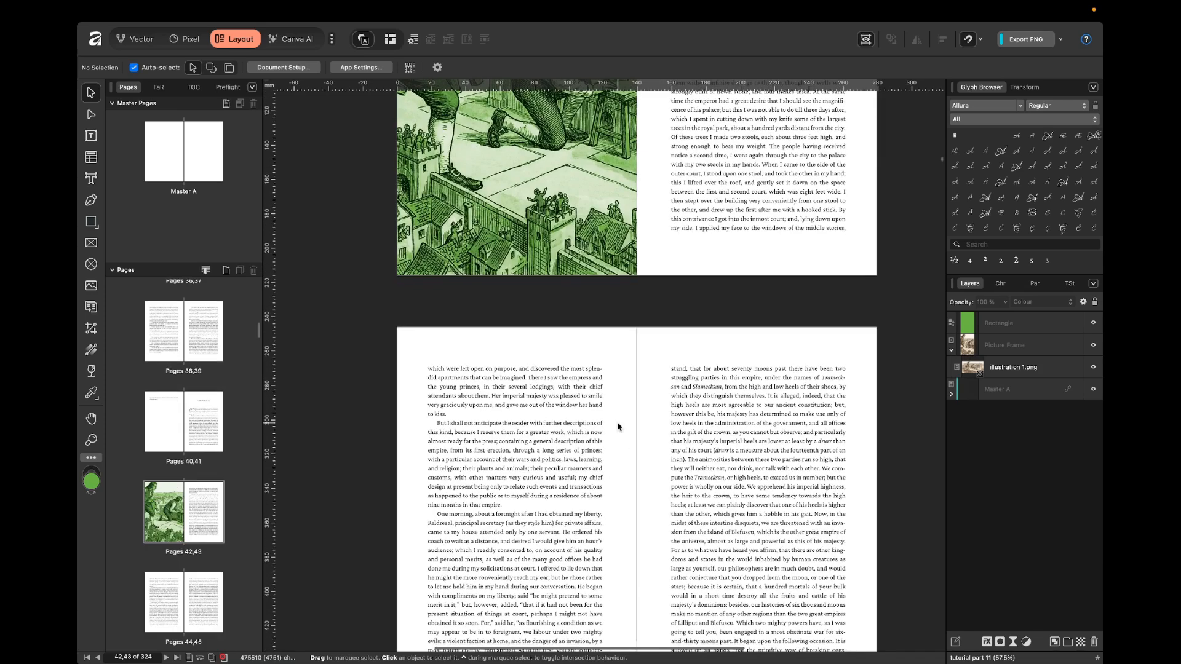
left_click(600, 200)
left_click_drag(600, 199, 573, 281)
key("super+z")
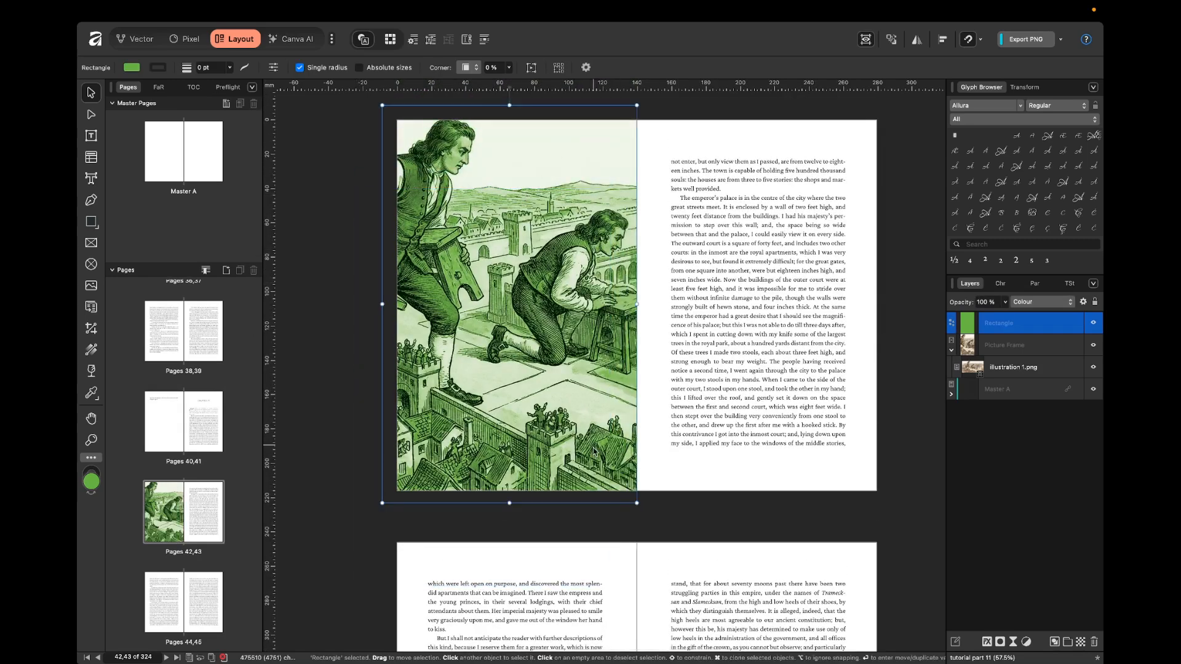
Review the tinted spread, and delete the green rectangle and the picture frame from page 42.
scroll(621, 308, "down", 7)
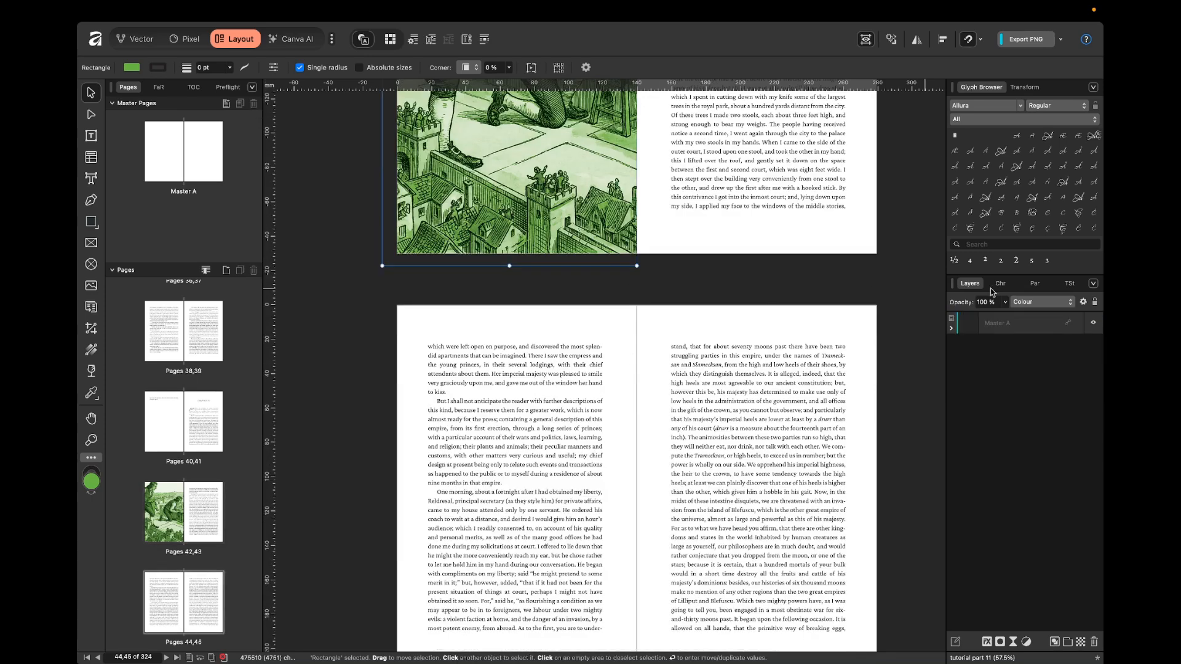
scroll(659, 248, "up", 7)
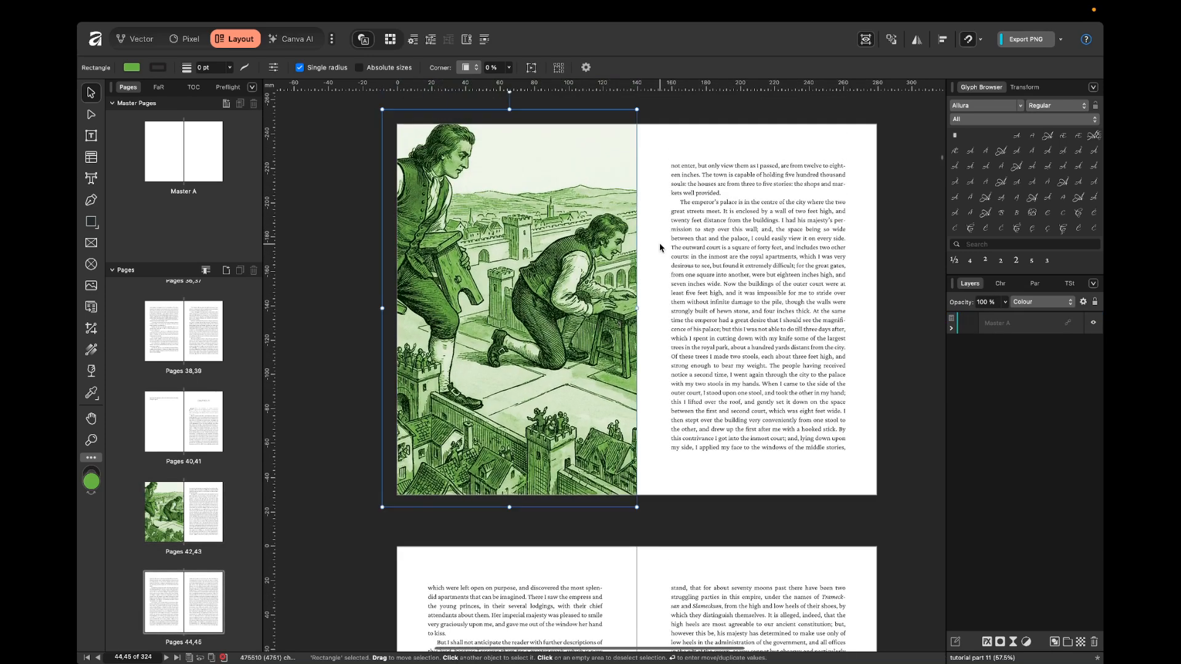
left_click(660, 248)
scroll(624, 237, "up", 3)
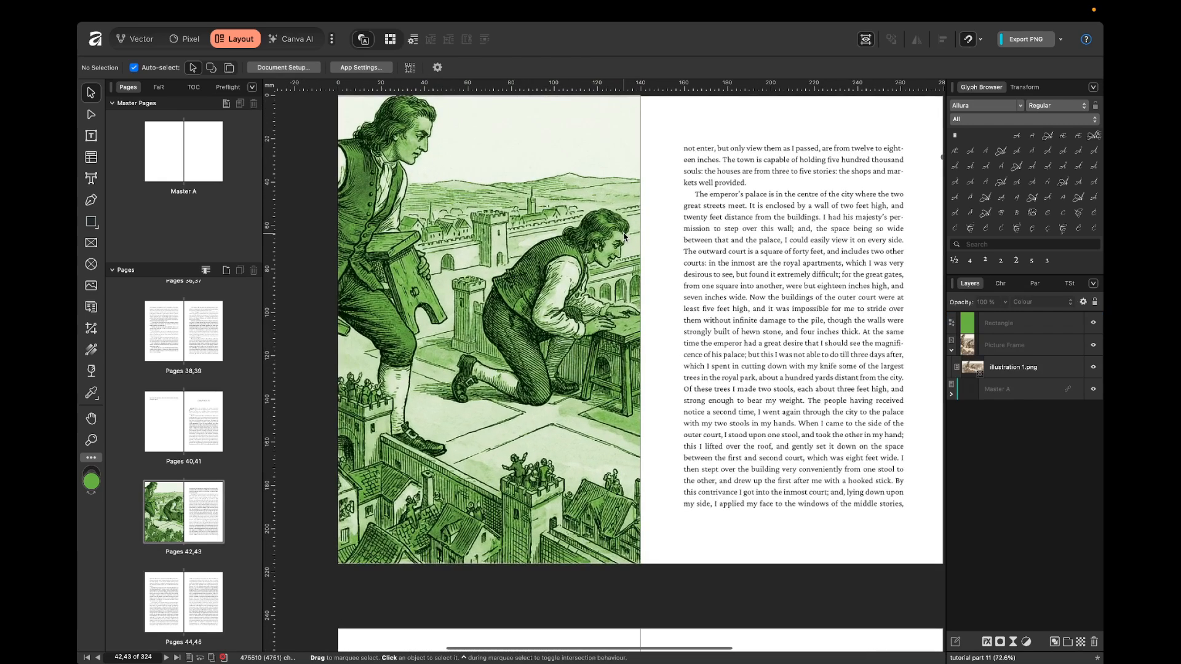
scroll(624, 237, "up", 1)
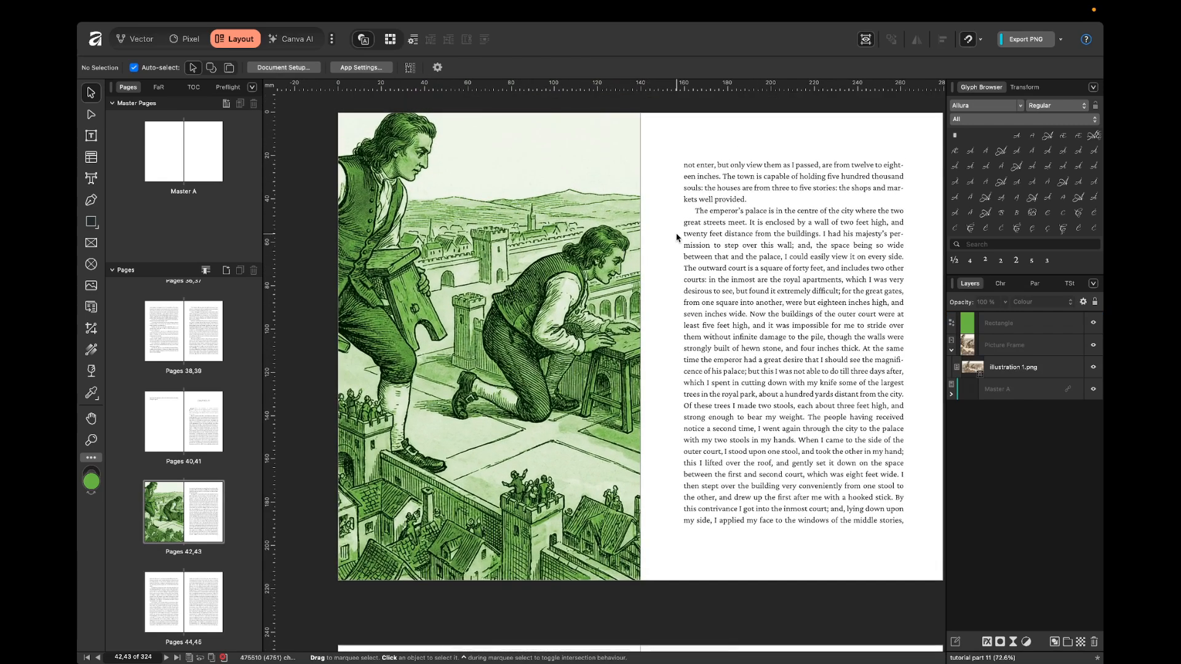
scroll(677, 237, "up", 1)
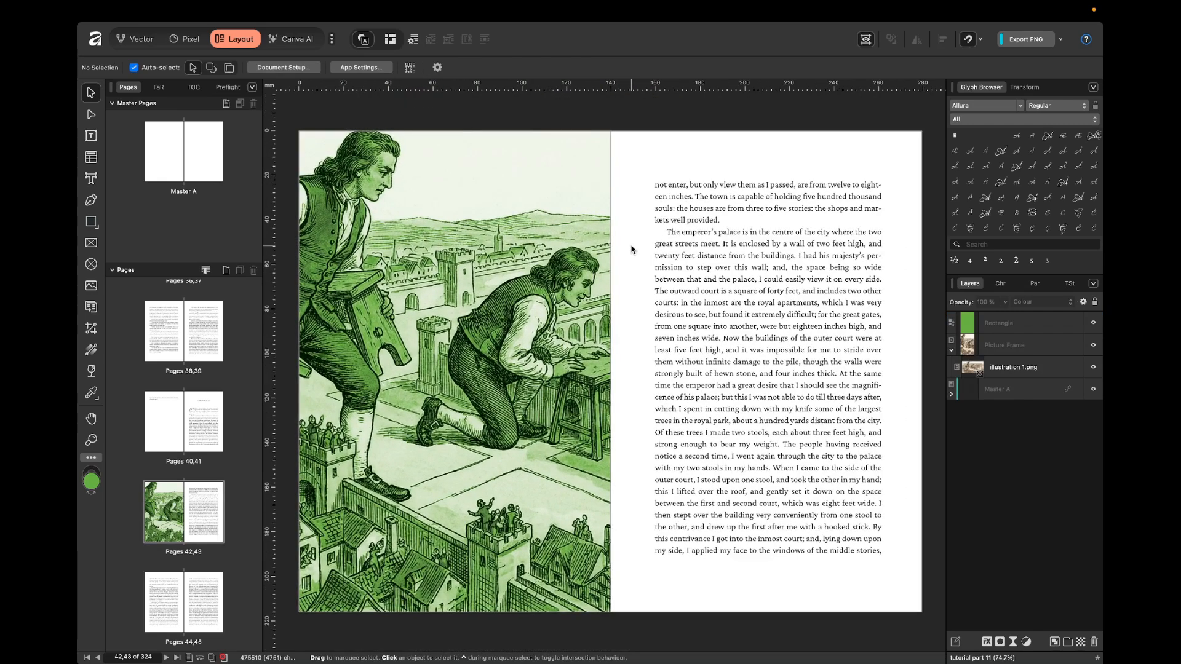
left_click(608, 261)
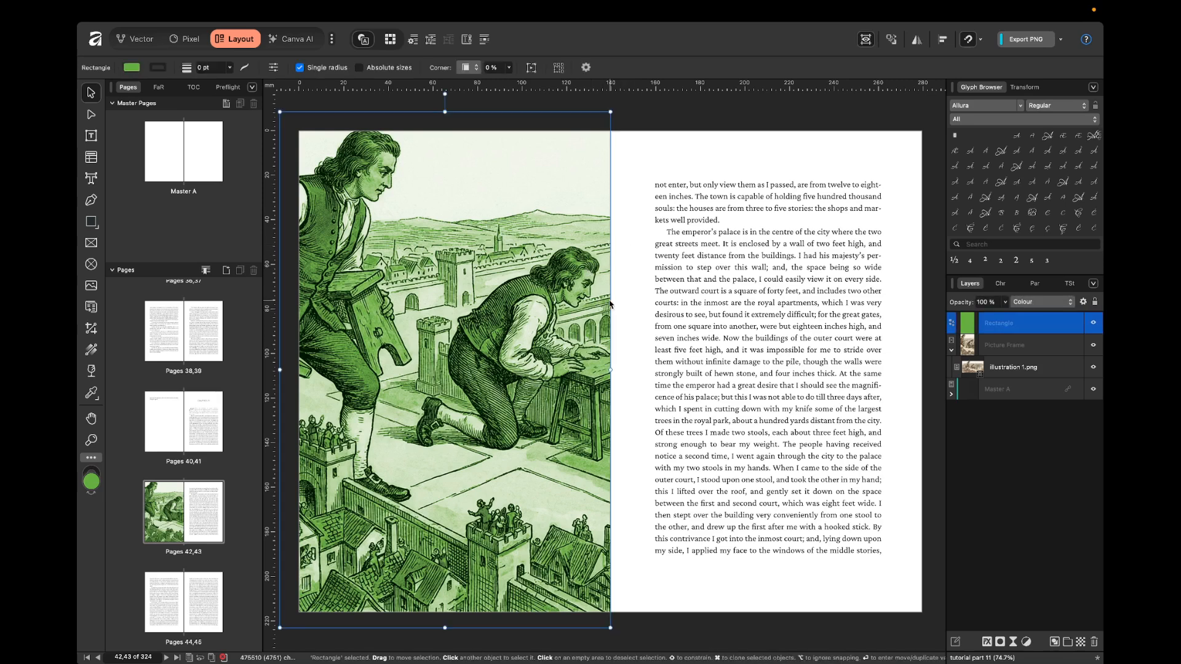
key("Delete")
key("Delete")
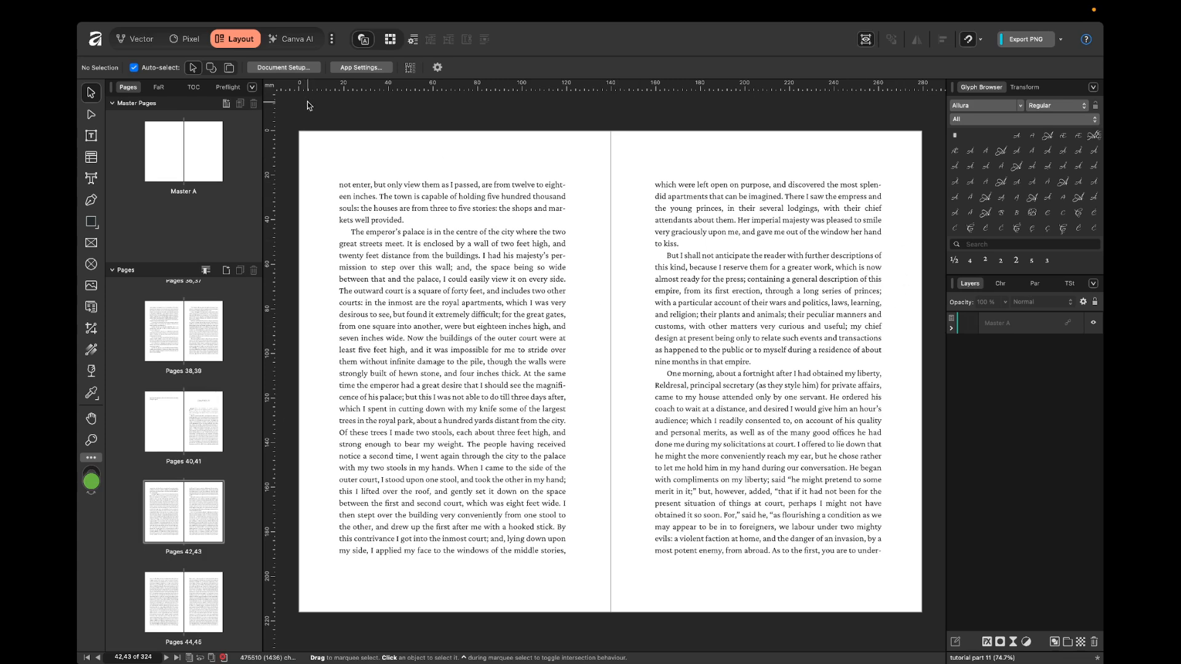
Set up a new document with page width and height of 10 in and multi-page facing pages.
key("super+n")
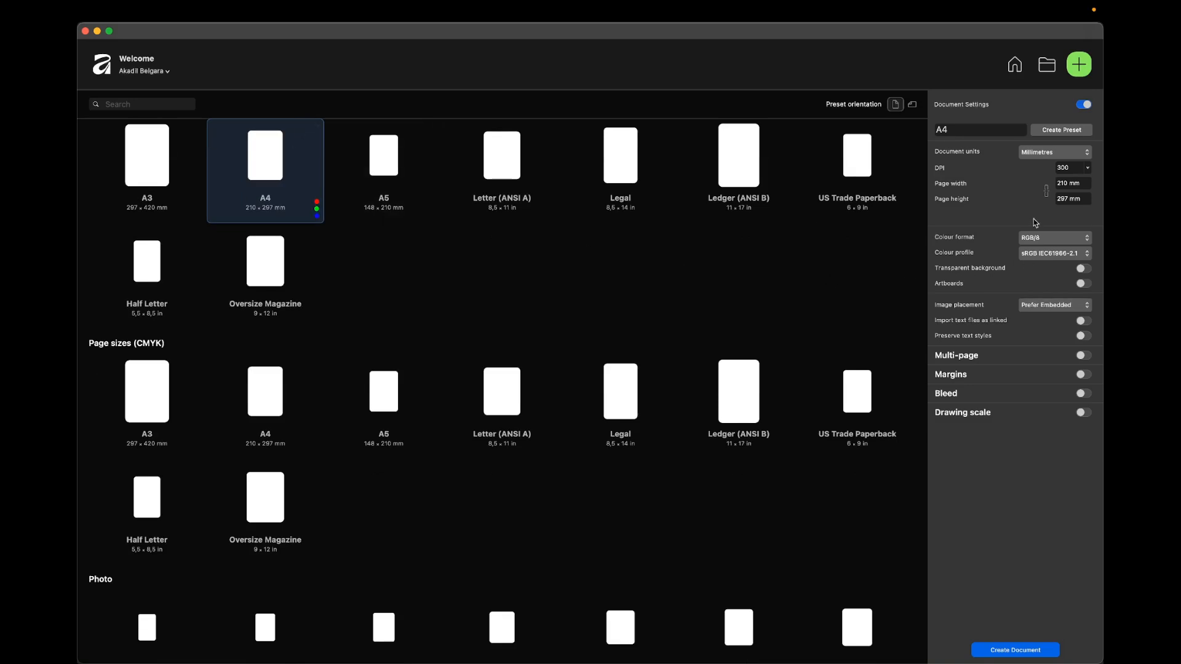
left_click(1075, 185)
type("10in")
key("Tab")
type("10 in")
key("Tab")
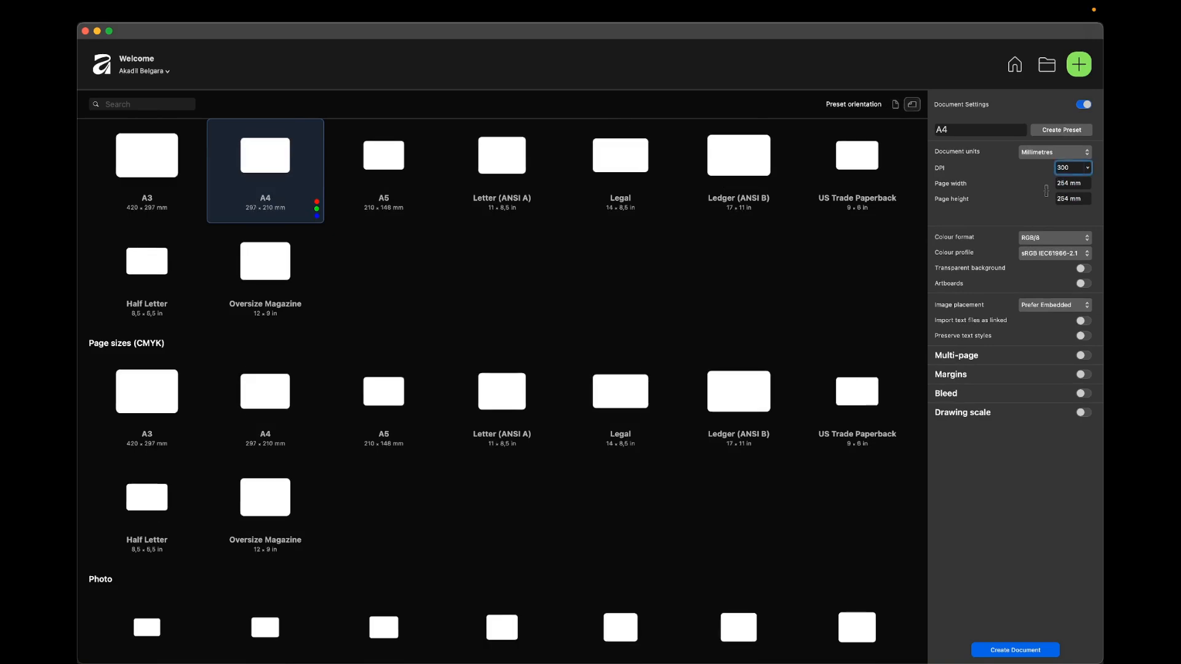
left_click(1083, 356)
left_click(1073, 416)
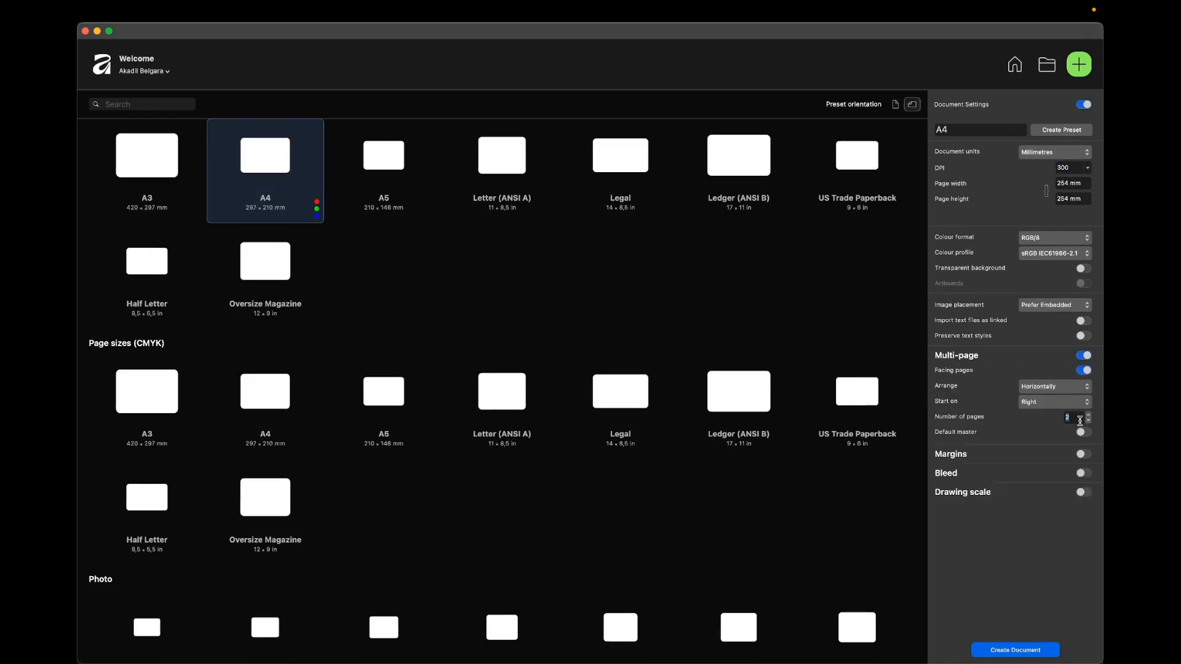
Enable bleed with 3,2 mm on the outer, top and bottom edges, and create the document.
left_click(1084, 473)
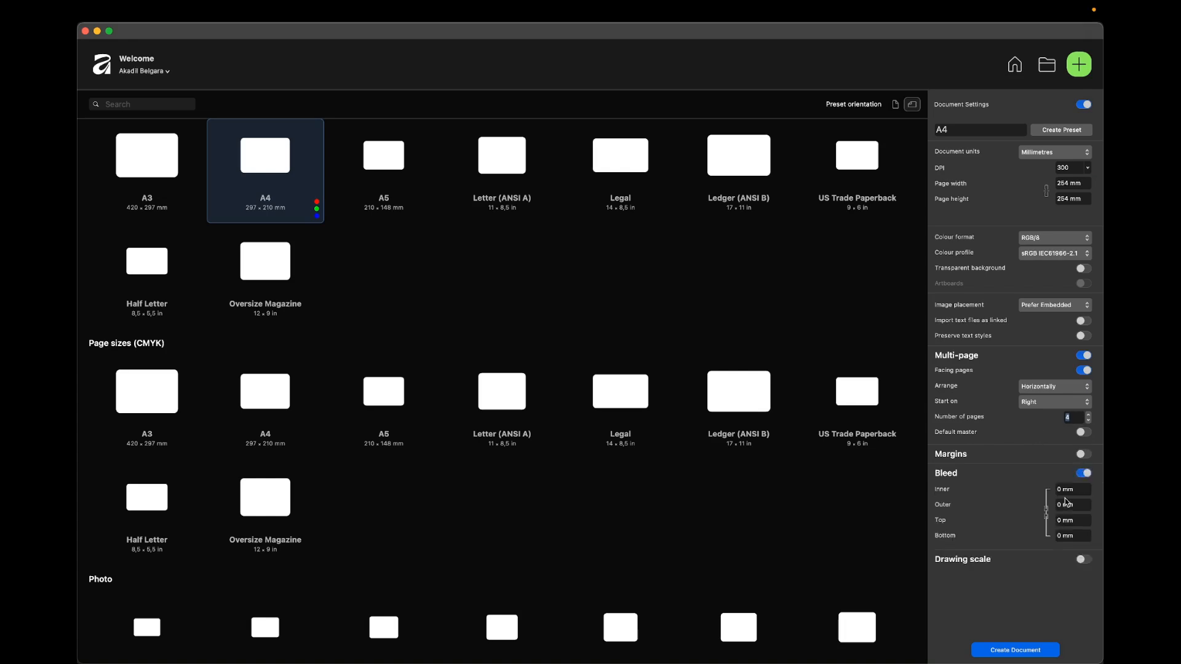
left_click(1074, 490)
key("Tab")
type("3,2")
key("Tab")
type("3,2")
key("Tab")
type("3,2")
key("Tab")
left_click(1038, 654)
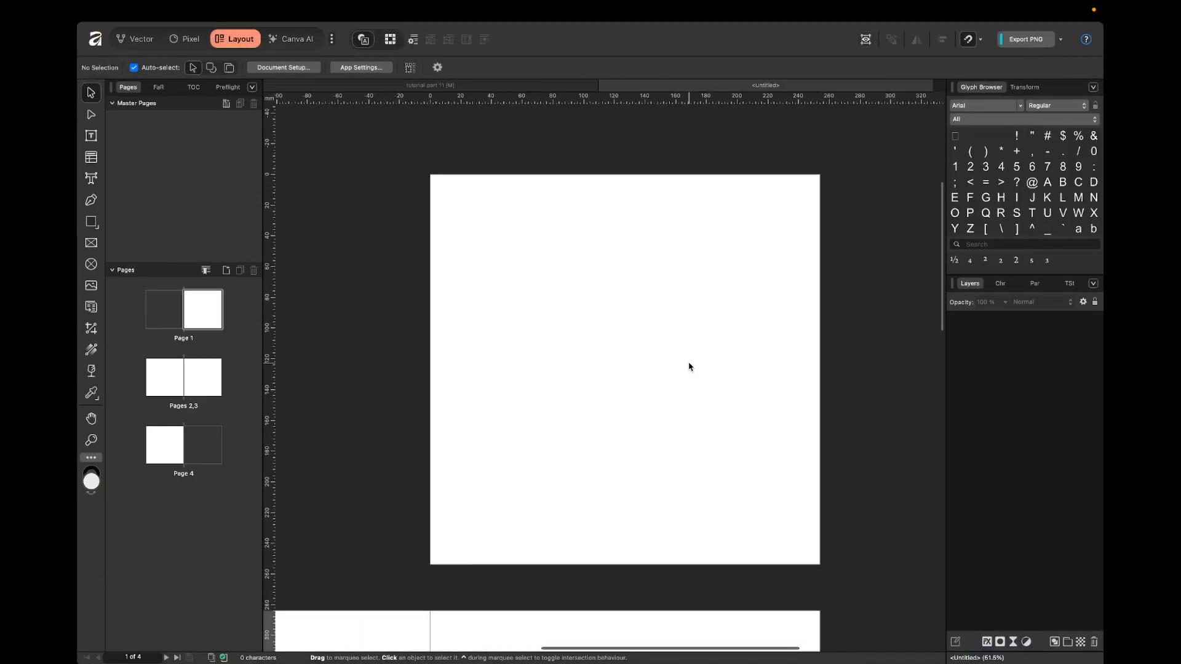
Switch to Finder, open the coloring book folder and preview its images one after another.
scroll(525, 338, "down", 3)
key("ctrl+Left")
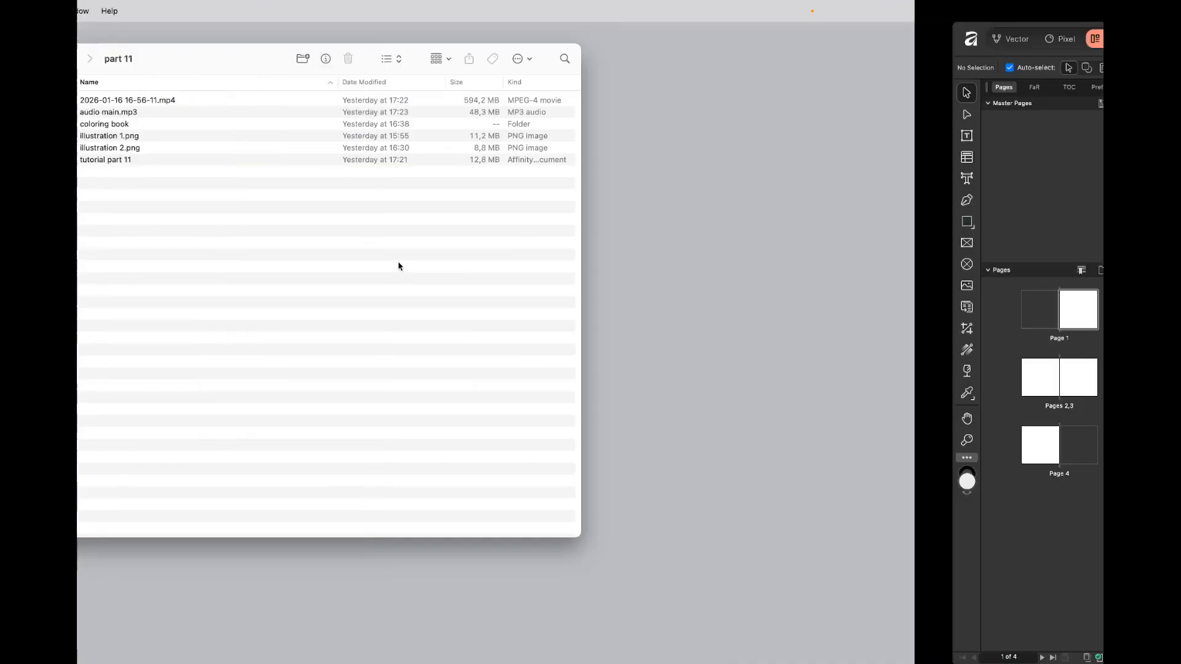
key("Down")
key("Down")
key("Down")
key("super+Down")
key("Down")
key("space")
key("Down")
key("Down")
key("Down")
key("Down")
key("Down")
key("Down")
key("Down")
key("Down")
key("Down")
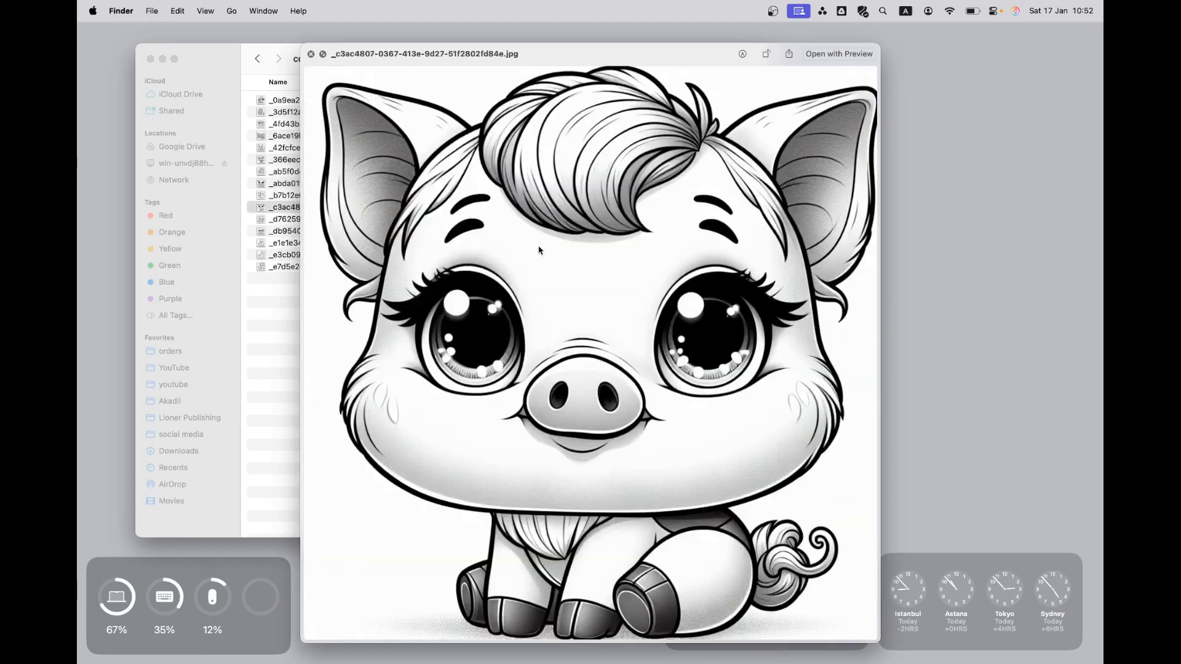
key("Down")
key("ctrl+Right")
Return to Affinity and add a facing-page master named "Master page" to the new document.
scroll(726, 293, "down", 2)
scroll(609, 343, "down", 3)
scroll(661, 437, "down", 4)
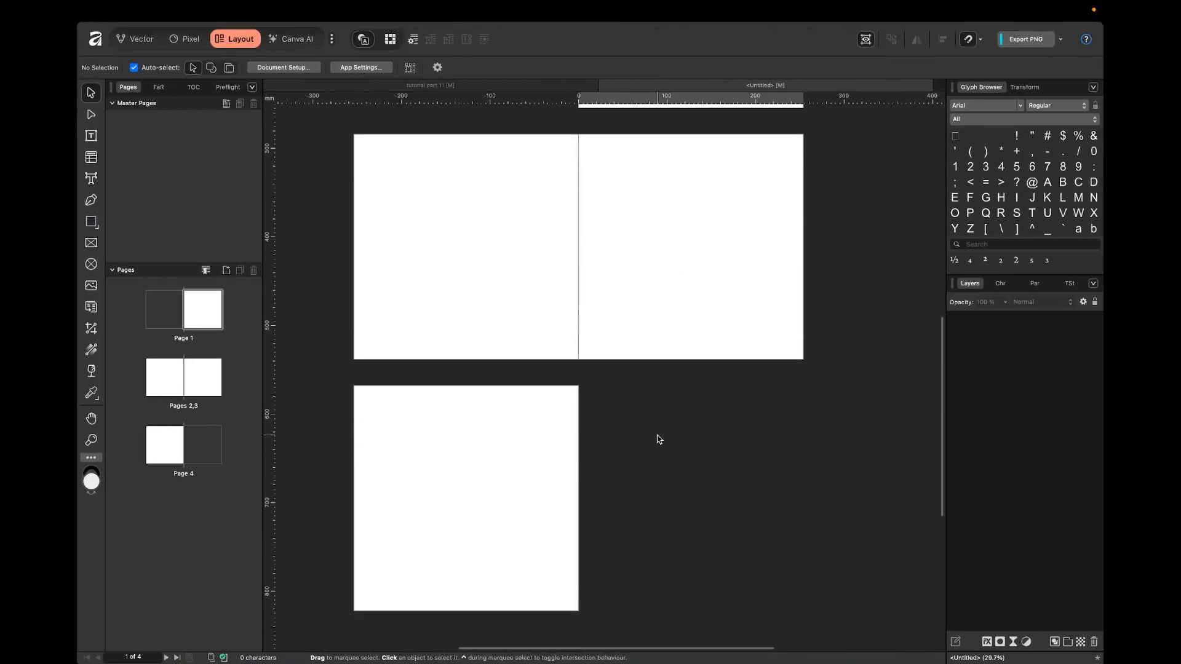
scroll(615, 272, "up", 3)
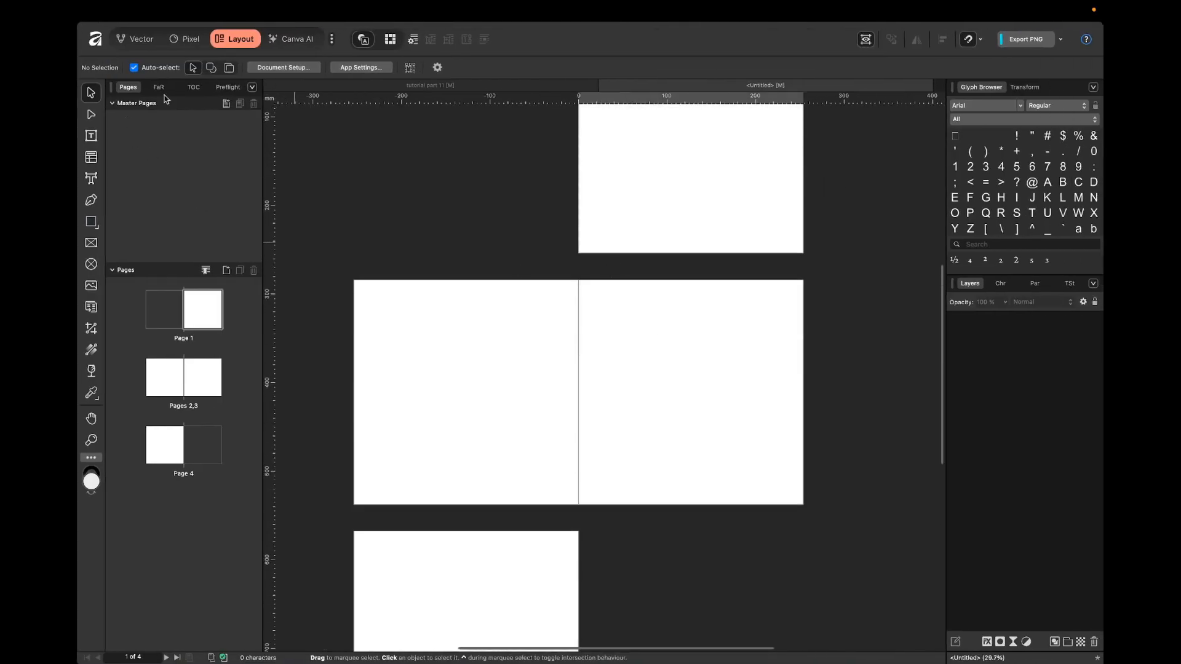
left_click(225, 105)
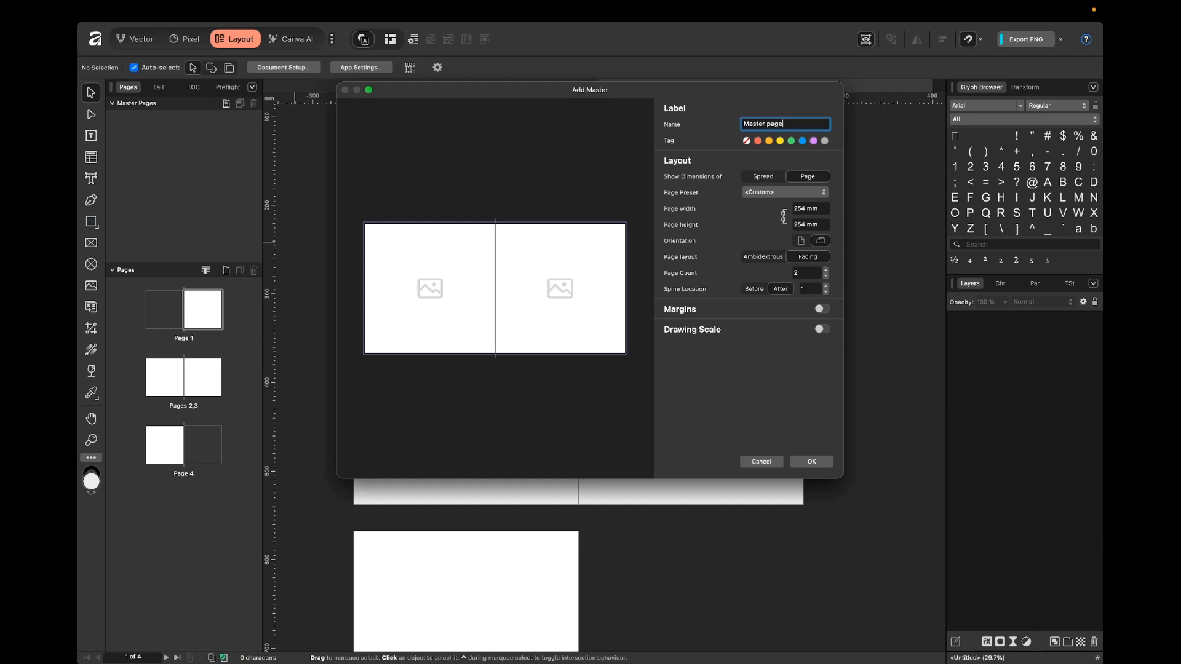
left_click(811, 462)
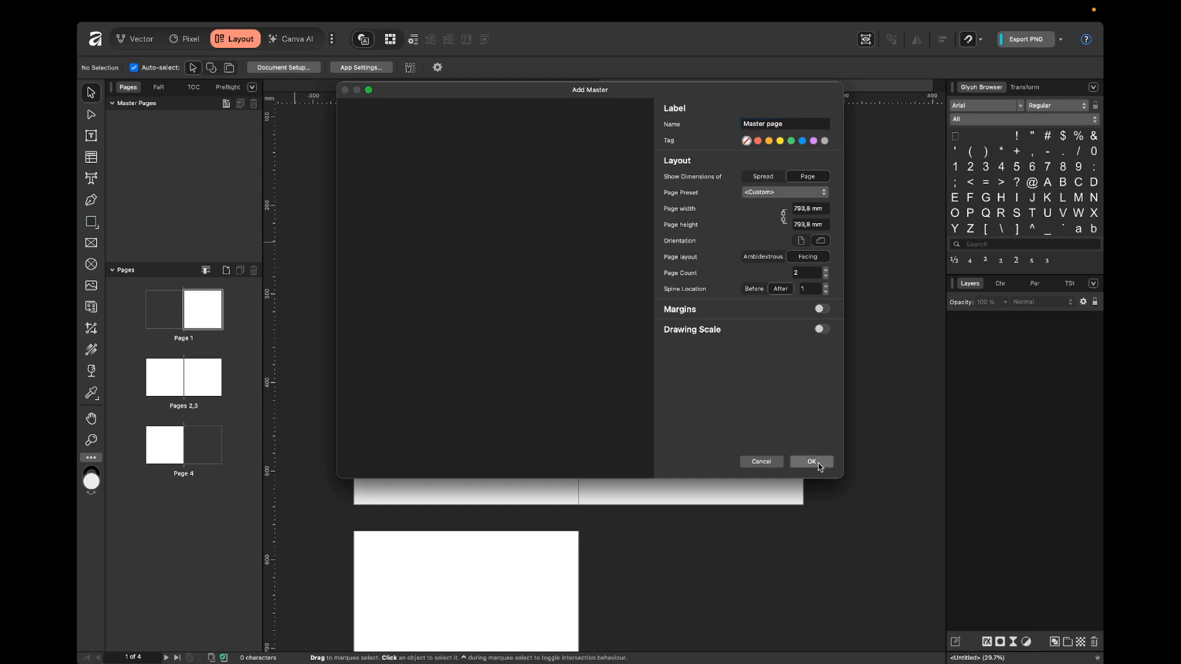
Open the master for editing and draw a picture frame covering its right-hand page out to the bleed edges.
double_click(184, 138)
scroll(804, 280, "up", 3)
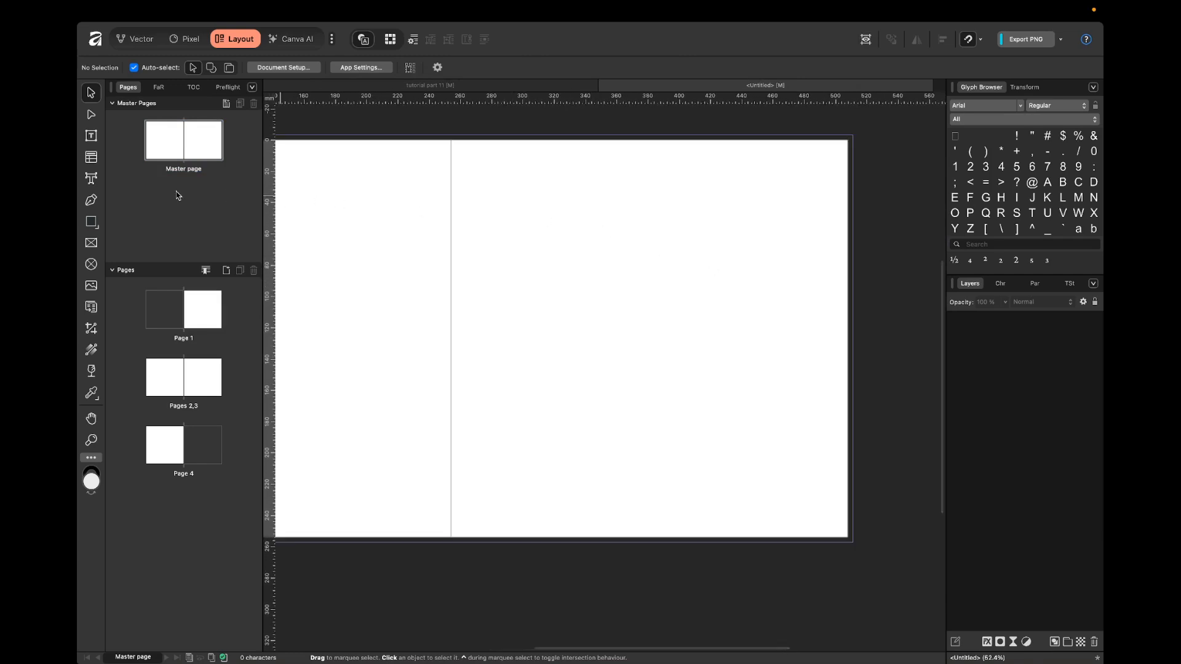
left_click(91, 243)
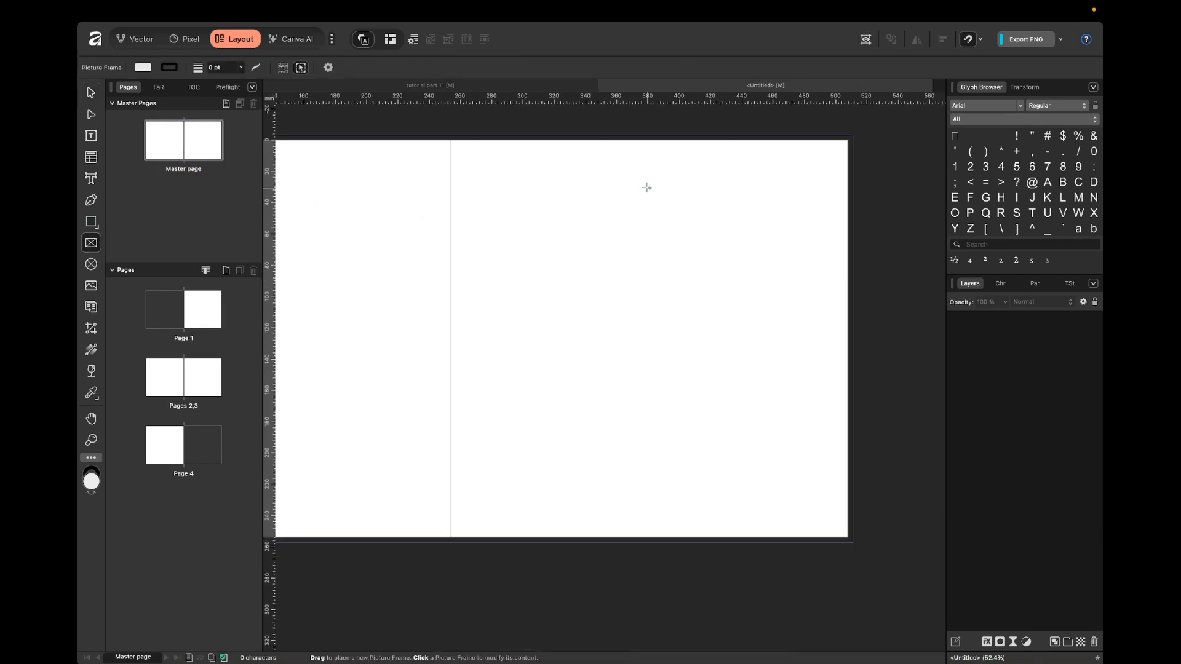
left_click_drag(853, 135, 451, 543)
key("v")
left_click(902, 323)
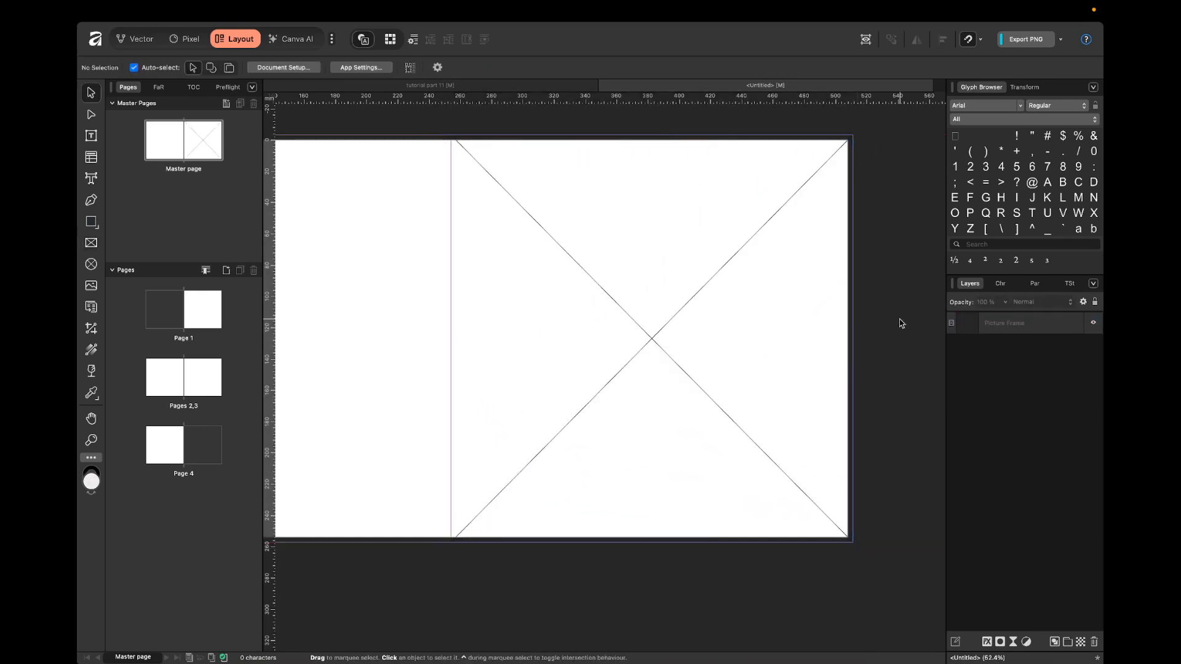
Apply Master page to the spread of pages 2 and 3.
left_click(203, 325)
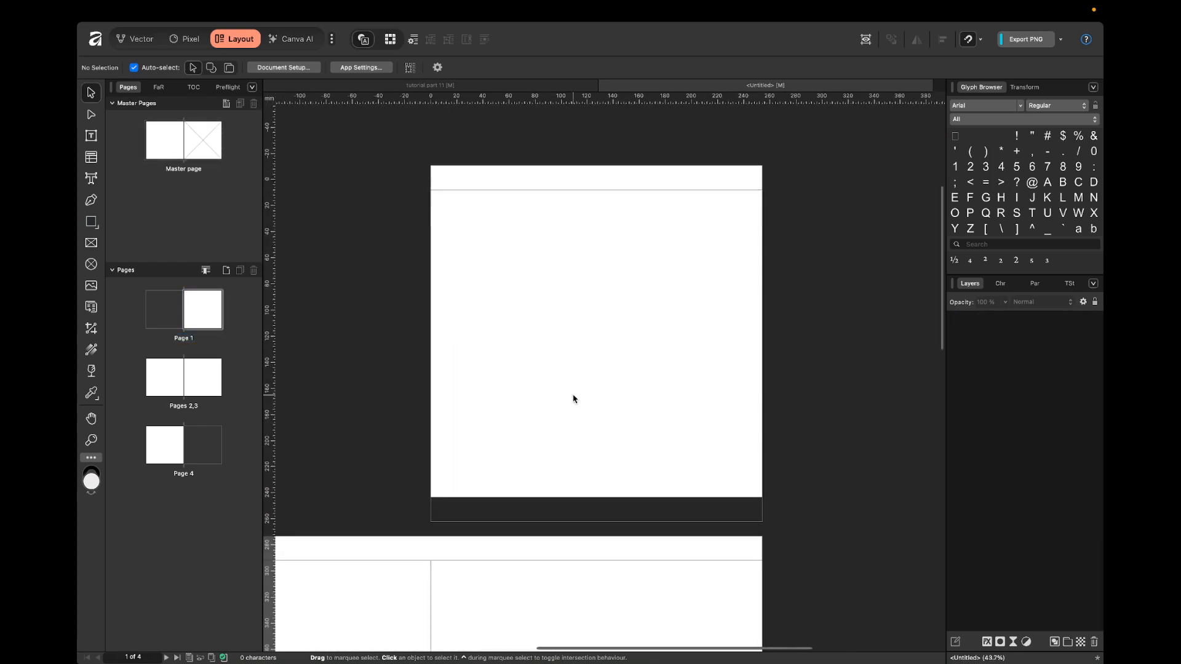
scroll(575, 442, "down", 2)
scroll(429, 401, "down", 2)
left_click_drag(178, 130, 424, 414)
left_click_drag(190, 146, 409, 432)
left_click(564, 458)
scroll(527, 277, "left", 1)
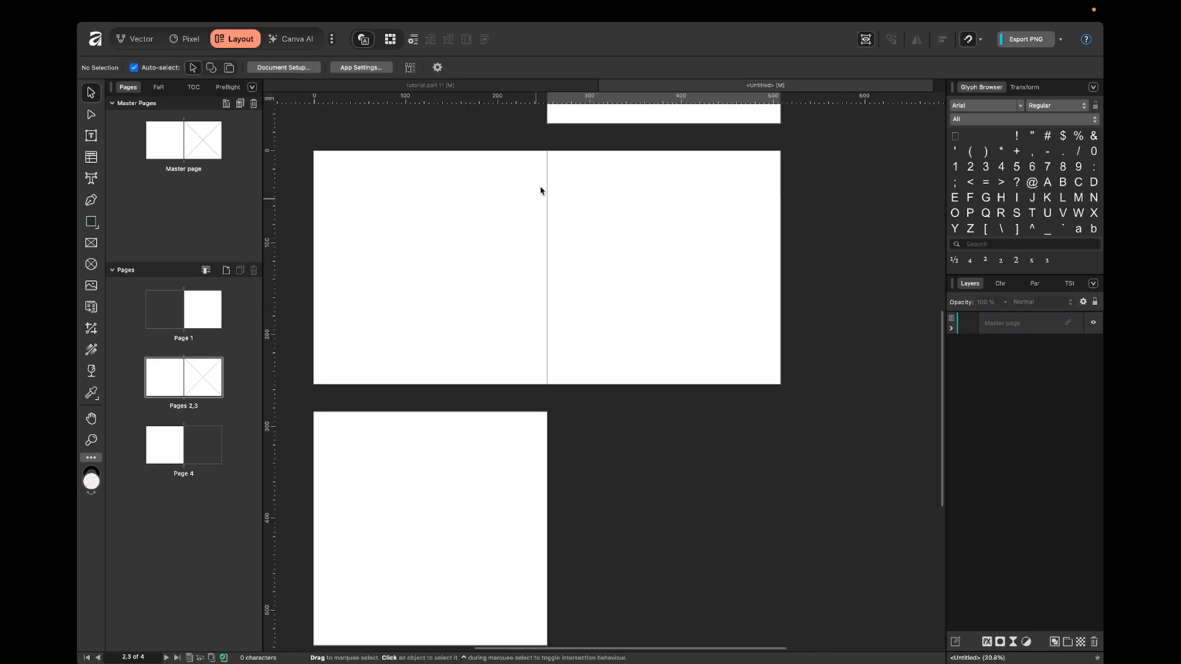
Select the master's picture frame on page 3 to check it, and look over the spreads.
left_click(764, 166)
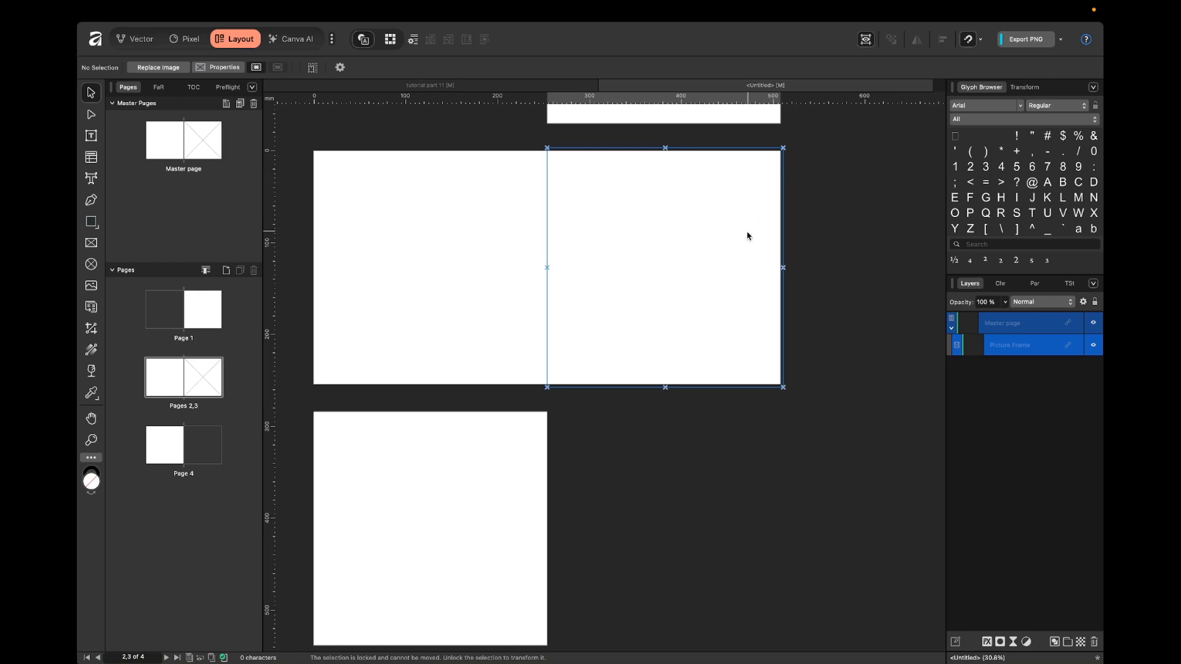
scroll(599, 298, "down", 2)
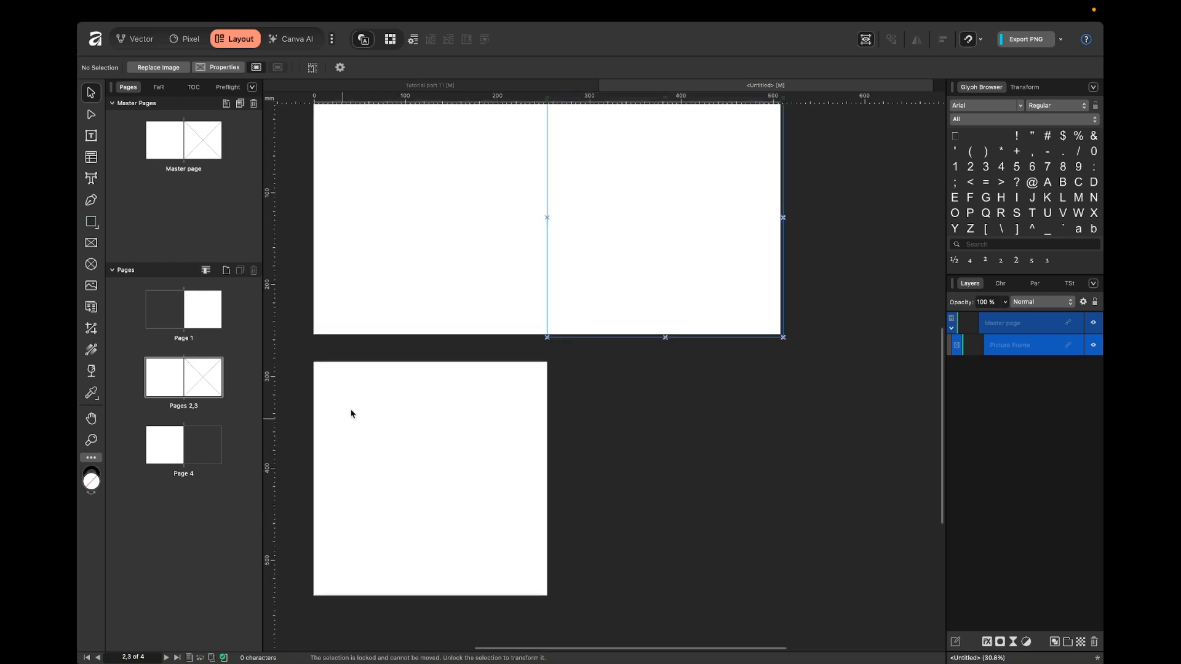
scroll(595, 203, "up", 1)
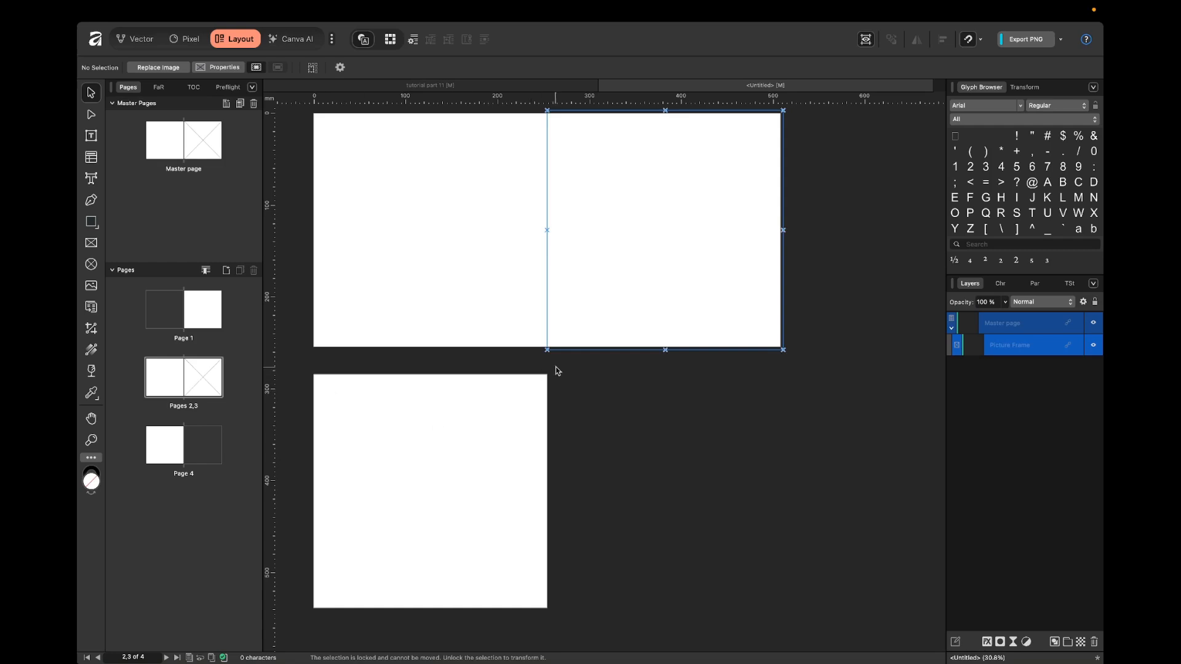
scroll(725, 369, "up", 1)
left_click(855, 269)
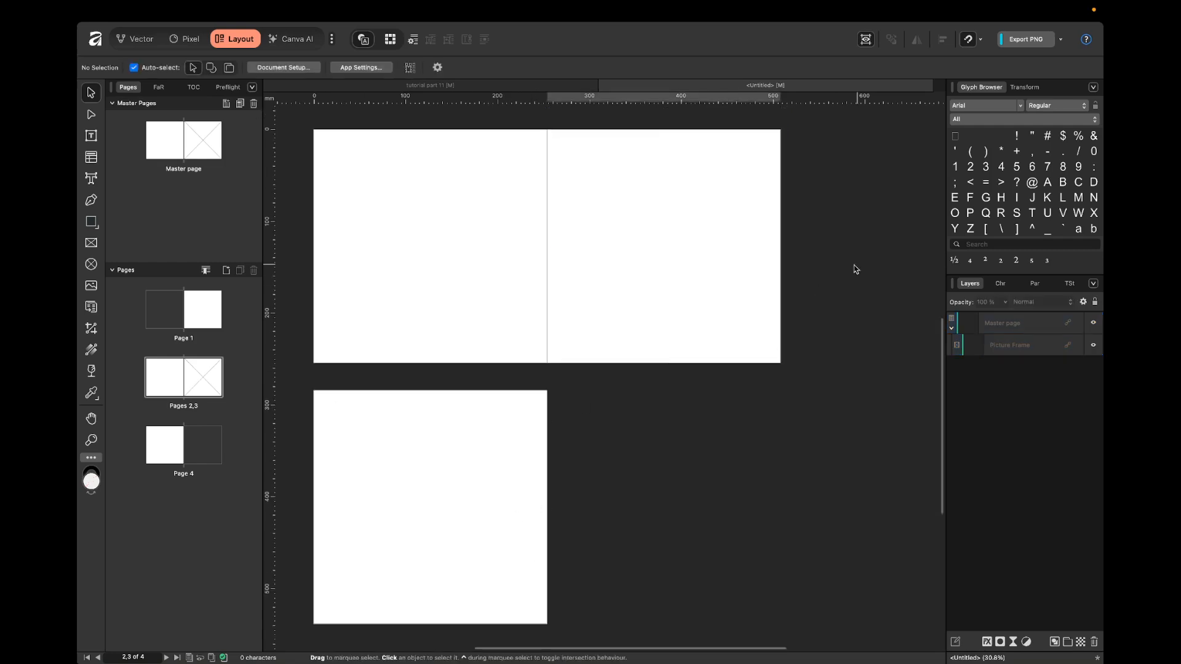
Load all images from the coloring book folder for placing and look through the list of images.
left_click(90, 286)
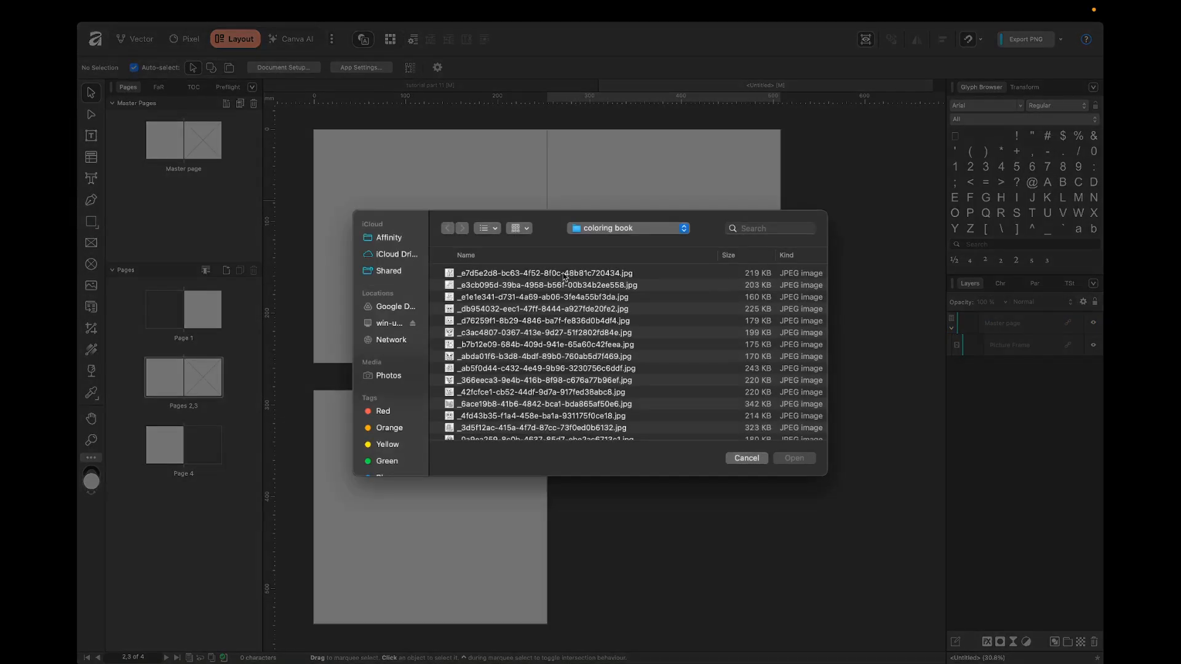
left_click(564, 276)
key("super+a")
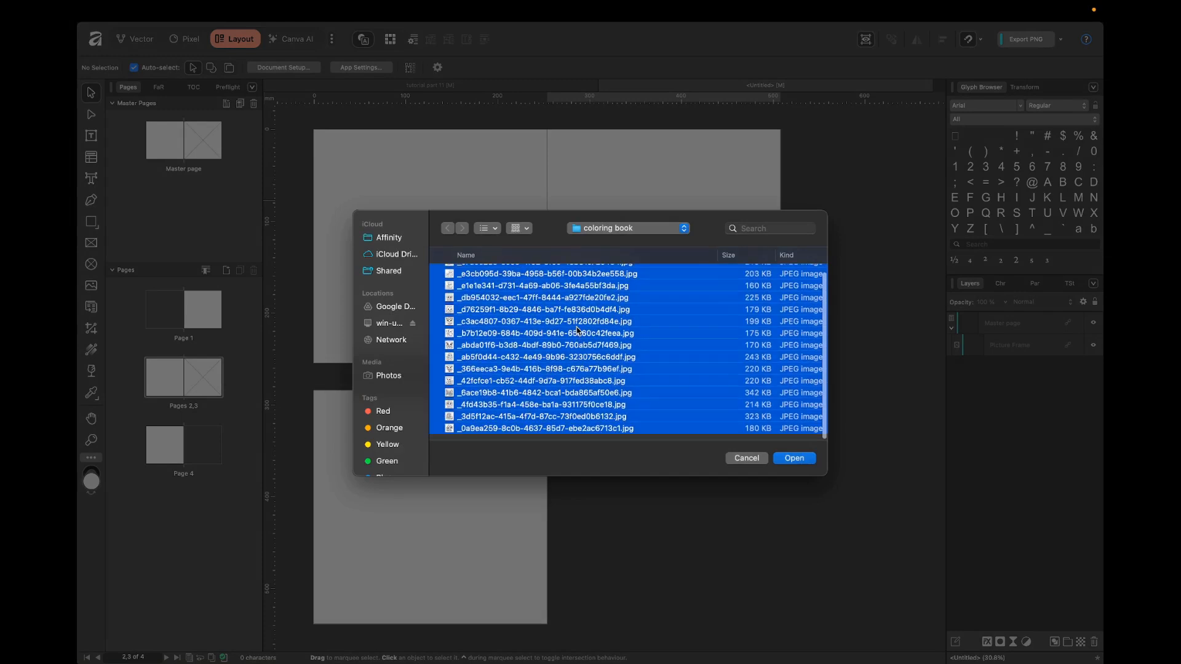
left_click(794, 459)
scroll(200, 300, "down", 15)
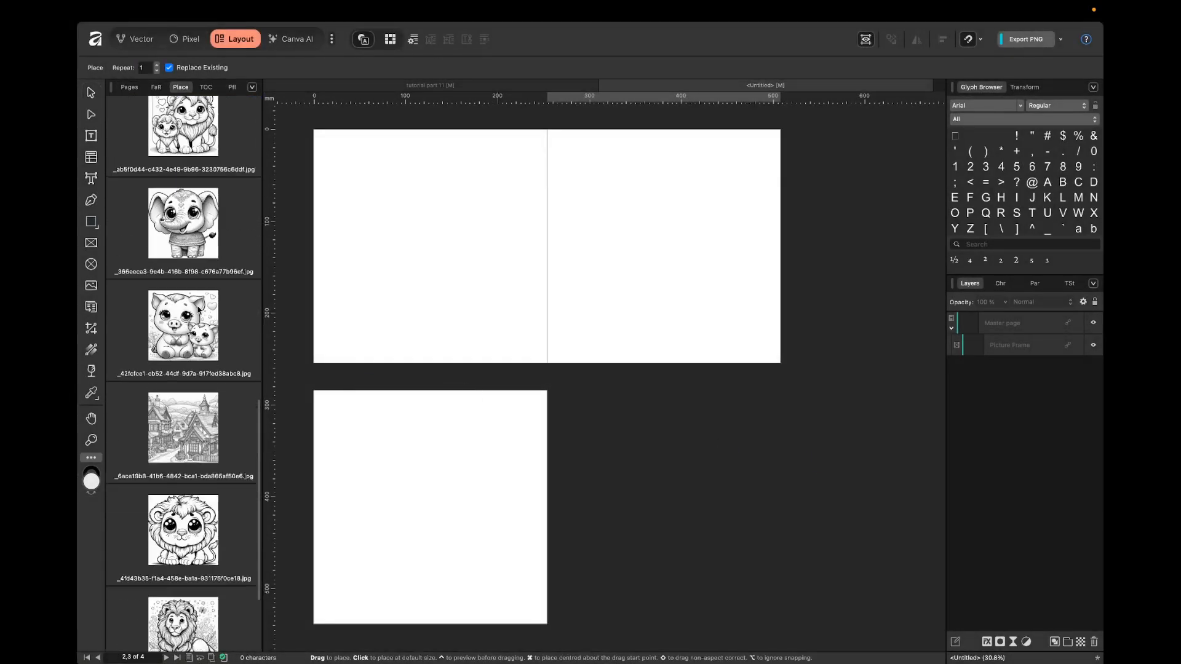
scroll(209, 286, "up", 20)
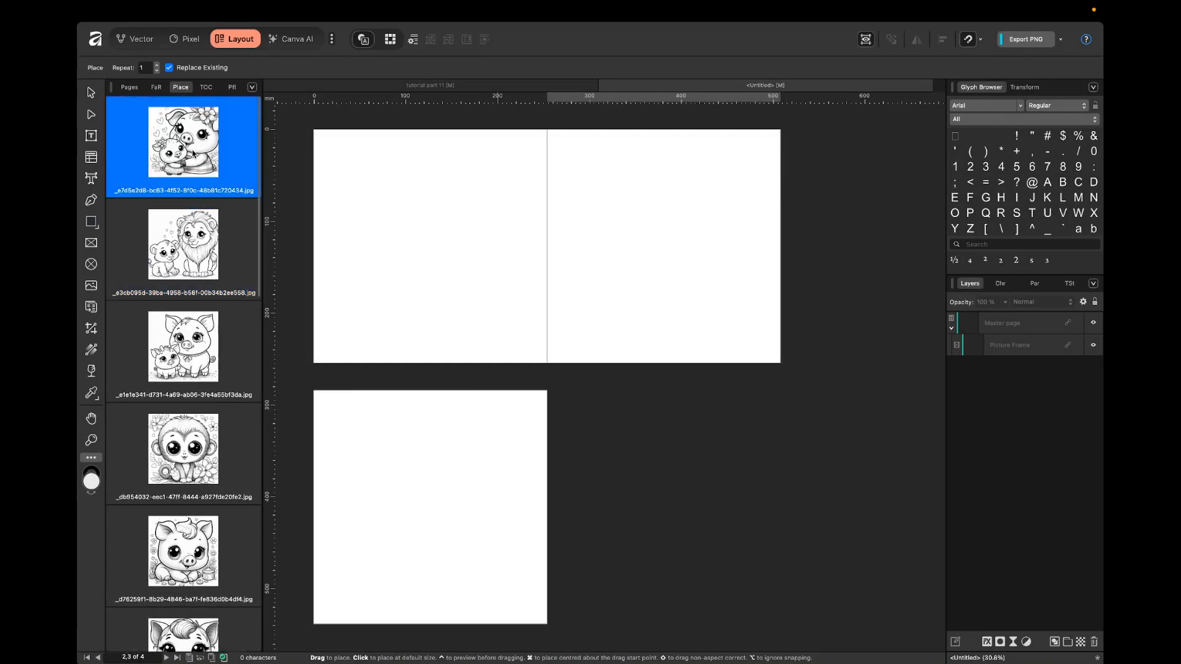
Select all loaded images, autoflow them from the picture frame on page 3, and review the filled spreads.
key("super+a")
scroll(553, 219, "up", 1)
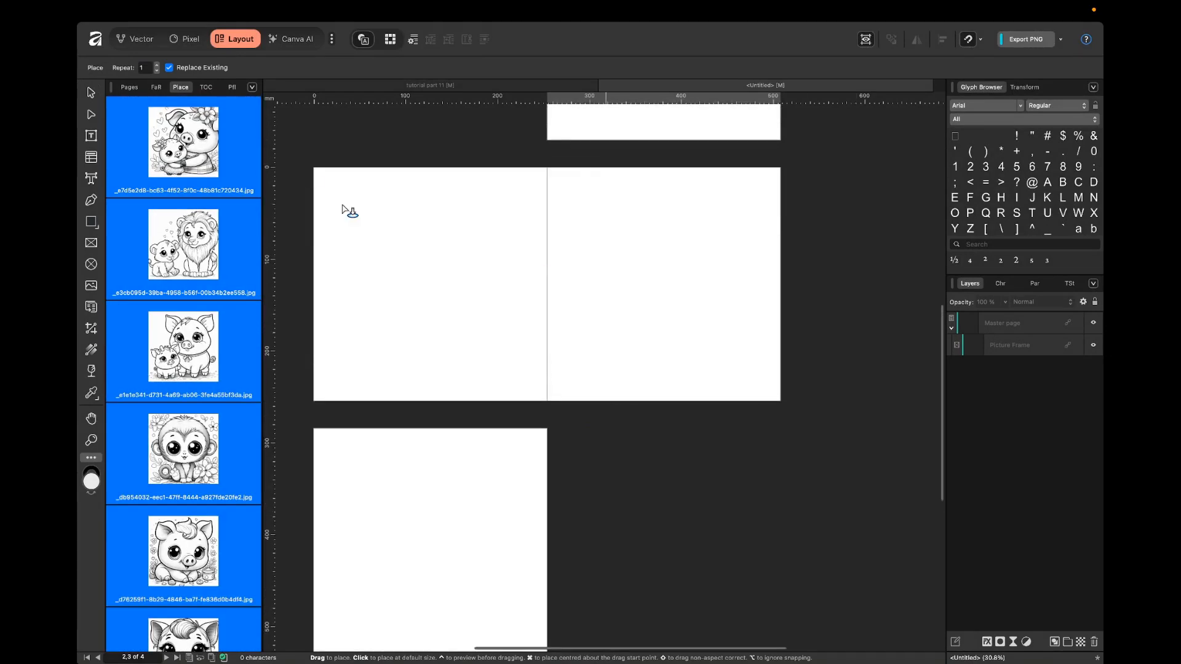
left_click(639, 259)
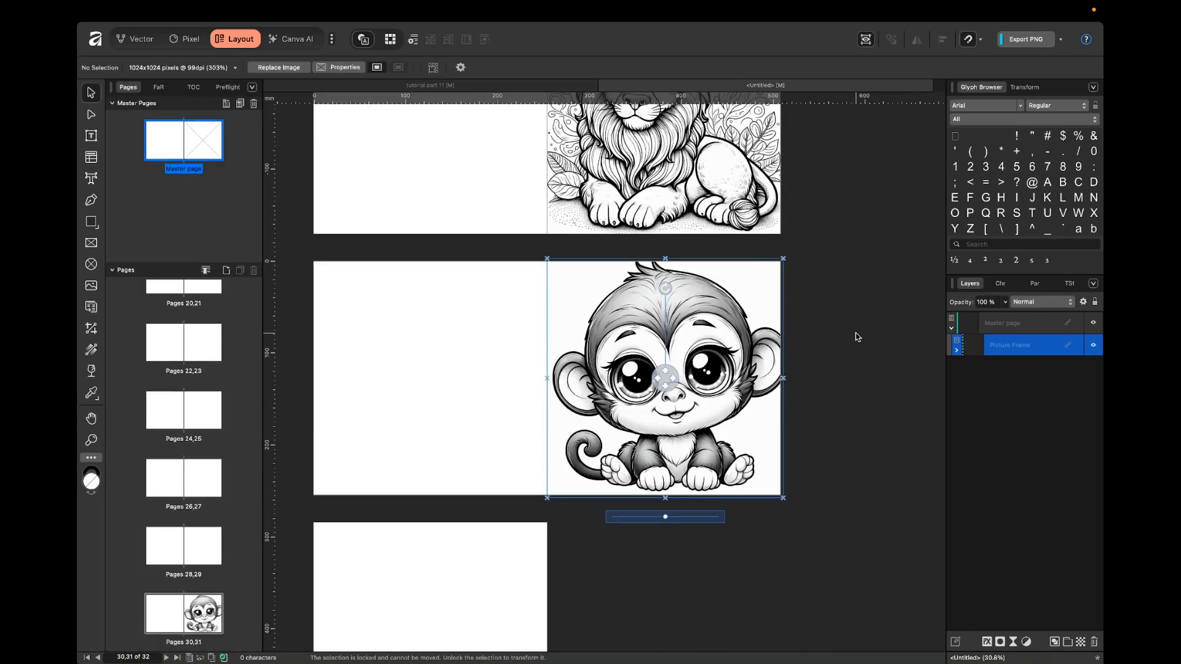
left_click(855, 334)
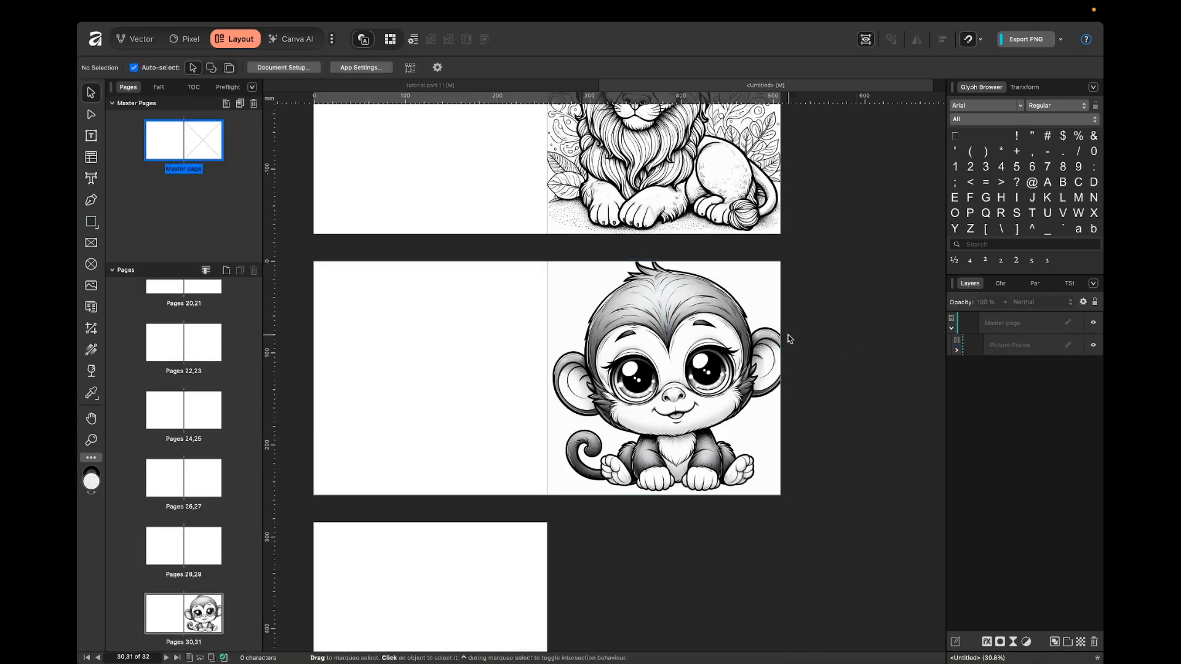
scroll(787, 339, "up", 20)
scroll(788, 338, "up", 15)
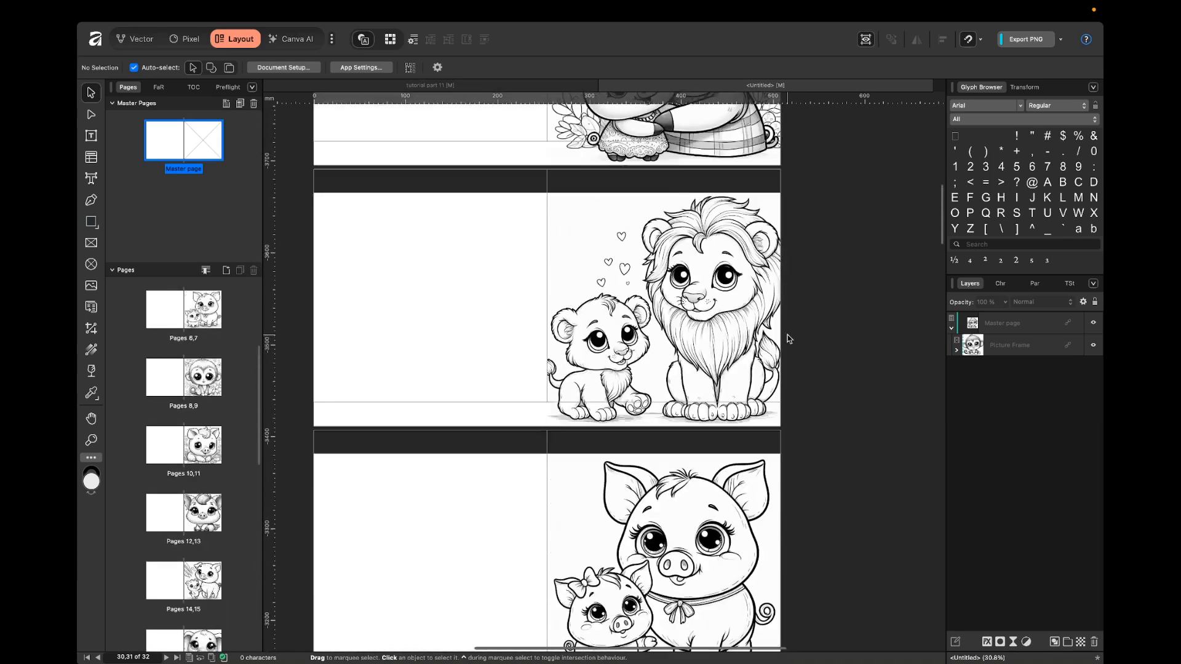
Look through the autoflowed spreads from the first pages to page 32 to examine how the images fill them.
scroll(787, 334, "up", 10)
scroll(562, 436, "down", 5)
scroll(702, 321, "down", 1)
scroll(702, 321, "down", 20)
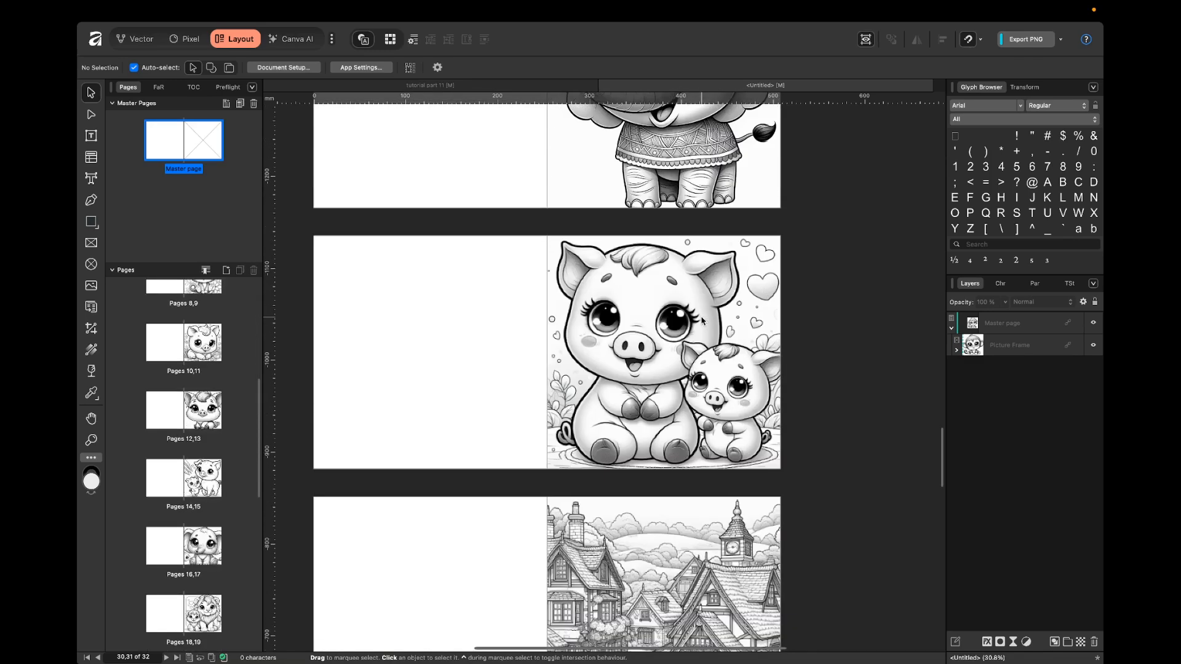
scroll(702, 320, "down", 15)
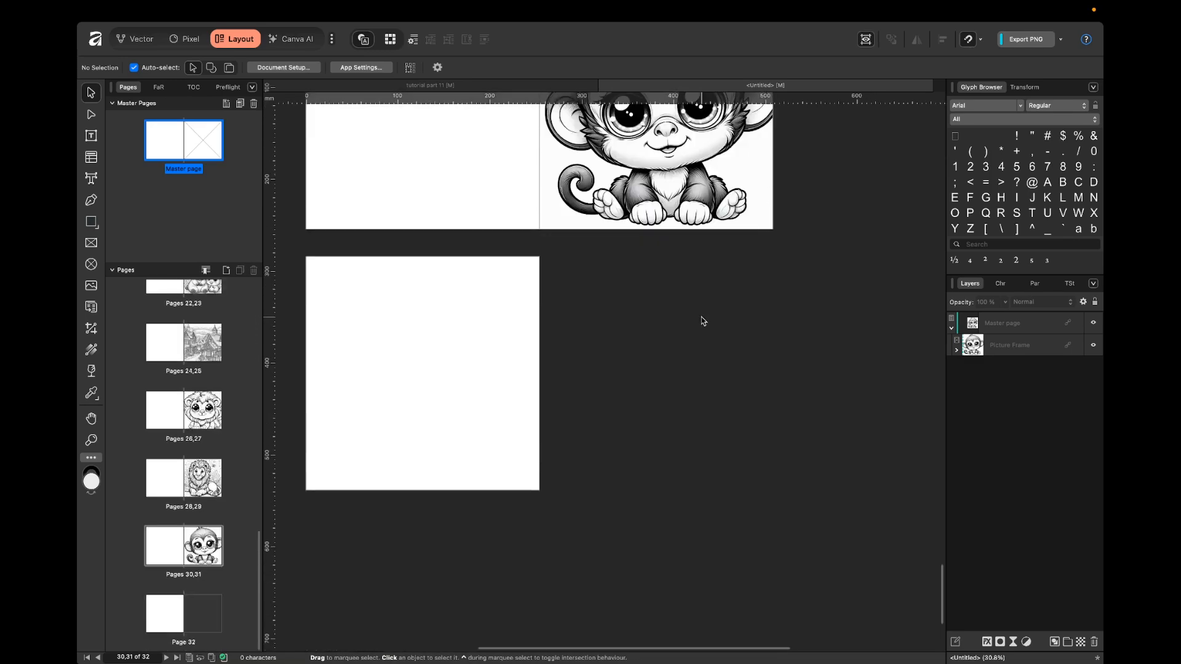
scroll(703, 320, "up", 20)
scroll(694, 283, "up", 20)
scroll(692, 307, "up", 5)
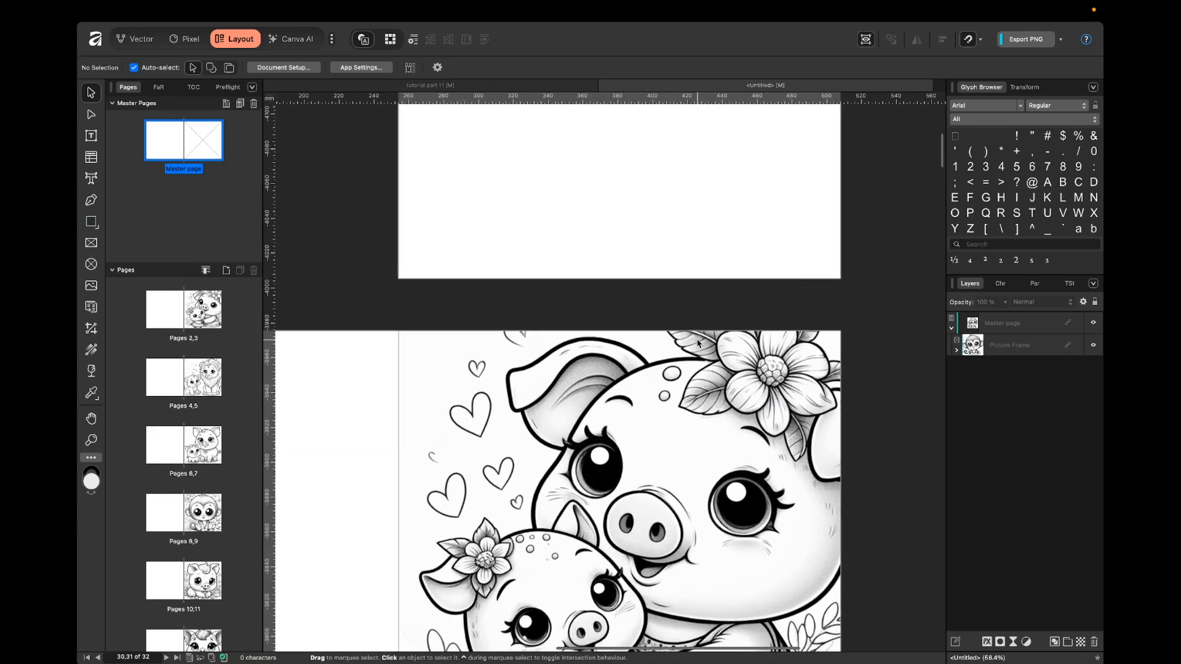
scroll(698, 342, "down", 5)
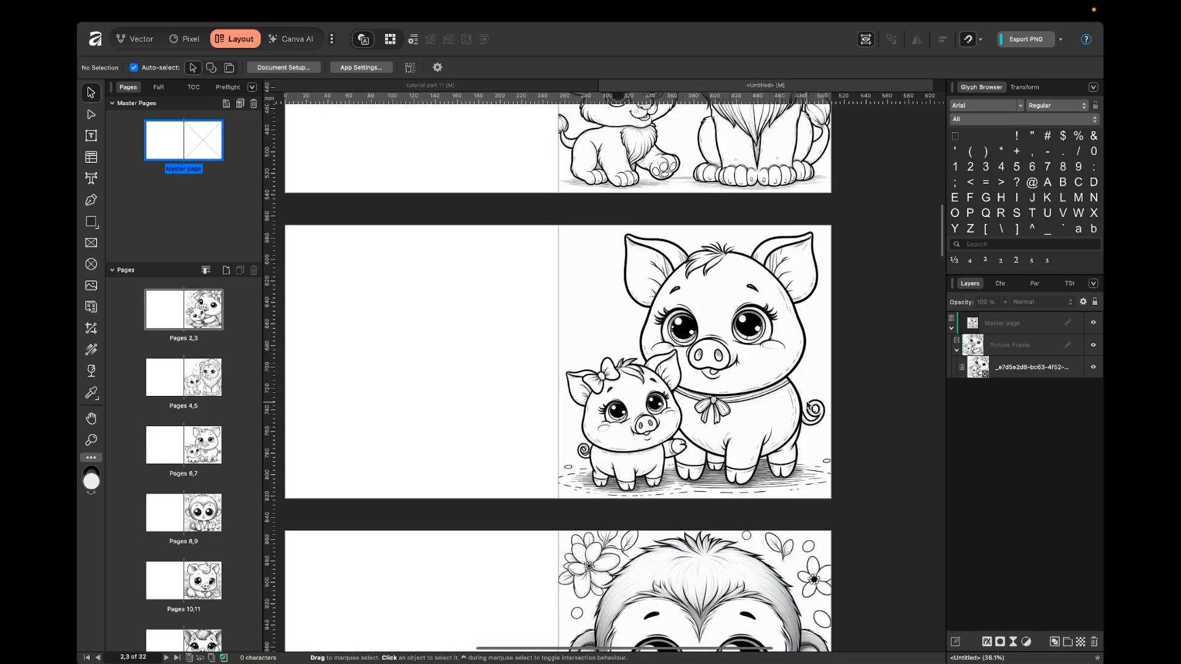
scroll(809, 407, "down", 3)
Draw a square picture frame about 57 mm wide in the upper part of blank page 6.
scroll(317, 196, "up", 4)
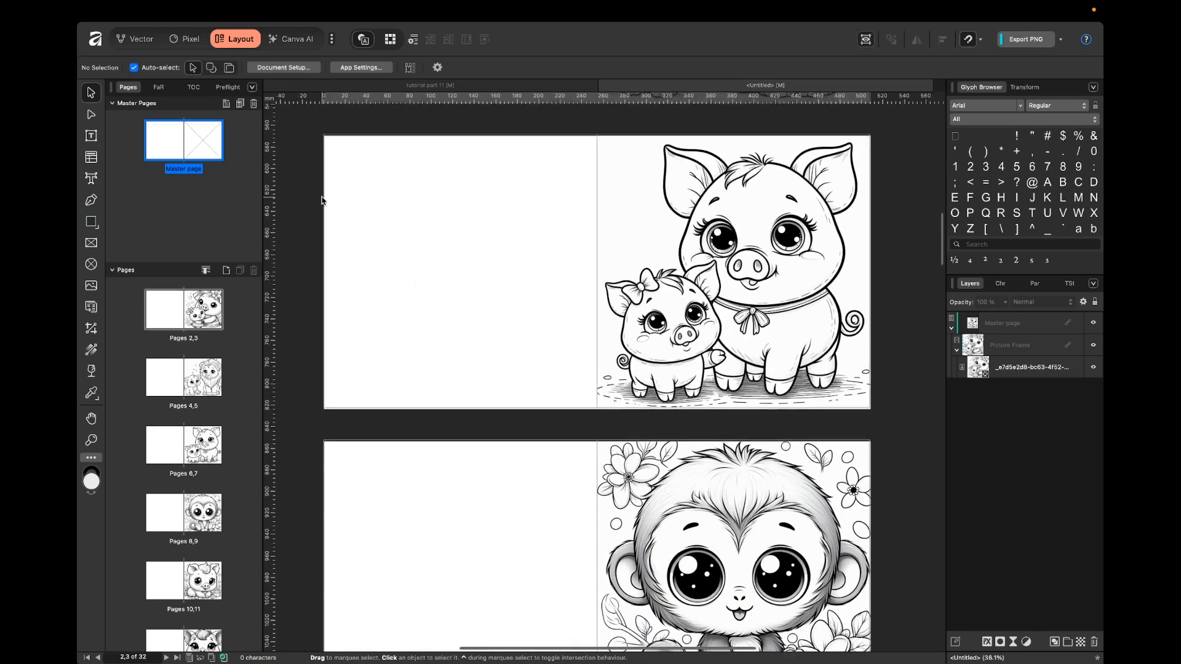
left_click(90, 247)
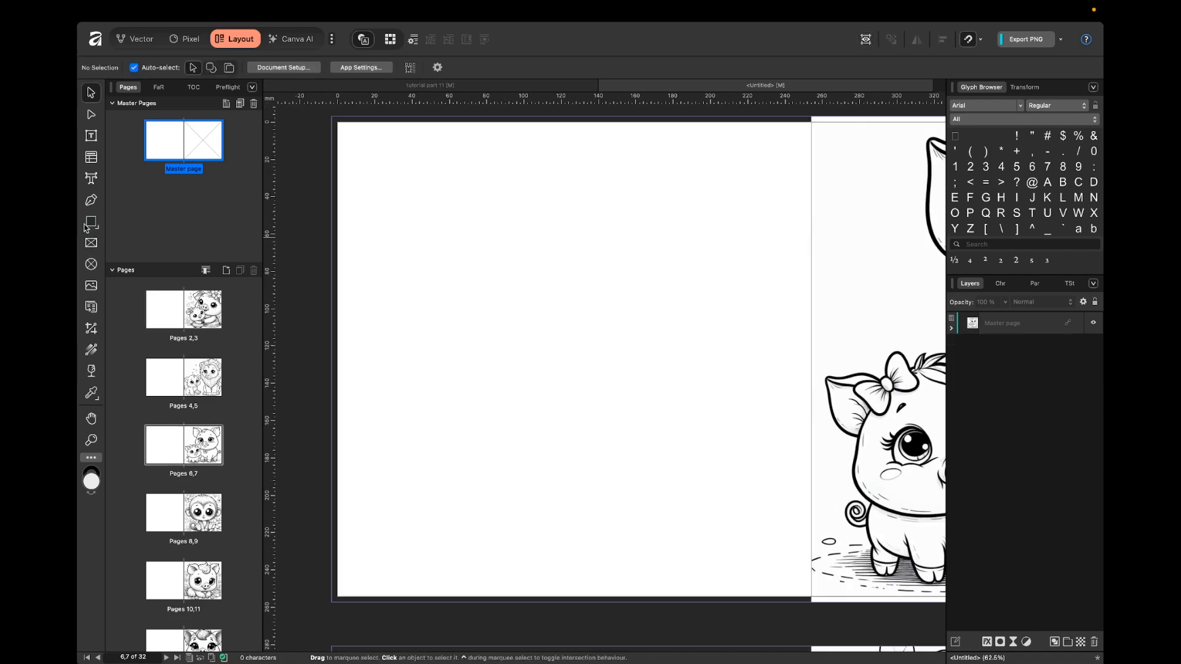
left_click(91, 245)
left_click_drag(389, 194, 464, 333)
key("v")
left_click(308, 223)
Duplicate the picture frame on page 6 into a grid of three columns and two rows.
left_click(448, 246)
left_click_drag(430, 253, 656, 261, "super")
left_click_drag(578, 261, 557, 366, "shift")
key("super+z")
key("super+a")
left_click(319, 234)
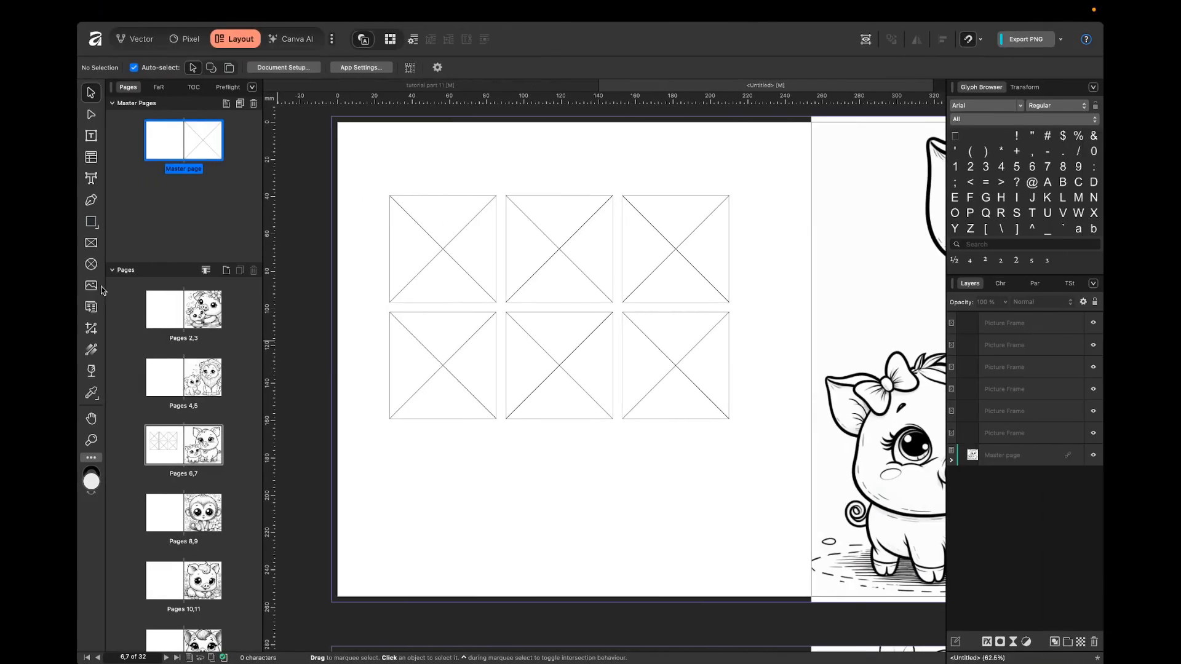
Load the first six images from the coloring book folder for placing.
left_click(91, 285)
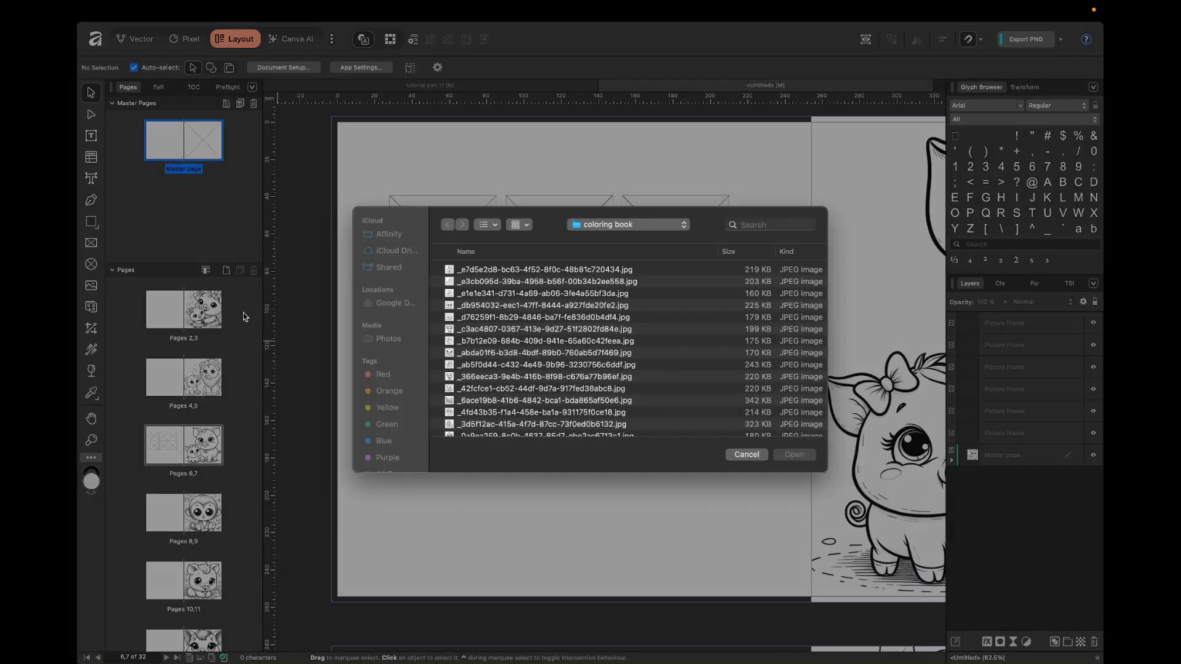
left_click_drag(556, 274, 697, 333)
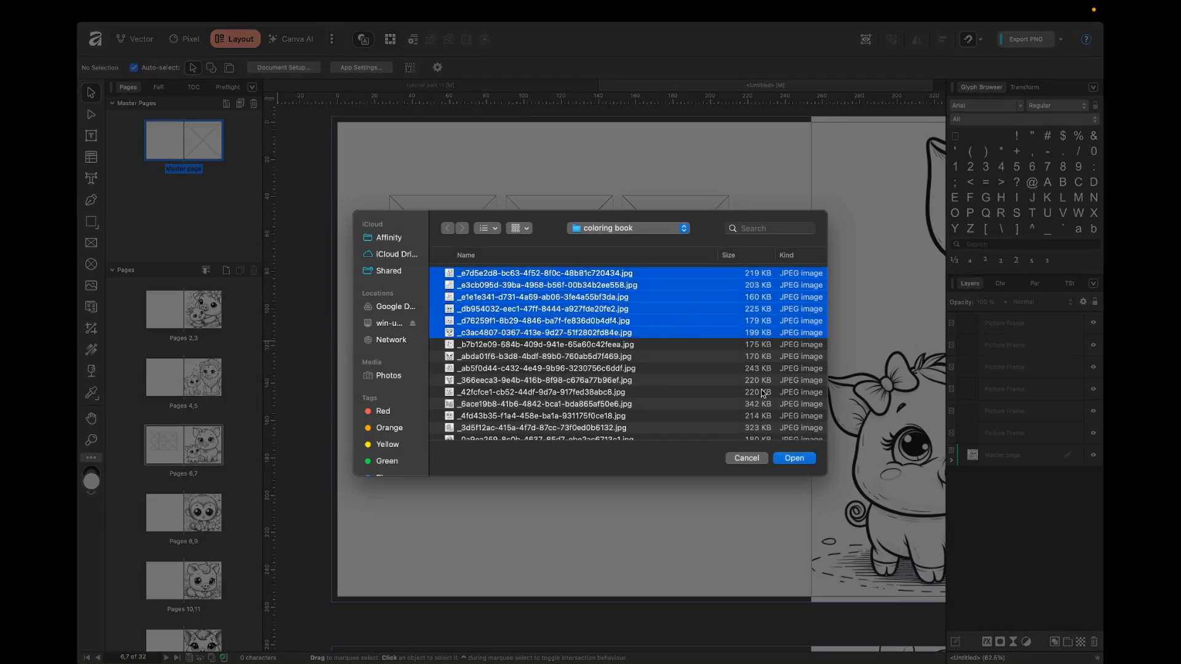
left_click(811, 459)
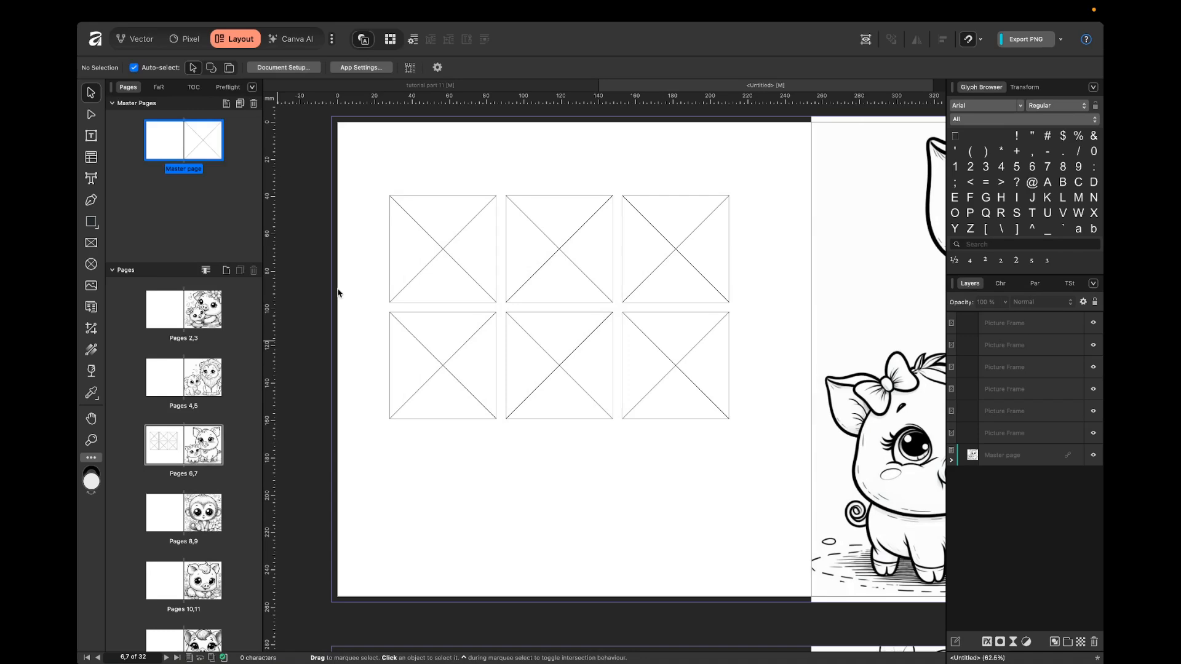
Select all six loaded images and autoflow them into the grid of picture frames on page 6, then deselect.
left_click(196, 228)
left_click(187, 167)
key("super+a")
left_click(457, 246)
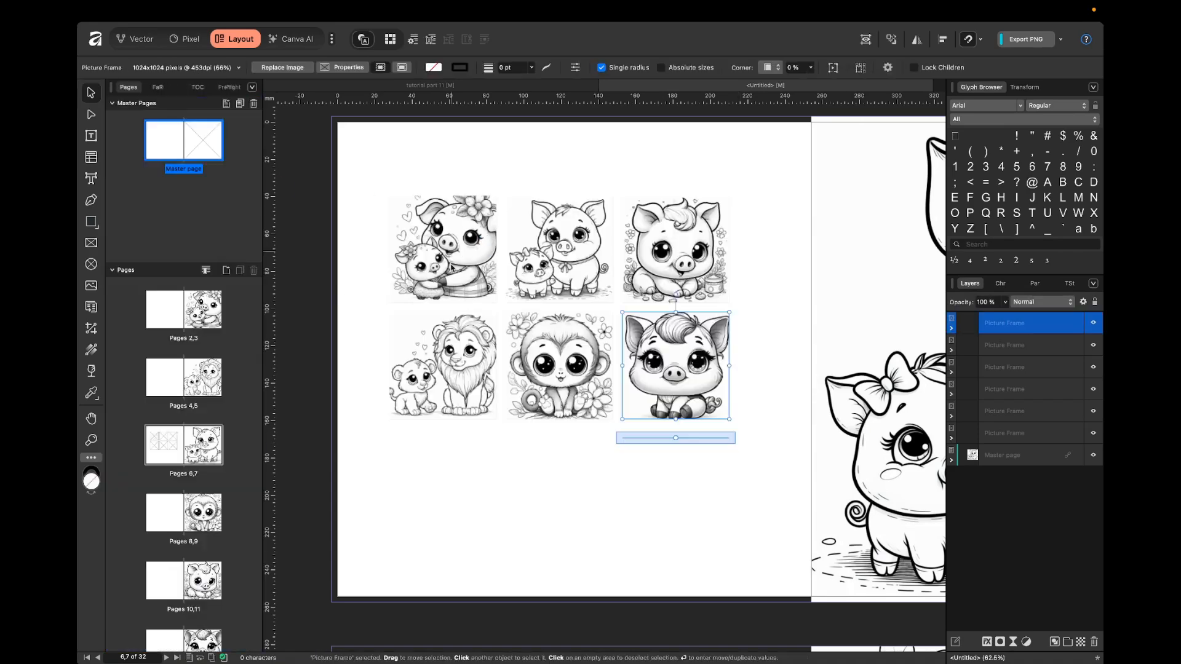
left_click(776, 290)
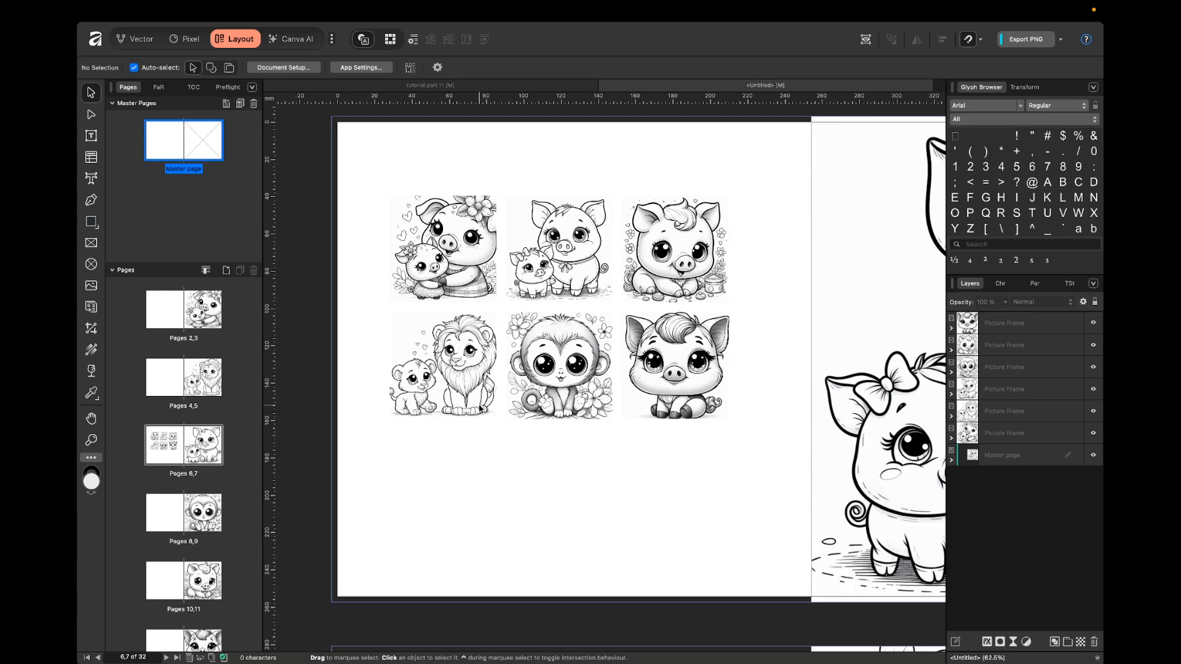
scroll(554, 400, "down", 3)
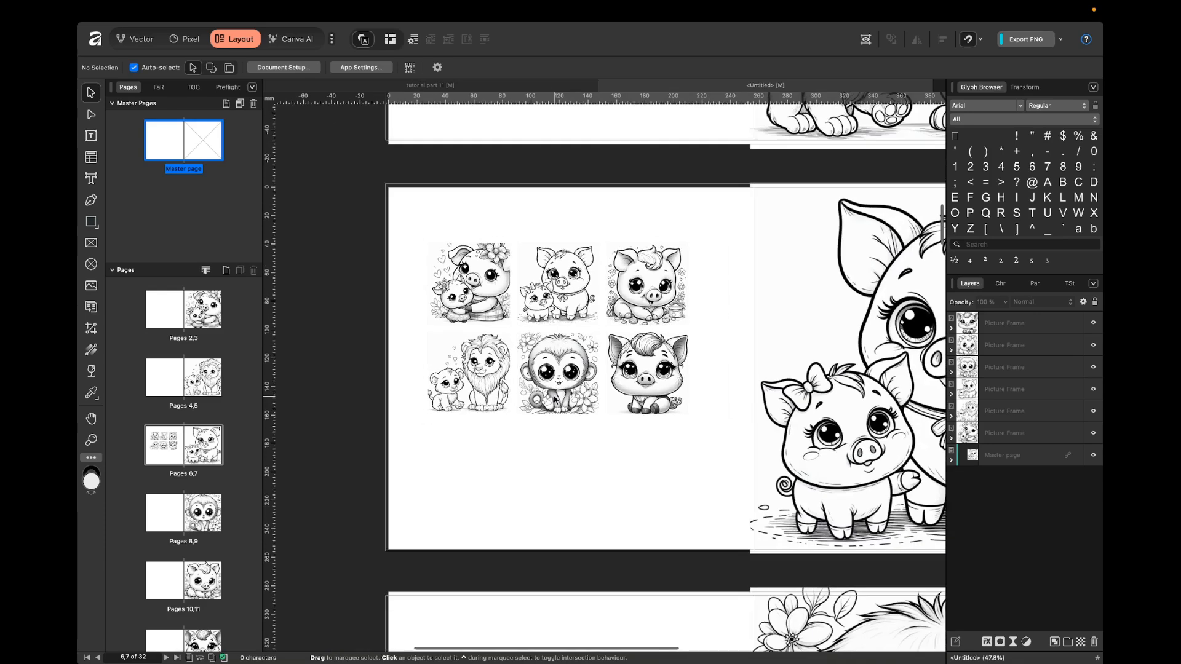
scroll(554, 400, "down", 1)
scroll(554, 400, "right", 1)
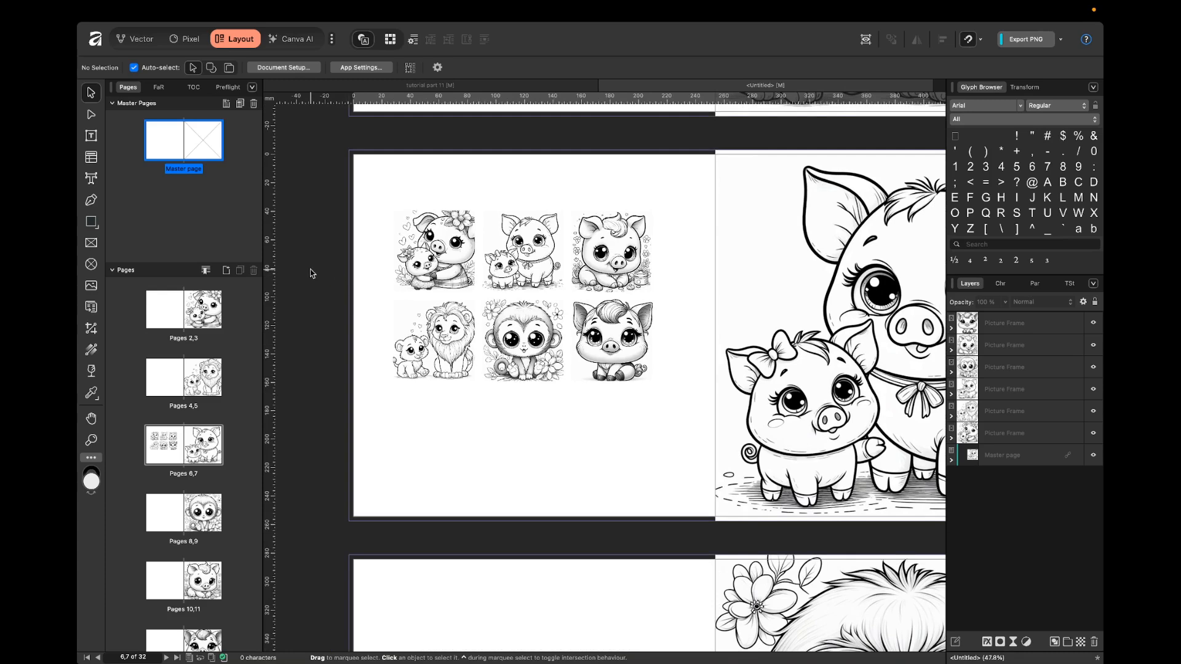
scroll(311, 272, "right", 1)
scroll(311, 272, "down", 1)
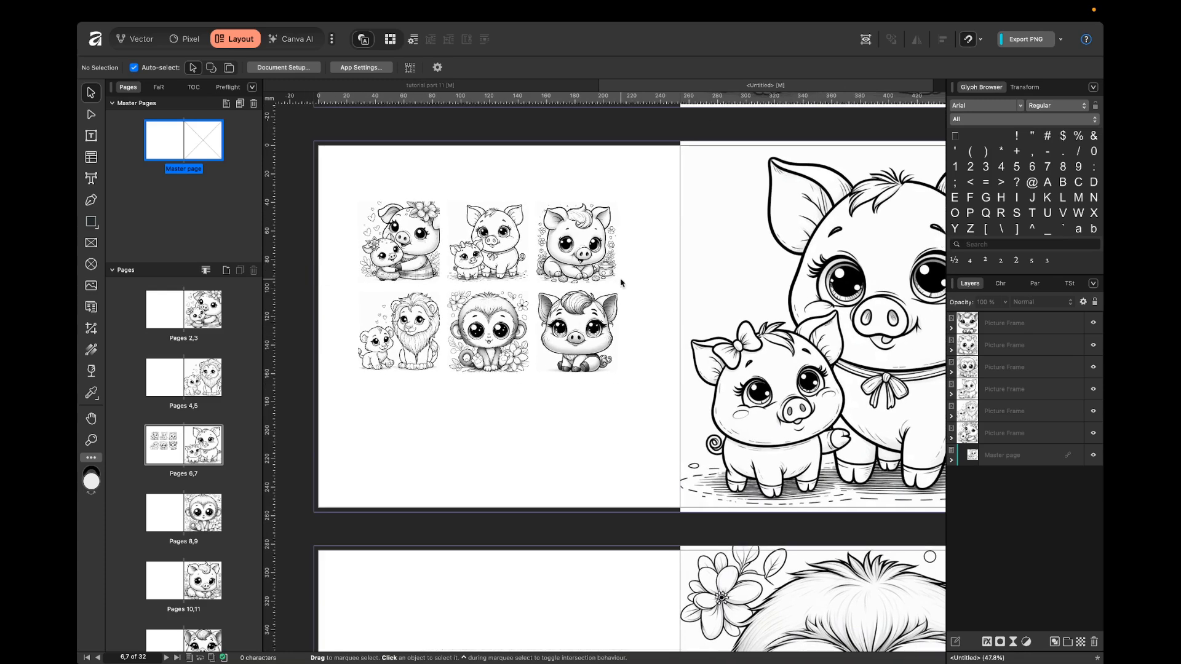